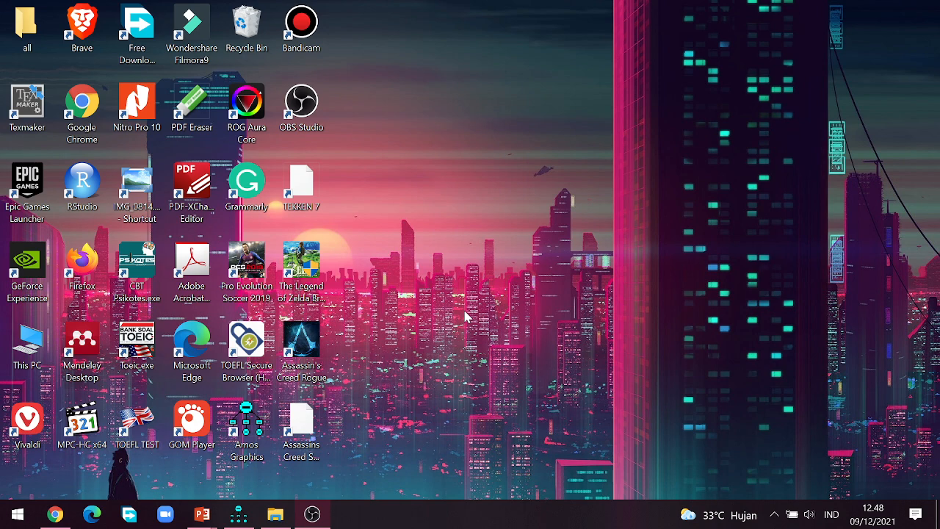
Open Amos Graphics, maximize its window, and start a new project.
double_click(250, 428)
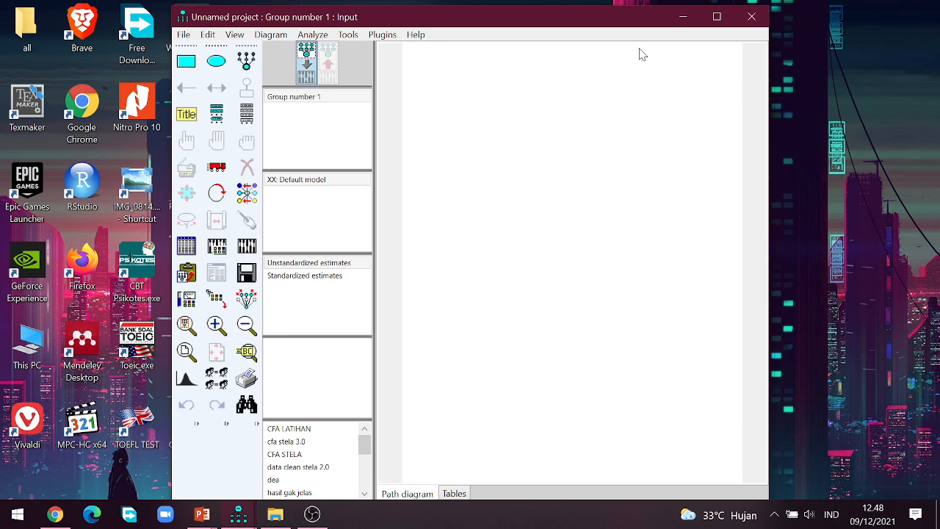
click(717, 16)
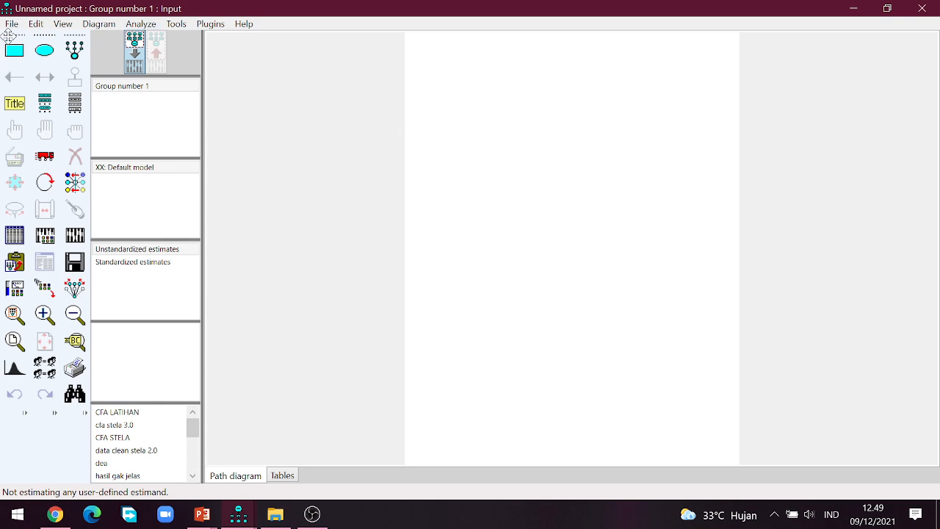
click(13, 28)
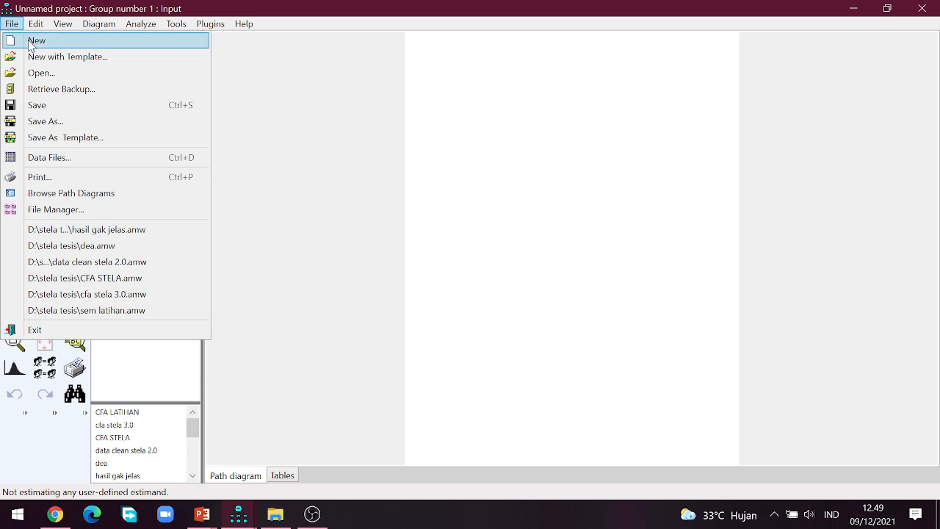
click(33, 41)
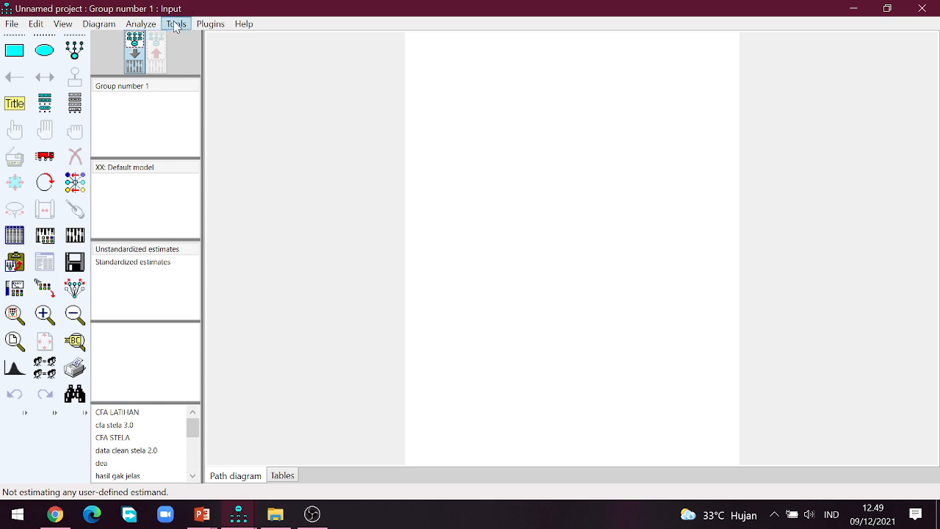
Set the page layout units to centimeters in the interface properties, with the Portrait - Letter paper size.
click(64, 25)
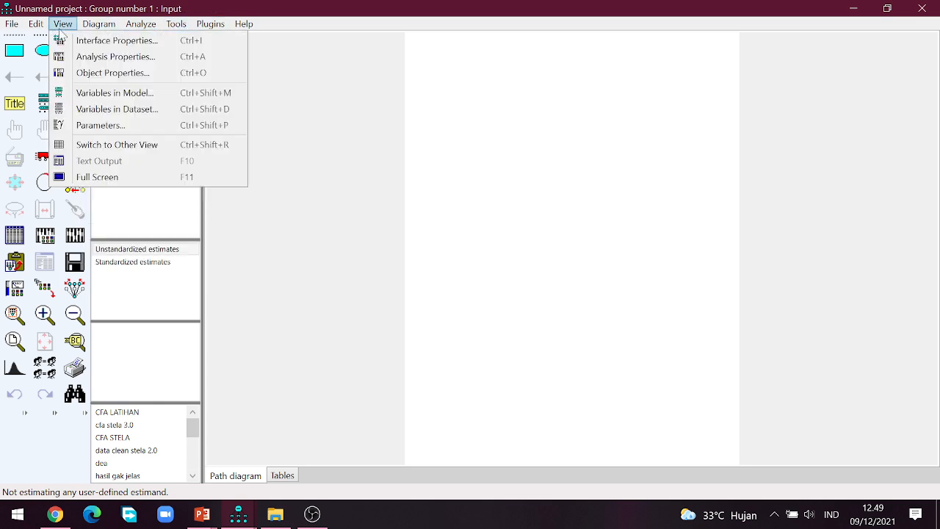
click(74, 41)
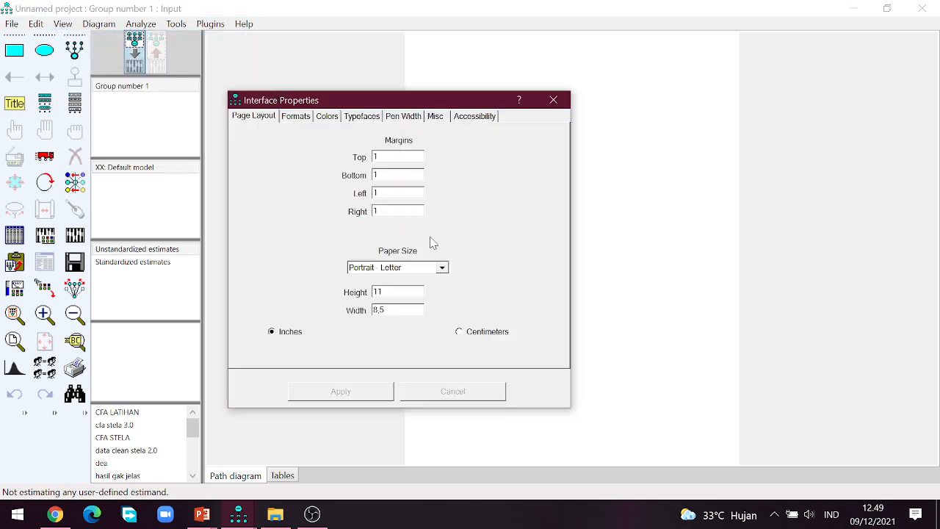
click(443, 269)
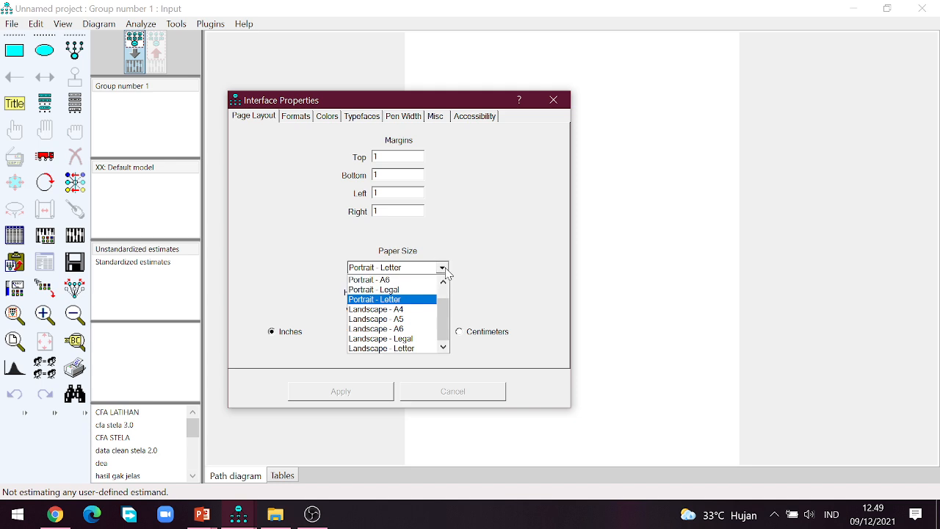
click(474, 286)
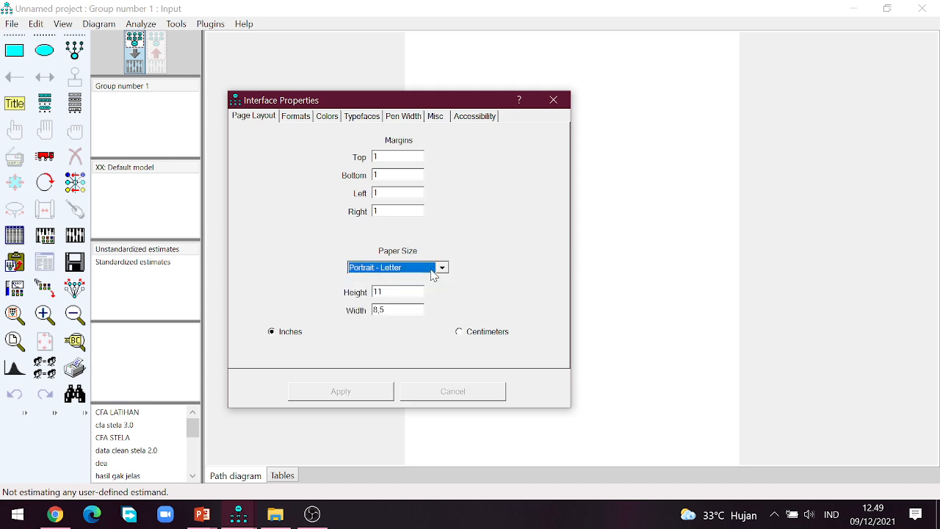
click(461, 335)
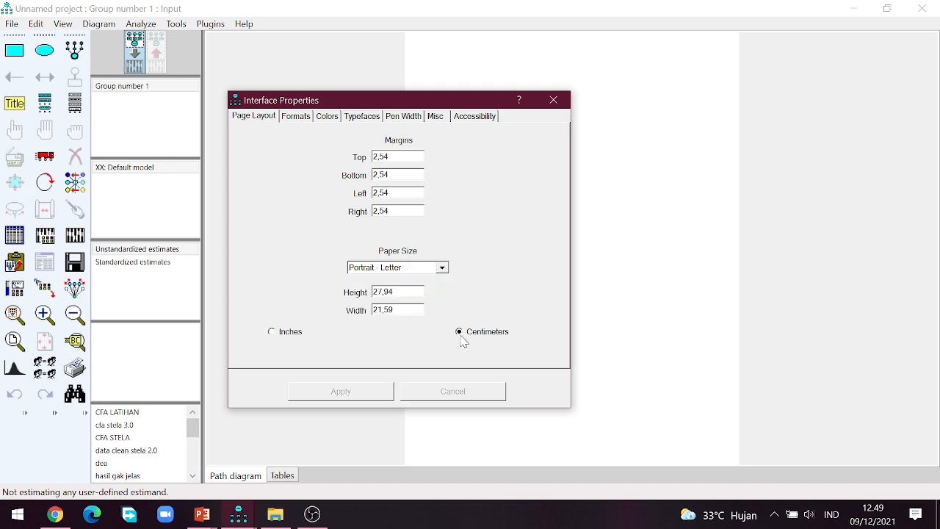
click(443, 268)
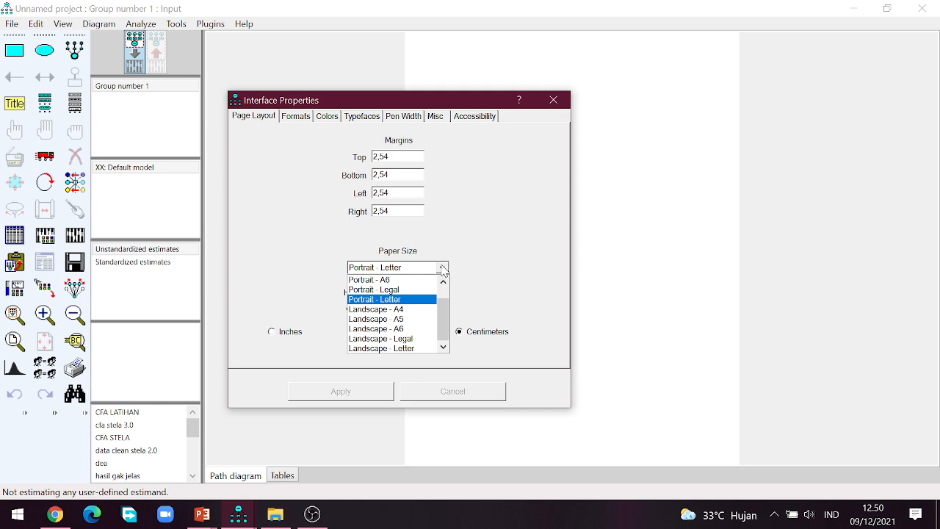
click(423, 316)
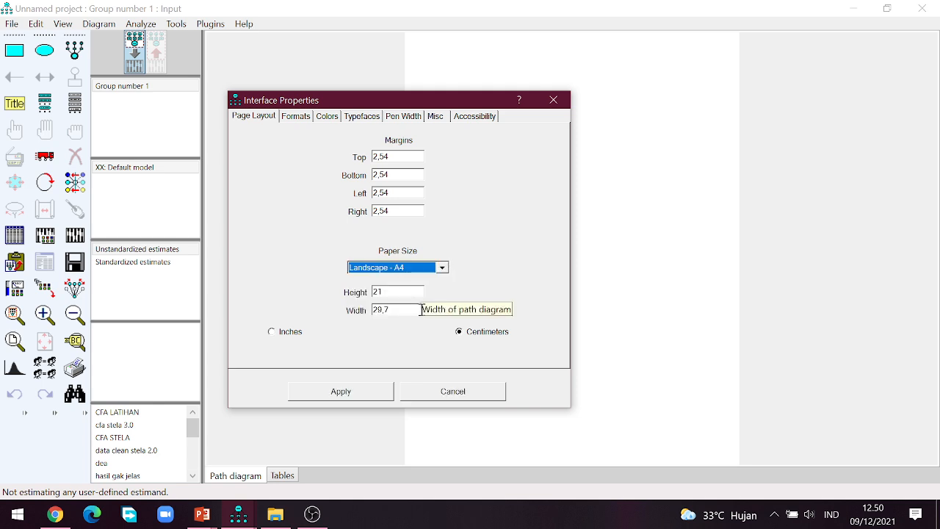
click(443, 267)
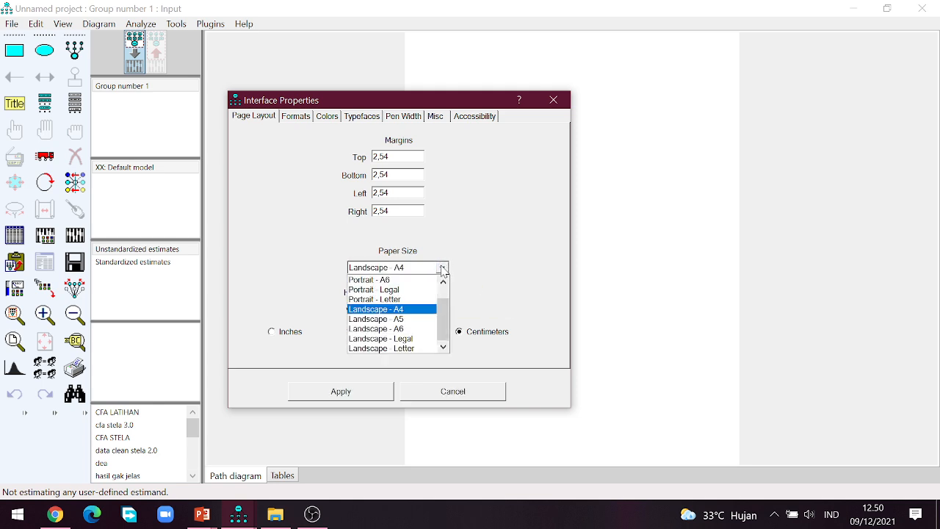
click(423, 301)
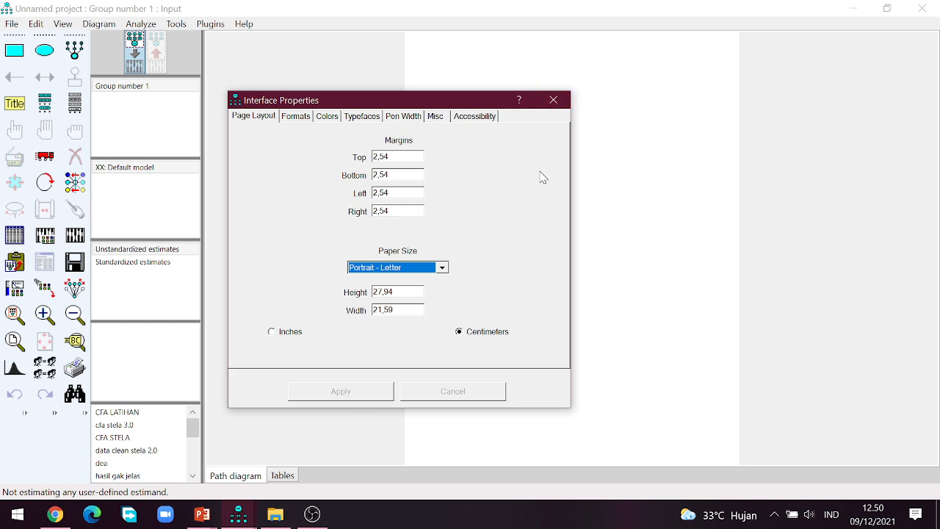
click(554, 100)
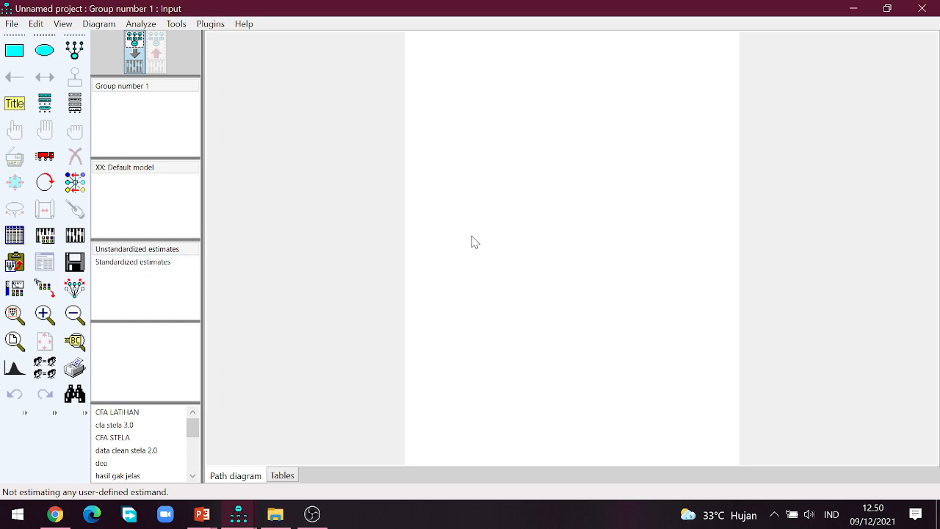
Switch to PowerPoint to examine the Exploratory Factor Analysis table and the CFA output diagram, and return to Amos Graphics.
click(206, 516)
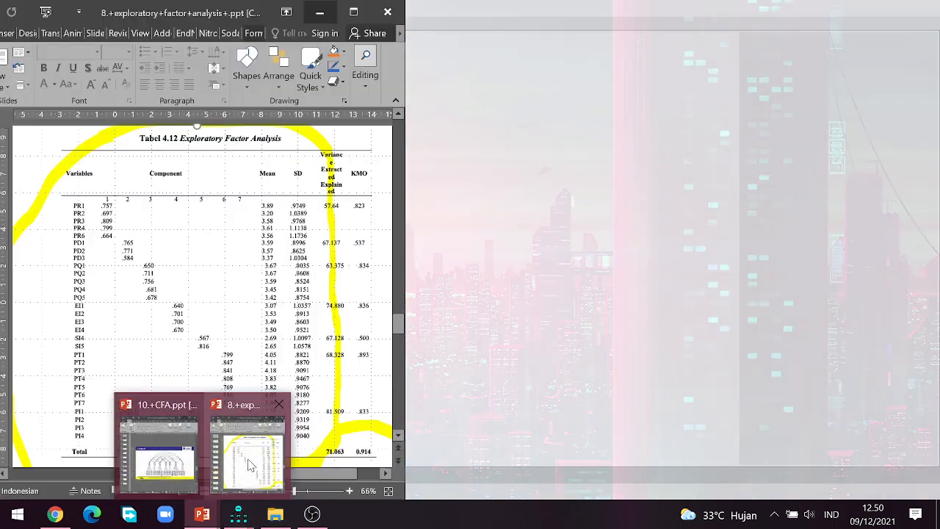
click(250, 464)
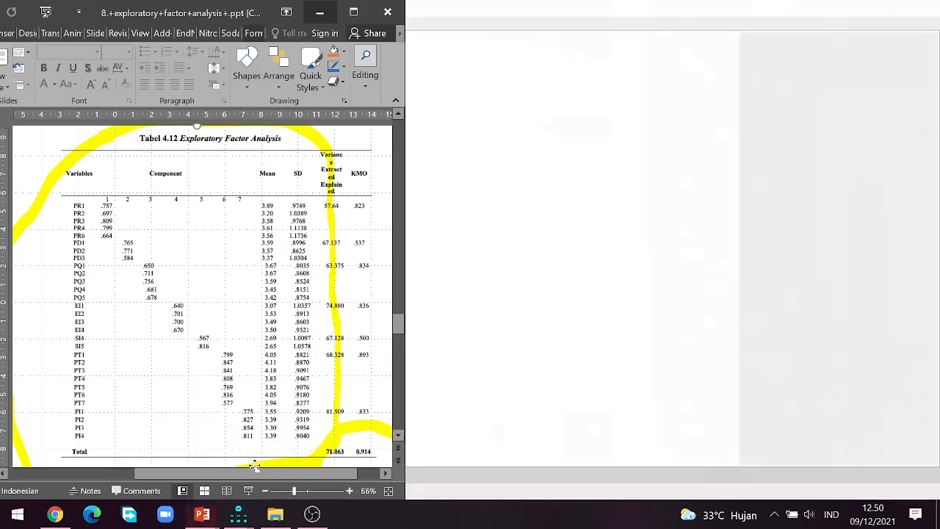
click(202, 515)
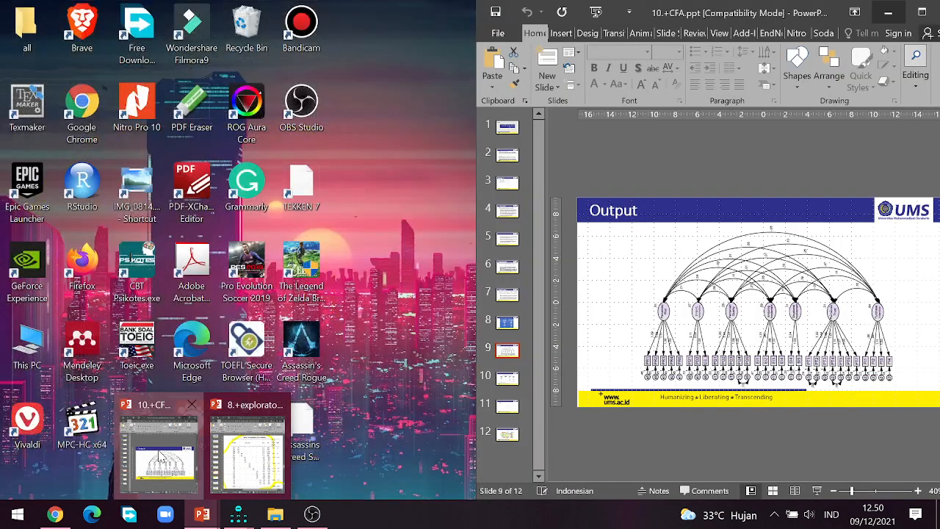
click(158, 462)
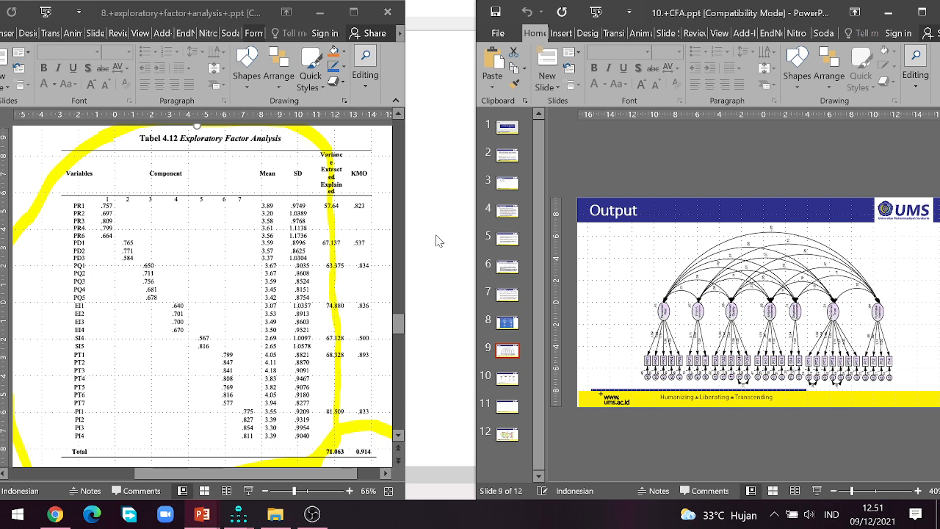
key(alt+Tab)
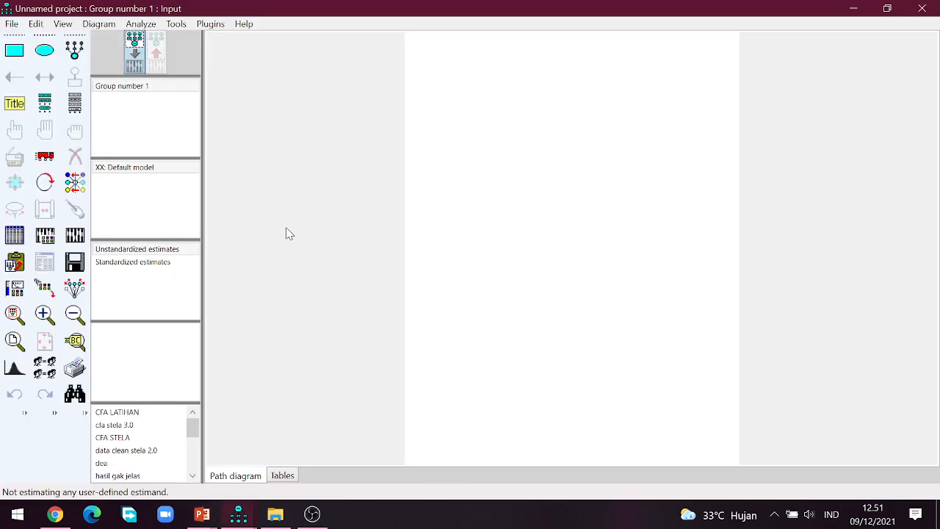
click(75, 62)
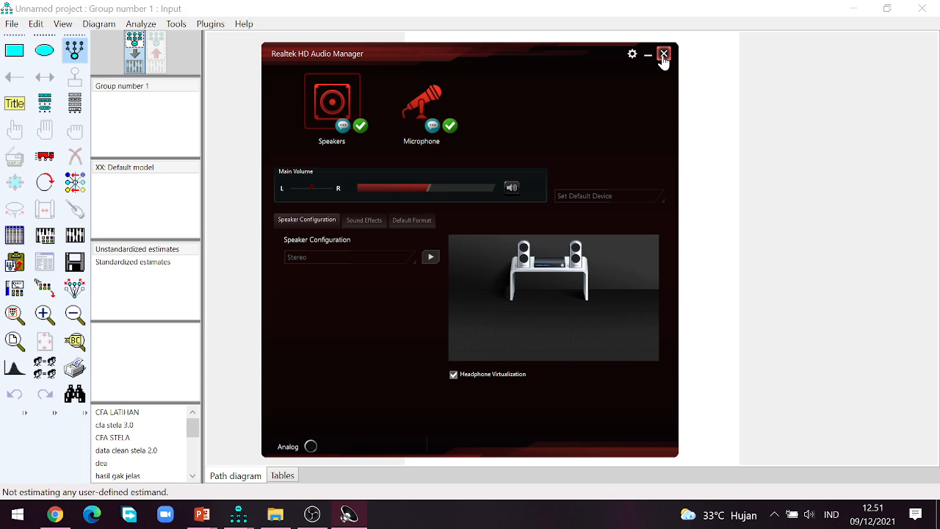
click(663, 55)
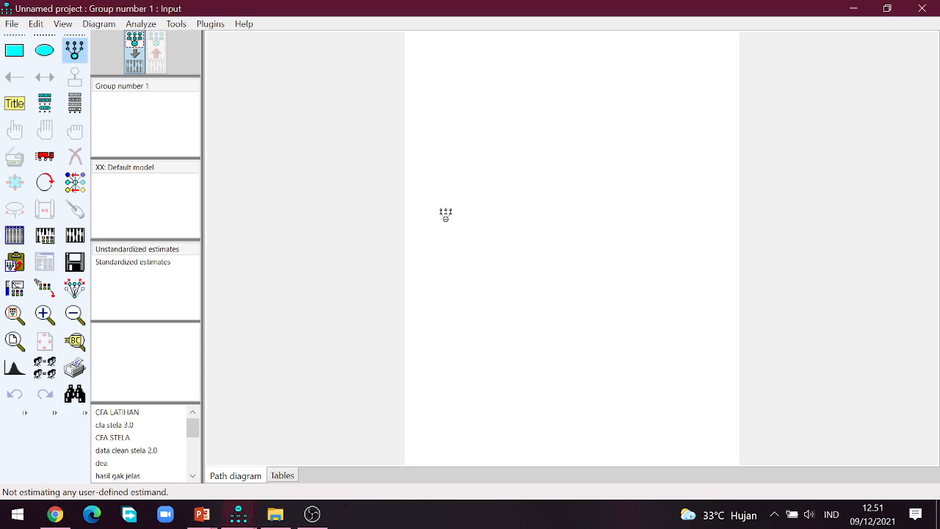
click(312, 514)
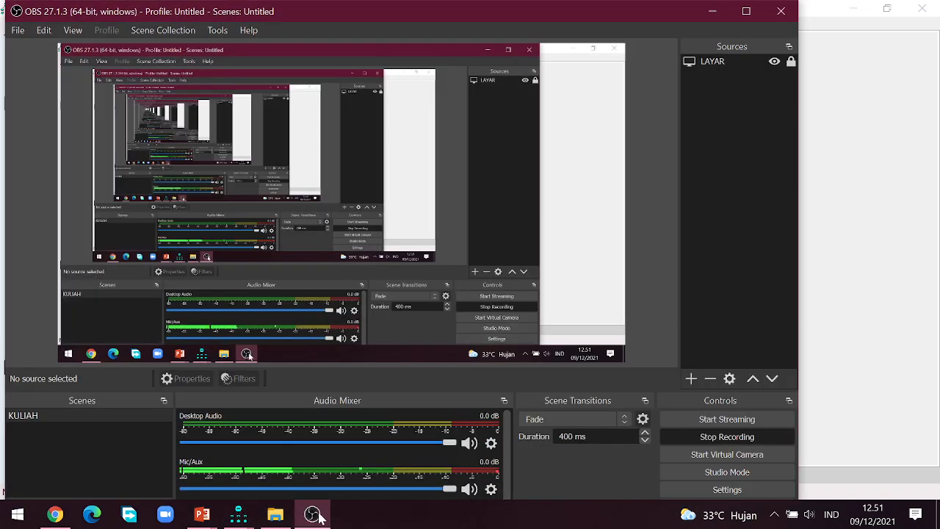
click(885, 230)
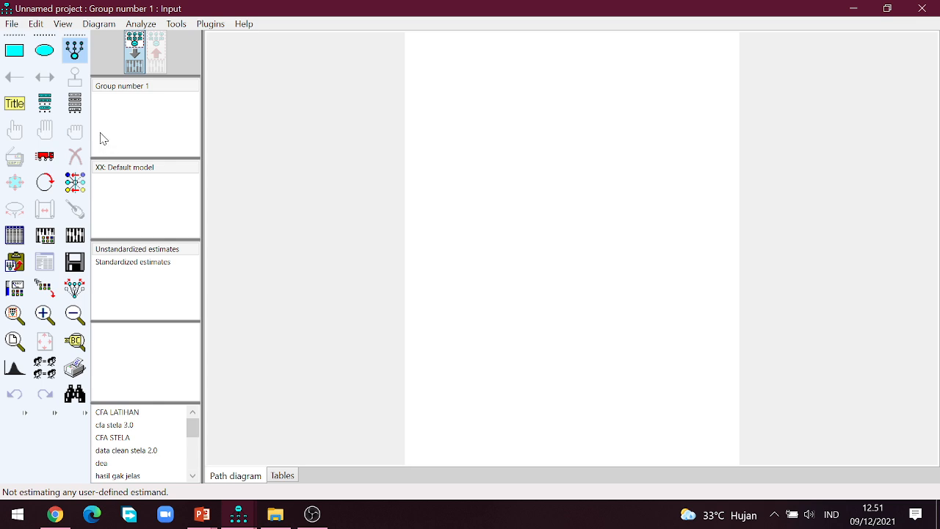
Try drawing three latent variable ellipses of different sizes on the path diagram, and undo all three.
click(75, 50)
click(524, 131)
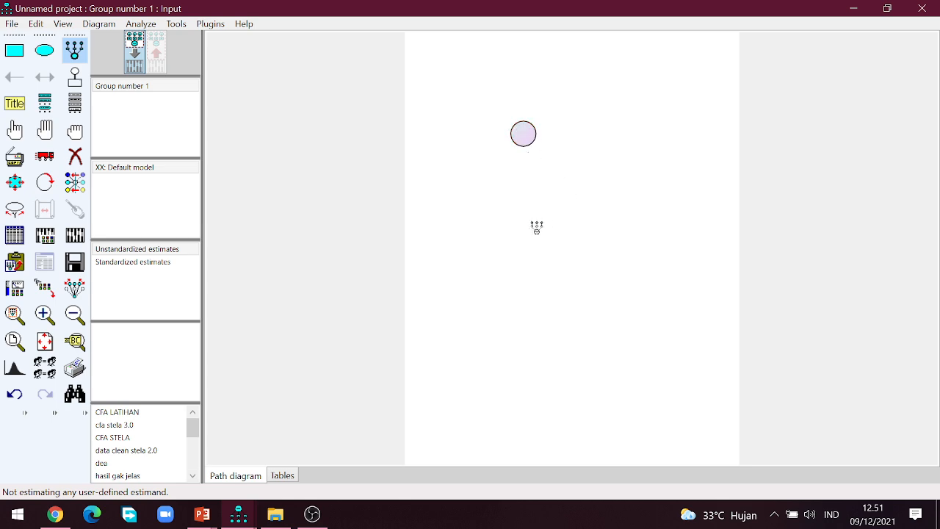
drag(522, 233, 622, 300)
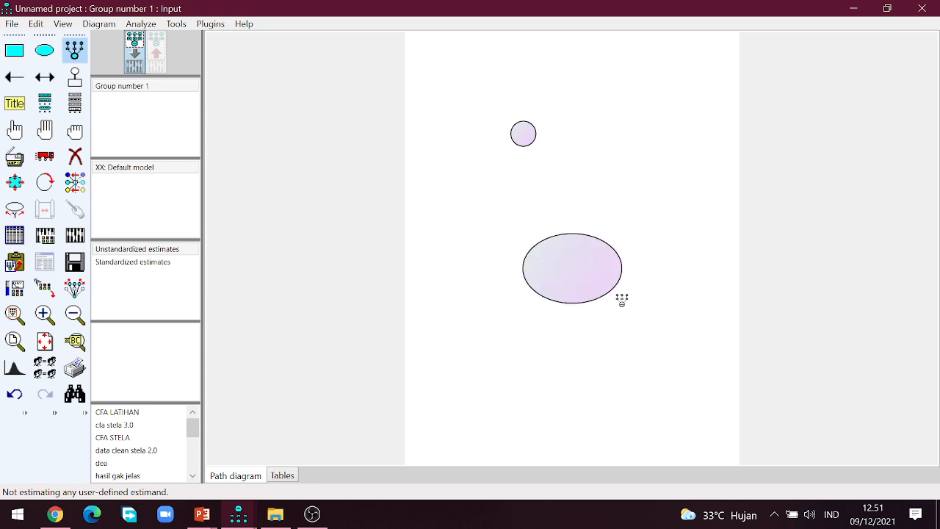
drag(580, 147, 652, 206)
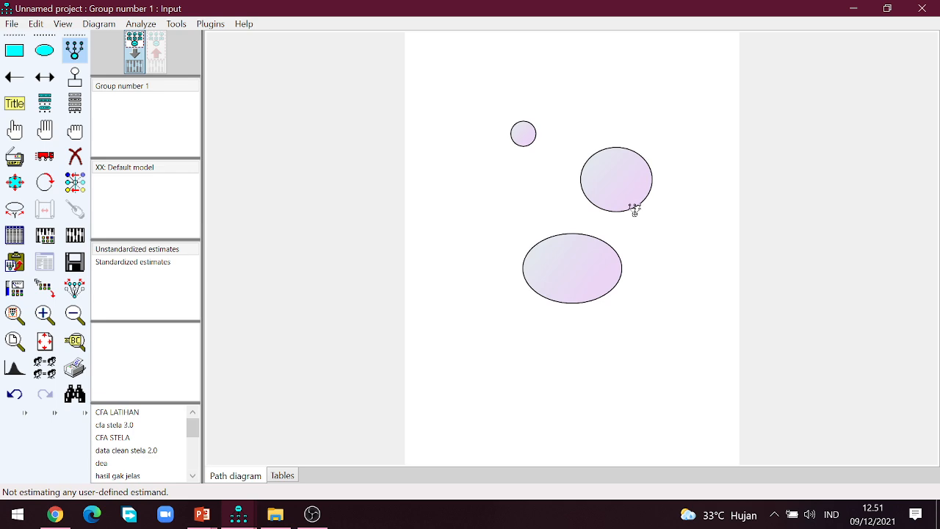
key(ctrl+z)
key(ctrl+z)
key(ctrl+z)
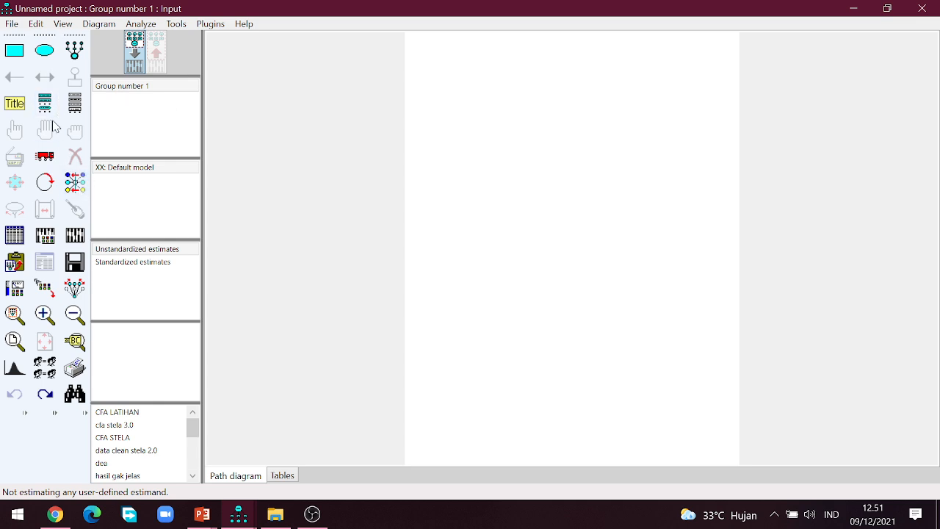
Try drawing a large latent variable at the page's middle and a smaller one beside it, and undo both.
click(80, 54)
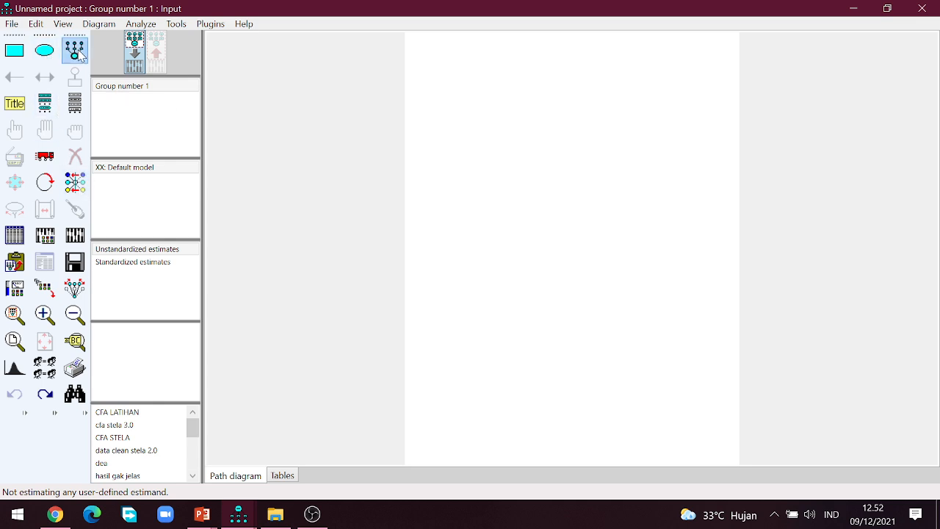
click(570, 206)
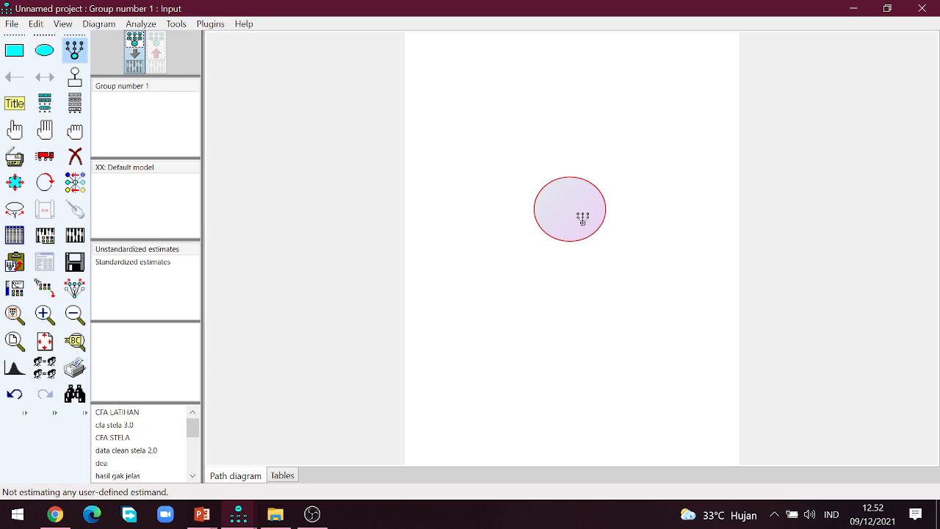
drag(482, 158, 520, 186)
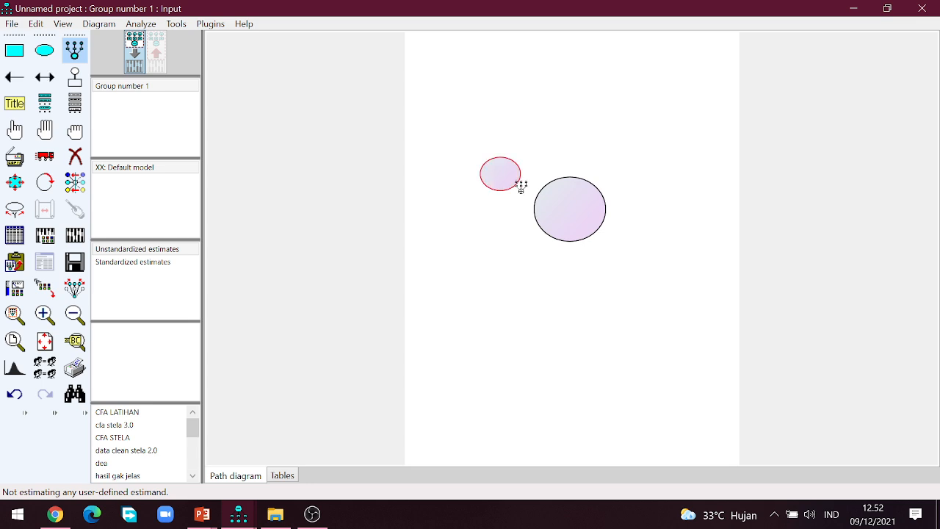
key(ctrl+z)
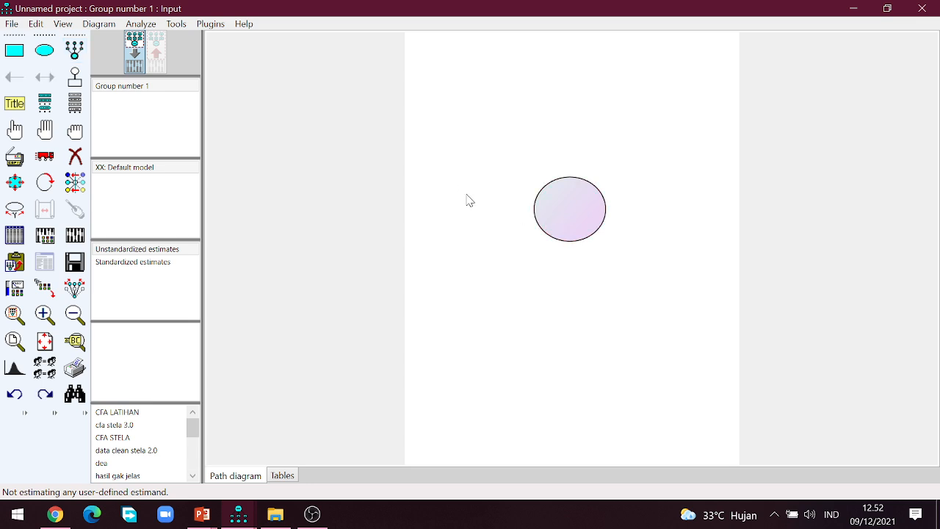
click(13, 393)
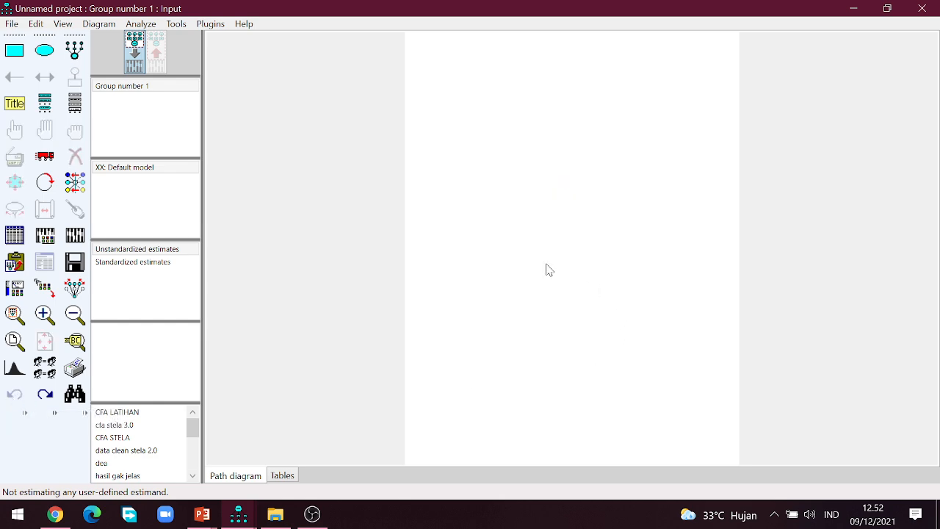
Draw one small latent variable ellipse in the upper middle of the page and restore the Amos window from full size.
click(74, 50)
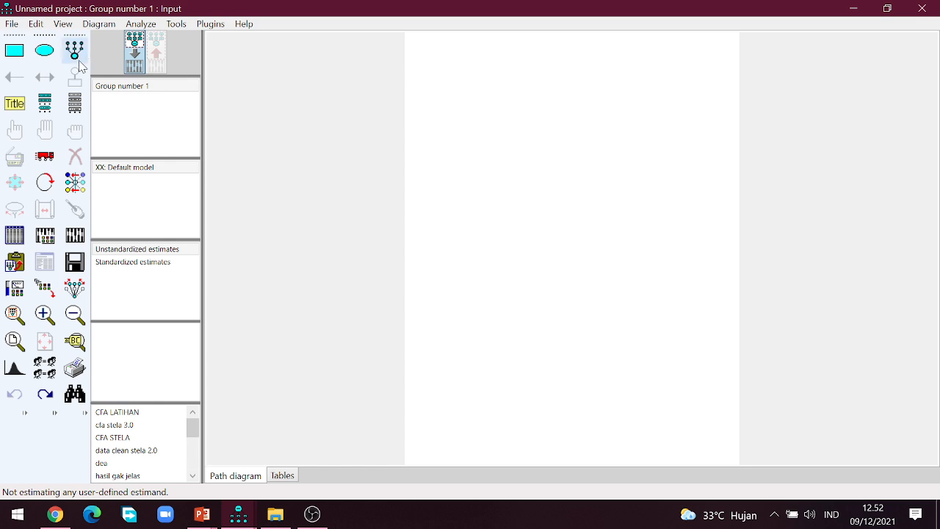
mouse_move(507, 174)
mouse_down()
mouse_move(537, 205)
mouse_move(549, 200)
mouse_up()
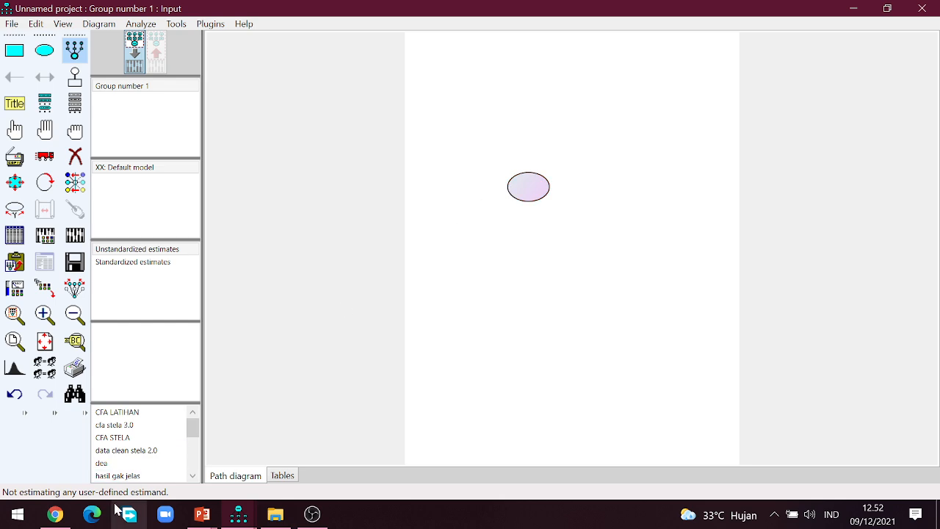
click(888, 8)
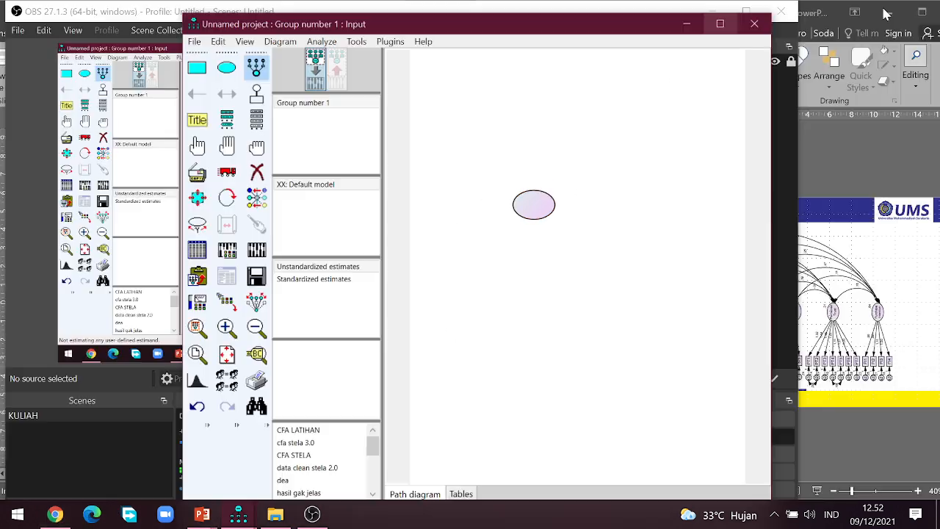
Minimize OBS and move the Amos window aside so that PowerPoint's Exploratory Factor Analysis table is readable next to it.
click(312, 514)
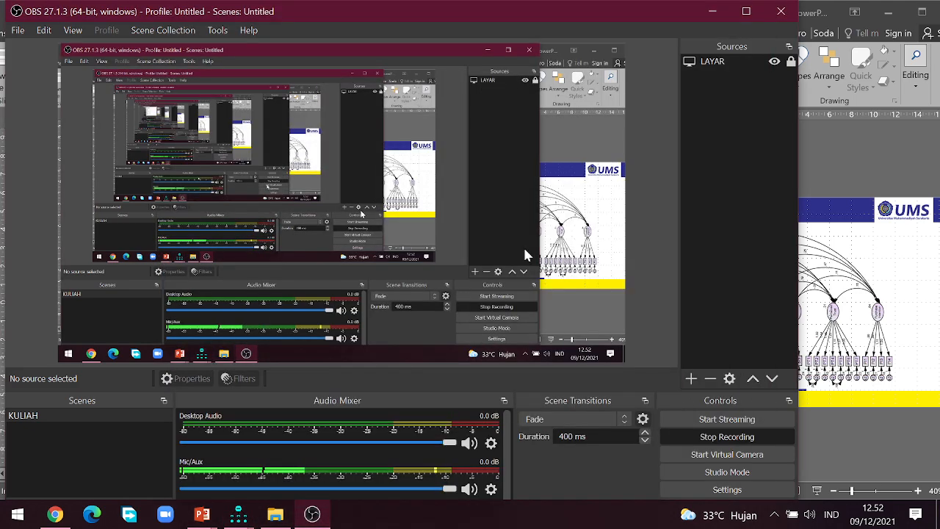
click(713, 16)
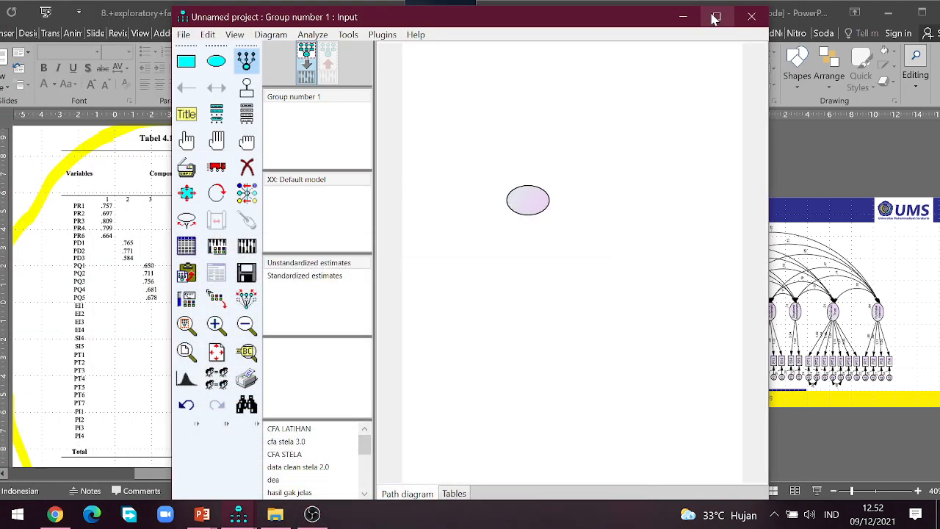
click(111, 296)
drag(517, 25, 675, 52)
click(163, 206)
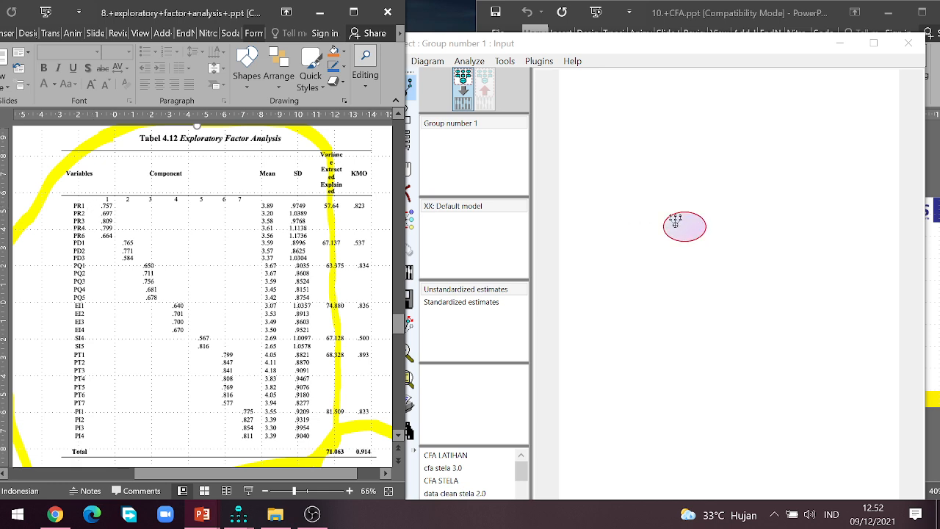
Add five indicators with error terms to the existing latent variable ellipse, one for each PR item.
click(680, 220)
click(680, 221)
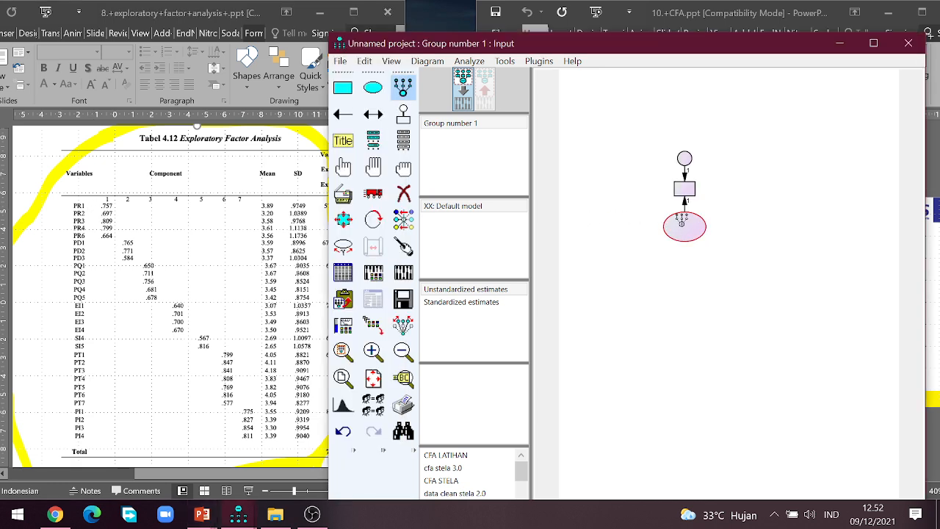
click(680, 219)
click(682, 219)
click(682, 219)
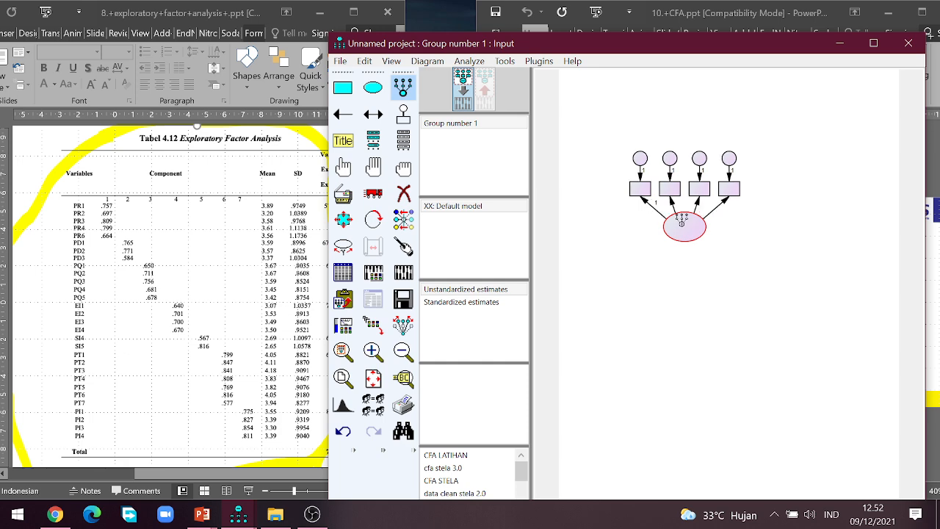
click(681, 219)
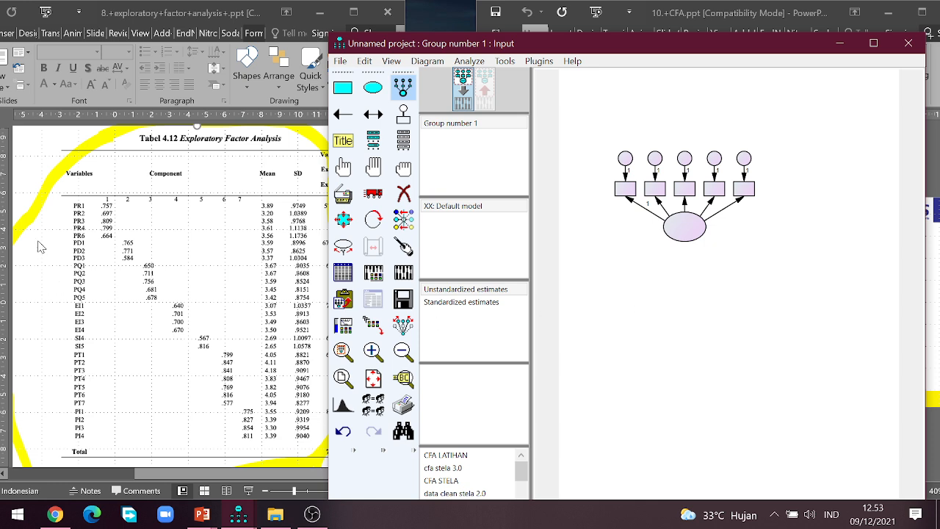
Draw a second latent variable below the five-indicator one and give it three indicators for the PD items.
drag(652, 305, 694, 334)
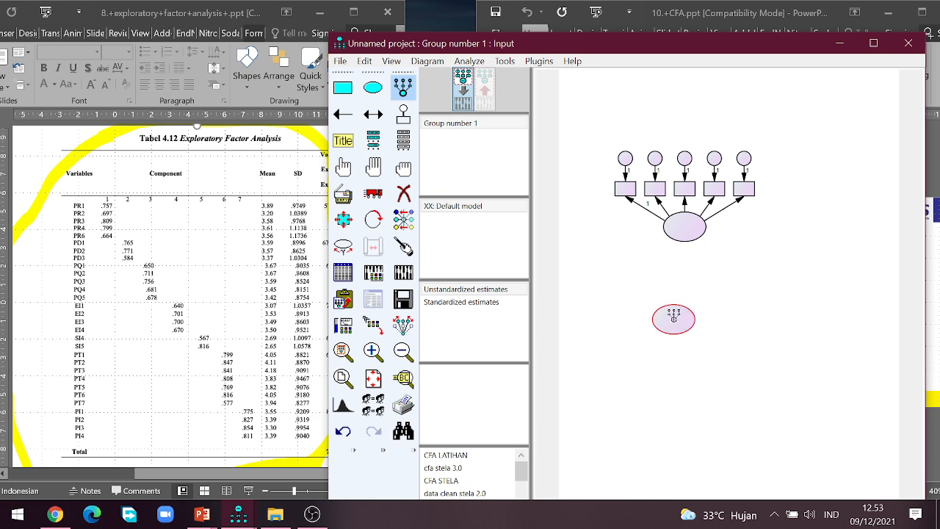
click(674, 317)
click(674, 317)
click(674, 317)
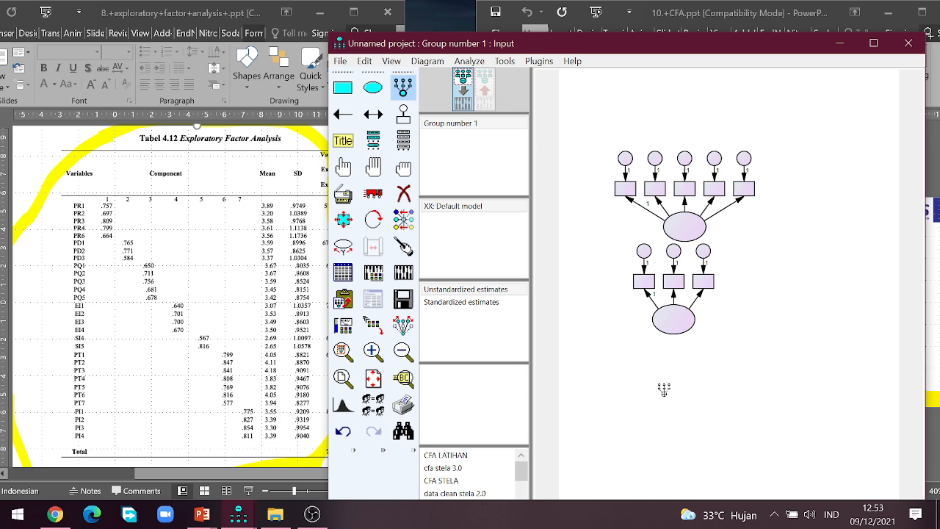
Draw a third latent variable below the three-indicator one and give it five indicators for the PQ items.
drag(650, 373, 693, 401)
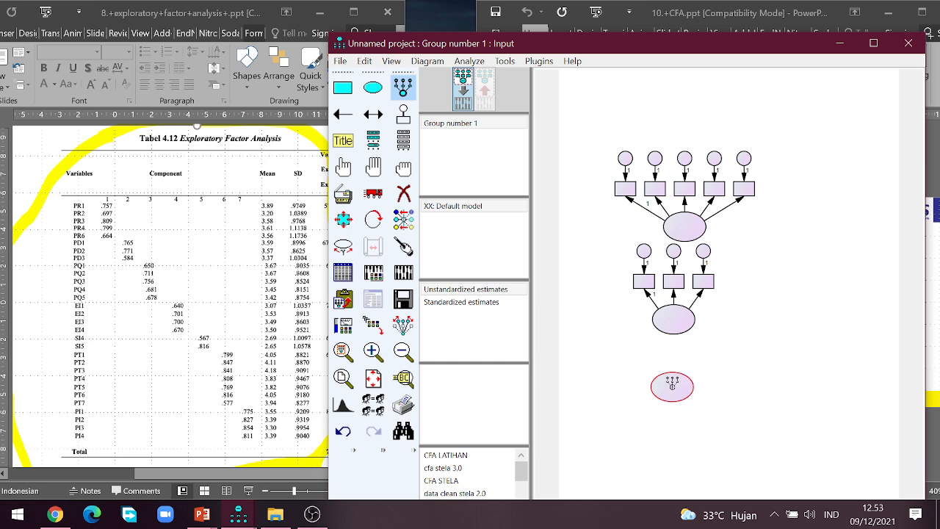
click(672, 384)
click(672, 383)
click(672, 383)
click(672, 383)
click(672, 383)
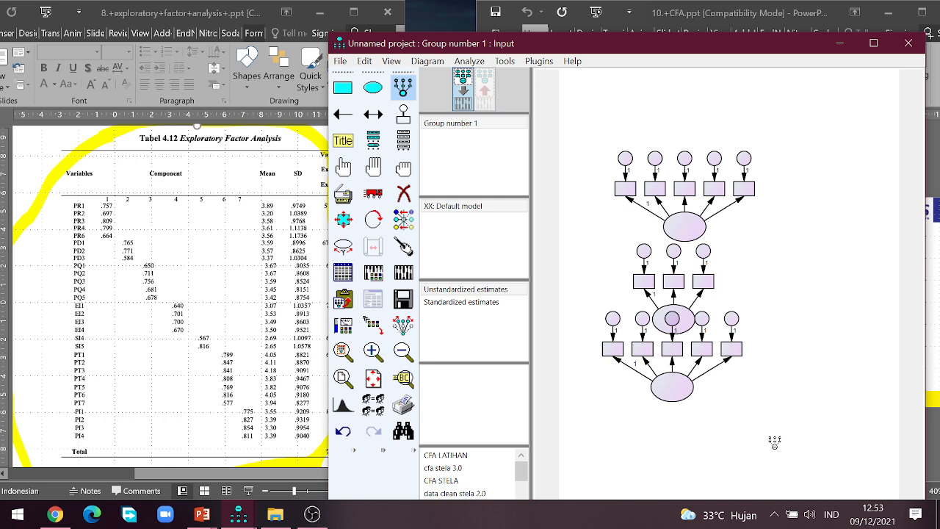
Draw a fourth latent variable in the page's lower right area and give it four indicators for the EI items.
drag(792, 412, 834, 440)
click(813, 422)
click(814, 423)
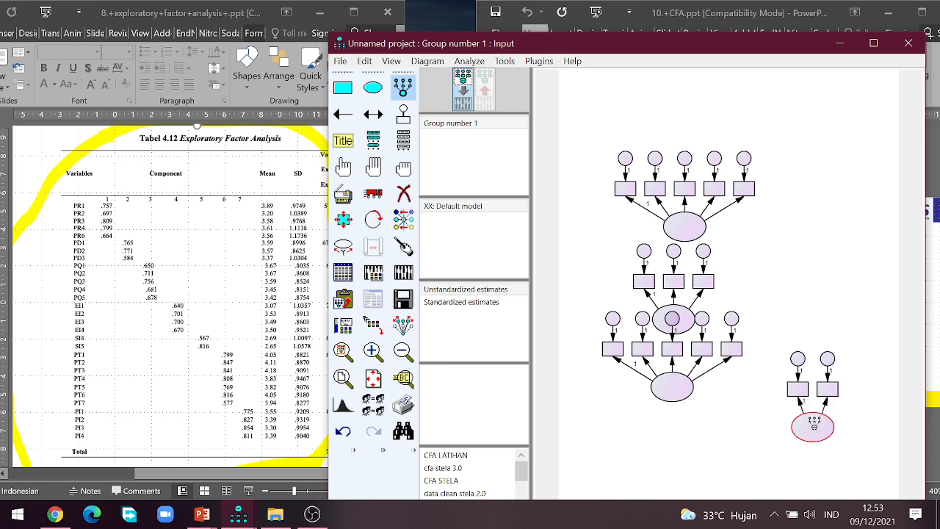
click(814, 422)
click(814, 422)
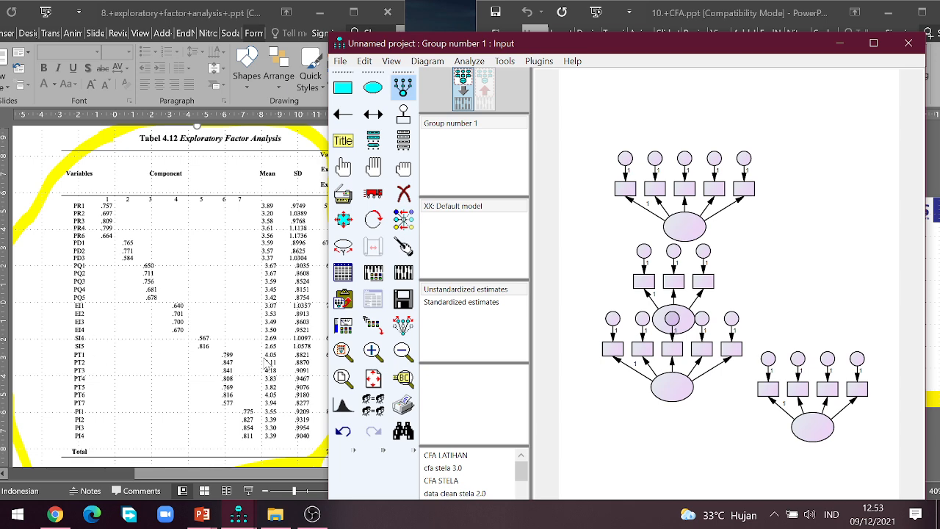
Draw a fifth latent variable in the page's lower left area and give it two indicators for the SI items.
drag(598, 435, 642, 463)
click(620, 446)
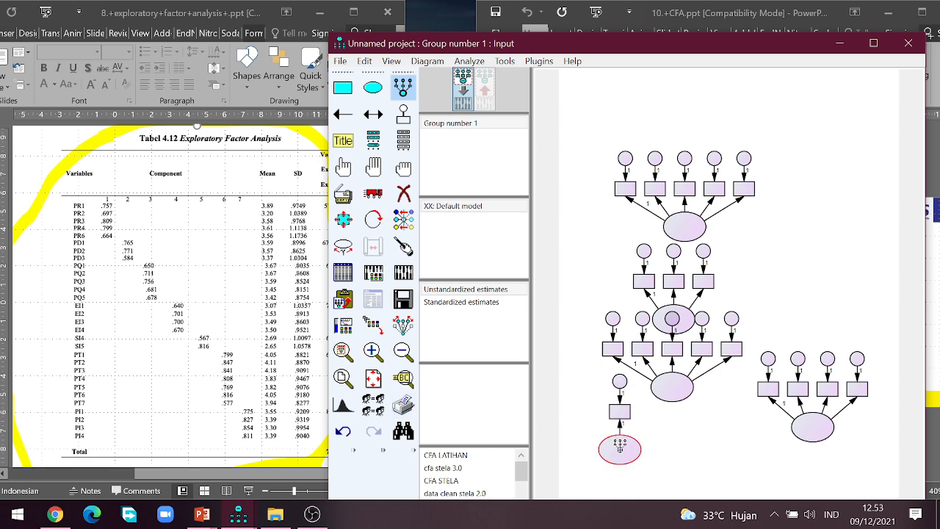
click(620, 445)
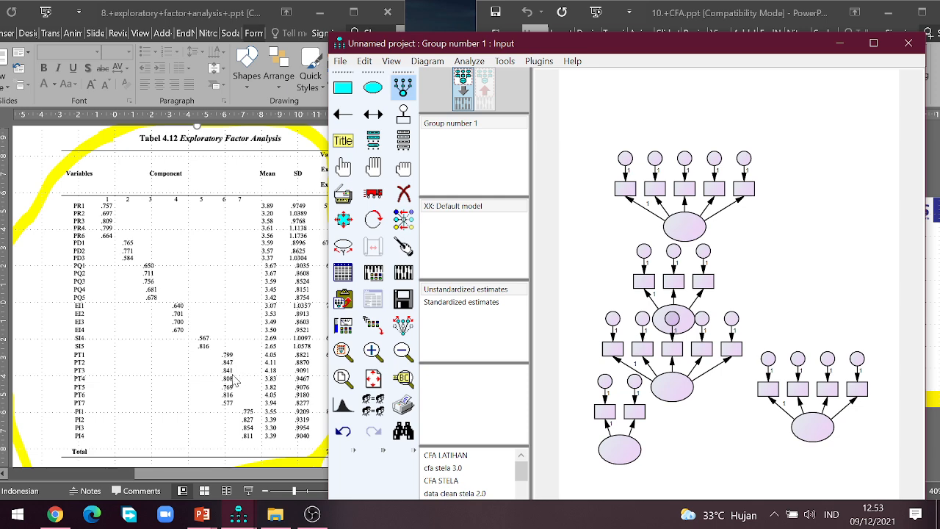
Draw a sixth latent variable near the page's bottom edge and give it seven indicators for the PT items.
drag(708, 460, 750, 490)
click(729, 471)
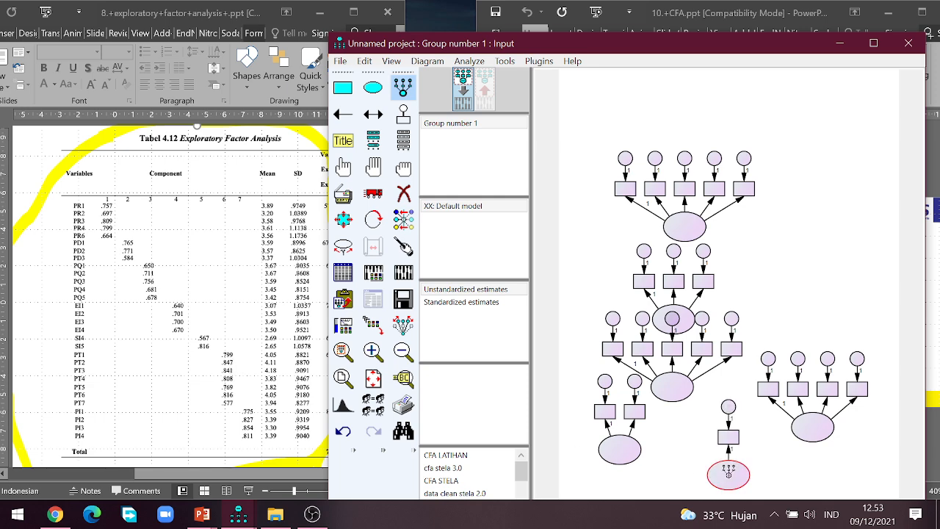
click(729, 471)
click(728, 471)
click(729, 471)
click(729, 472)
click(729, 471)
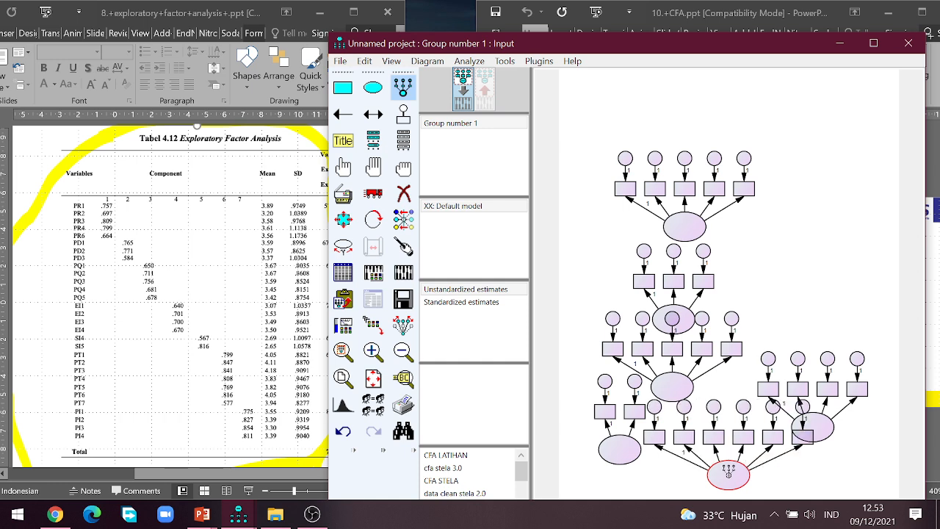
click(729, 471)
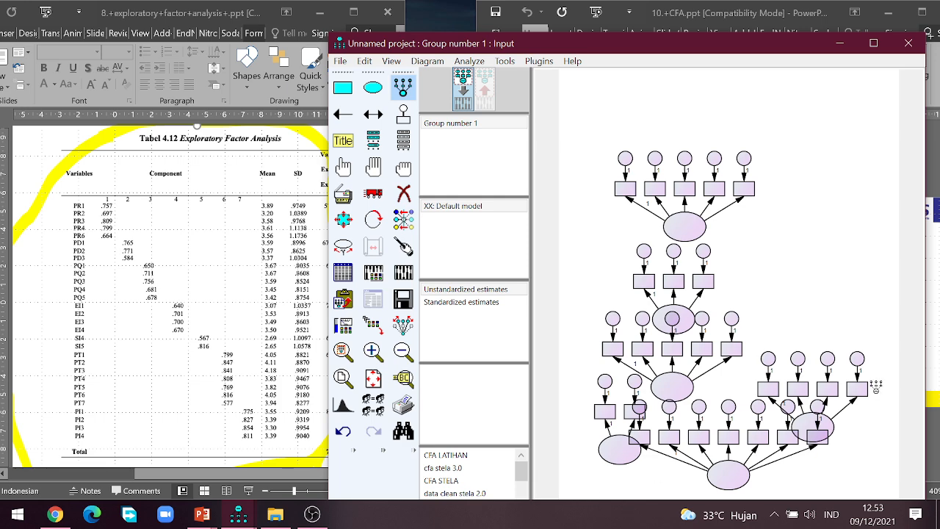
Draw a seventh latent variable in the page's upper right corner and give it four indicators for the PI items.
drag(838, 101, 879, 130)
click(858, 114)
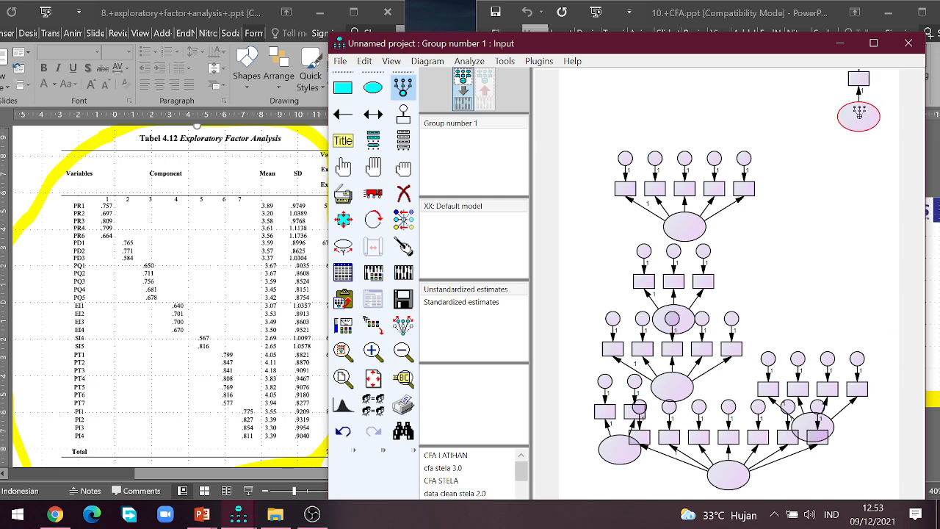
click(858, 114)
click(858, 114)
click(858, 114)
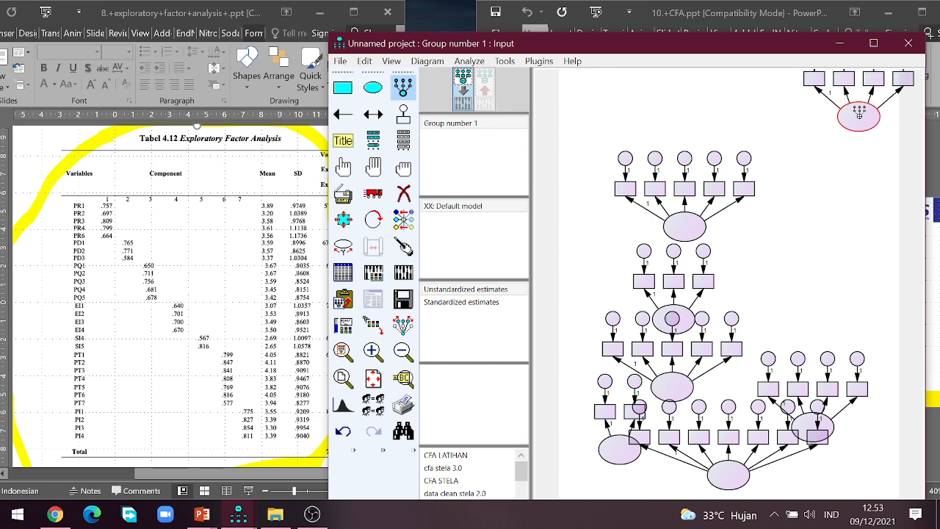
Maximize Amos and, with symmetries preserved, move the upper right latent variable and its four indicators down onto the page.
click(873, 43)
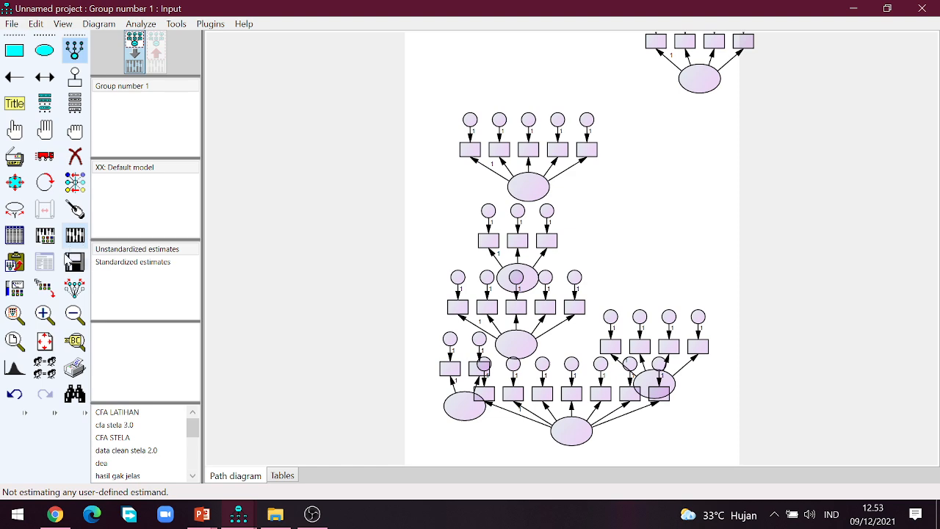
click(74, 288)
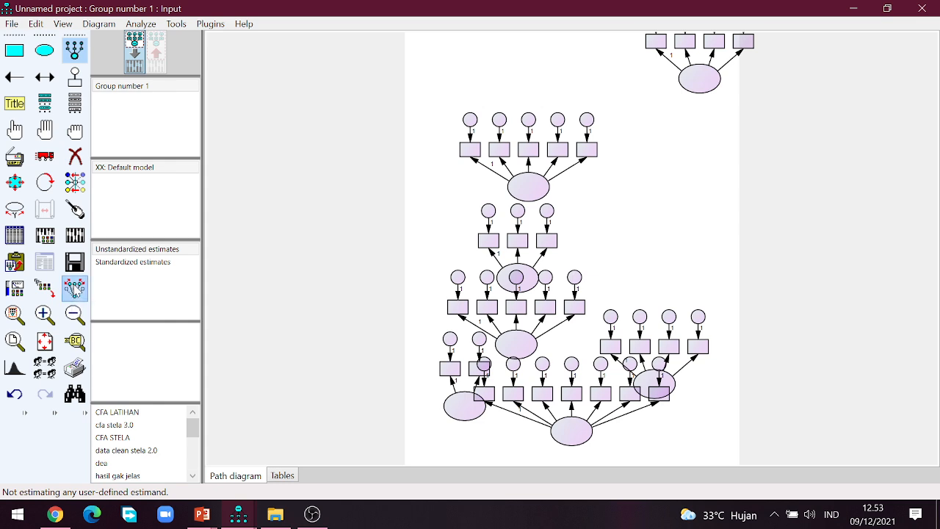
click(46, 157)
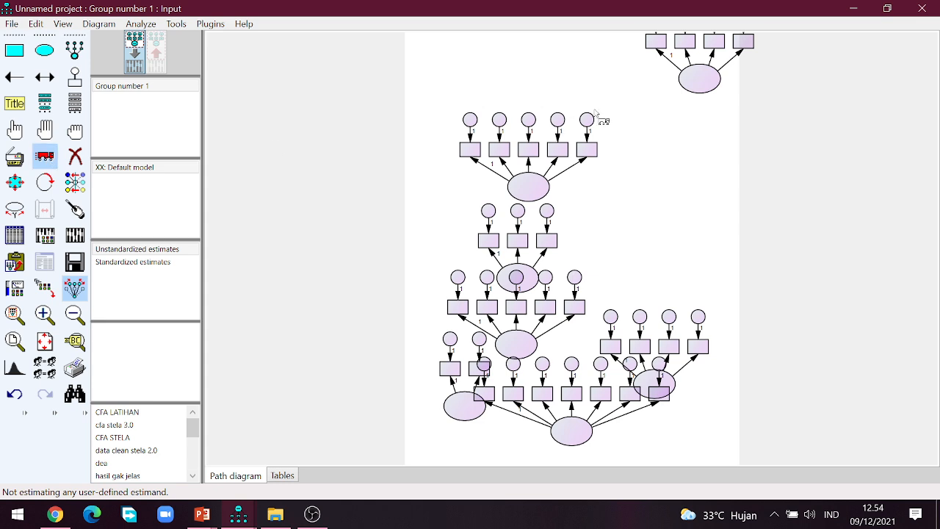
drag(698, 79, 697, 161)
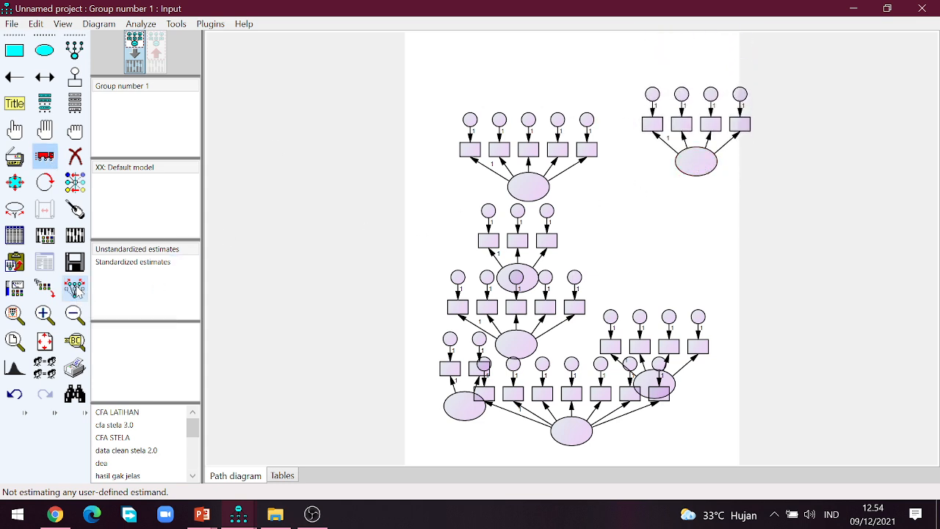
Try moving the upper right latent ellipse further down from its four indicators, and undo the move.
drag(702, 171, 680, 227)
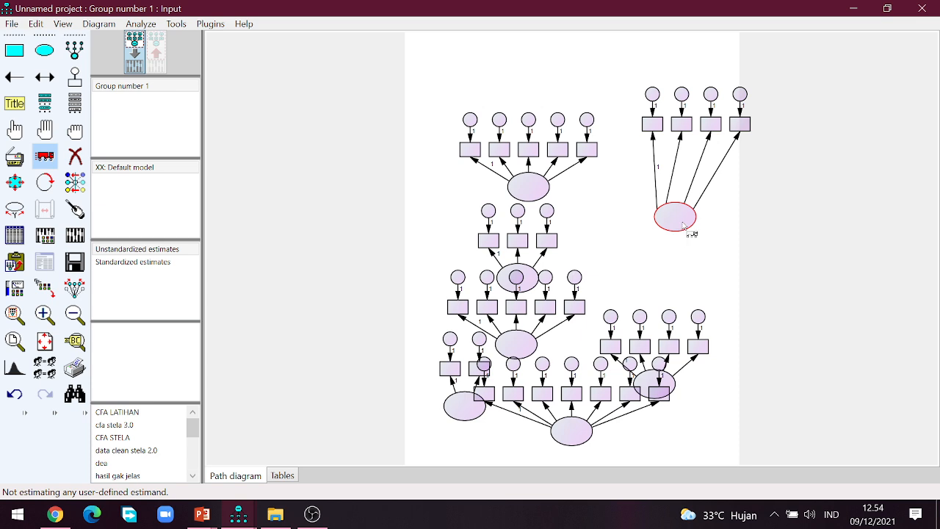
key(ctrl+z)
key(ctrl+z)
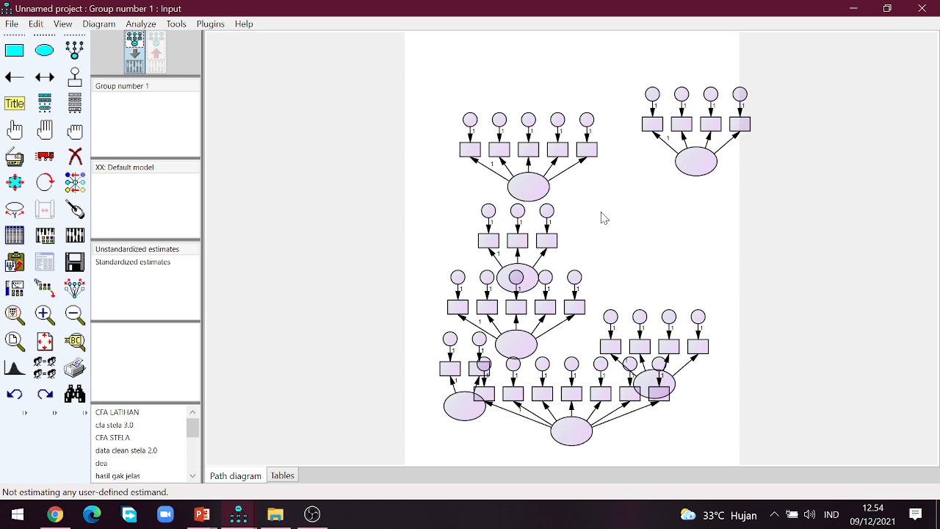
Set the paper size to Landscape - Letter in the Interface Properties, apply it and close the dialog.
click(176, 23)
mouse_move(152, 24)
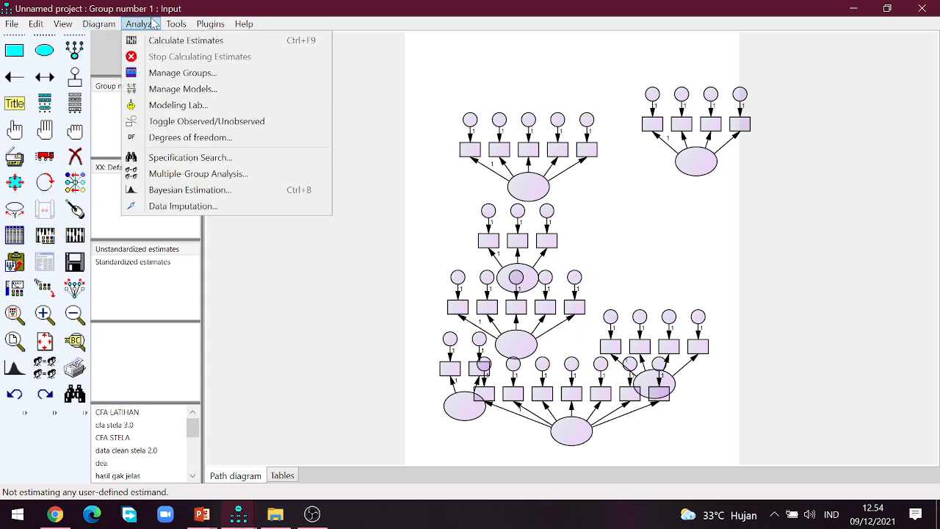
mouse_move(204, 25)
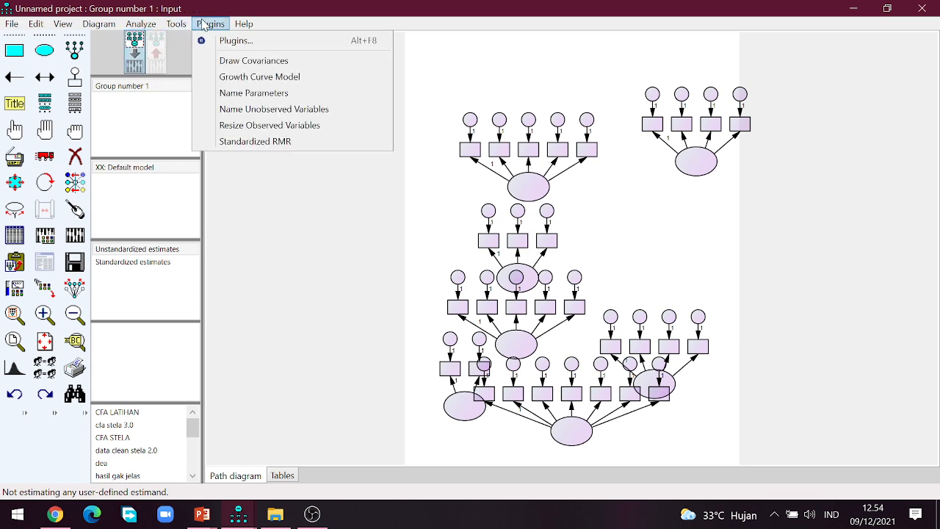
mouse_move(62, 24)
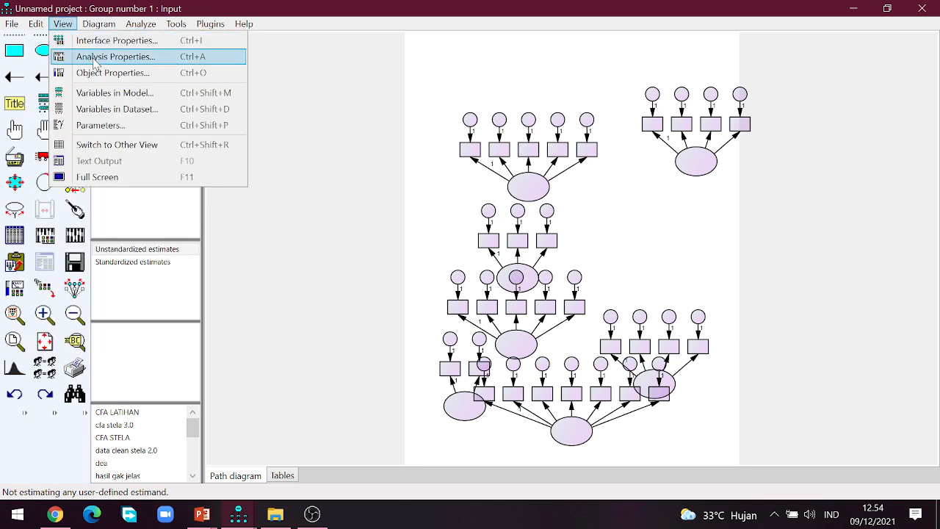
click(143, 46)
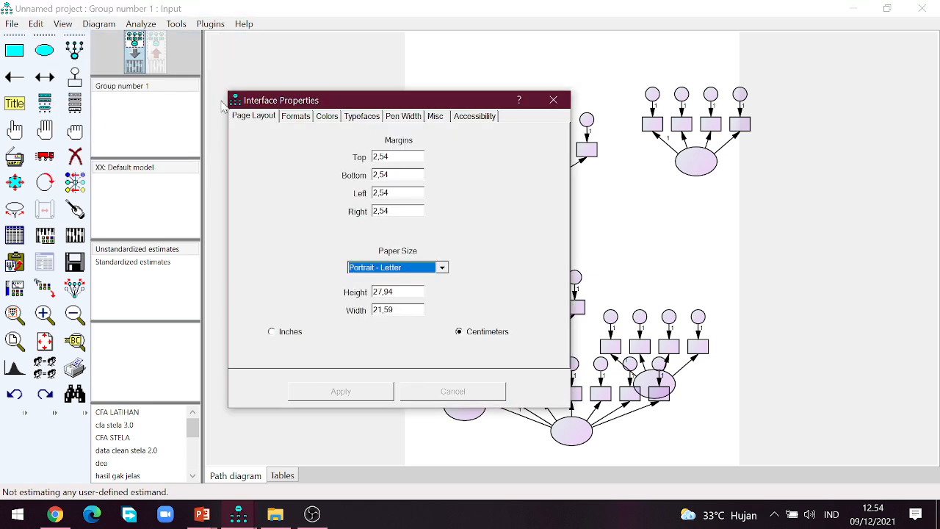
click(443, 269)
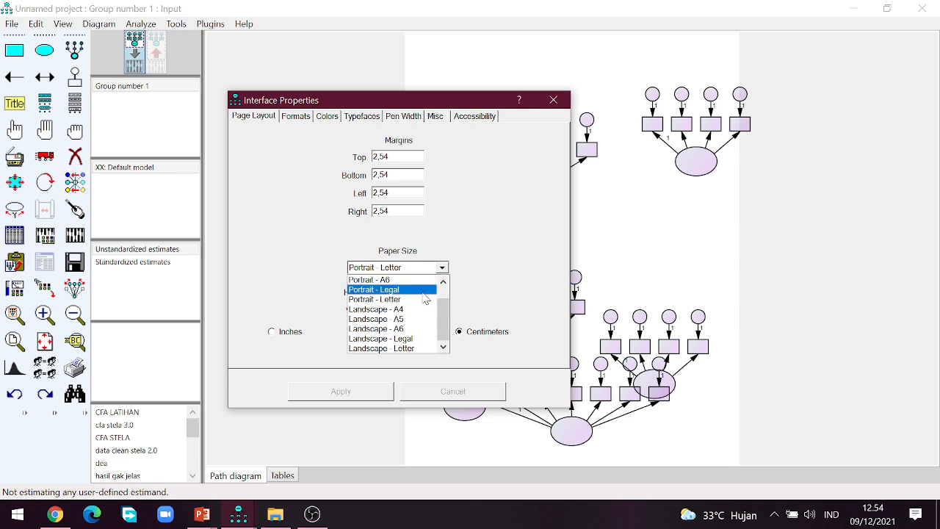
click(400, 348)
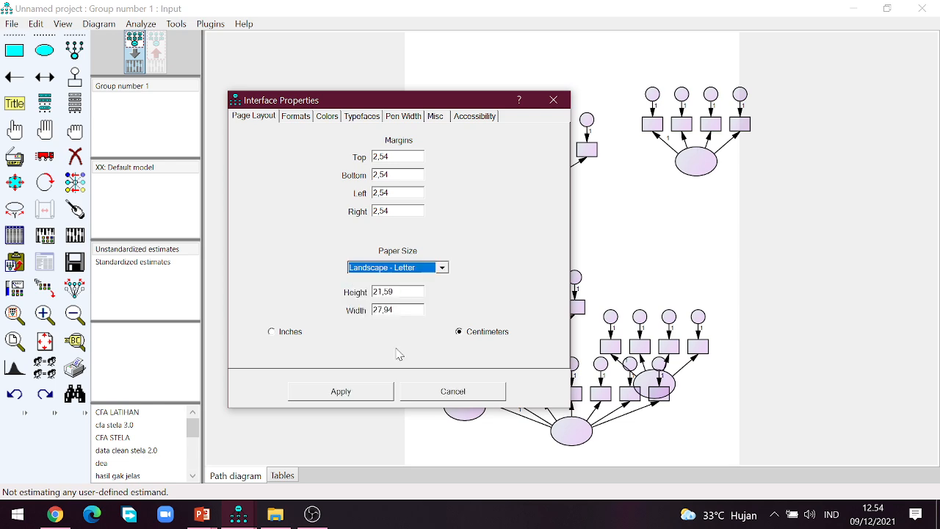
click(327, 396)
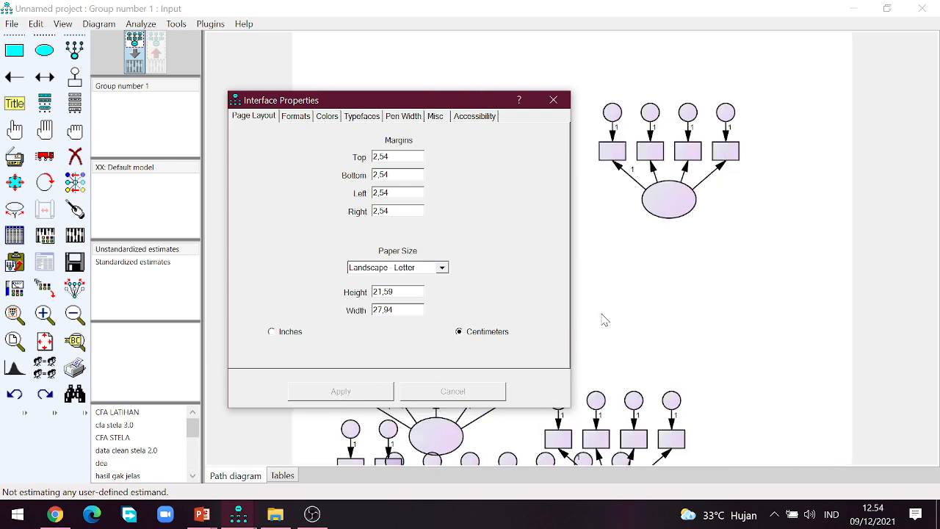
click(553, 99)
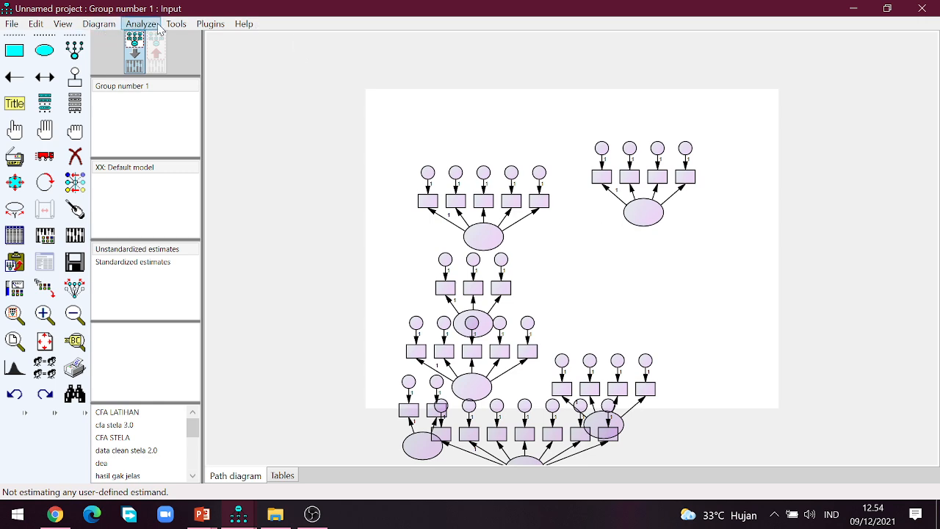
Set the paper size to Landscape - A4 in the Interface Properties, apply it and close the dialog.
click(64, 25)
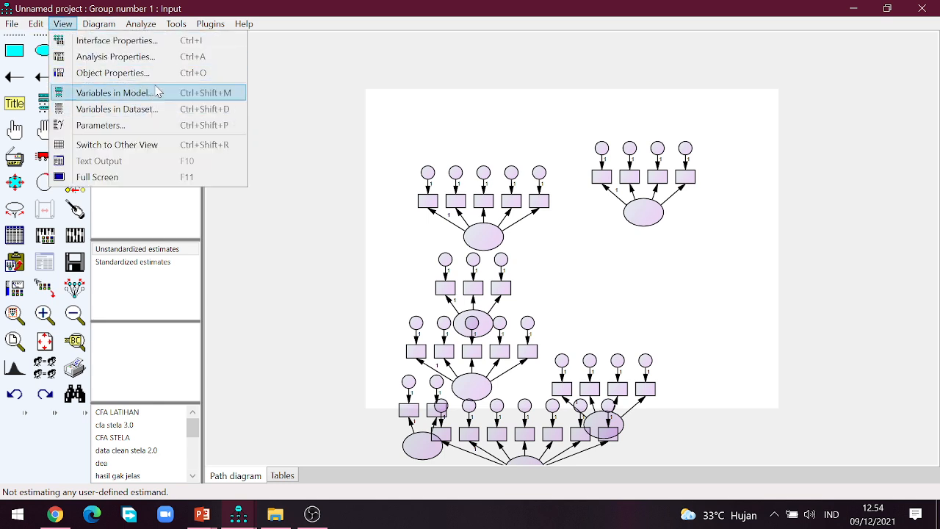
click(147, 41)
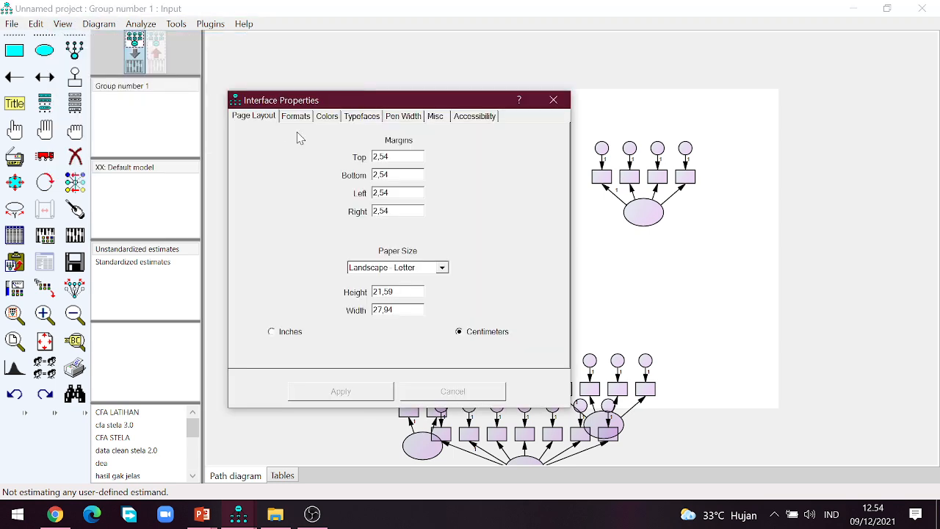
click(442, 269)
click(423, 307)
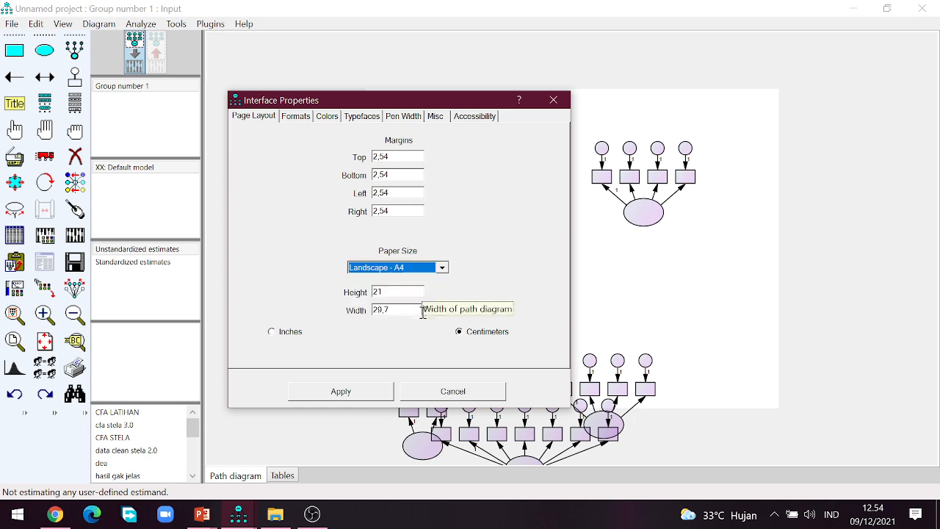
click(354, 394)
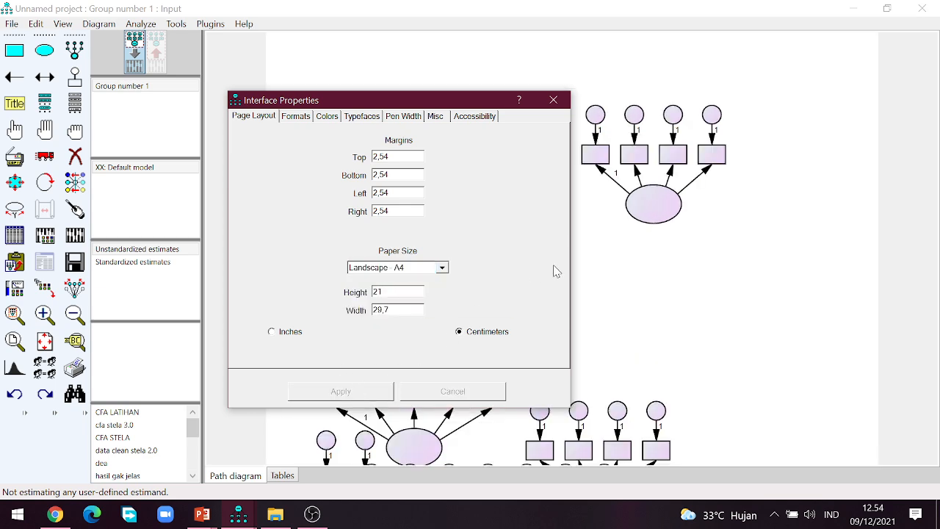
click(555, 99)
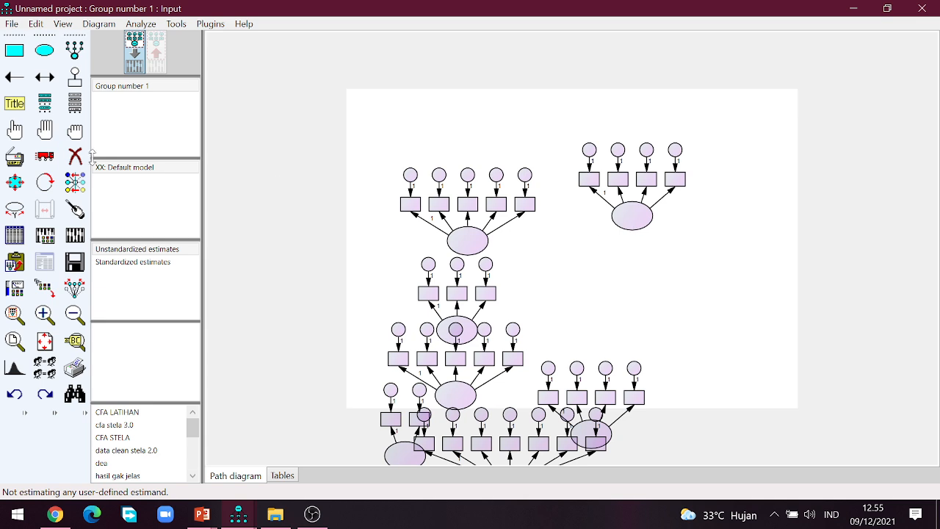
With symmetries preserved, spread out the upper factors: one five-indicator factor left, the other to the middle, and the three-indicator and upper four-indicator factors right.
click(74, 290)
click(45, 156)
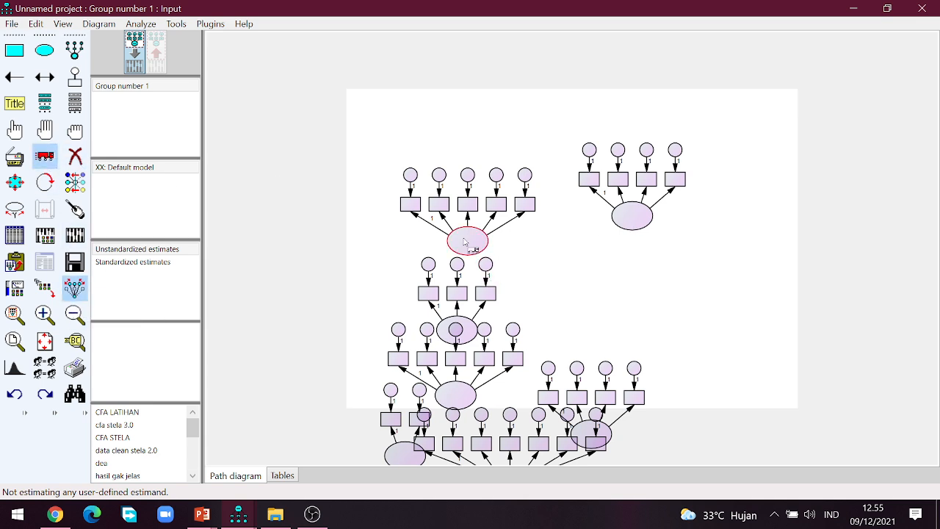
drag(464, 246, 401, 250)
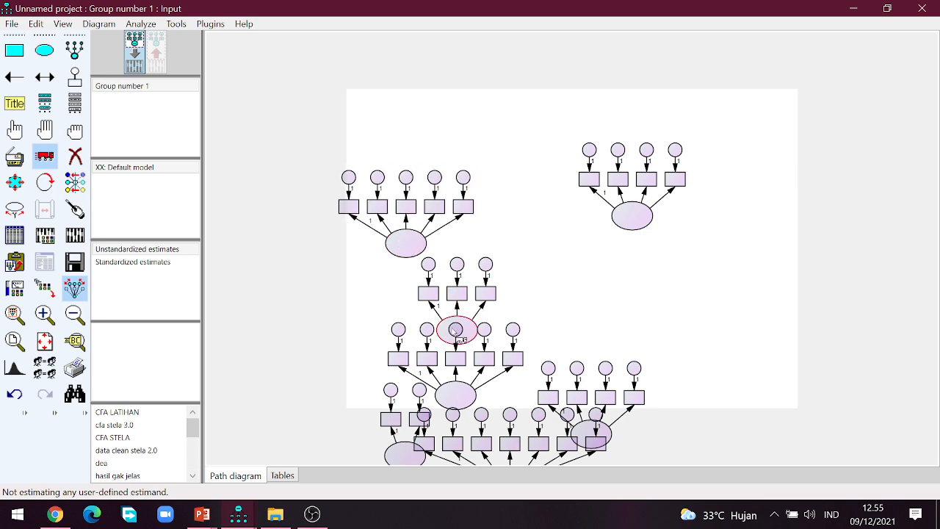
drag(457, 330, 797, 305)
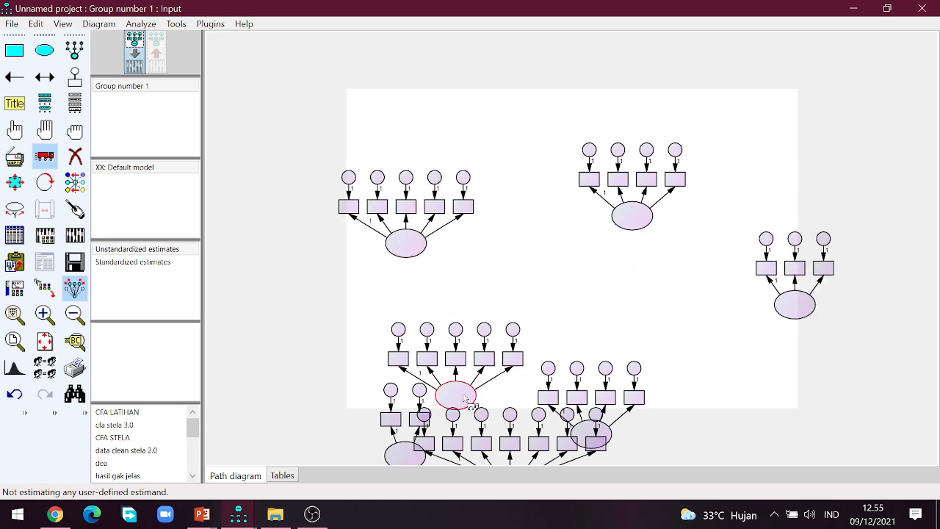
drag(457, 395, 631, 316)
drag(631, 215, 766, 164)
Line up the left five-indicator, two-indicator and lower four-indicator factors in a row across the lower page, moving the middle five-indicator factor aside.
drag(408, 257, 415, 371)
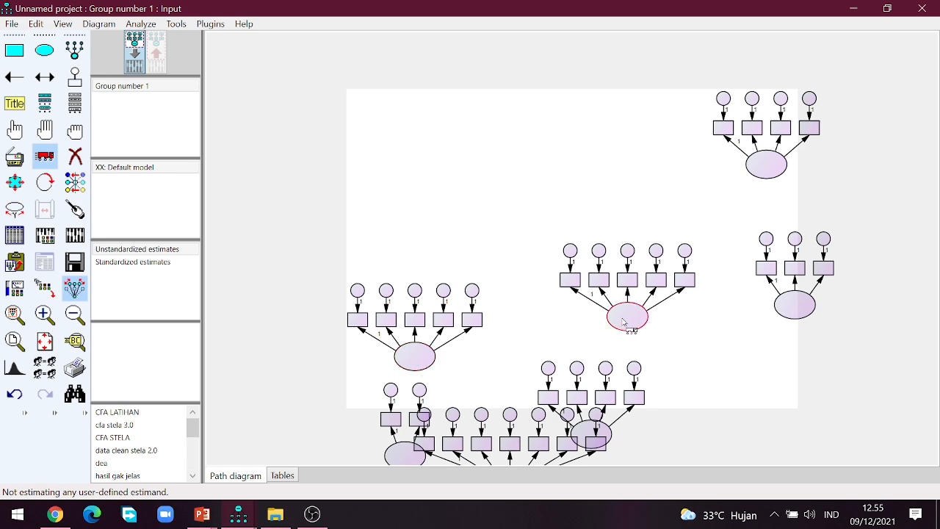
drag(628, 315, 751, 252)
drag(405, 455, 514, 356)
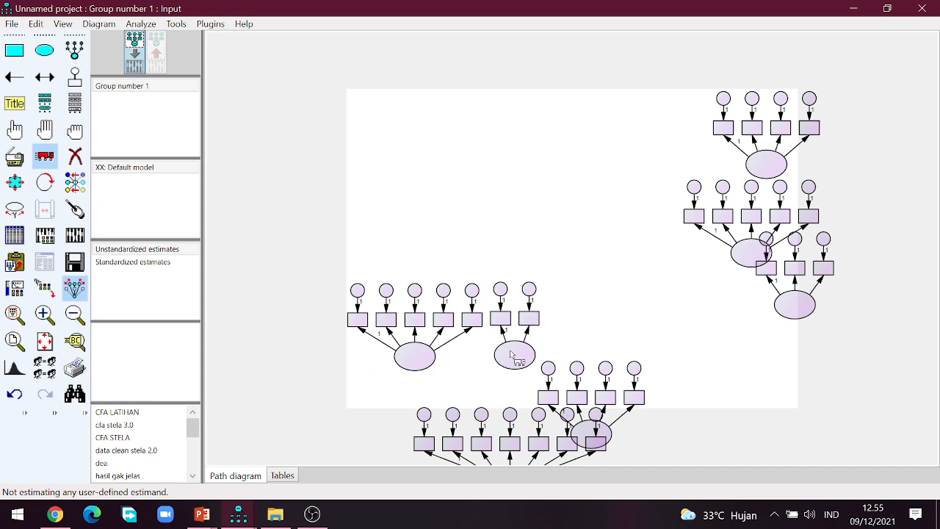
drag(591, 436, 597, 353)
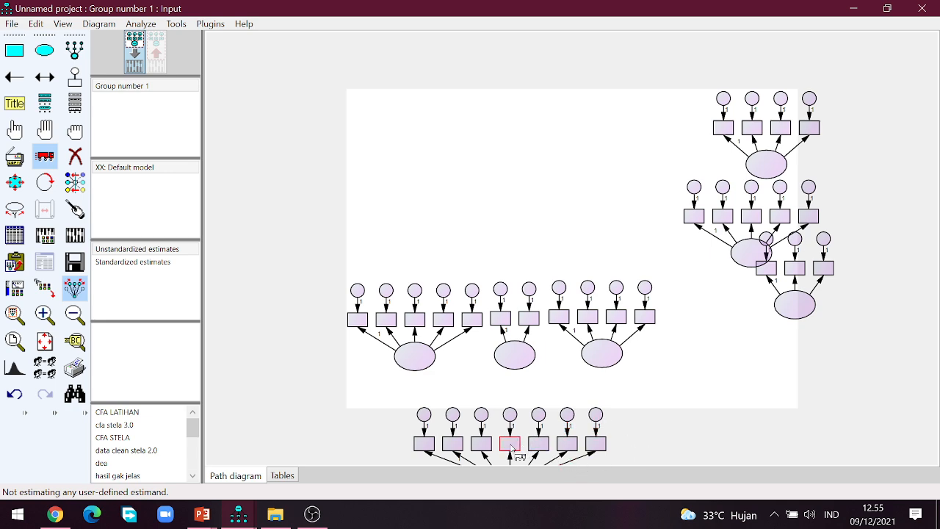
Undo the stray move of the seven indicators, then put the whole seven-indicator factor at the row's right end and the remaining five-indicator factor at its left.
drag(548, 442, 557, 373)
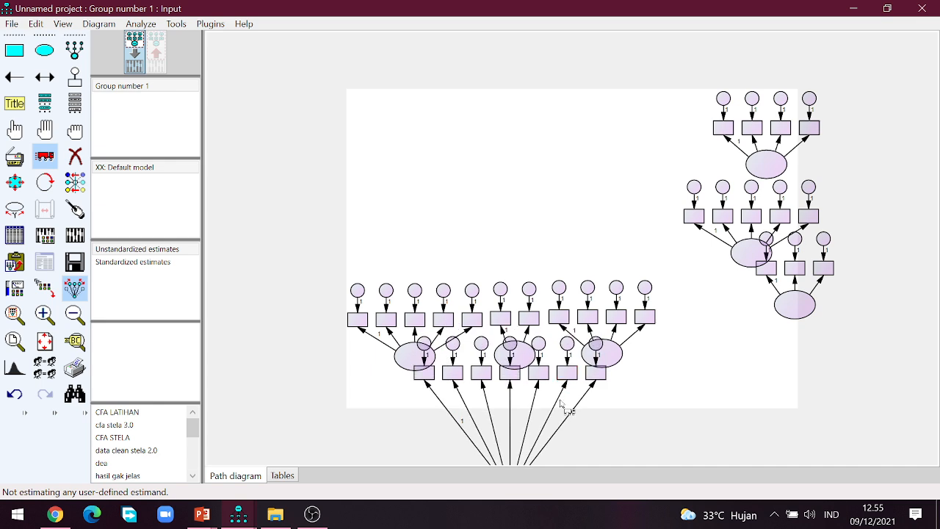
key(ctrl+z)
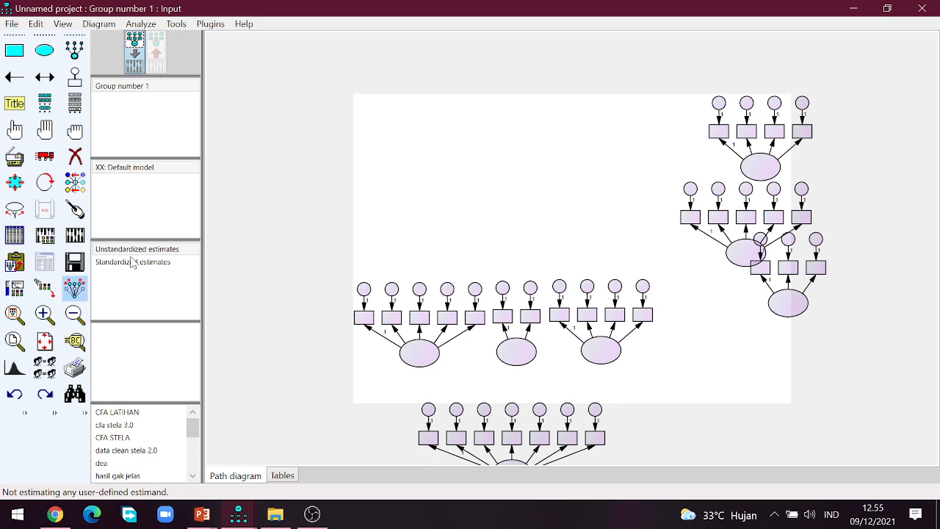
click(45, 156)
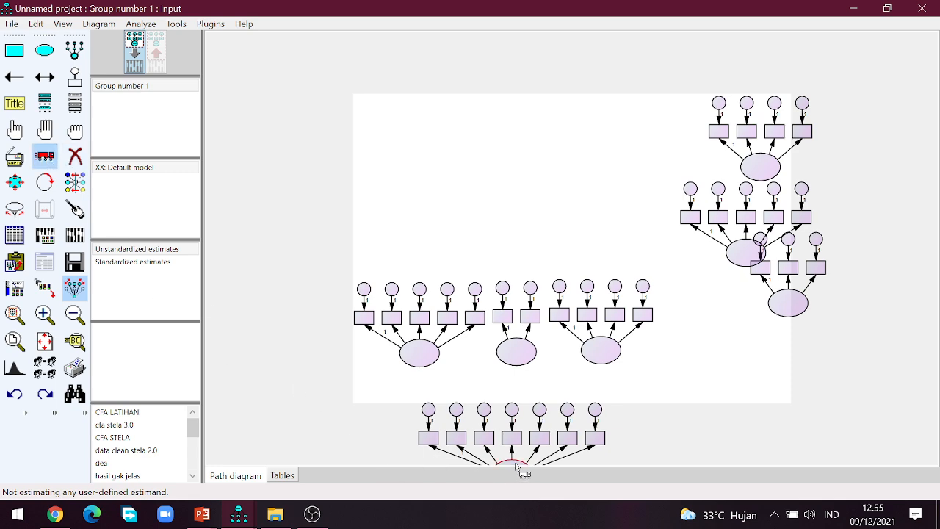
drag(516, 465, 756, 339)
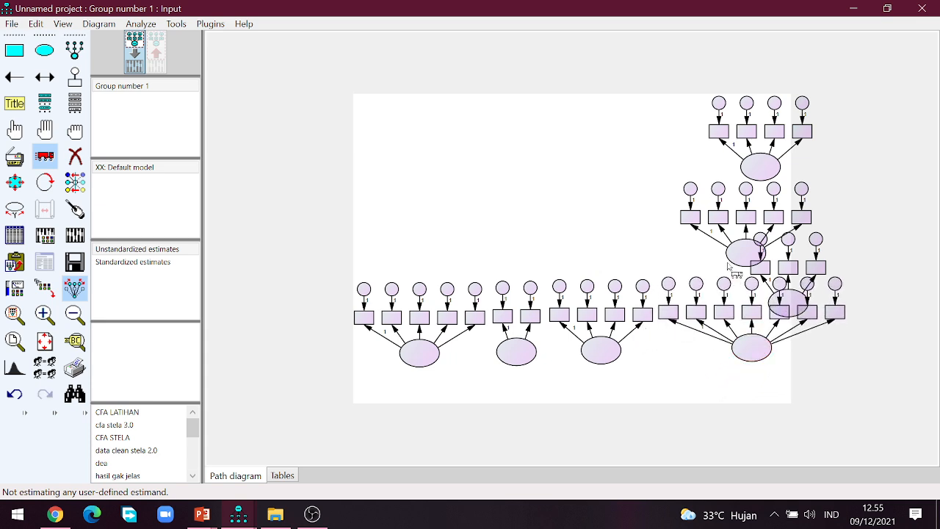
drag(737, 254, 273, 354)
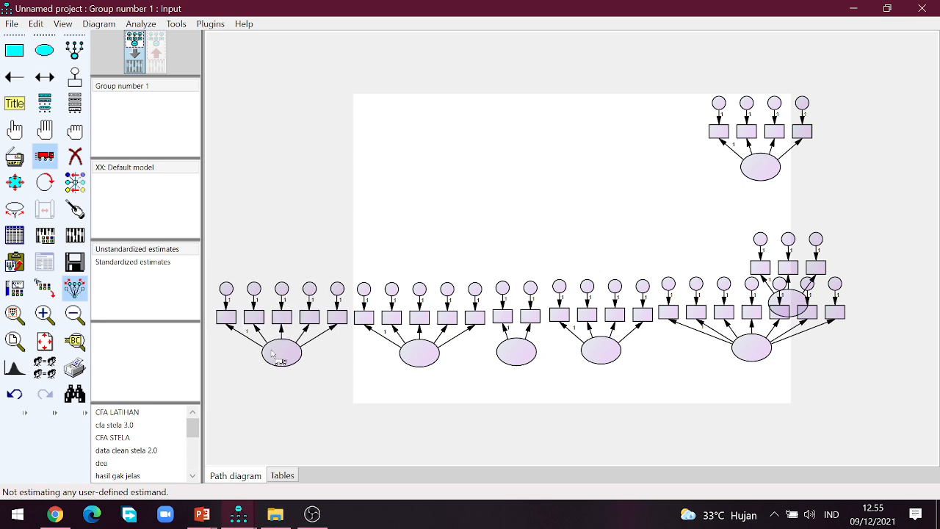
Extend the row to the right with the remaining four-indicator factor followed by the three-indicator factor.
click(73, 314)
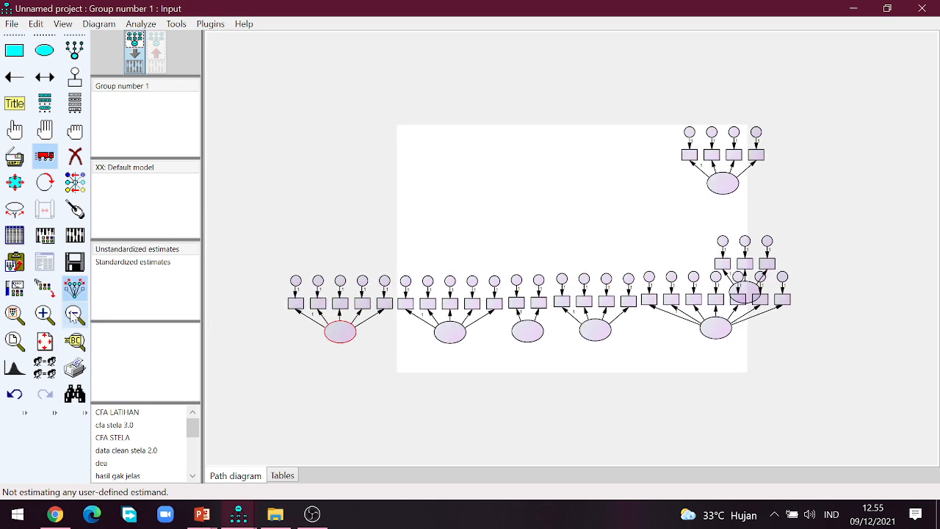
drag(710, 189, 834, 331)
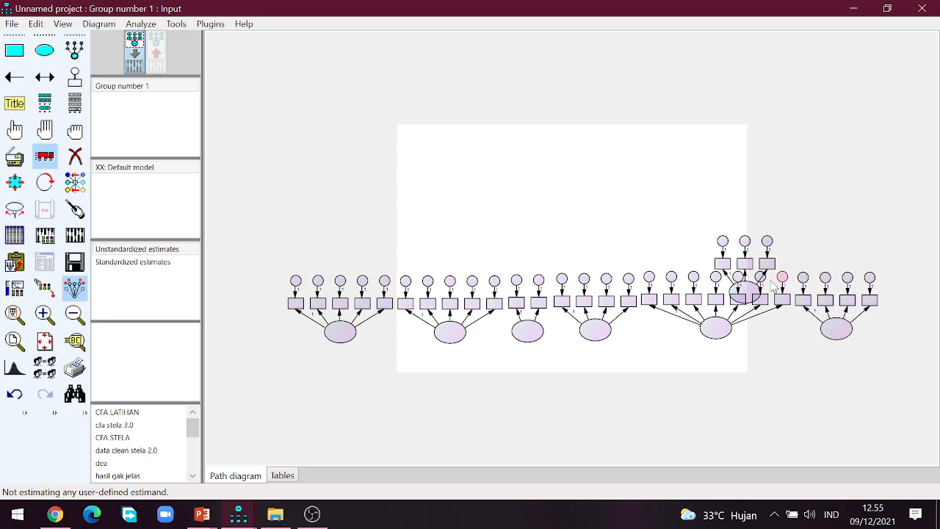
drag(754, 293, 913, 325)
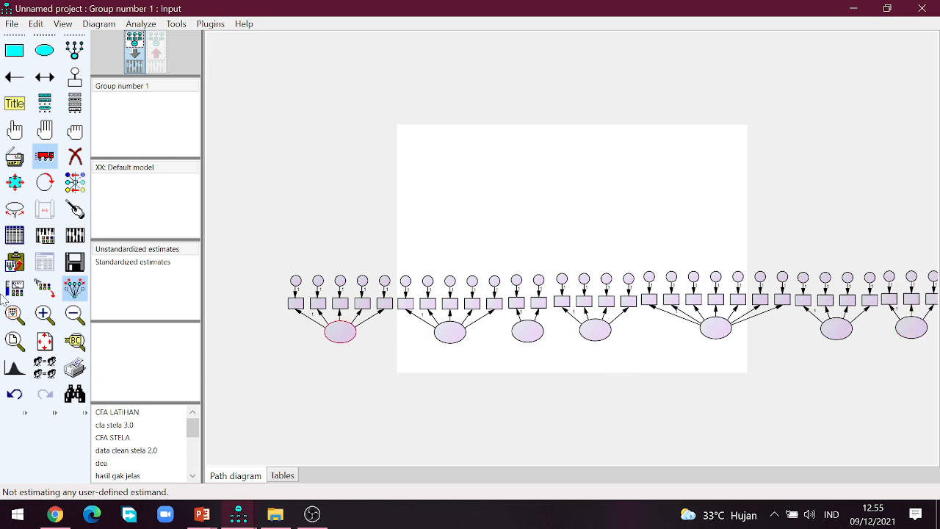
Select all objects and resize the path diagram to fit the page.
click(47, 130)
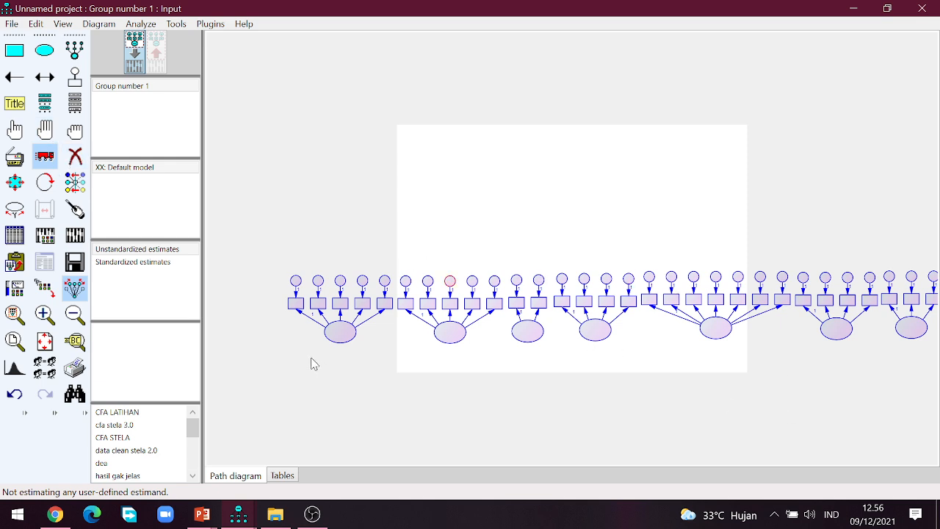
click(44, 341)
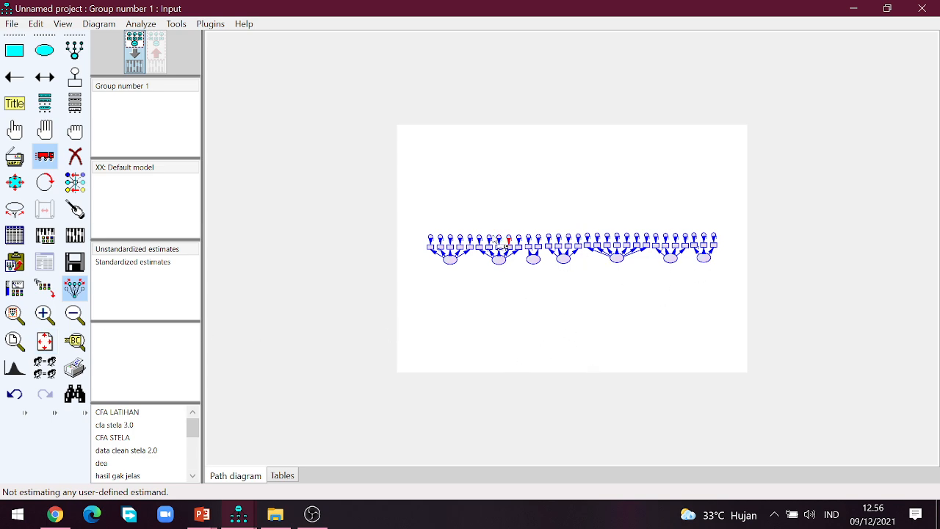
Examine the resized row of seven factors on the page at different zoom levels.
scroll(605, 276, up, 1)
scroll(605, 276, up, 3)
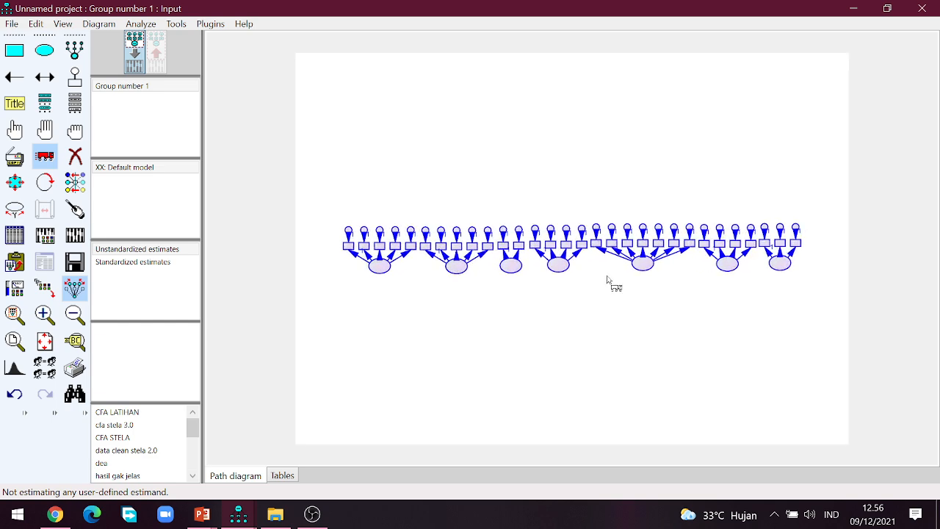
scroll(607, 277, up, 2)
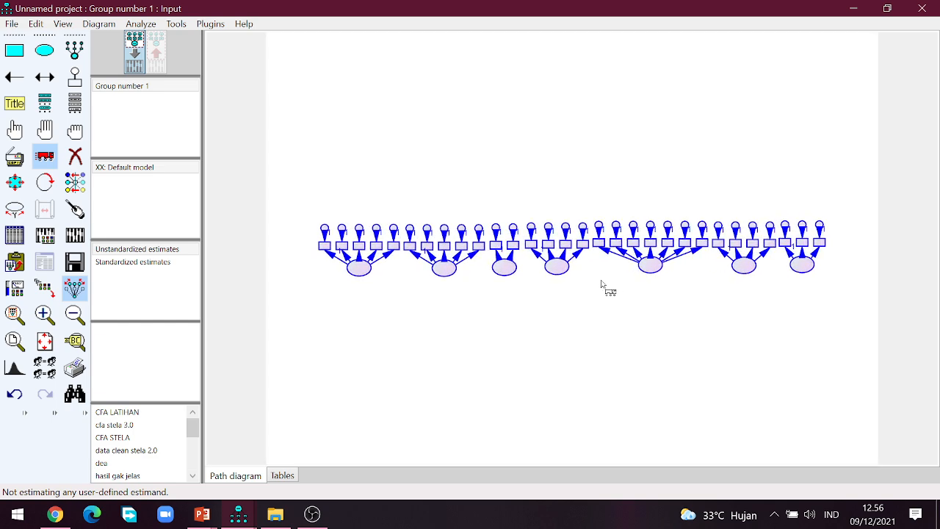
scroll(601, 284, down, 2)
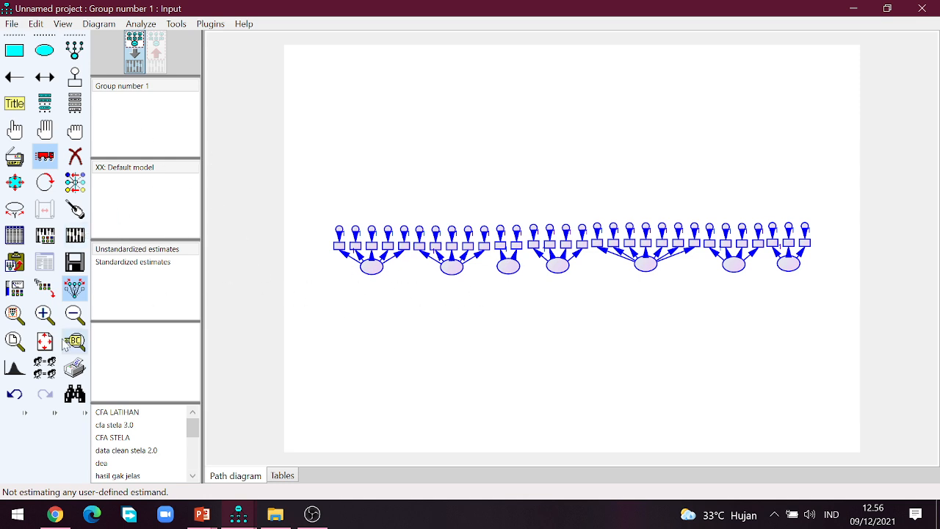
click(44, 314)
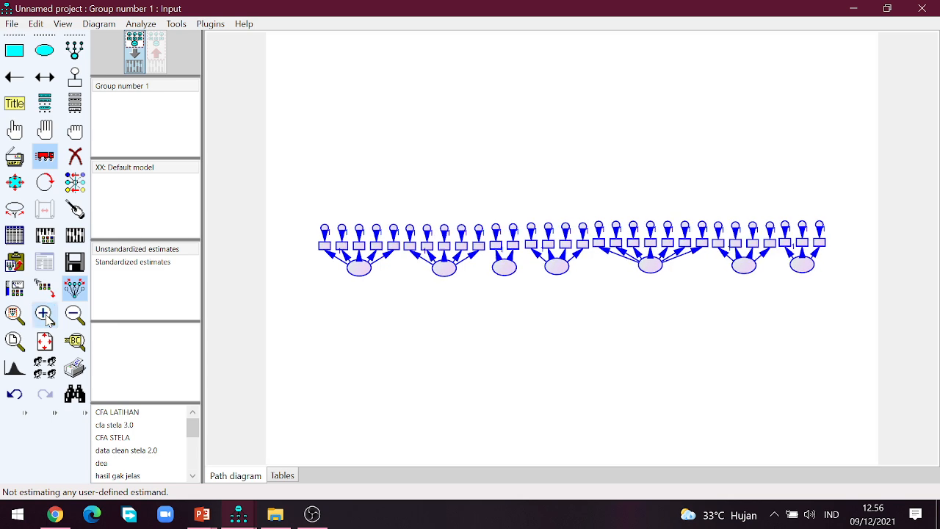
click(44, 315)
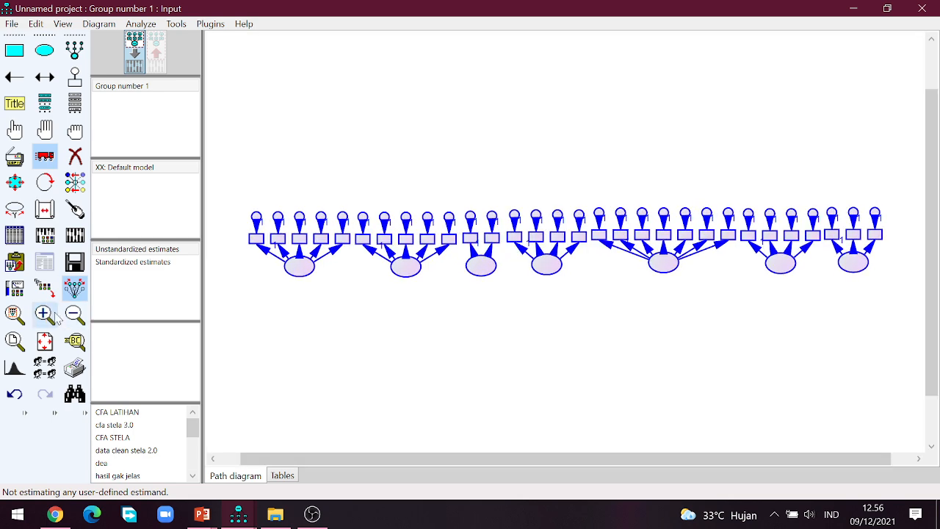
click(44, 315)
click(72, 315)
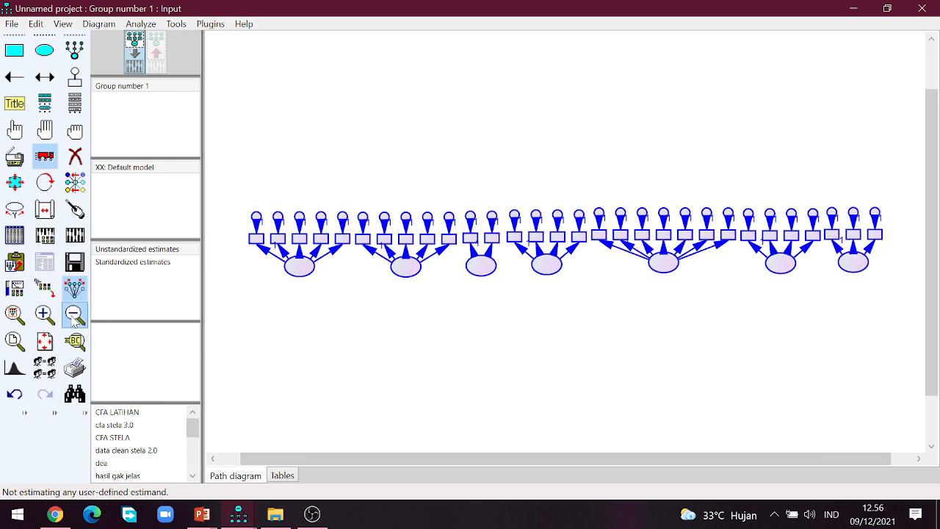
click(72, 315)
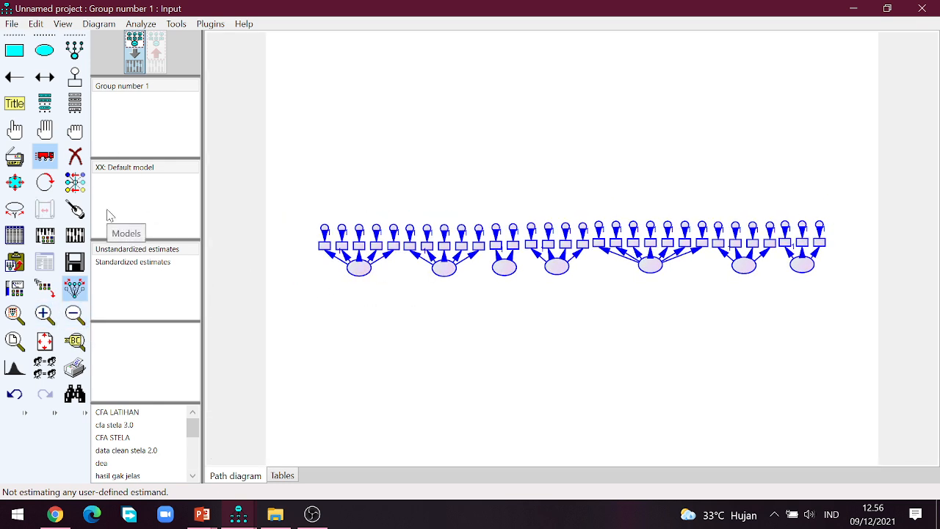
Deselect all objects and turn off symmetry preservation for the path diagram.
click(76, 134)
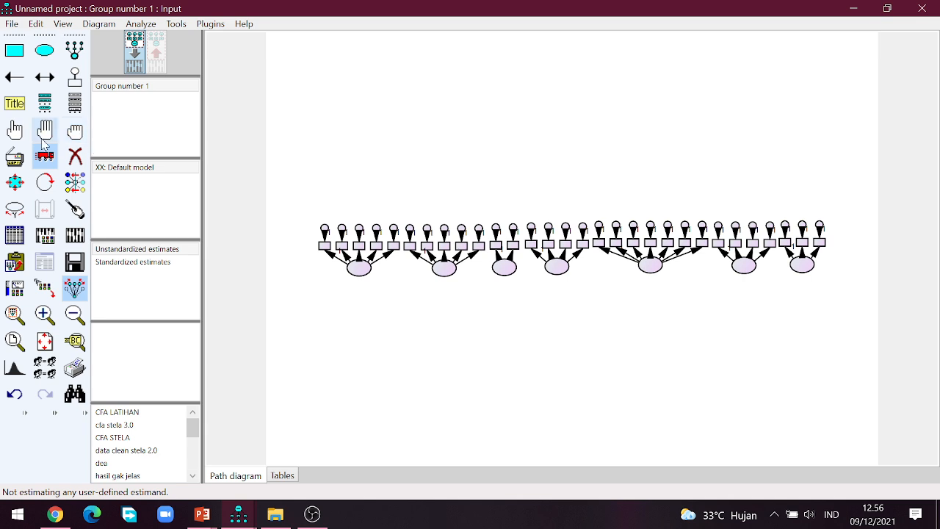
click(15, 130)
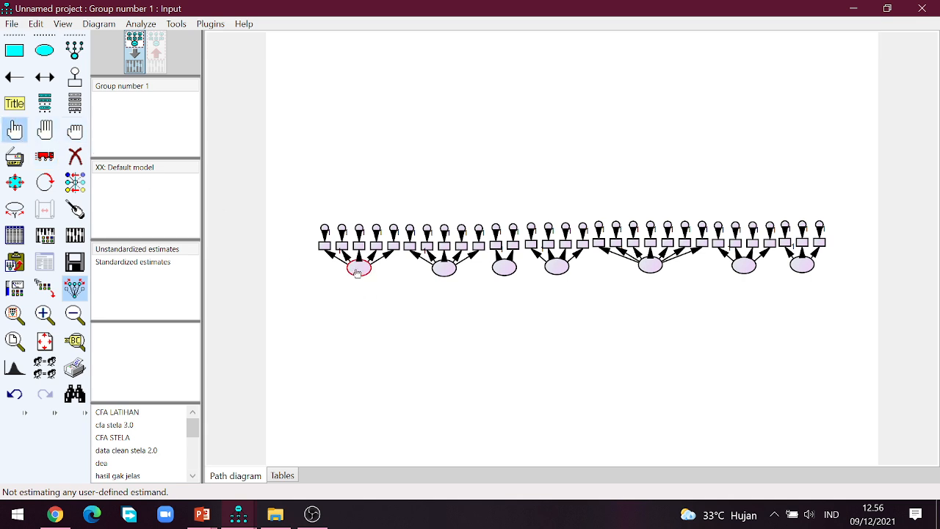
click(48, 348)
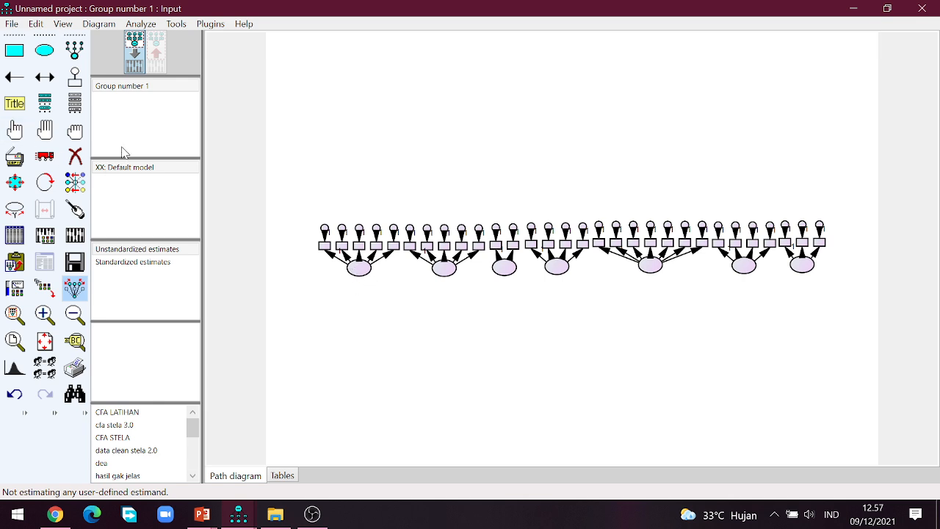
click(45, 156)
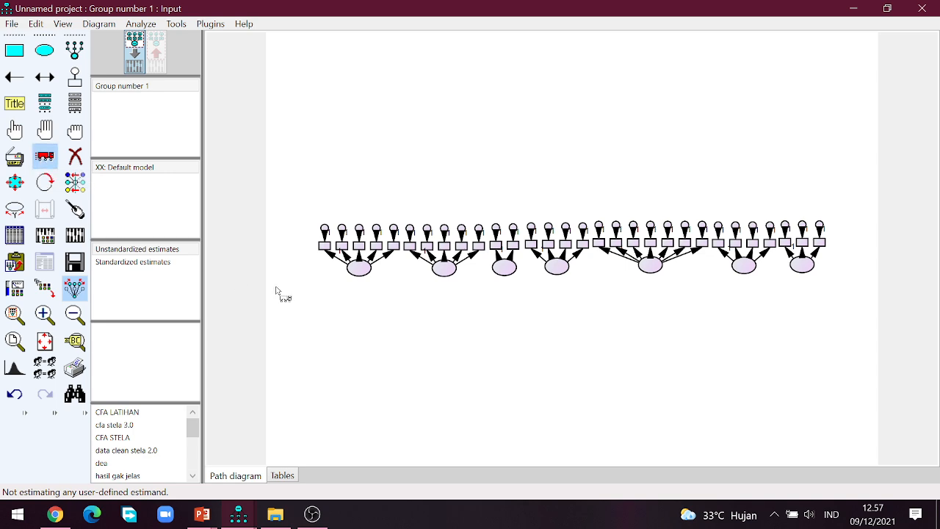
click(45, 156)
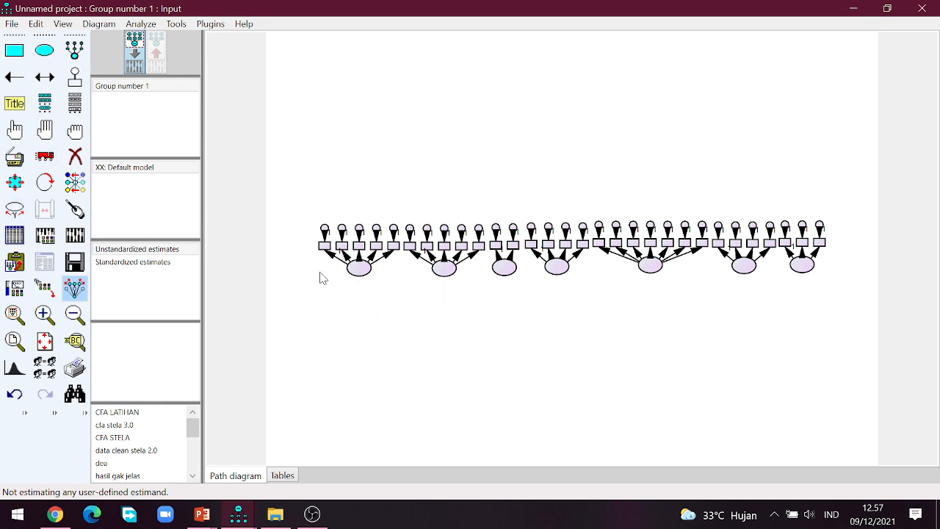
click(74, 288)
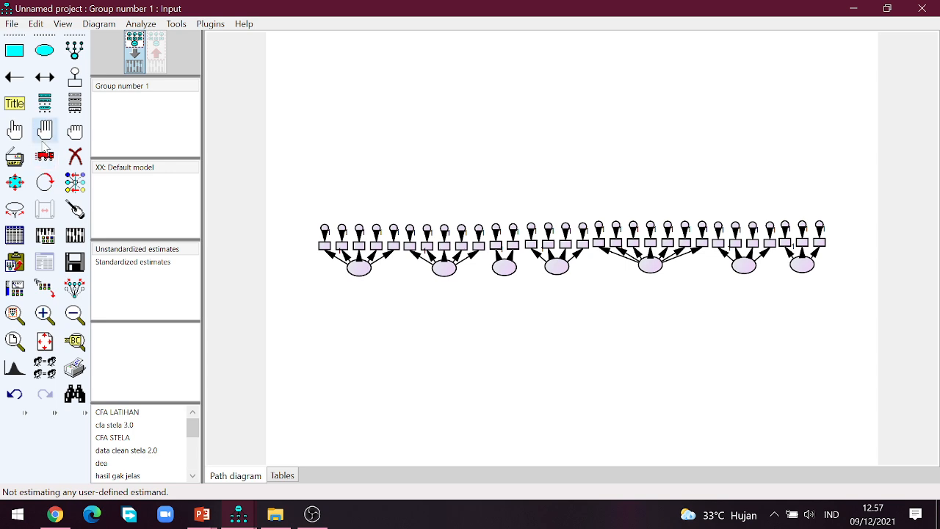
Select all seven latent variable ellipses and move them down together, away from their indicator boxes, to lengthen the loading arrows.
click(14, 130)
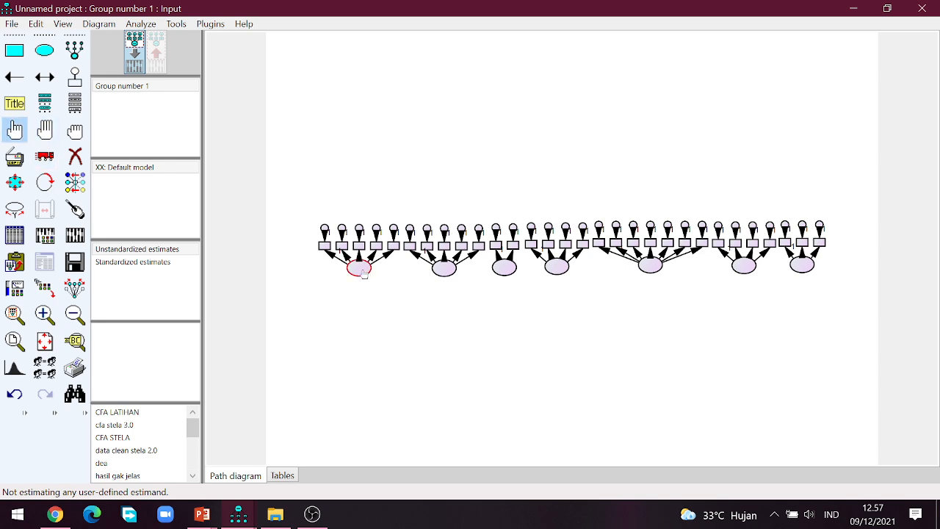
click(449, 270)
click(565, 269)
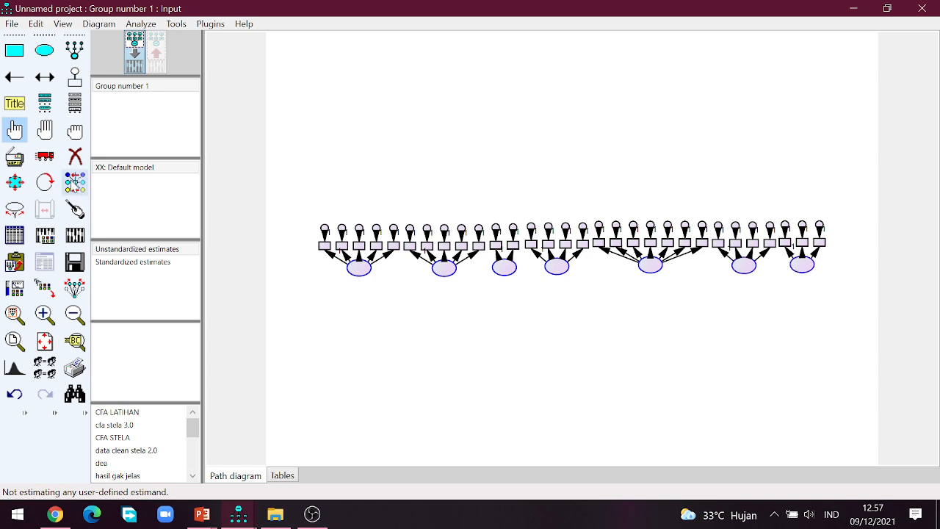
click(45, 156)
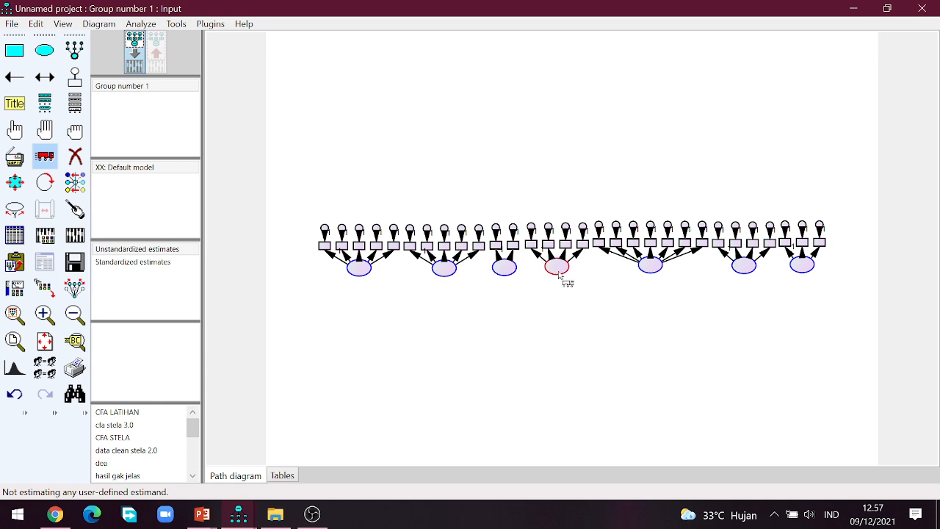
drag(556, 273, 563, 334)
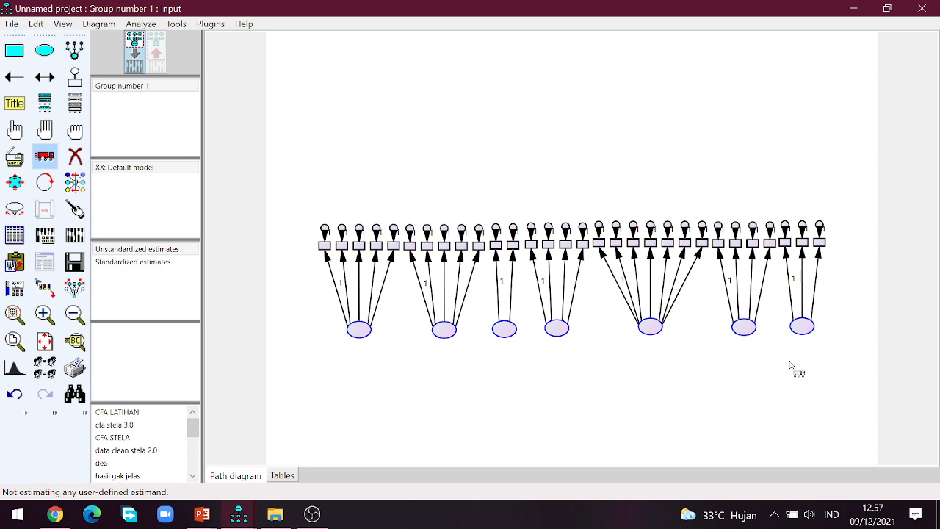
Switch to PowerPoint and compare the path diagram with the CFA Output slide and the Exploratory Factor Analysis table.
scroll(667, 370, up, 4)
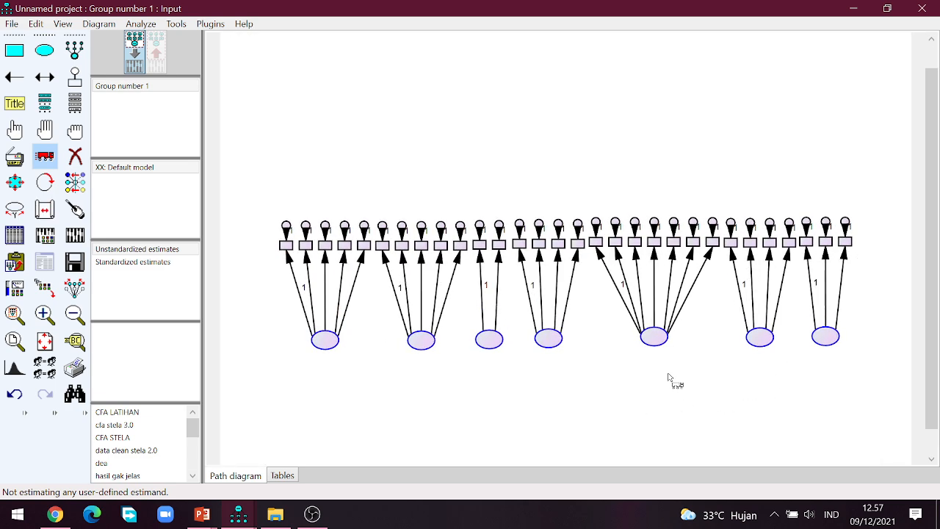
scroll(668, 378, up, 1)
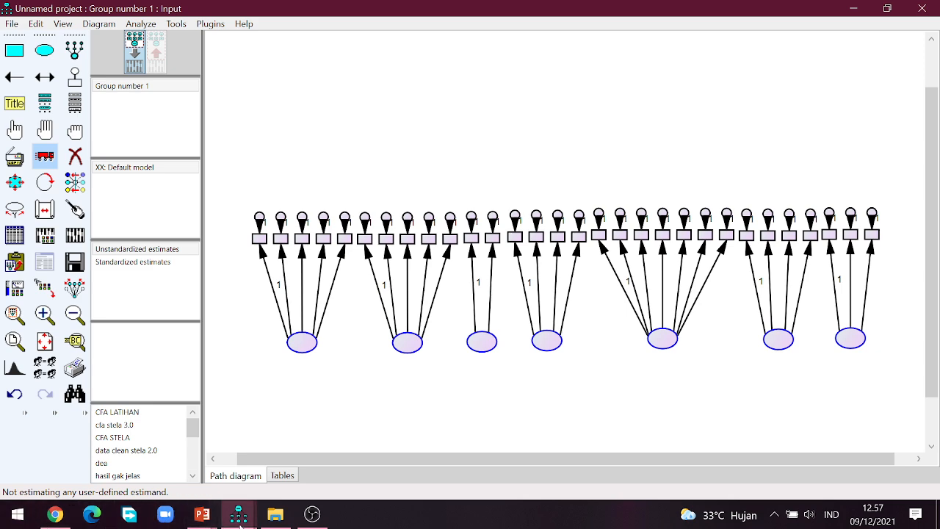
click(202, 514)
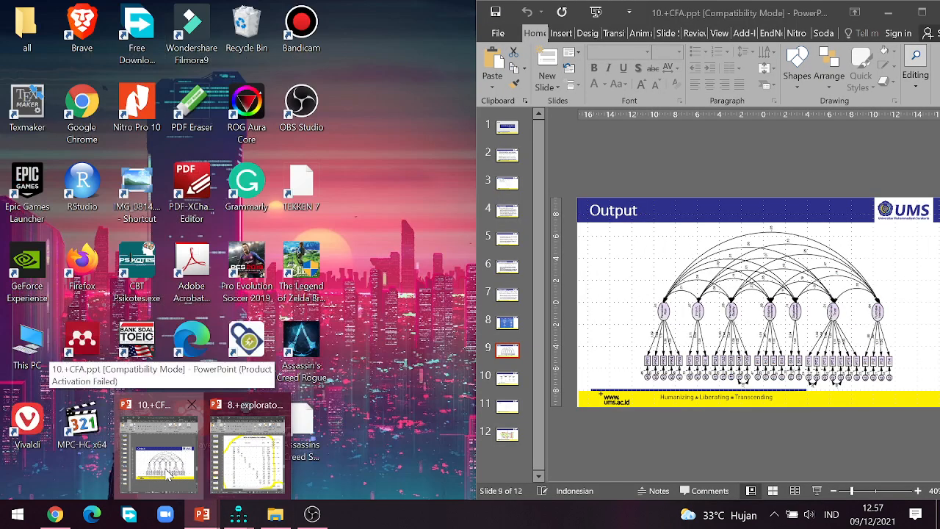
click(169, 476)
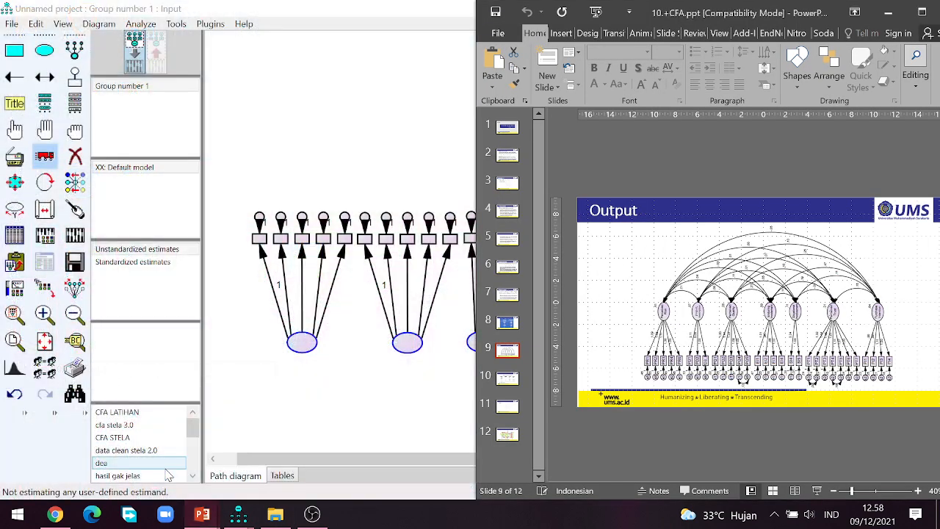
click(202, 514)
click(257, 481)
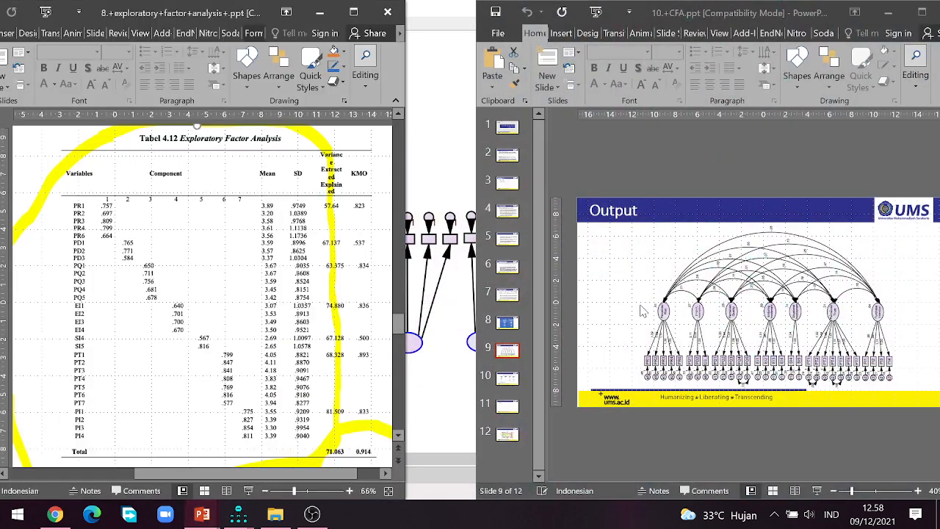
click(319, 13)
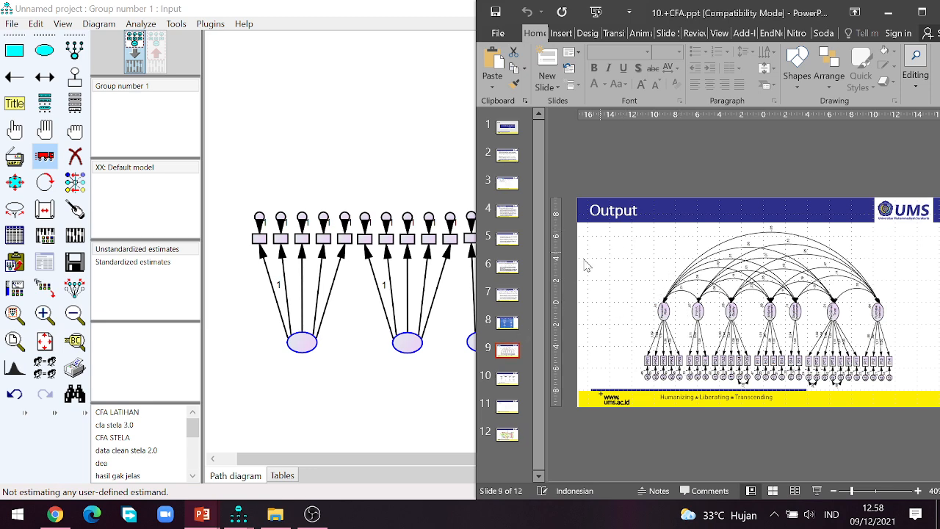
mouse_move(202, 514)
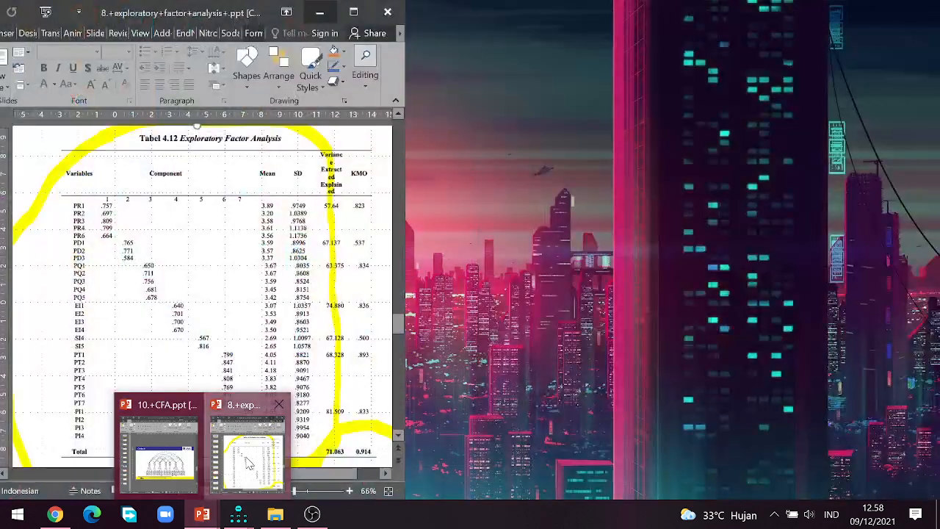
click(246, 451)
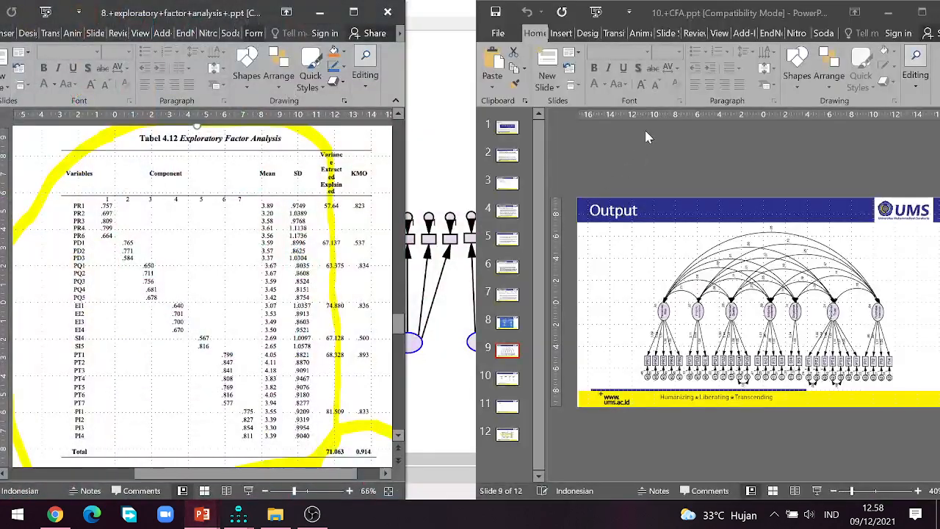
Minimize the CFA presentation and move the exploratory factor analysis window down, clear of the path diagram.
click(891, 15)
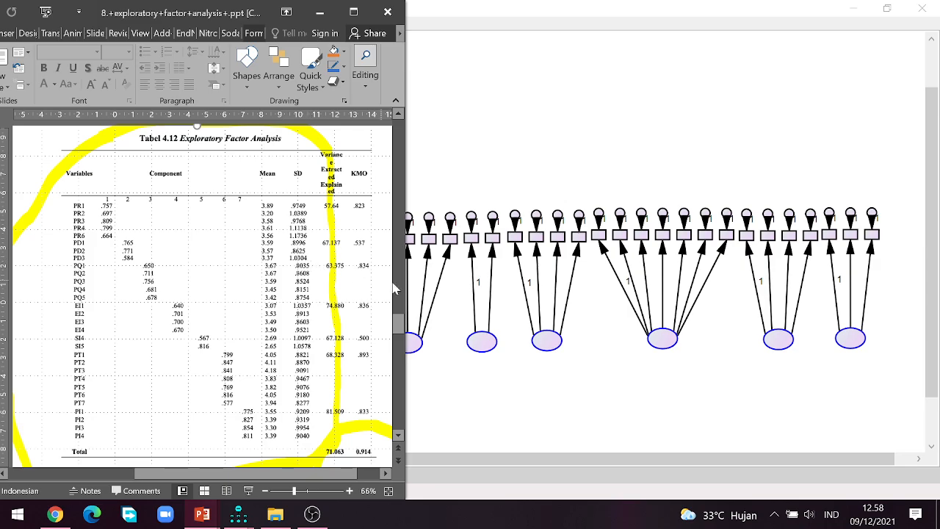
drag(224, 12, 716, 89)
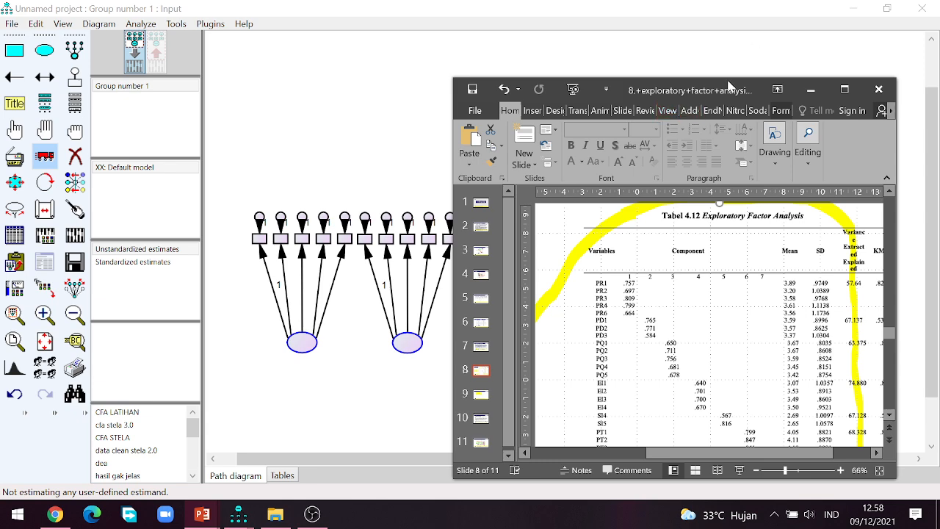
drag(729, 89, 711, 426)
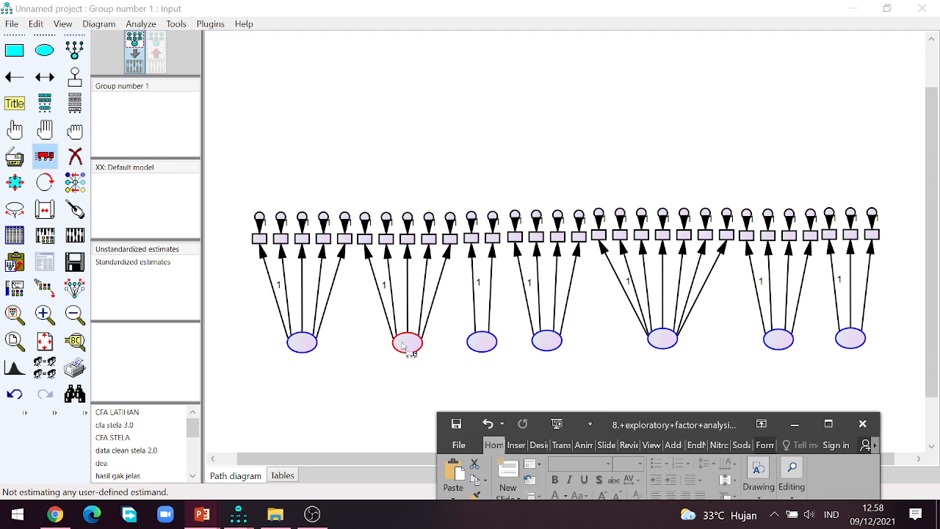
With symmetry preservation on, lift the second five-indicator factor above the row and put the whole three-indicator factor in its place.
drag(407, 346, 524, 231)
key(ctrl+z)
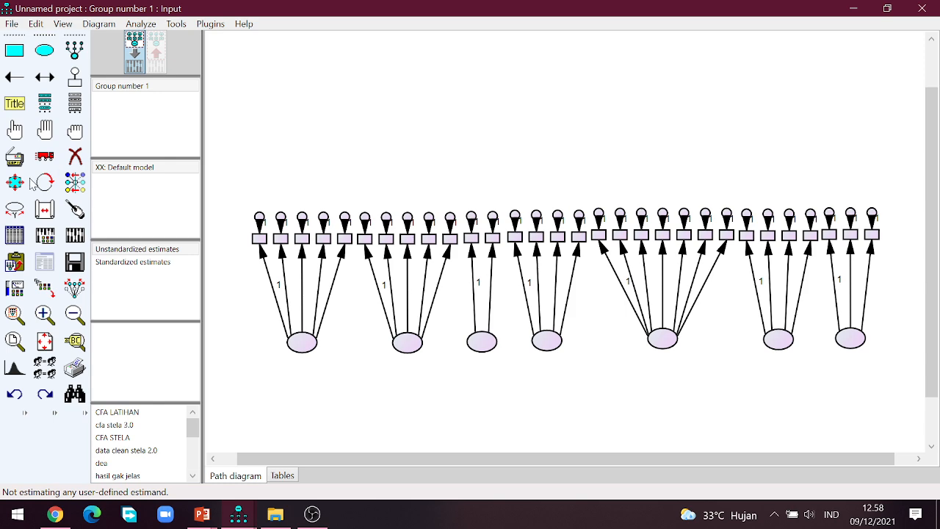
click(74, 290)
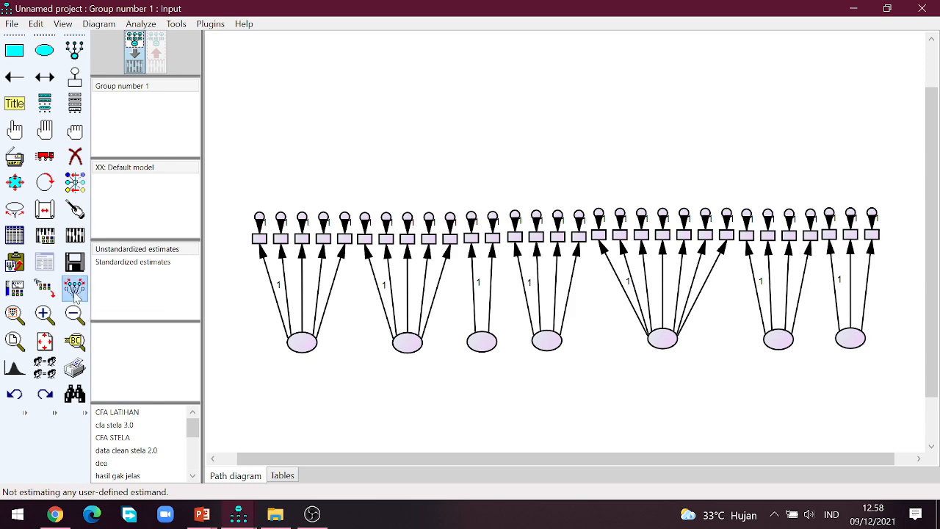
click(46, 160)
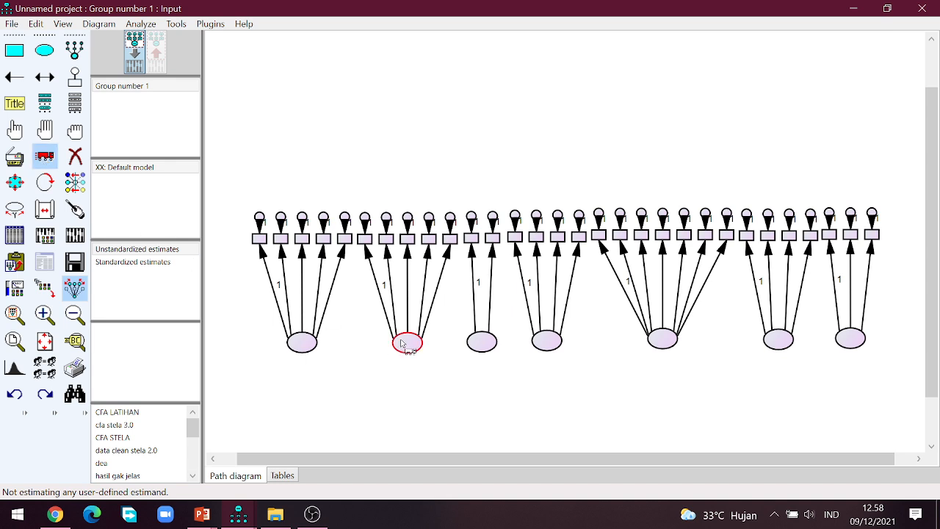
drag(403, 344, 572, 191)
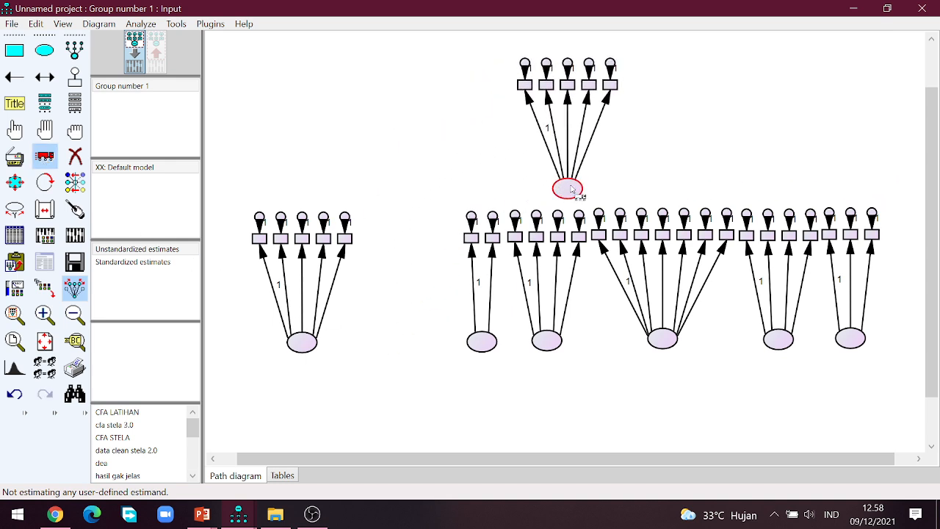
drag(859, 345, 399, 357)
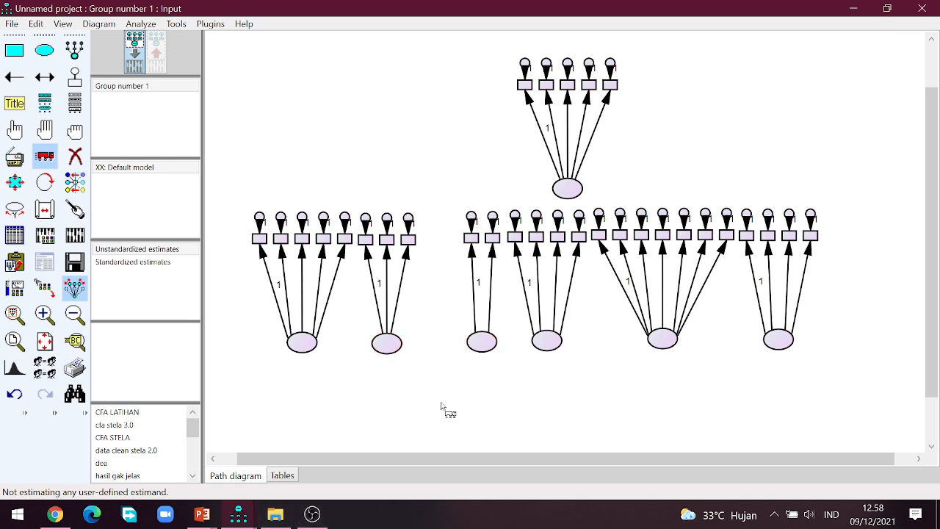
Restore the Amos window to a smaller size and arrange it next to the exploratory factor analysis table.
click(887, 8)
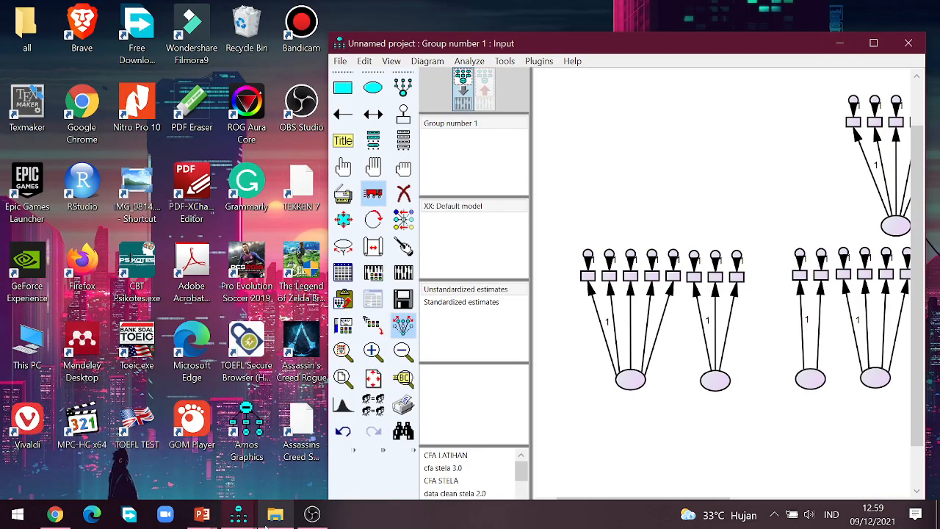
mouse_move(202, 514)
click(234, 470)
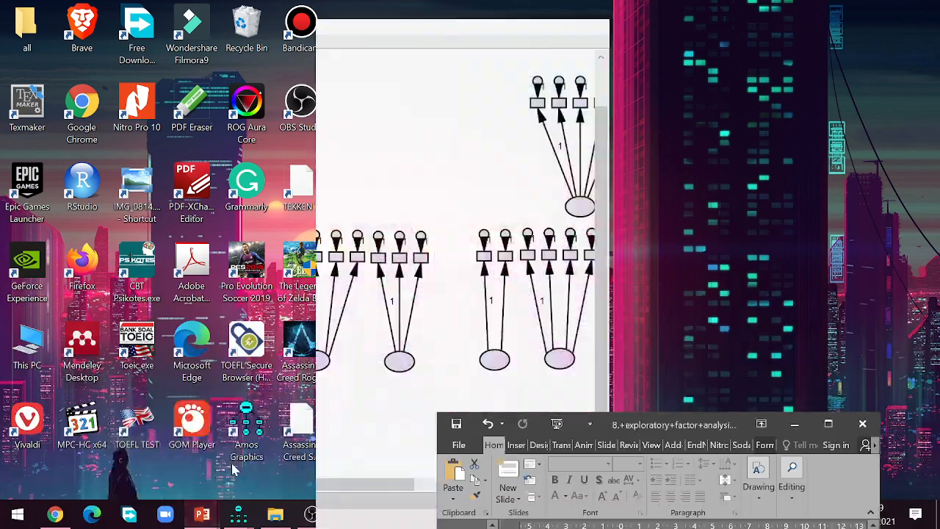
drag(635, 432, 147, 44)
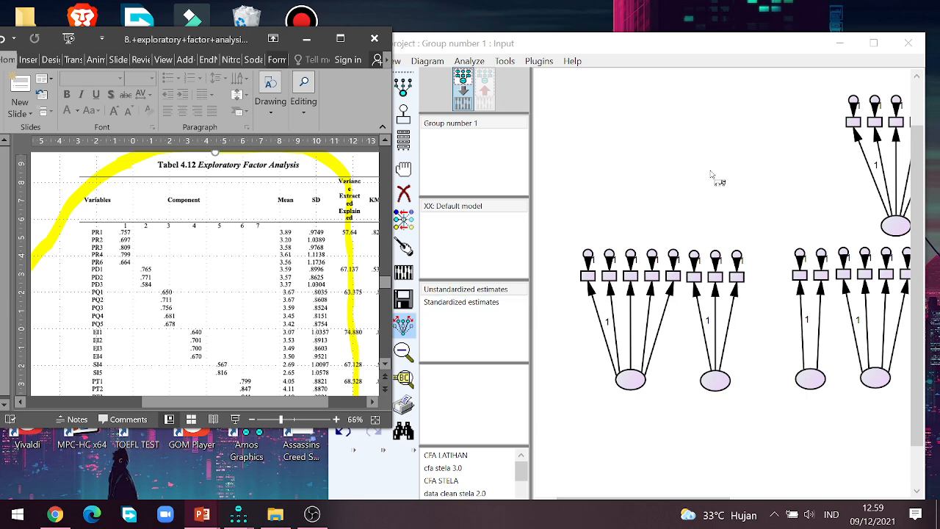
drag(683, 51, 652, 40)
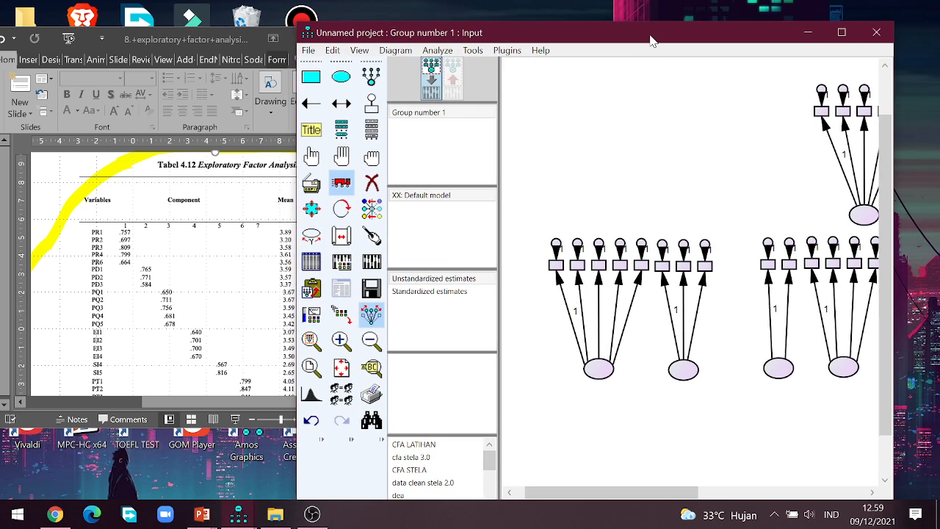
Set the two- and four-indicator factors aside at the page's upper right and place the raised five-indicator factor third in the row.
click(372, 340)
click(374, 343)
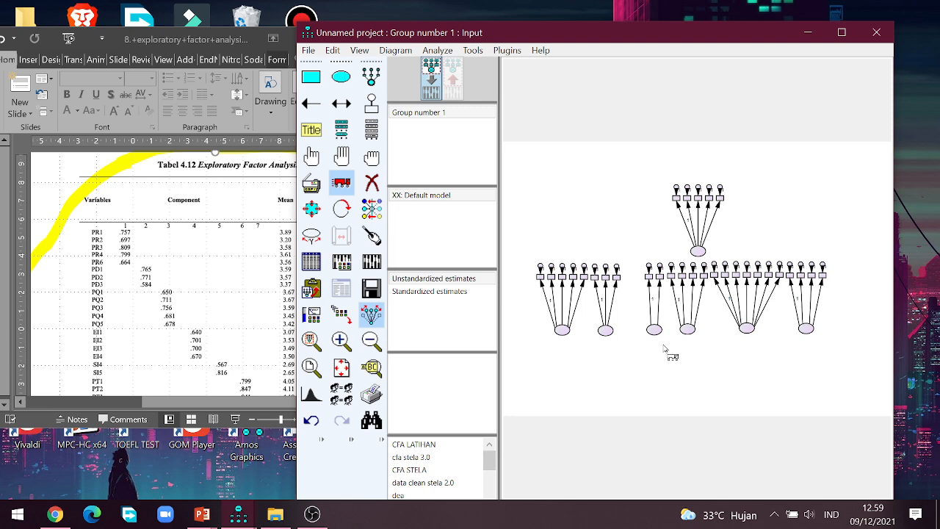
drag(655, 332, 835, 219)
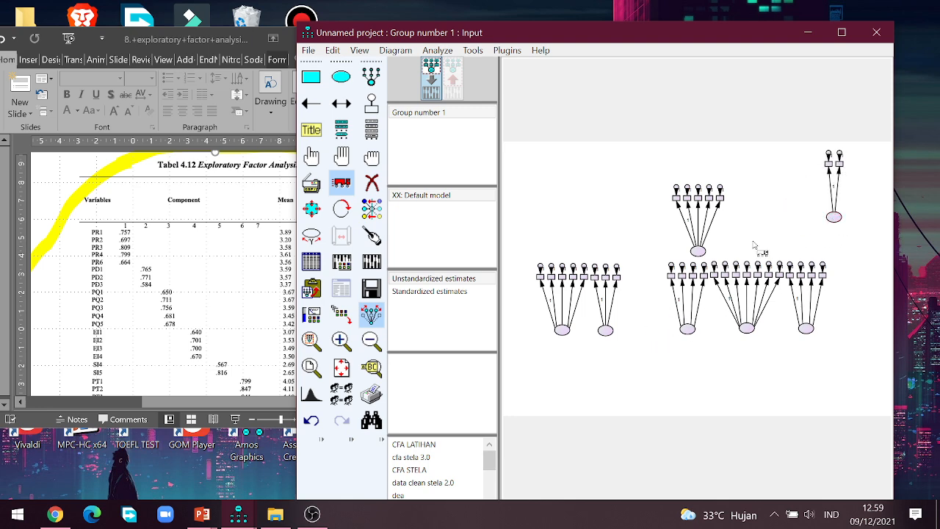
drag(702, 259, 678, 222)
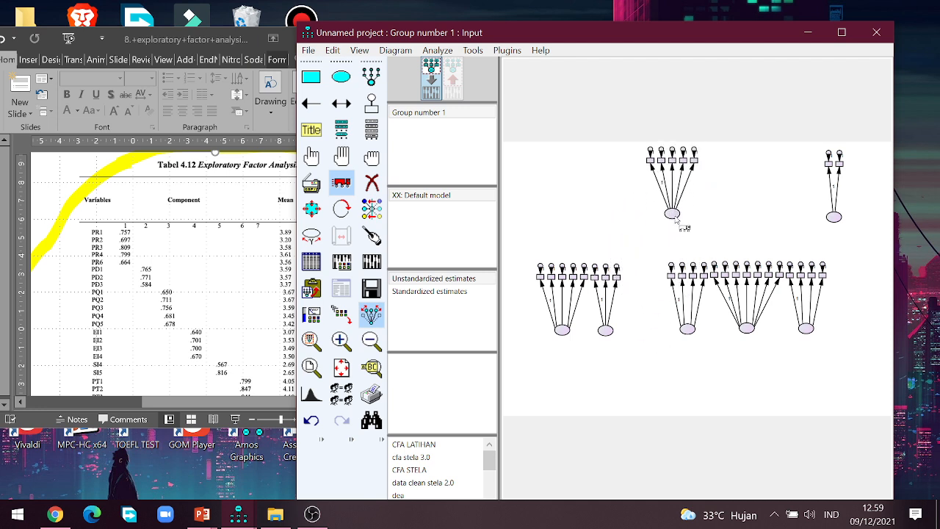
drag(688, 327, 858, 230)
drag(672, 213, 650, 332)
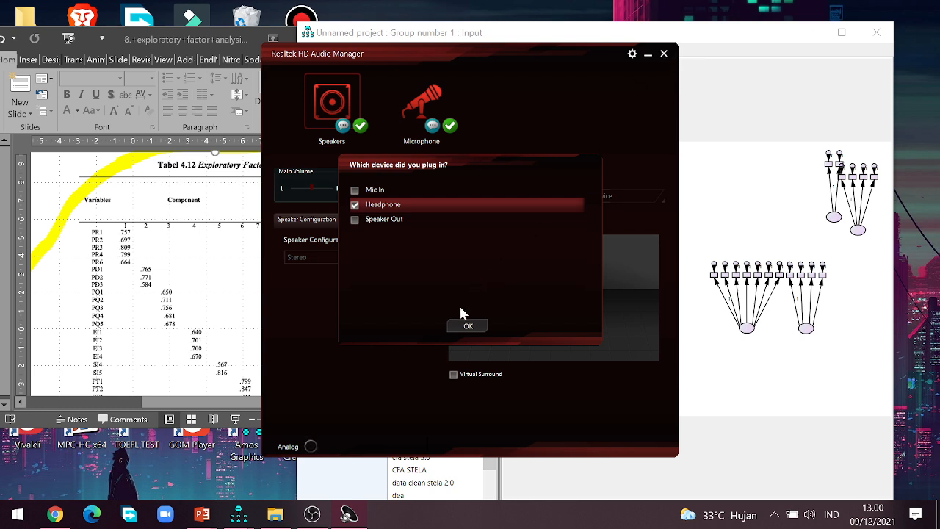
Confirm Headphone as the plugged-in device in Realtek HD Audio Manager.
click(469, 327)
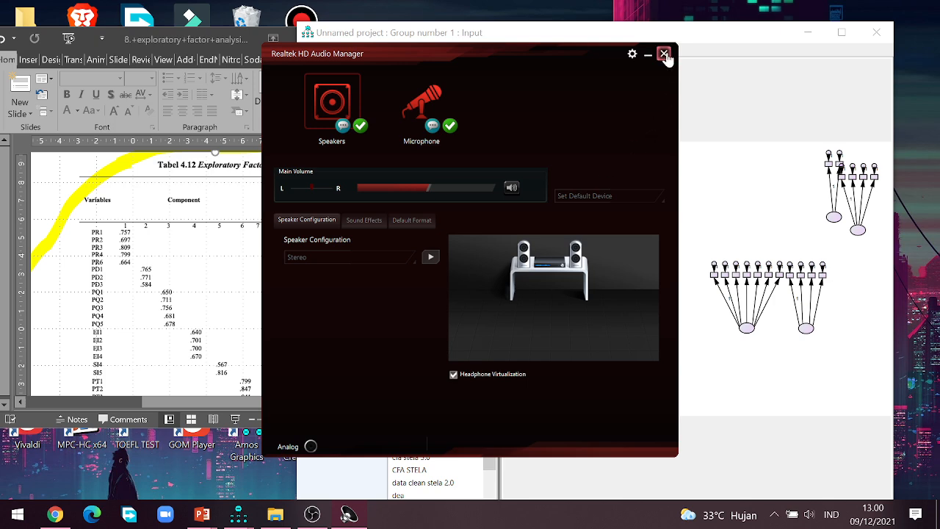
Close Realtek HD Audio Manager, lift the seven-indicator factor above the row, and place the set-aside four- and two-indicator factors fourth and fifth.
click(664, 54)
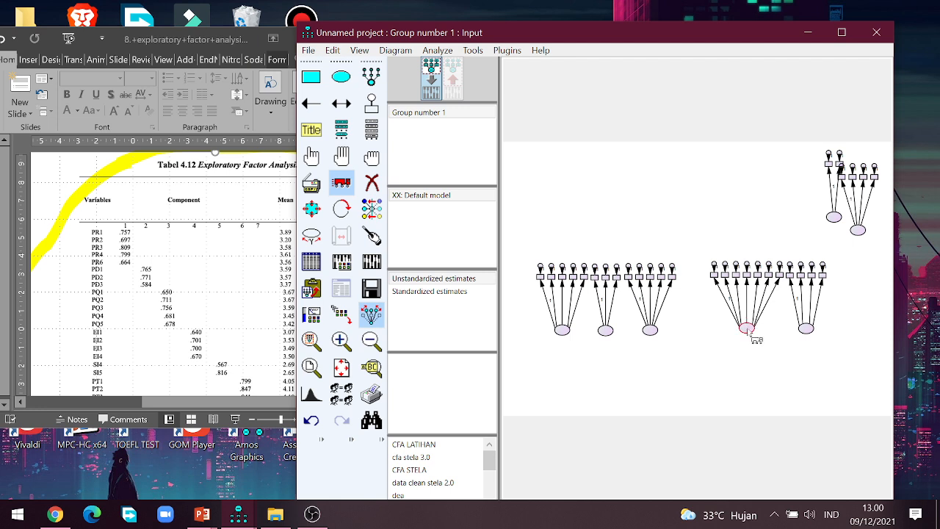
drag(750, 335, 730, 194)
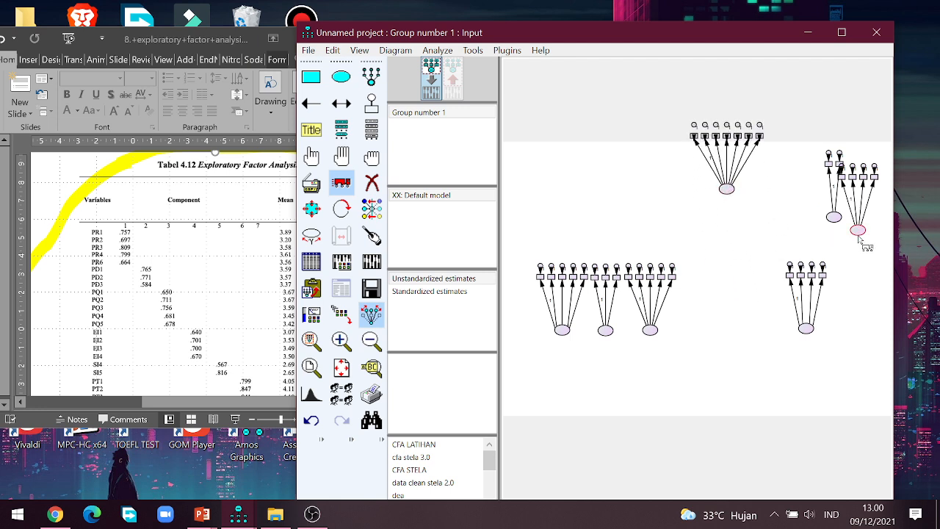
drag(860, 239, 696, 337)
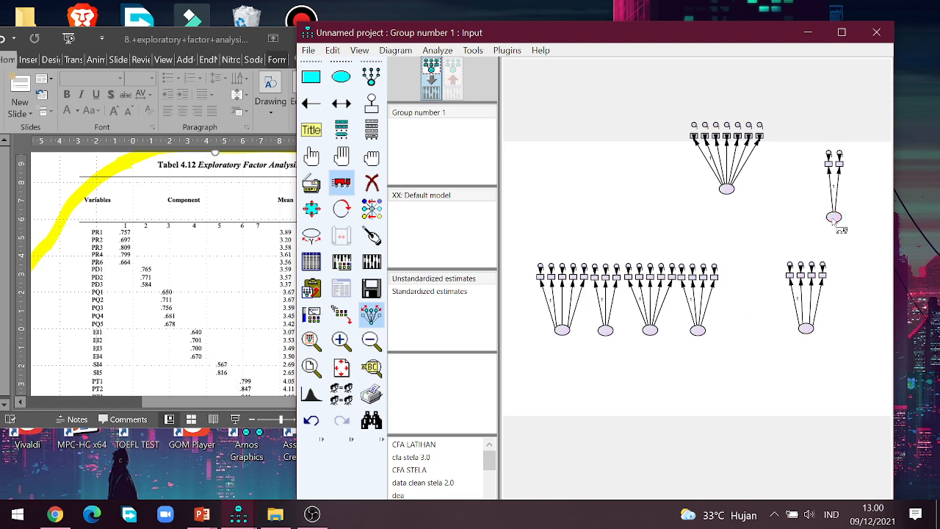
drag(833, 218, 733, 334)
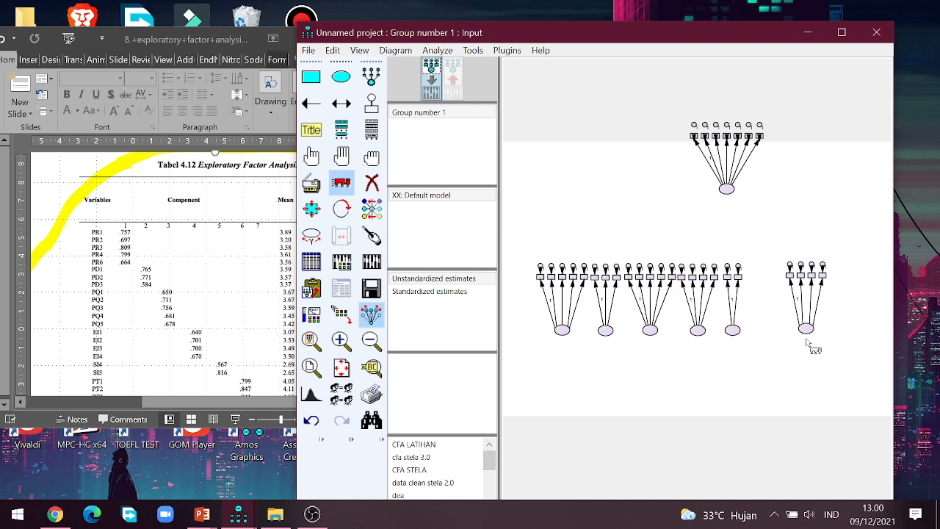
Place the seven-indicator factor sixth in the row and the remaining four-indicator factor last.
drag(806, 330, 851, 299)
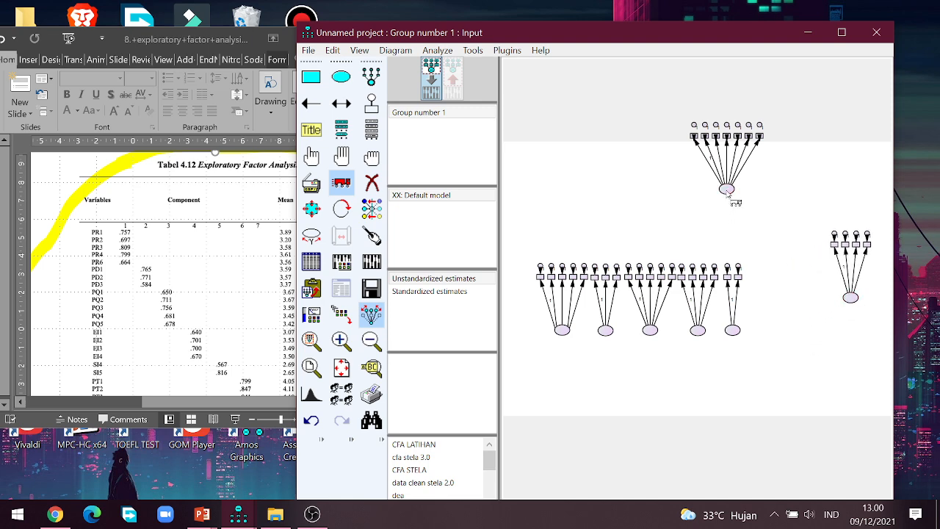
drag(724, 193, 778, 331)
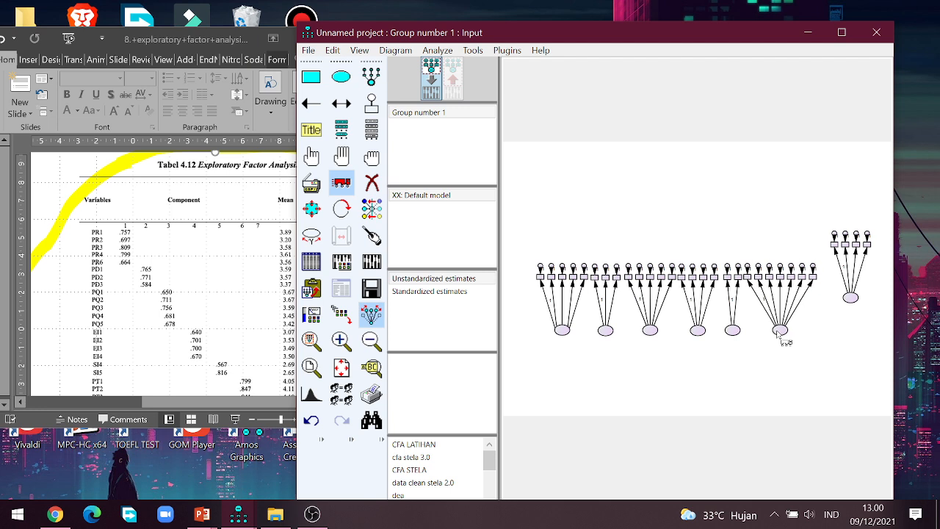
drag(852, 301, 842, 335)
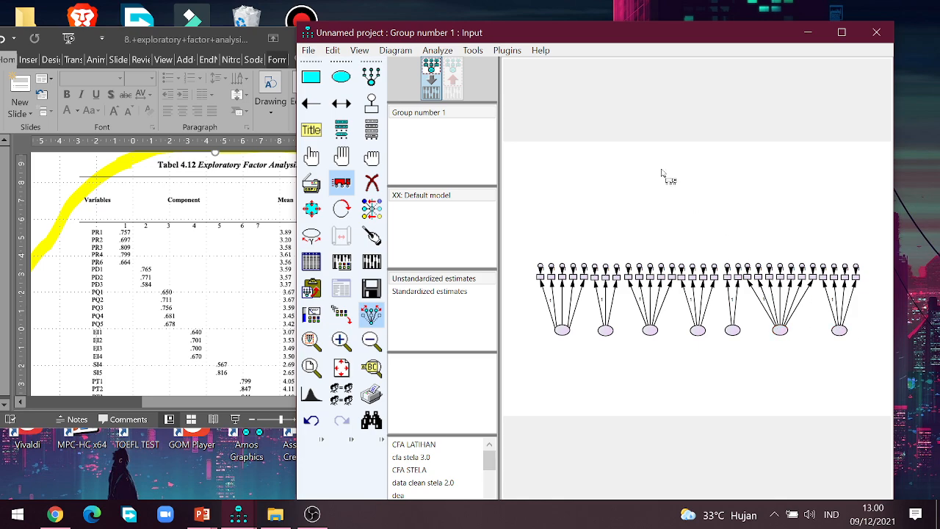
Maximize the Amos window and enlarge the view of the seven-factor row for labelling.
click(841, 33)
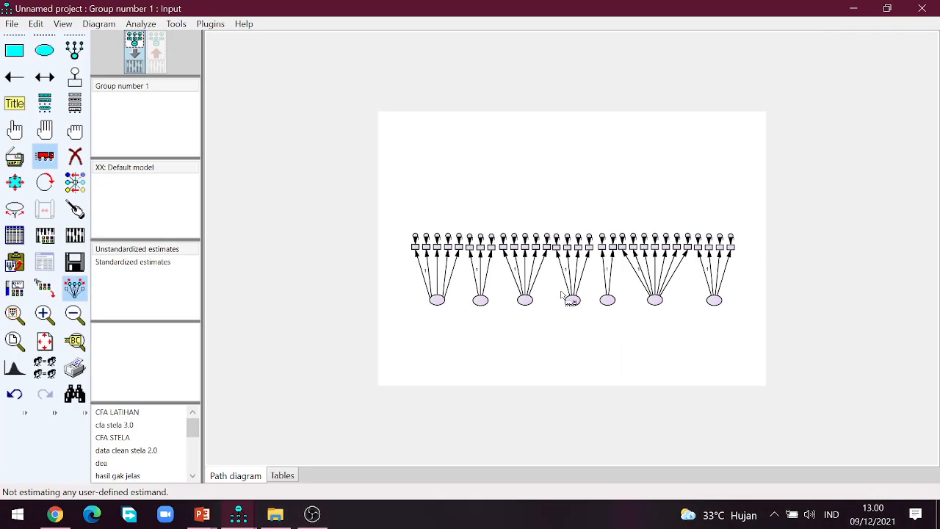
scroll(506, 302, up, 3)
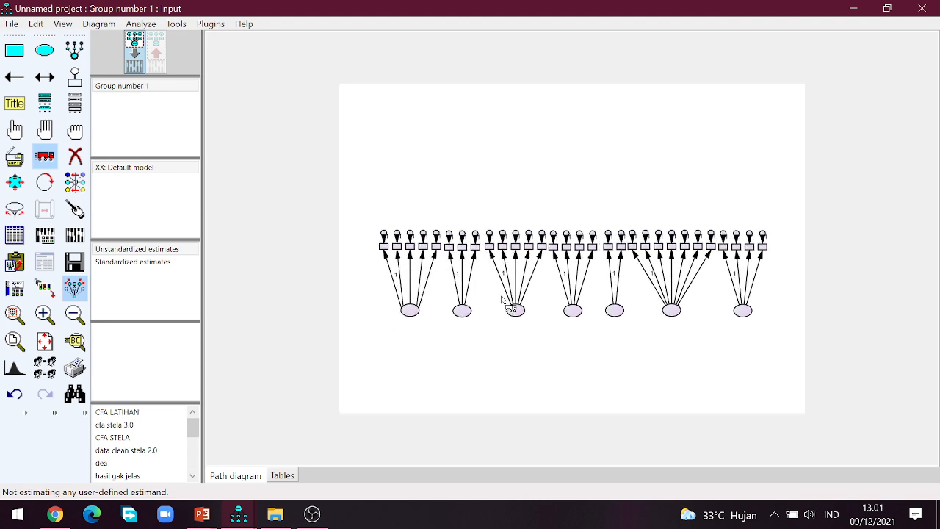
scroll(514, 301, up, 2)
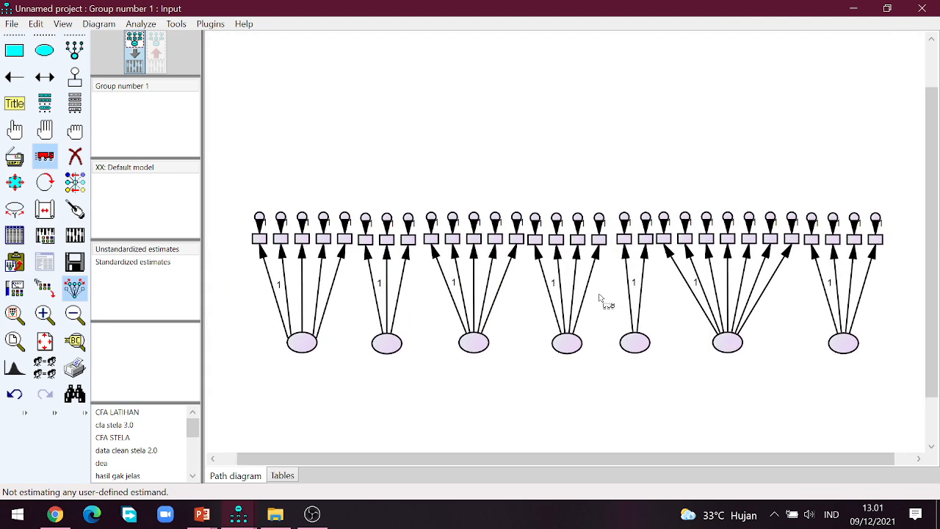
scroll(599, 298, down, 2)
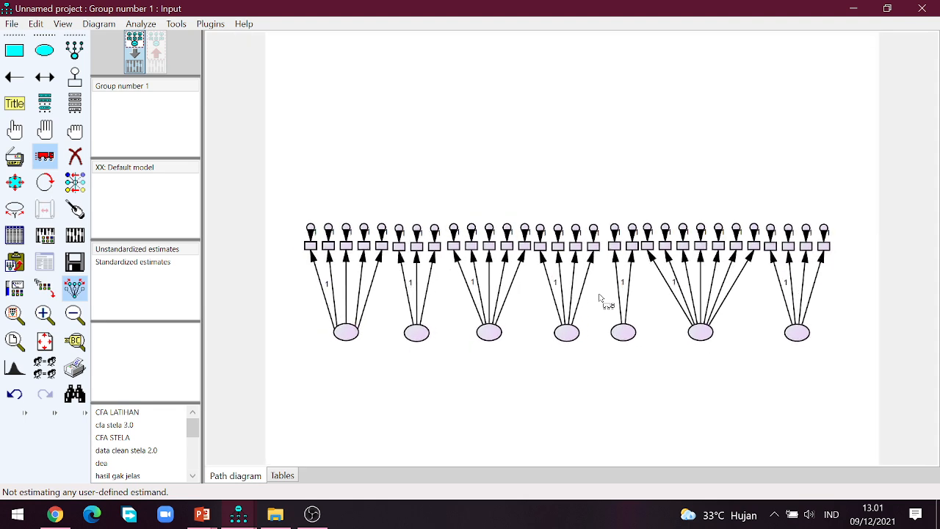
scroll(600, 298, up, 3)
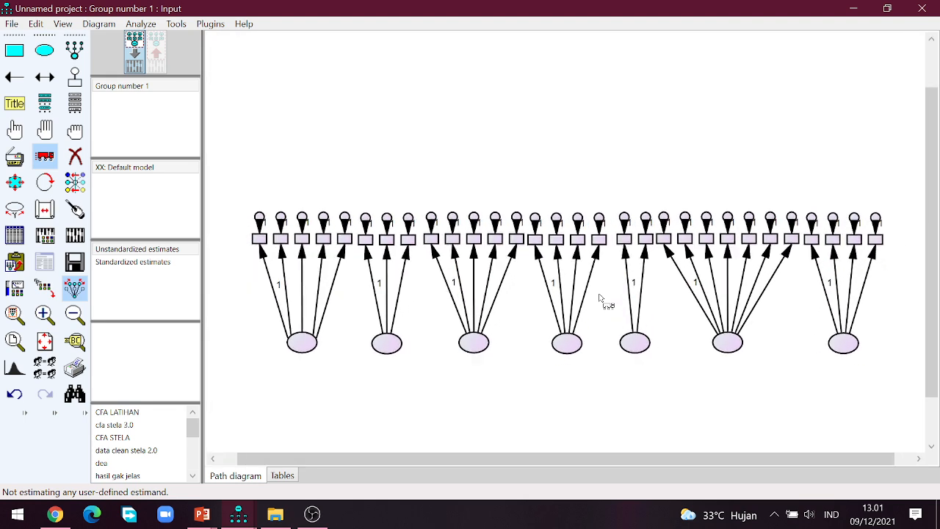
scroll(600, 294, up, 1)
scroll(600, 295, down, 4)
scroll(599, 294, up, 3)
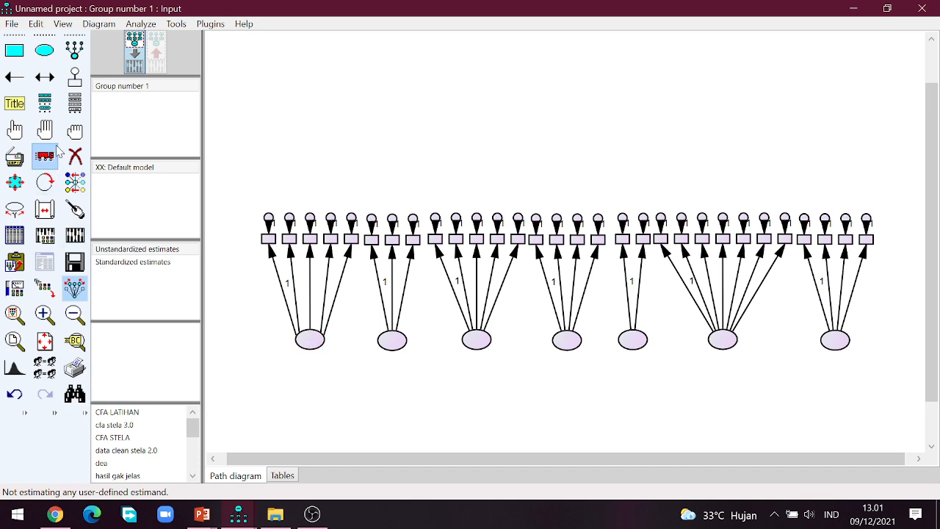
Name the first five-indicator factor PR, confirming Headphone as the plugged-in device when Realtek HD Audio Manager interrupts.
click(15, 130)
click(309, 340)
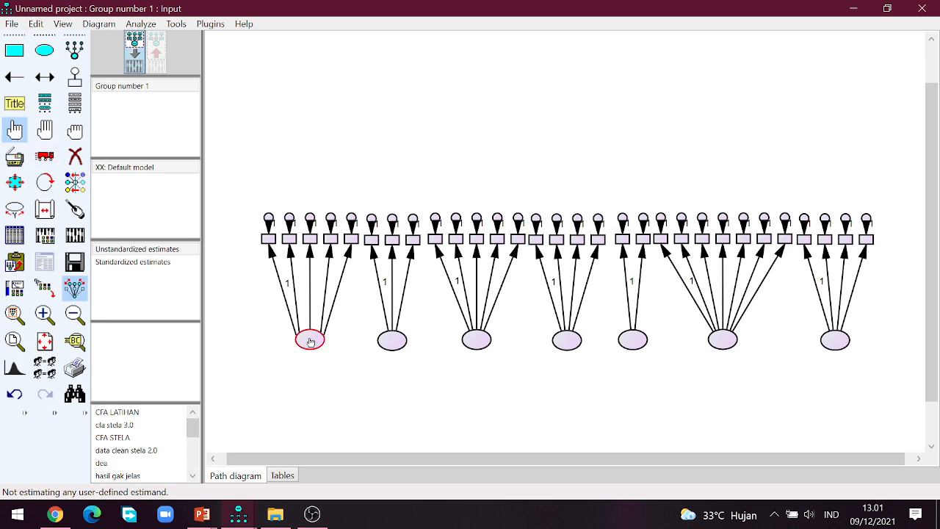
double_click(310, 341)
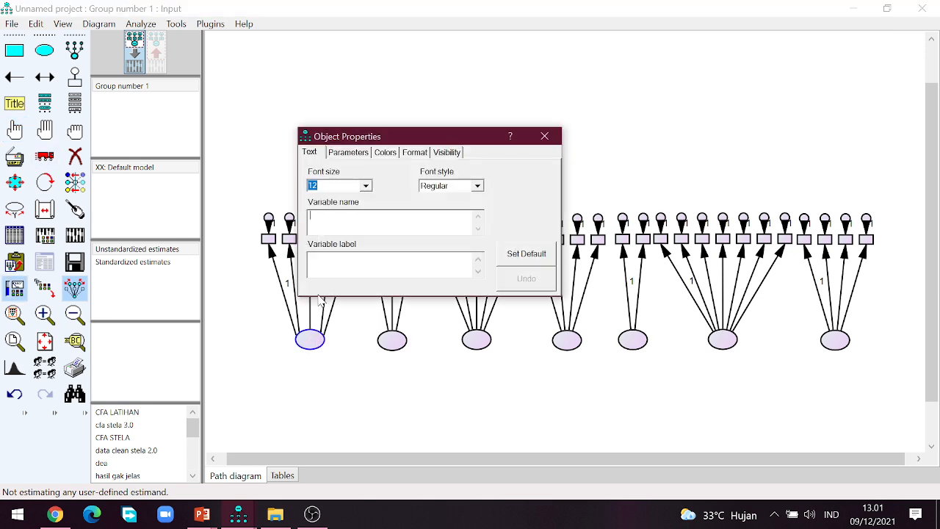
text(p)
key(BackSpace)
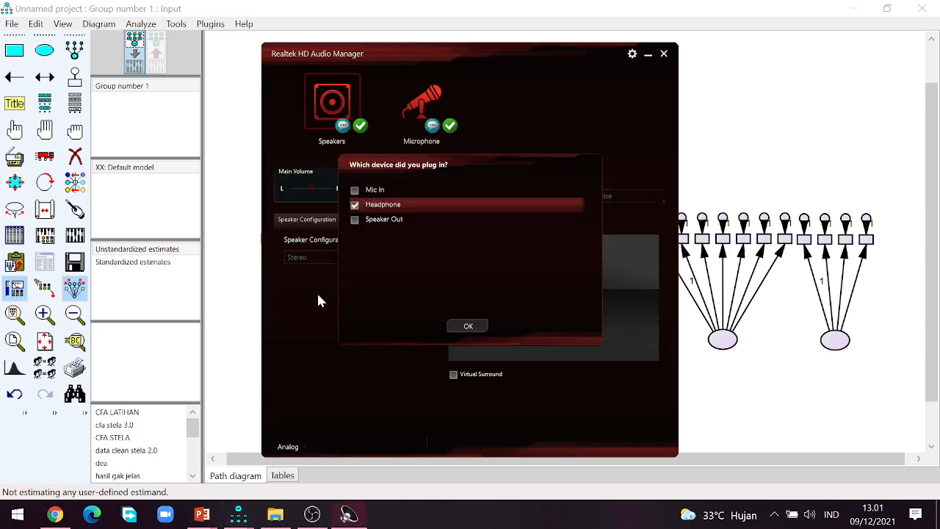
click(468, 326)
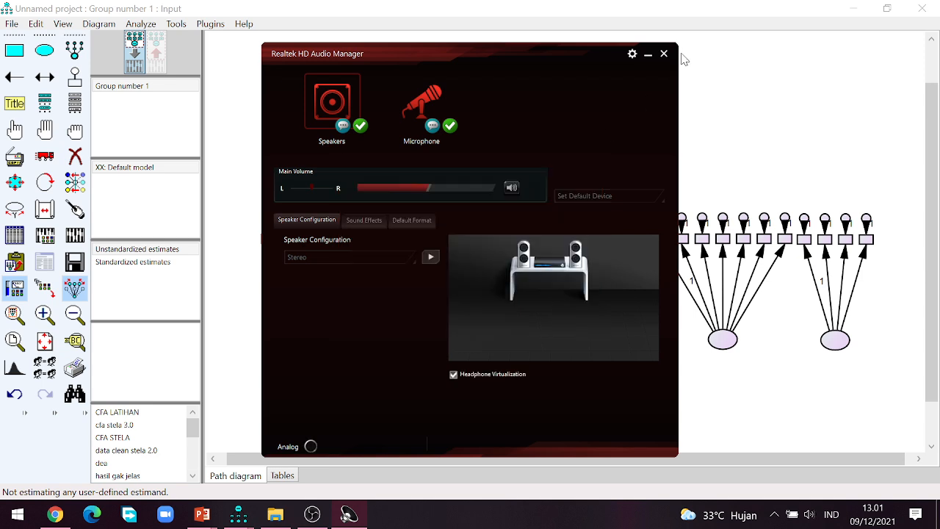
click(664, 54)
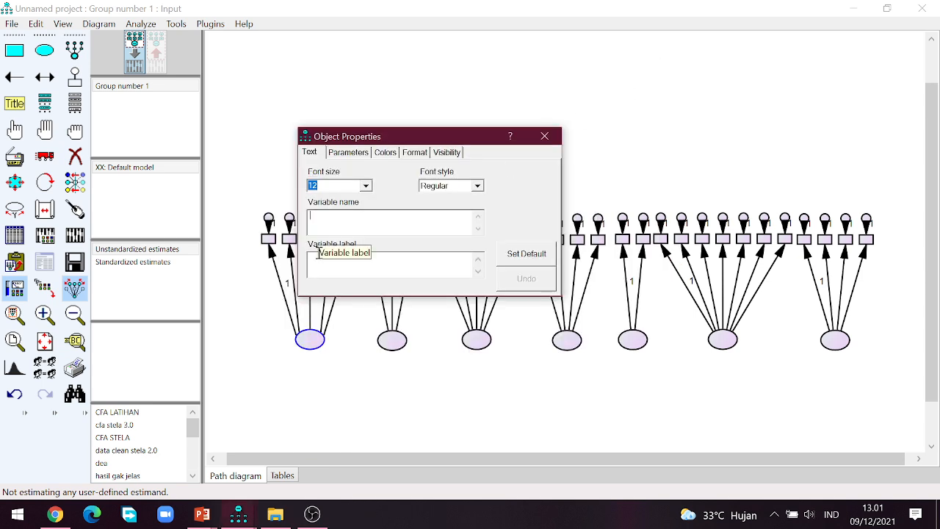
text(PR)
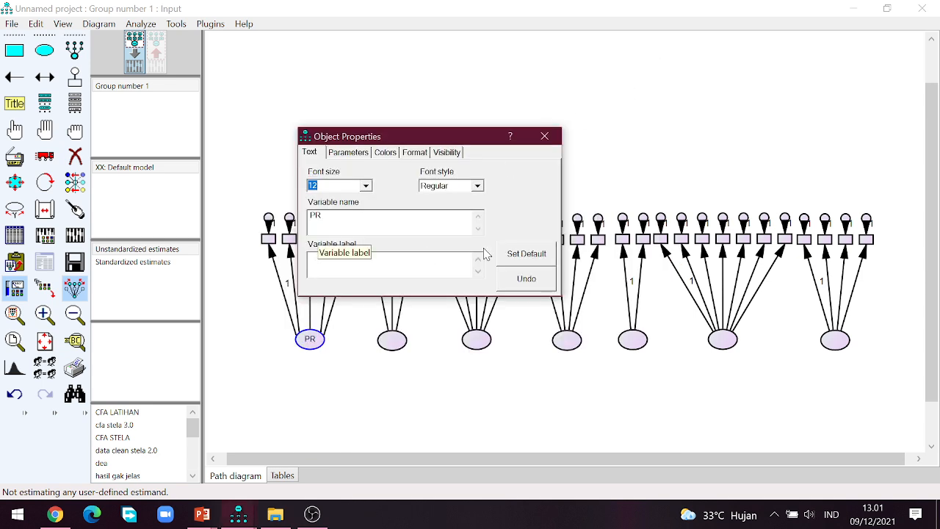
click(545, 136)
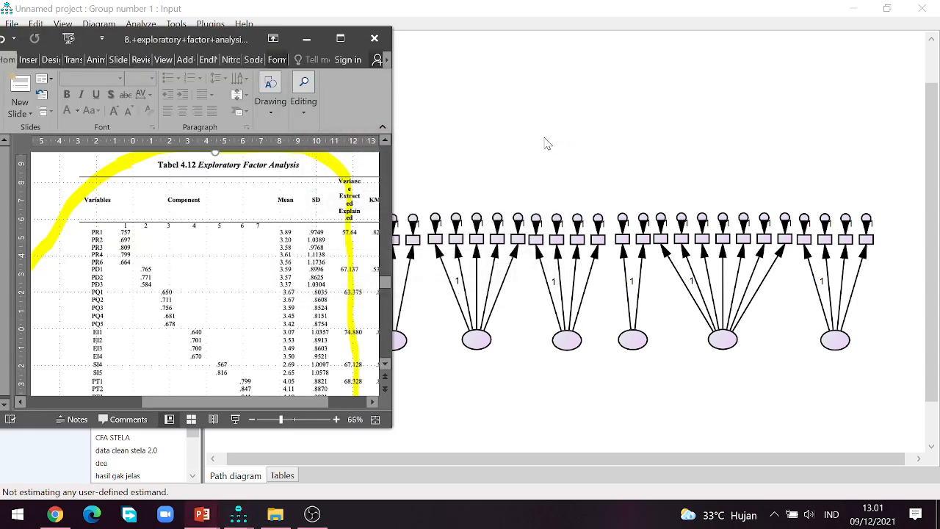
Check the exploratory factor analysis table in PowerPoint and name the three-indicator factor PD in Amos.
click(402, 346)
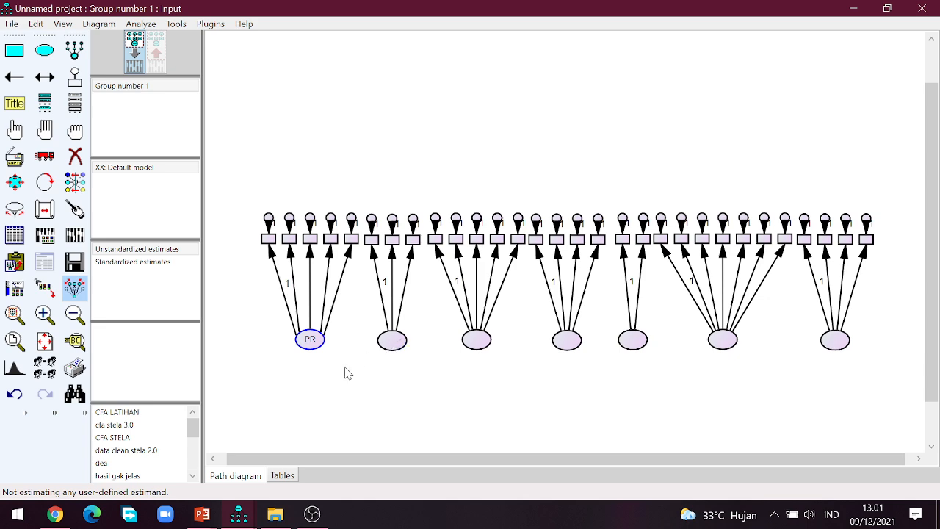
click(202, 514)
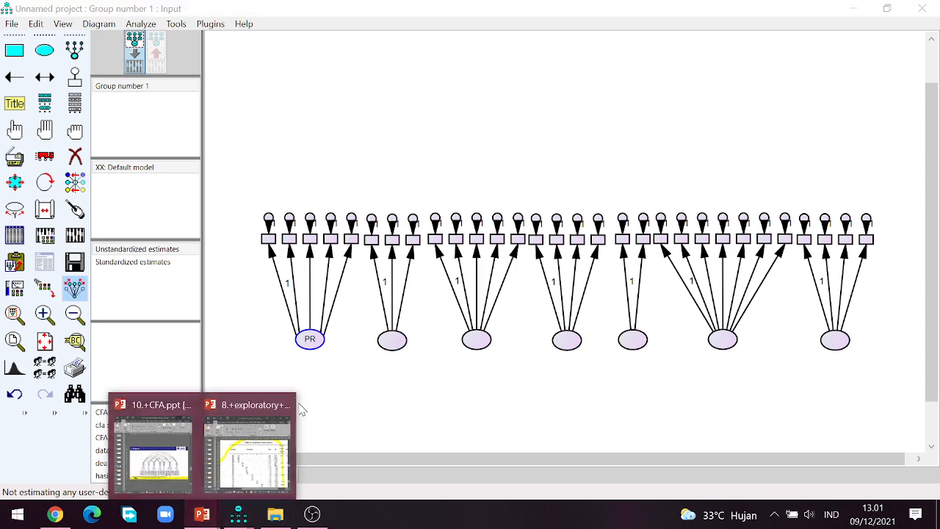
click(244, 459)
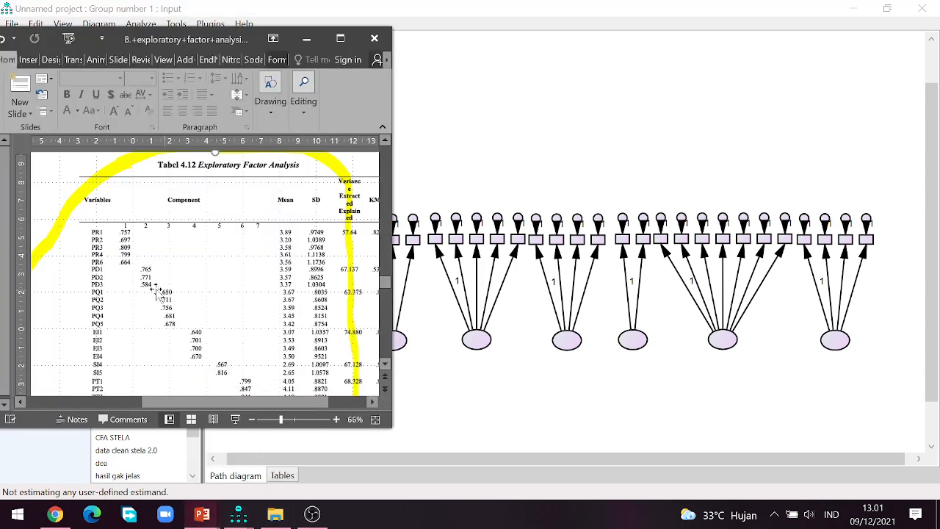
click(431, 385)
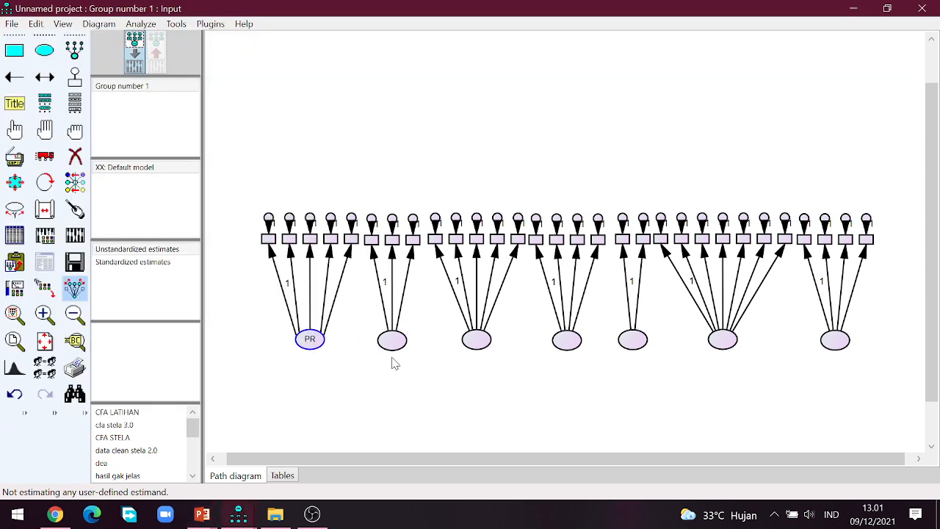
double_click(394, 341)
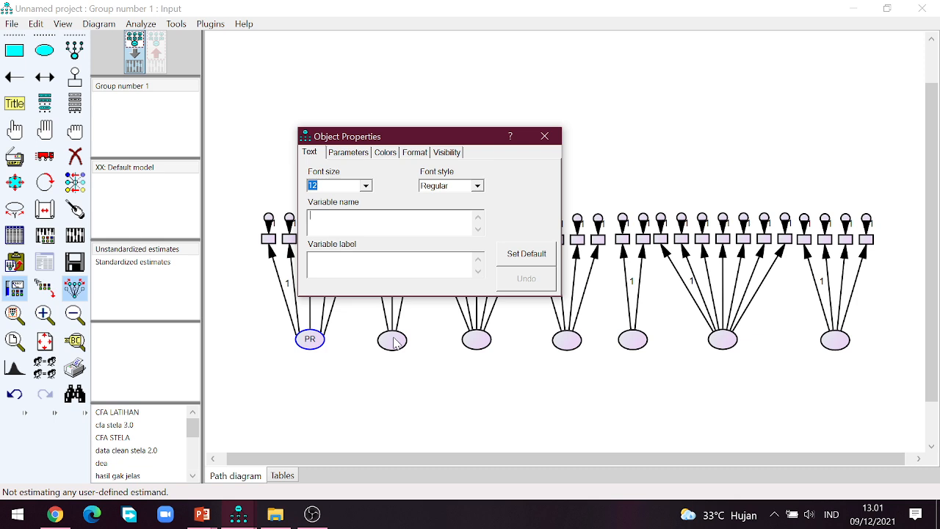
text(PQ)
click(545, 136)
Name the third factor in the row, with five indicators, PQ.
double_click(473, 345)
text(PQ)
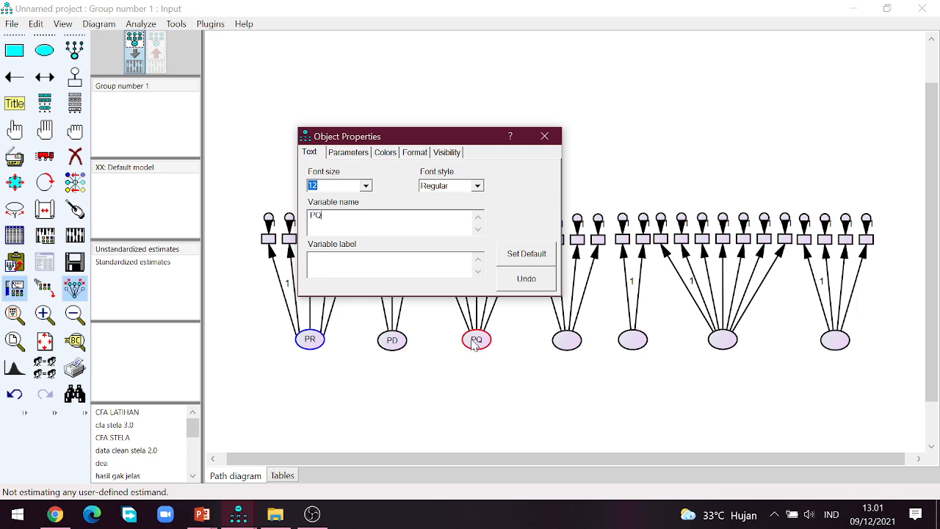
click(546, 137)
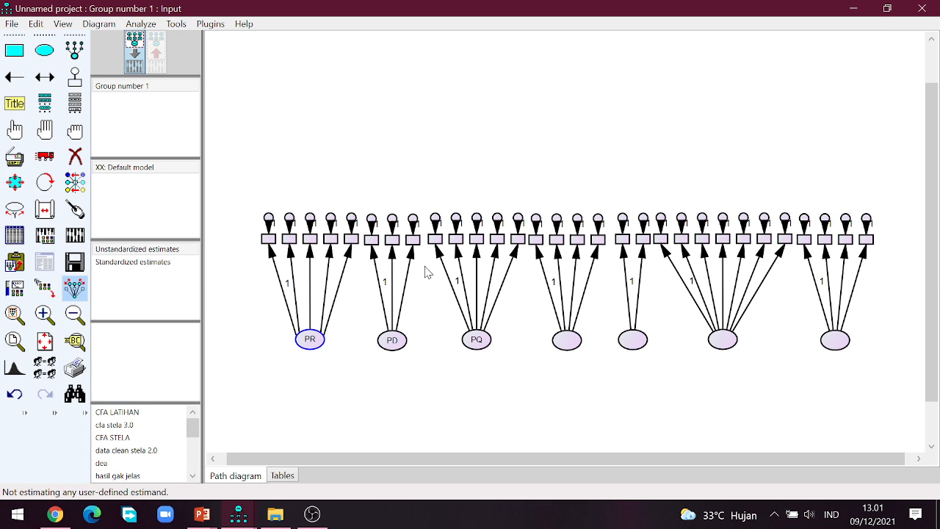
Check the next variables in the PowerPoint factor analysis table and name the fourth factor in the Amos row EI.
click(202, 517)
click(206, 477)
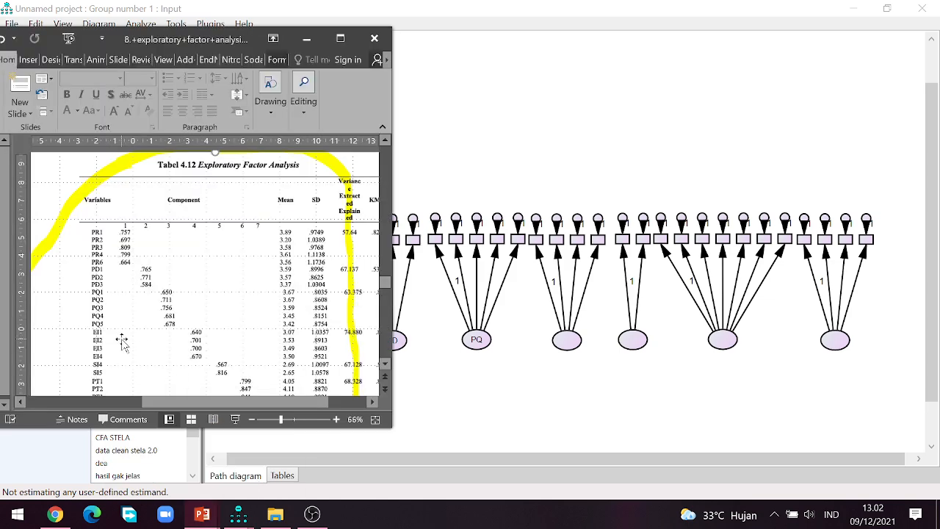
click(561, 354)
double_click(564, 348)
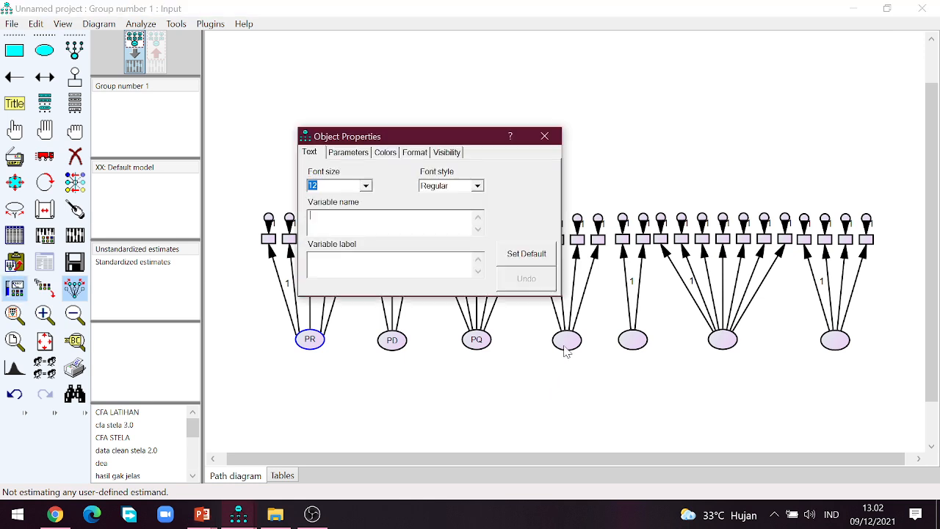
text(EI)
click(635, 345)
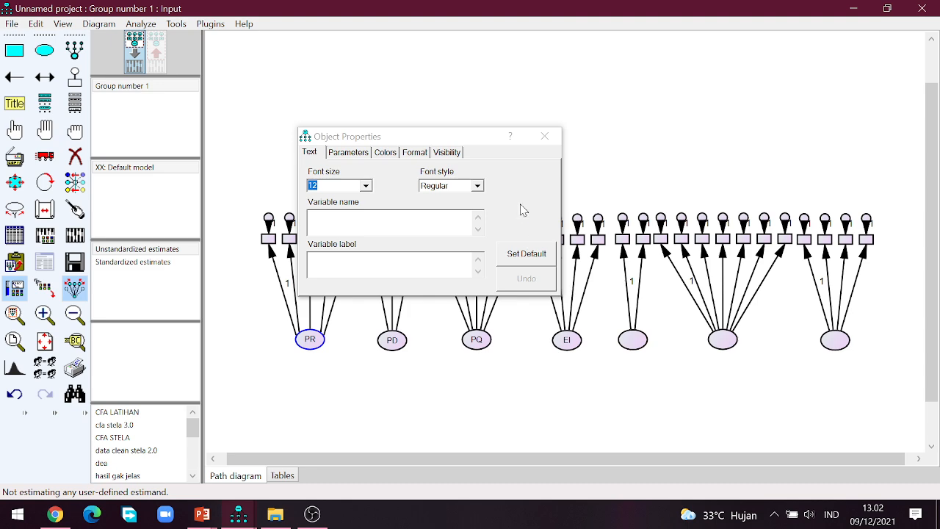
click(545, 137)
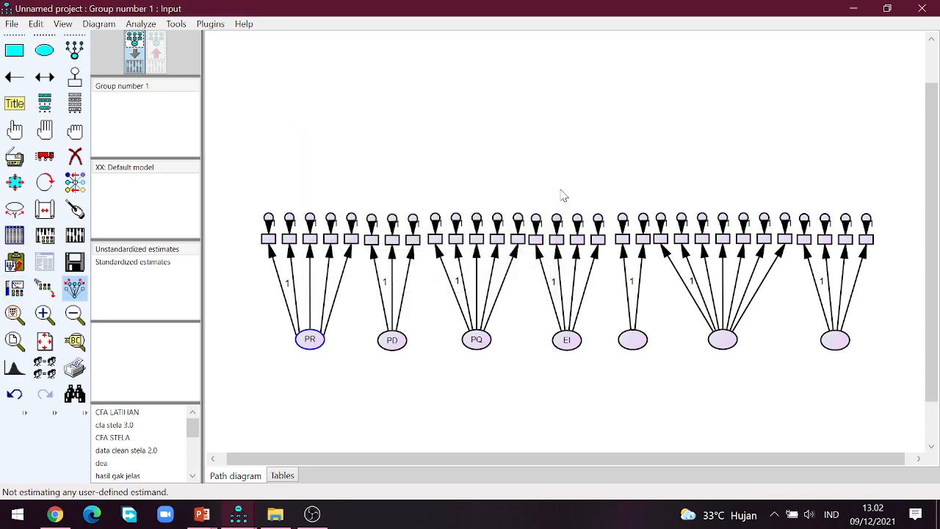
Name the two-indicator factor SI and the seven-indicator factor PT.
double_click(636, 345)
text(SI)
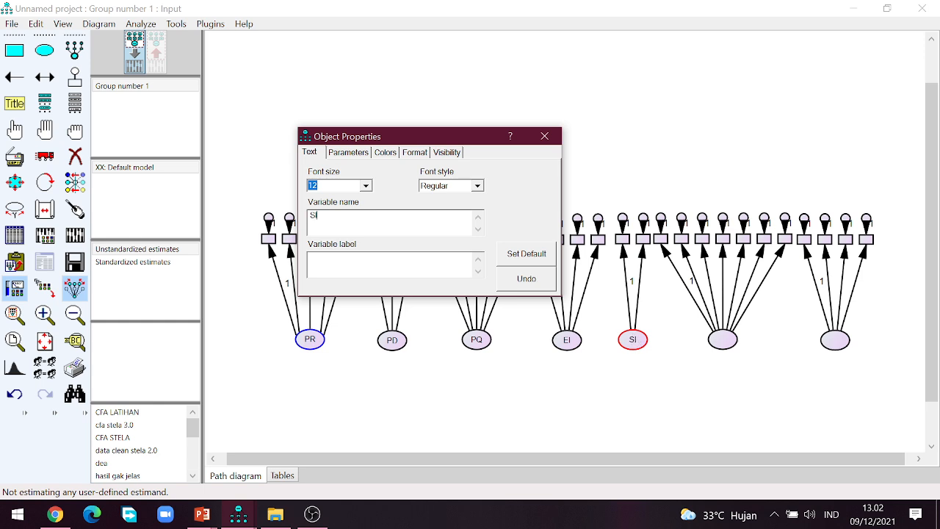
click(545, 137)
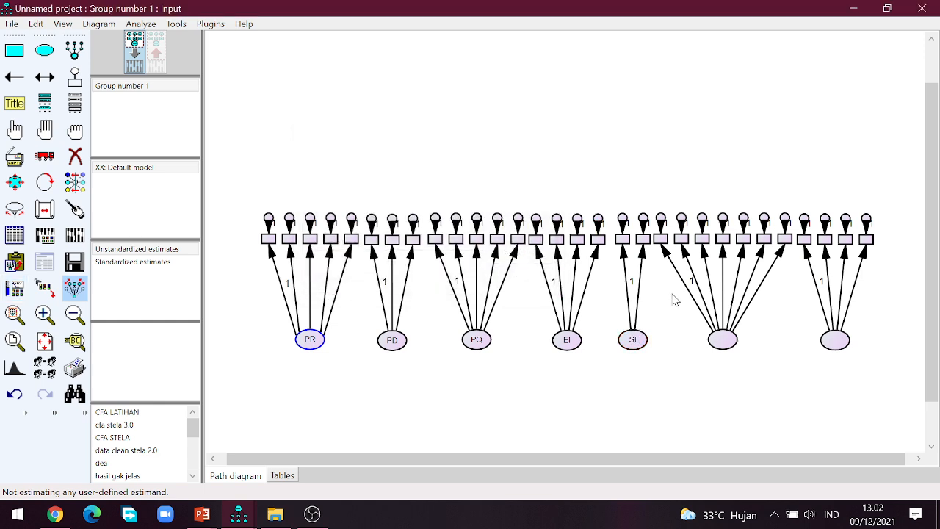
double_click(722, 340)
text(P)
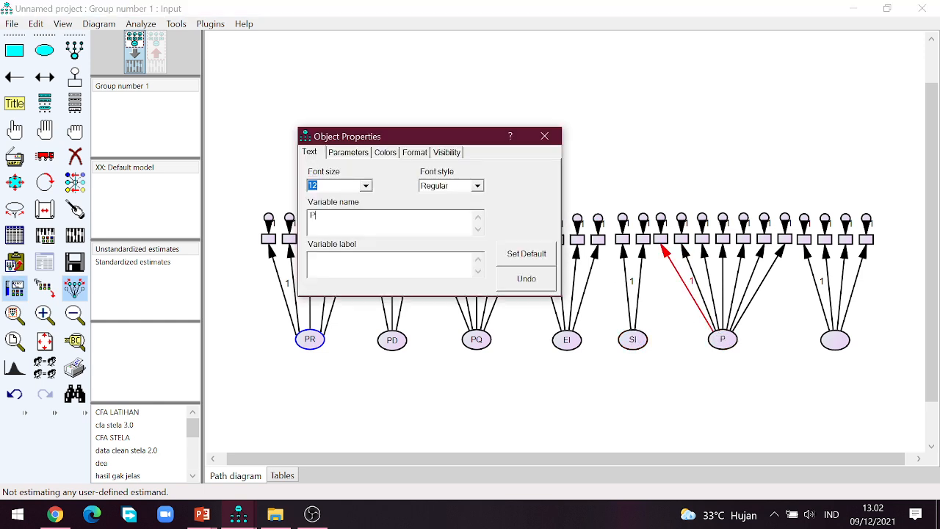
text(T)
click(545, 137)
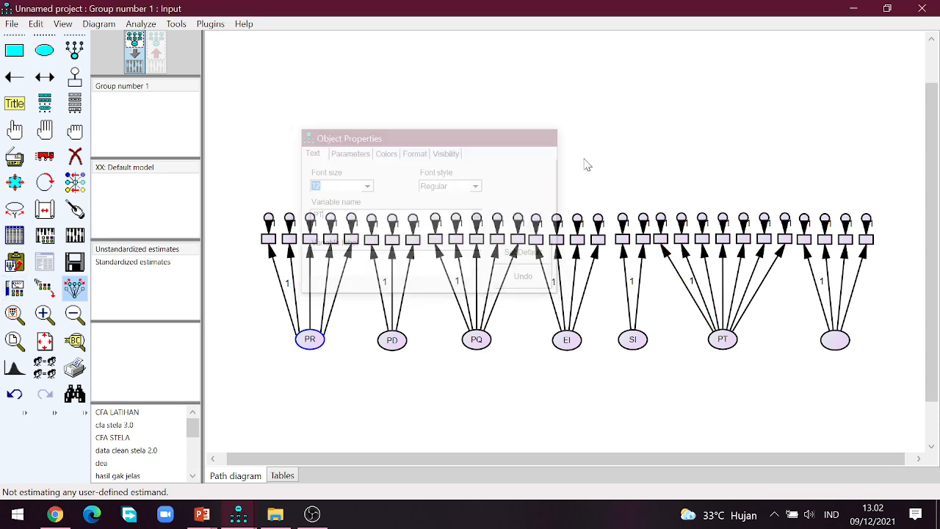
Name the last factor in the row, with four indicators, PI.
double_click(837, 344)
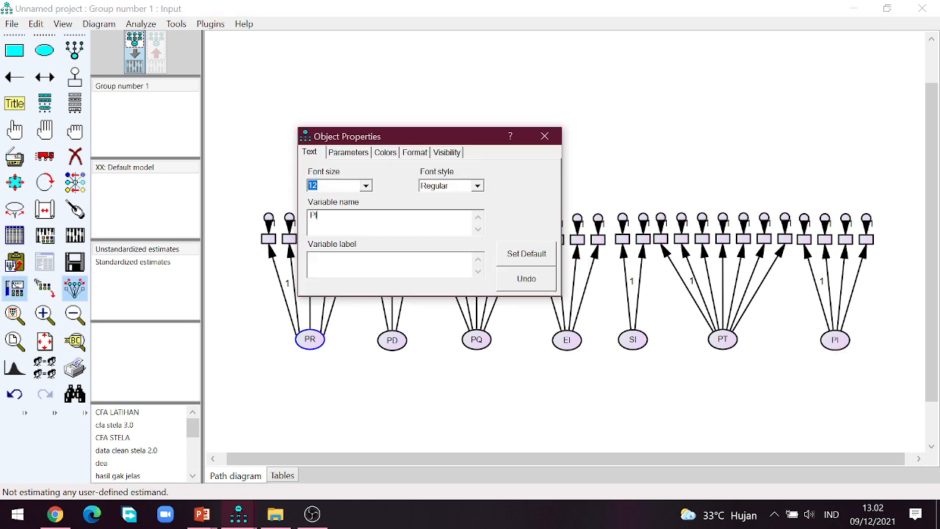
click(545, 137)
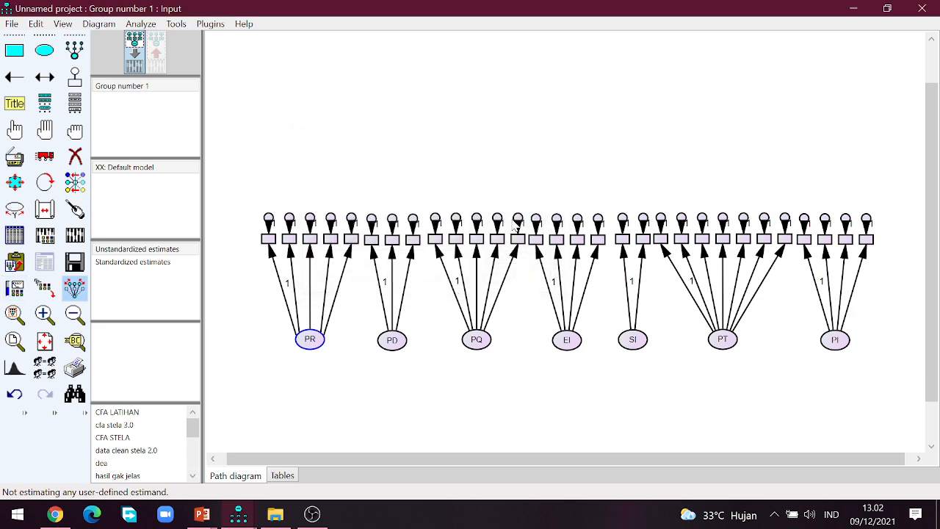
double_click(472, 346)
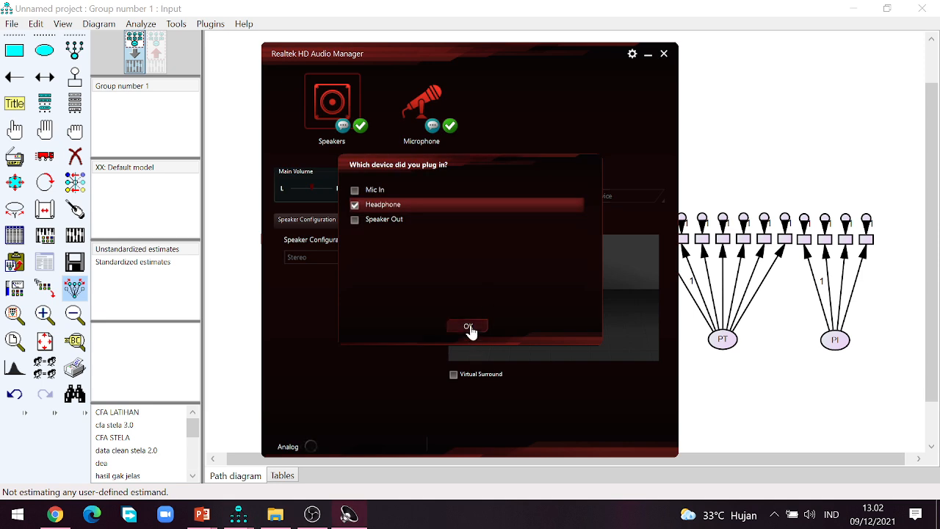
click(468, 328)
click(664, 53)
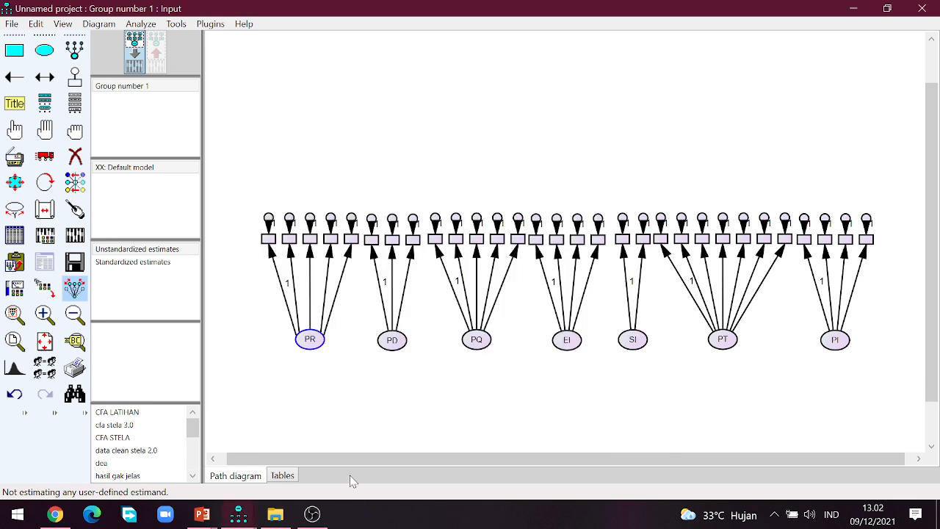
click(313, 512)
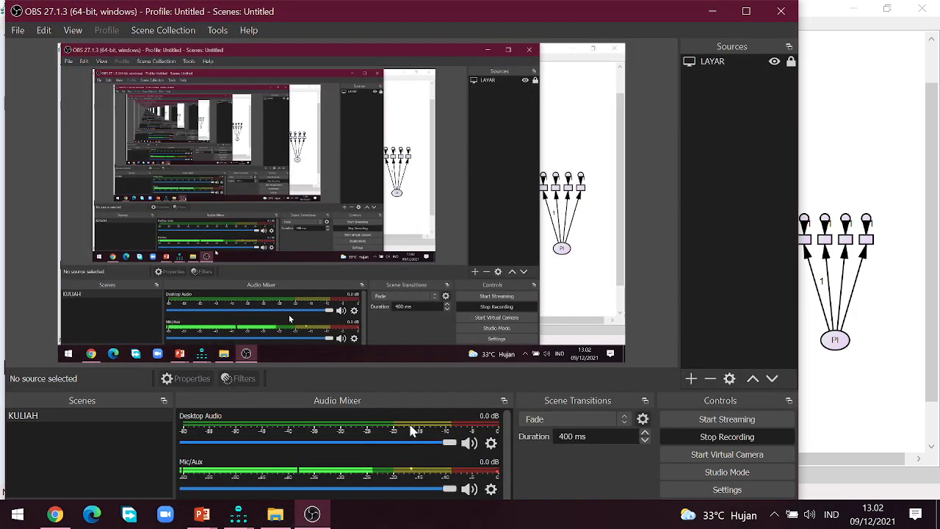
click(713, 11)
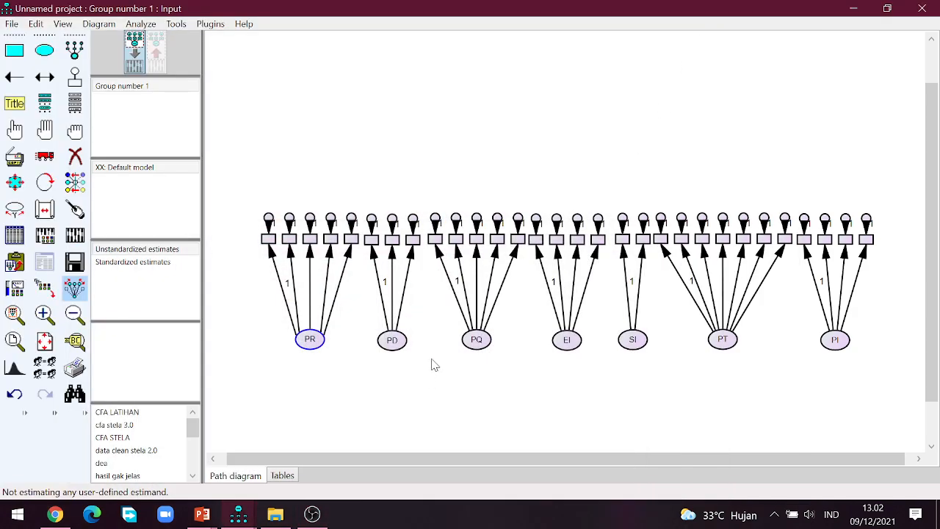
click(312, 514)
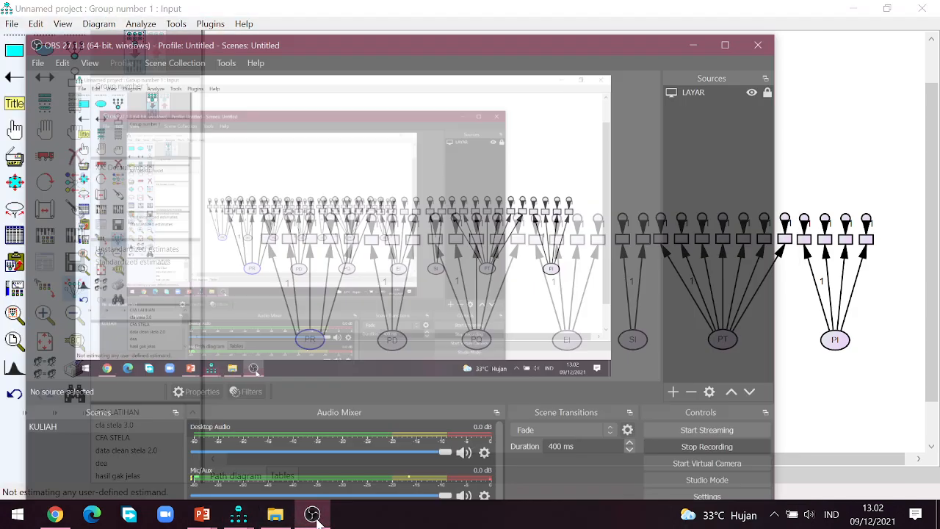
click(712, 11)
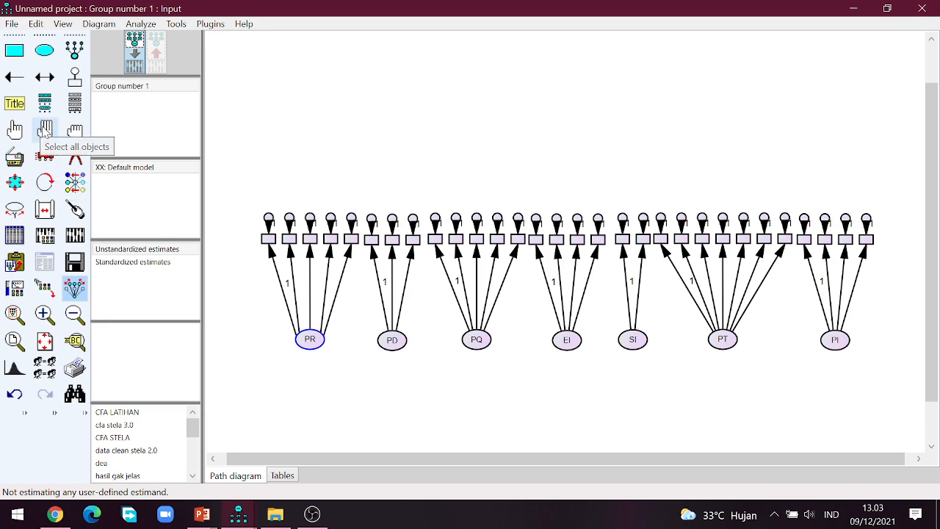
Load the SPSS file DATA STELA 2.0.sav from the stela tesis folder as the data file for Group number 1.
click(14, 235)
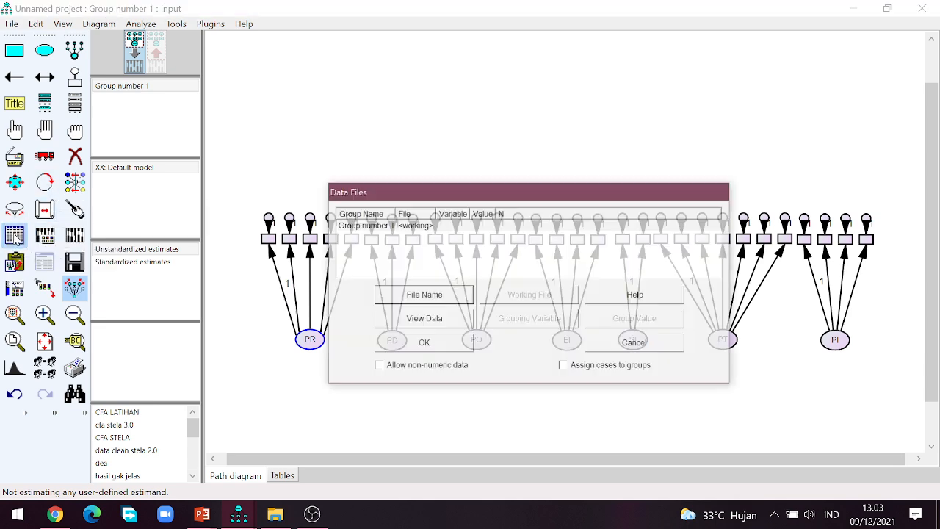
click(429, 293)
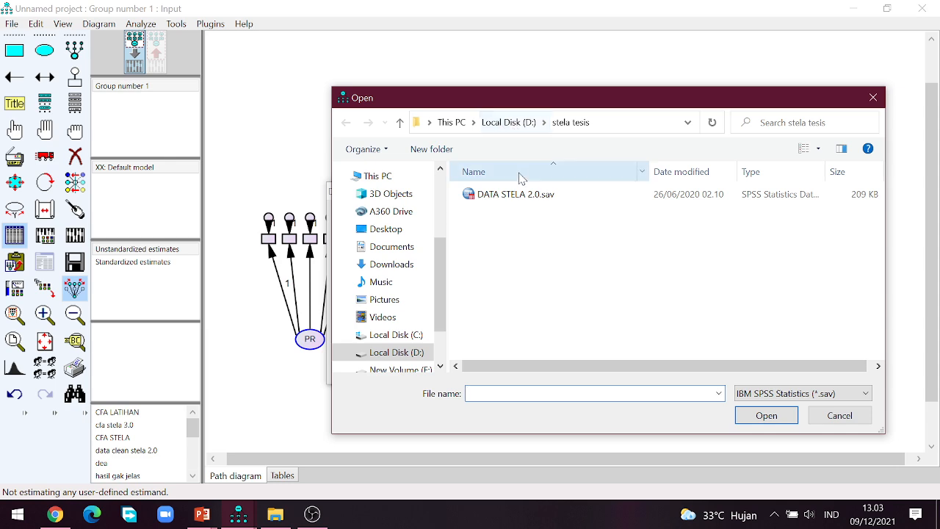
click(524, 198)
click(768, 415)
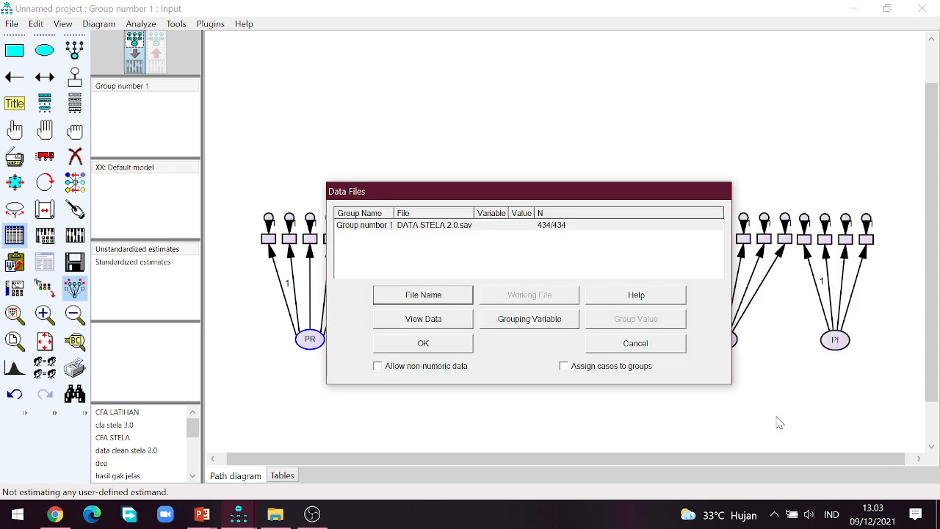
click(451, 351)
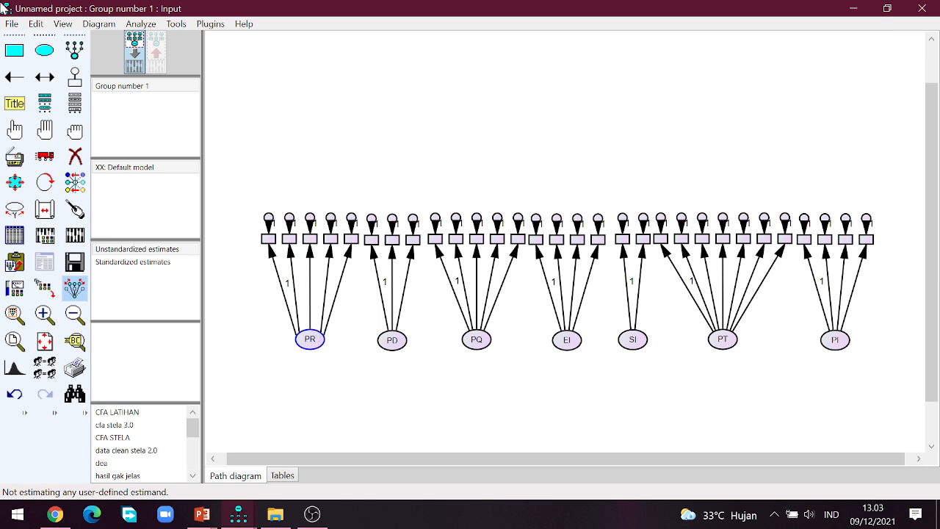
List the data set's variables and assign PR1, PR2, PR3 and PR4 to the first four indicators of factor PR.
click(75, 105)
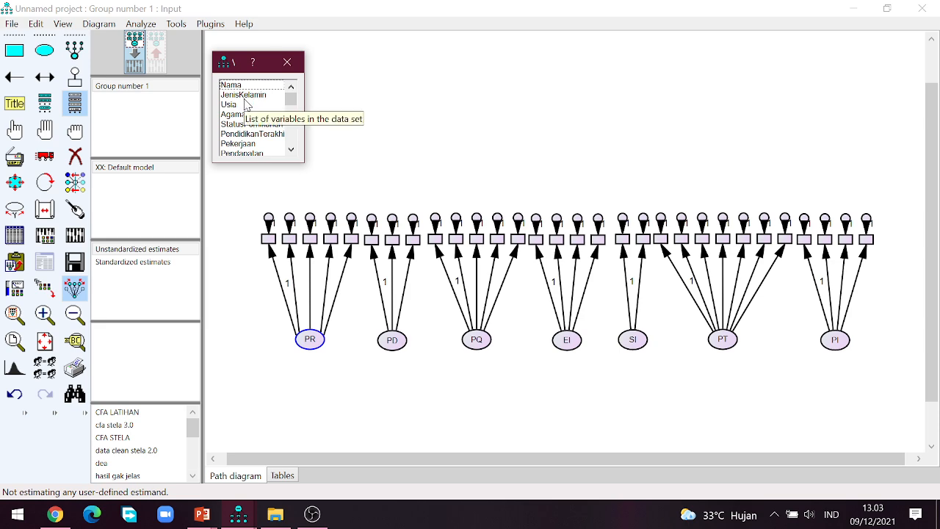
scroll(246, 105, down, 2)
scroll(247, 105, down, 5)
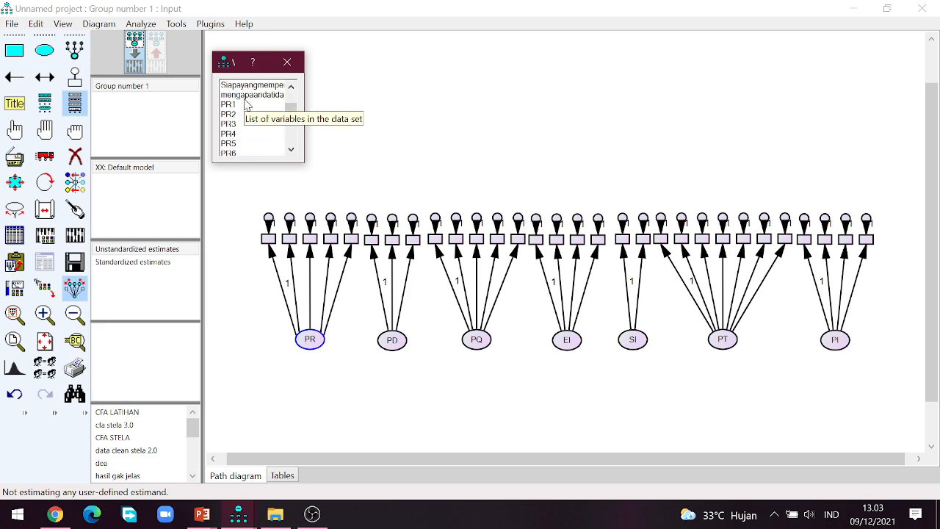
click(227, 107)
drag(229, 110, 266, 239)
drag(228, 114, 289, 241)
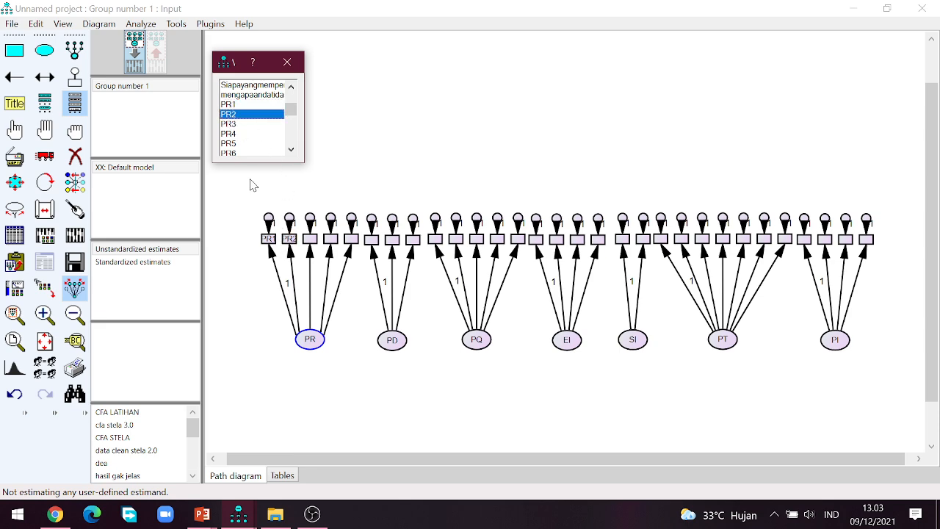
drag(232, 126, 311, 234)
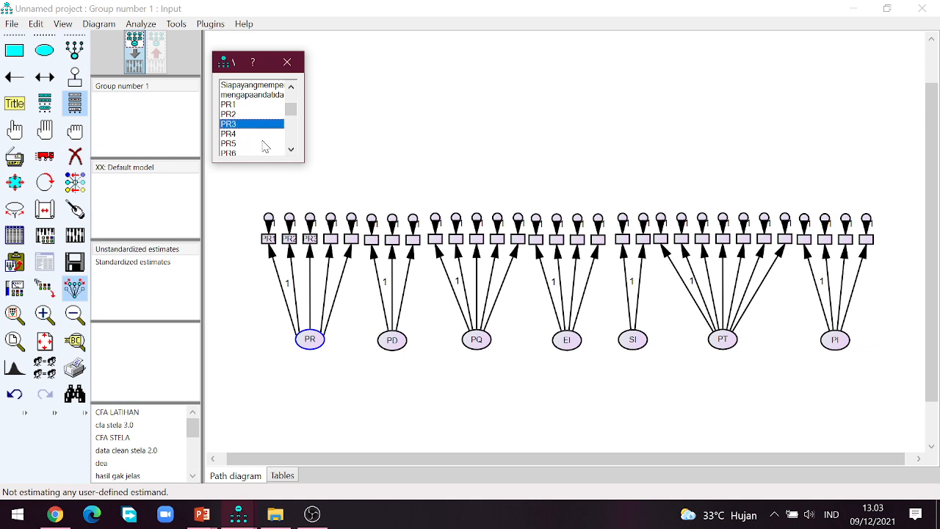
drag(237, 135, 331, 247)
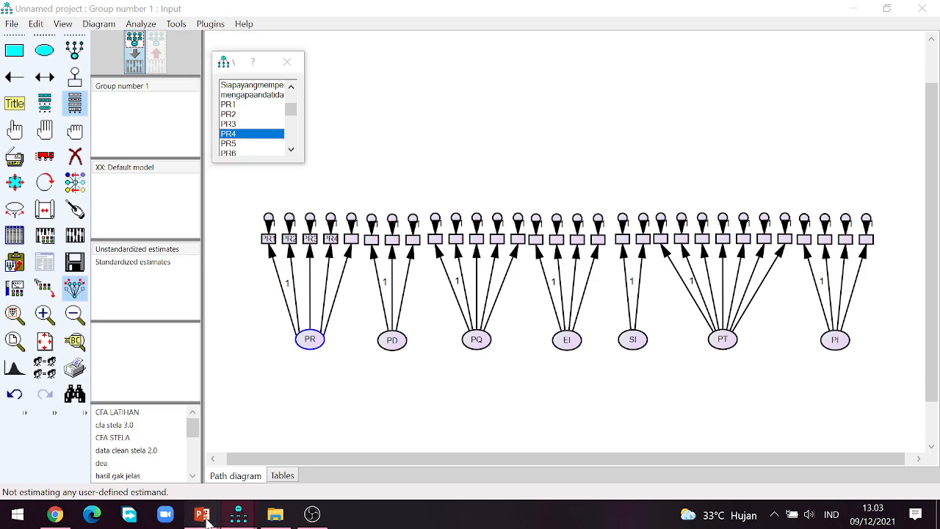
Check the retained PR items in the PowerPoint factor analysis table and assign PR6 to the fifth PR indicator in Amos.
mouse_move(202, 514)
mouse_move(171, 462)
click(248, 451)
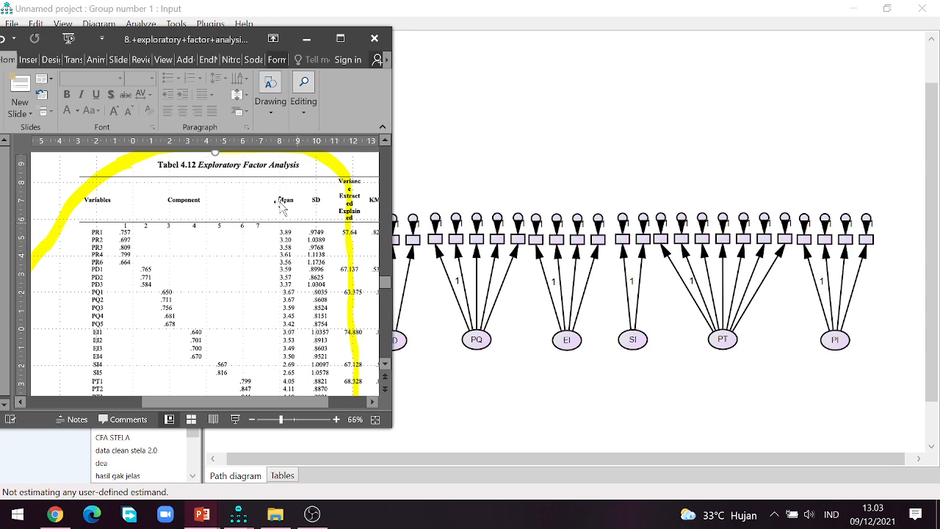
click(484, 138)
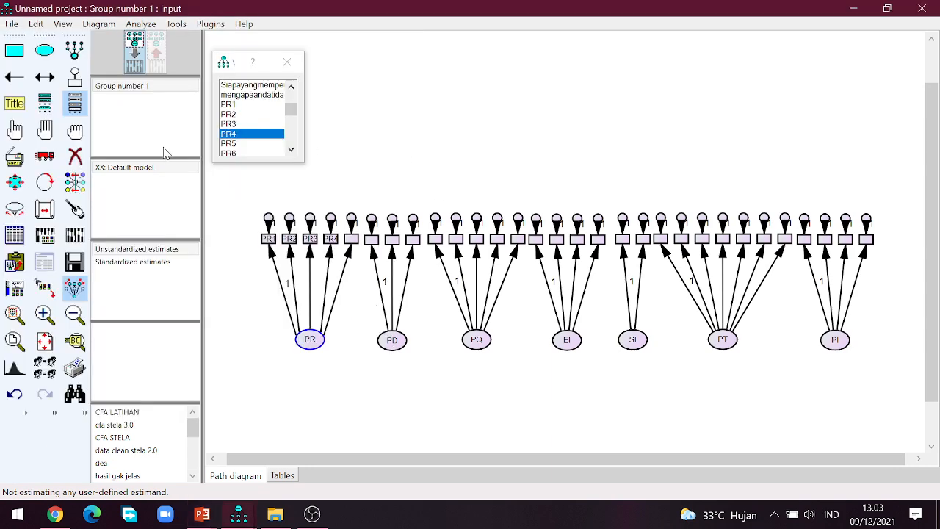
scroll(242, 150, down, 1)
drag(227, 124, 353, 242)
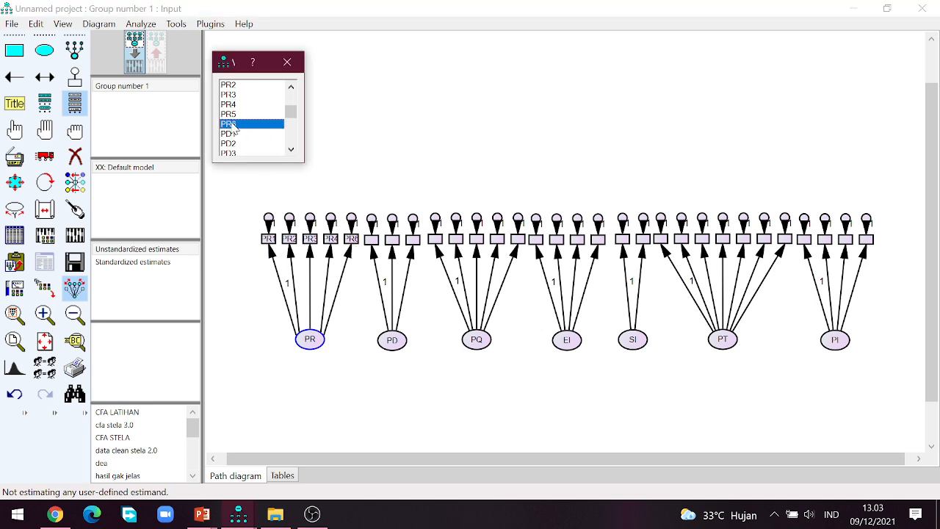
Assign the variables PD1, PD2 and PD3 to the three indicators of factor PD in order.
drag(228, 135, 371, 244)
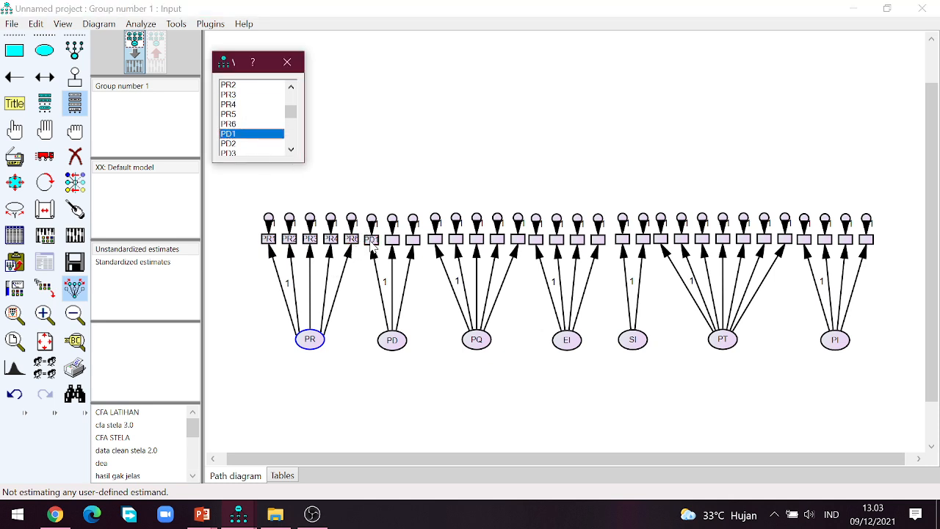
drag(230, 145, 392, 242)
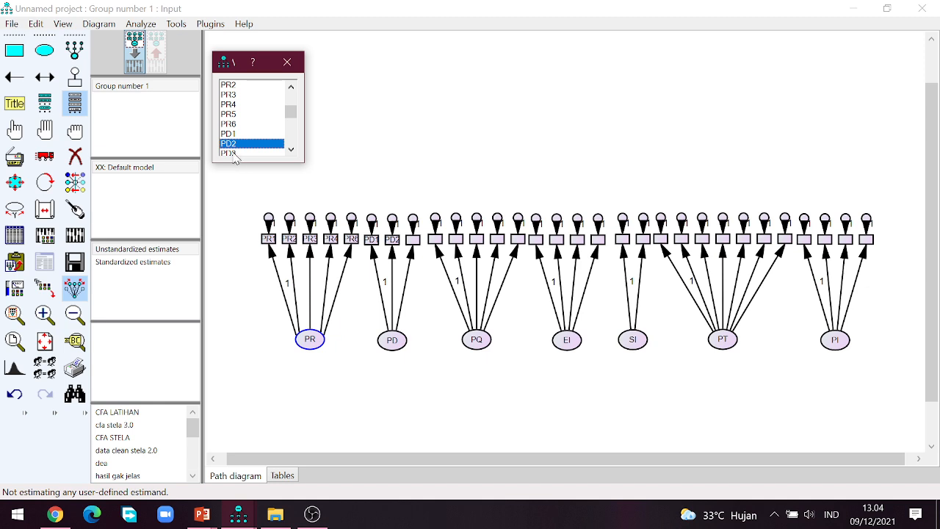
drag(234, 156, 416, 246)
Assign the variables PQ1 through PQ5 to the five indicators of factor PQ in order.
scroll(269, 128, down, 2)
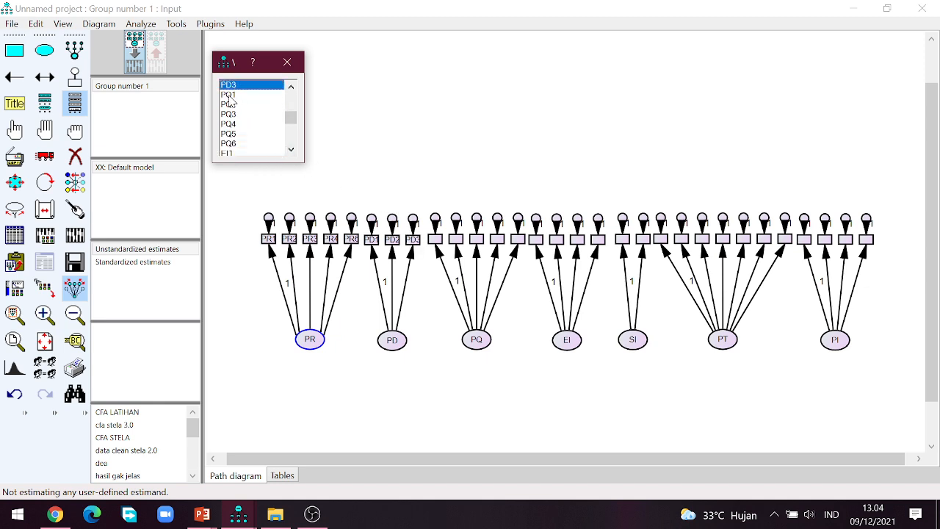
drag(230, 96, 440, 245)
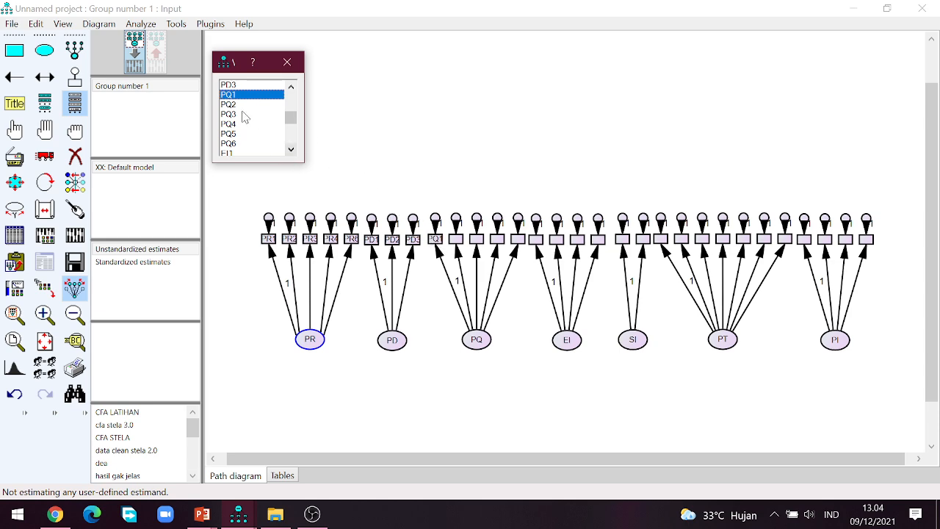
drag(232, 107, 453, 246)
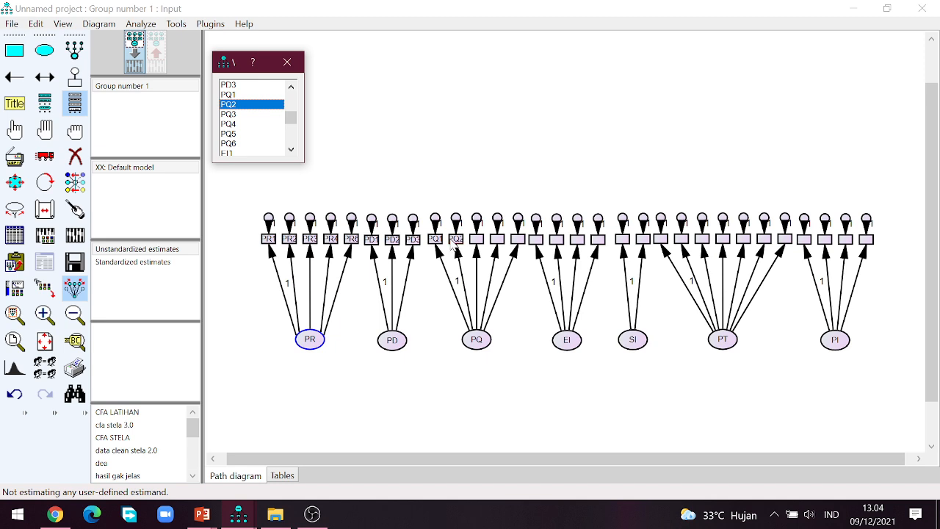
drag(234, 119, 475, 239)
drag(240, 126, 500, 242)
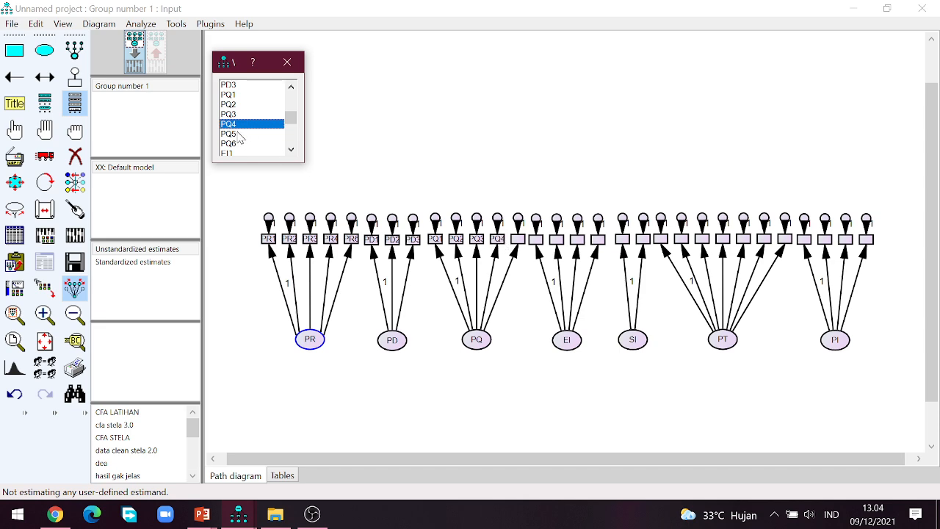
drag(239, 135, 518, 245)
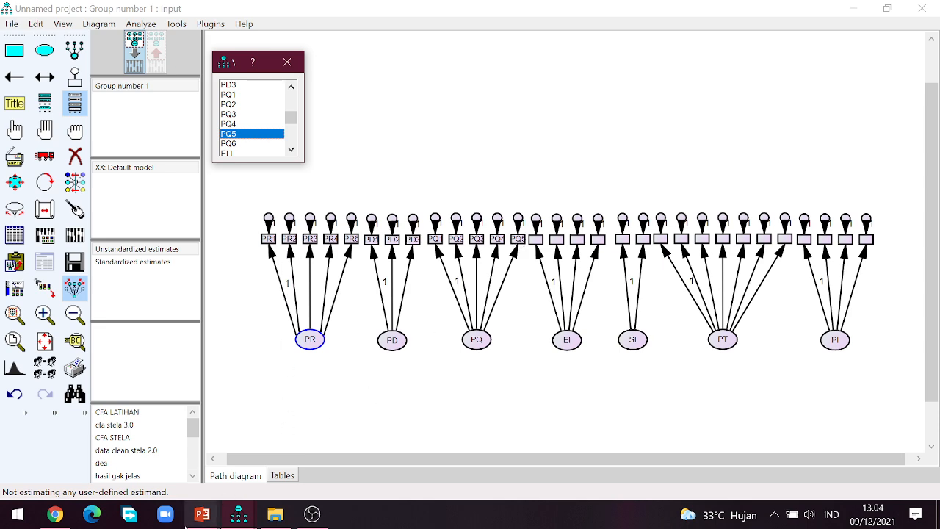
Check the next items in the PowerPoint factor analysis table and assign EI1 through EI4 to the EI indicators in Amos.
mouse_move(204, 519)
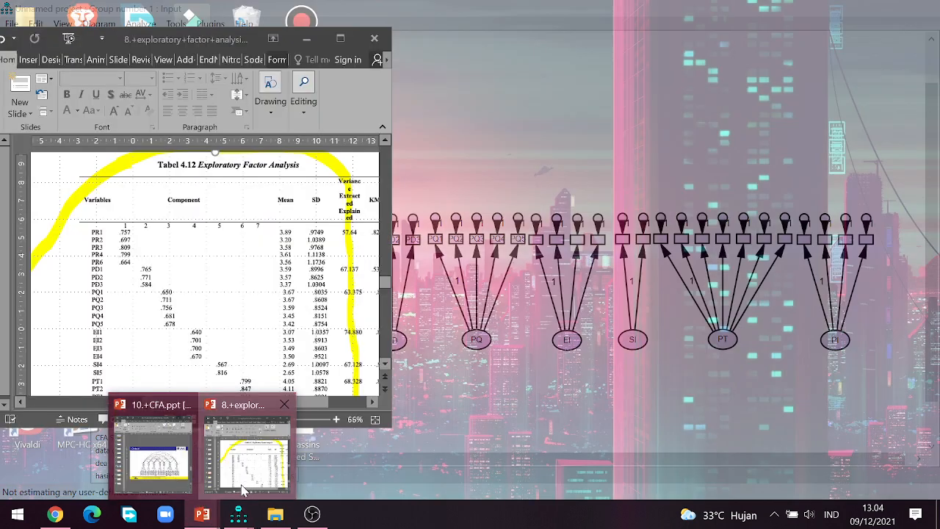
click(242, 493)
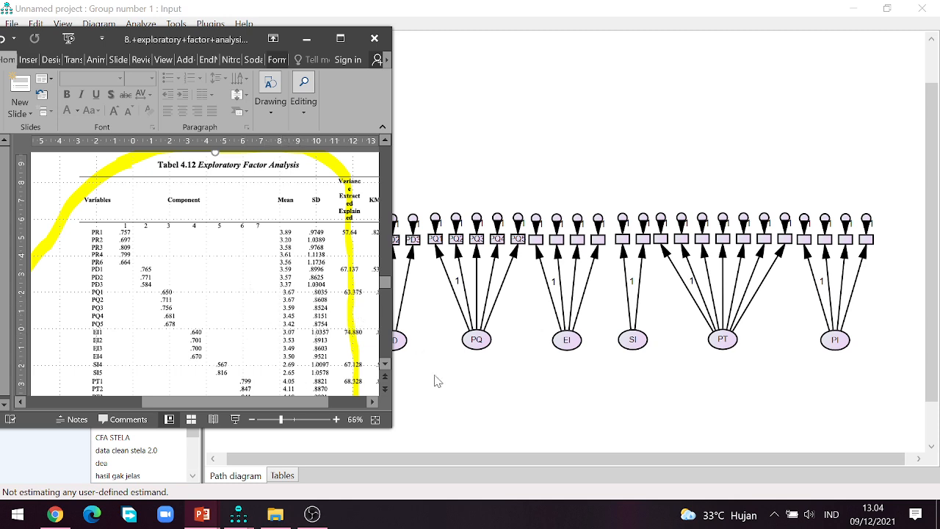
click(454, 416)
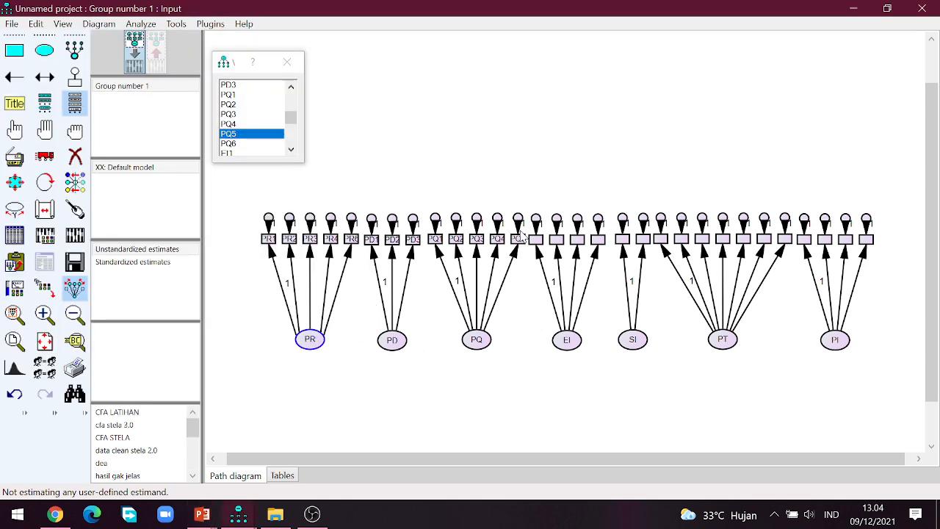
scroll(247, 114, down, 1)
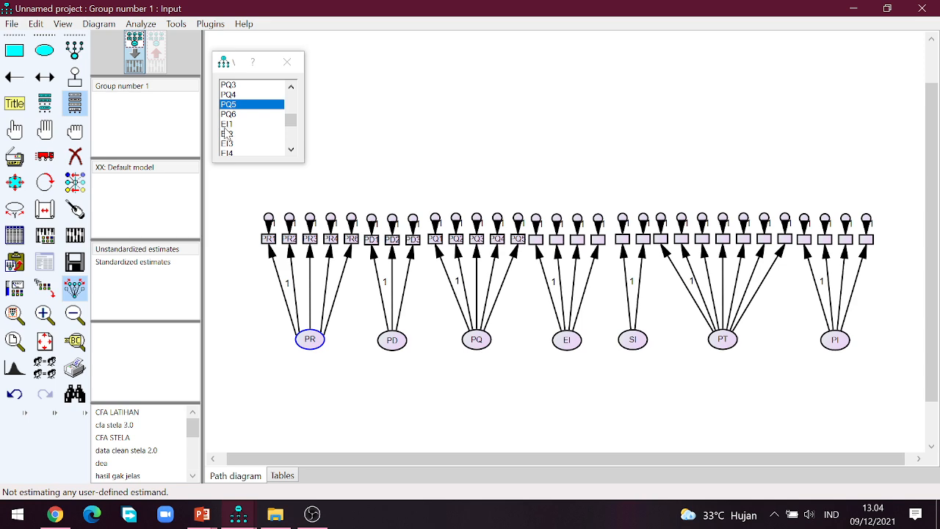
drag(227, 125, 536, 240)
drag(233, 135, 556, 249)
drag(232, 151, 578, 244)
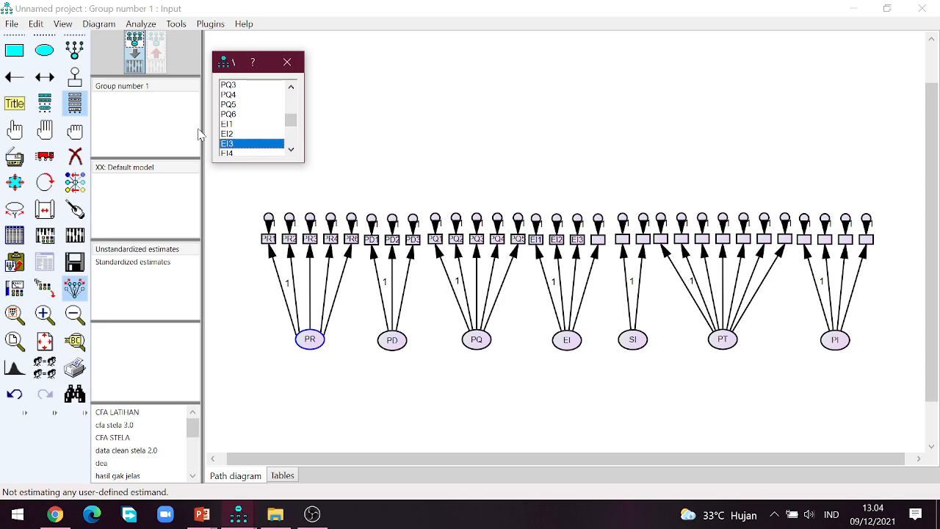
scroll(229, 138, down, 1)
drag(230, 126, 599, 246)
Assign the variables SI4 and SI5 to the two indicators of factor SI.
scroll(232, 104, down, 1)
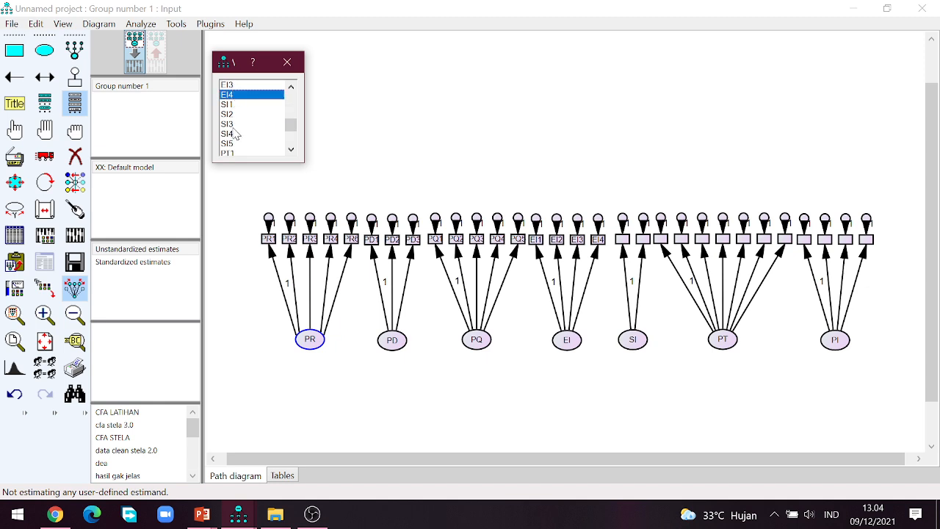
drag(232, 142, 623, 248)
drag(230, 144, 640, 246)
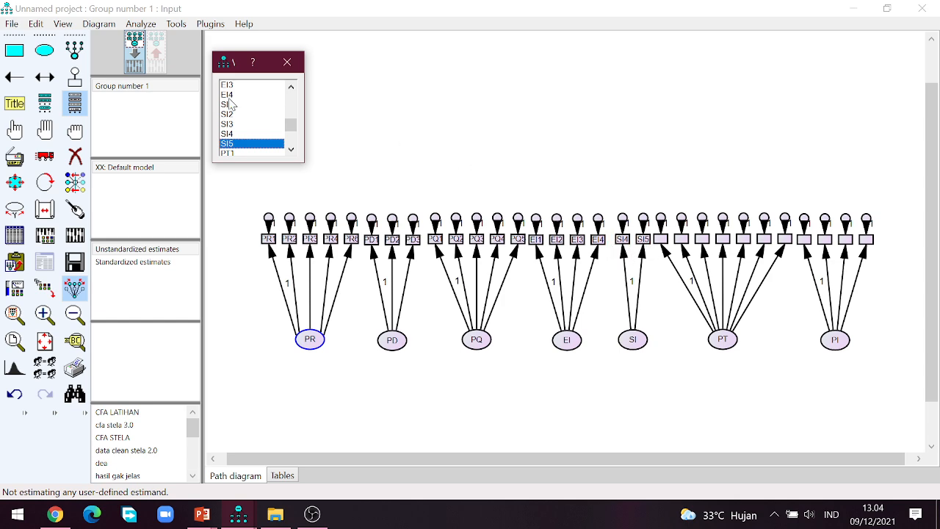
Assign the variables PT1 through PT7 to the seven indicators of factor PT in order.
scroll(230, 110, down, 2)
drag(230, 97, 660, 243)
drag(234, 109, 681, 243)
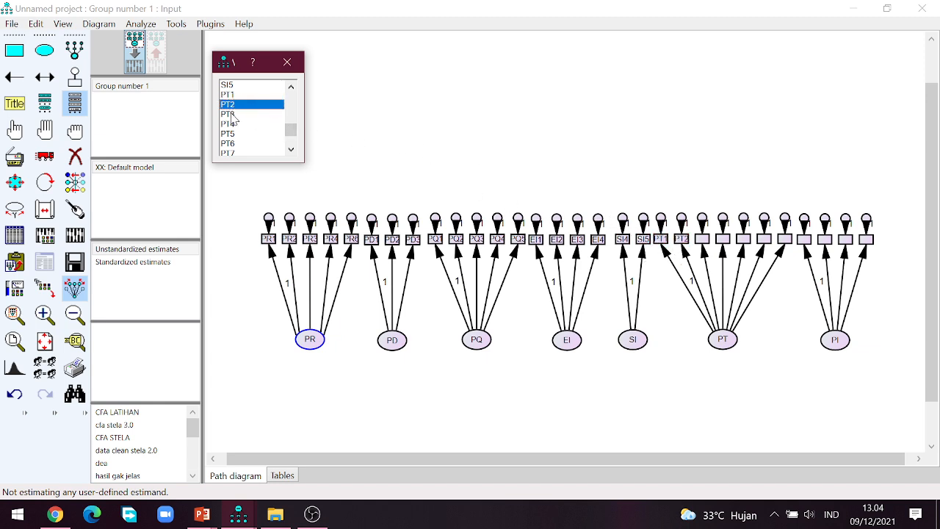
drag(232, 116, 702, 243)
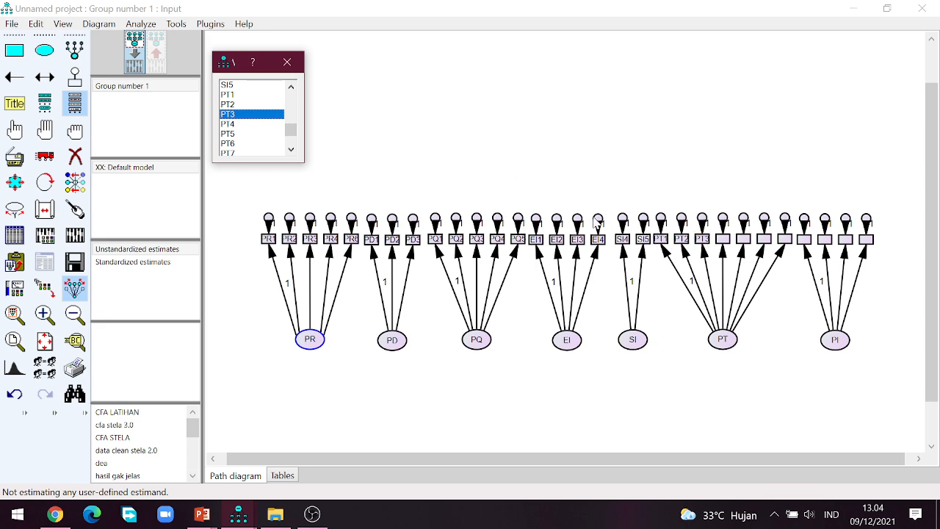
drag(232, 123, 724, 244)
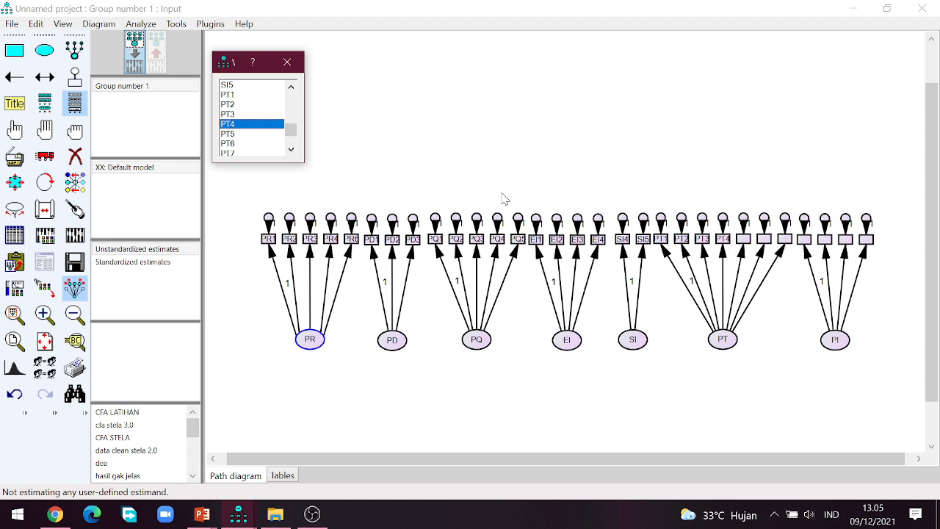
drag(239, 138, 746, 248)
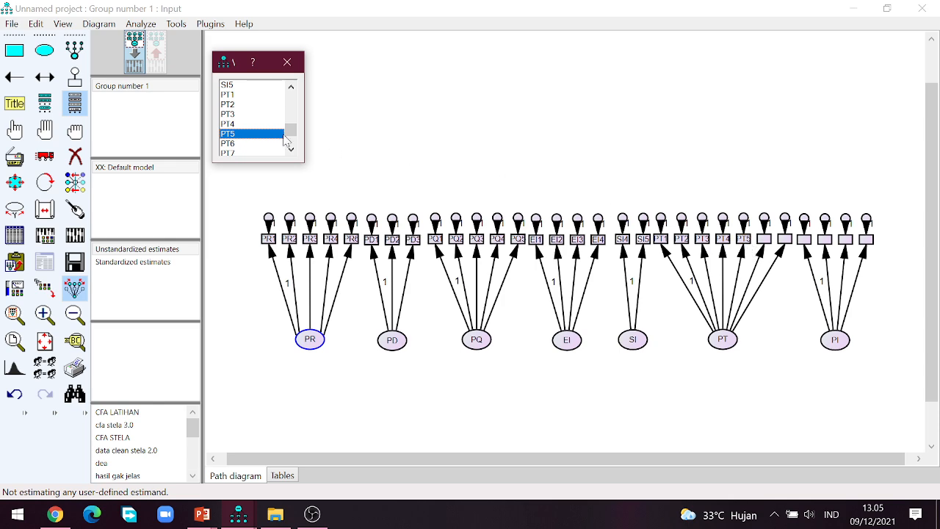
drag(228, 144, 768, 249)
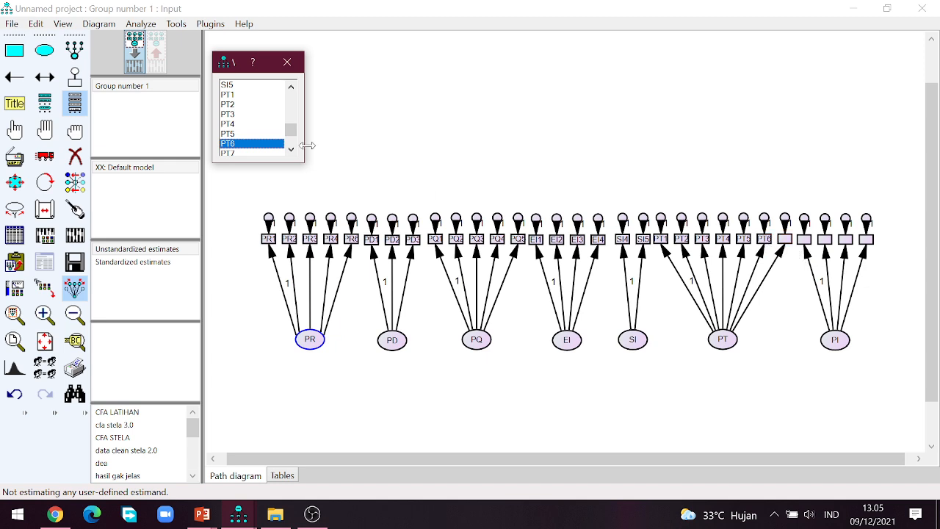
click(247, 151)
drag(239, 146, 784, 245)
Assign the variables PI1 through PI4 to the four indicators of factor PI.
scroll(260, 108, down, 2)
scroll(261, 108, down, 1)
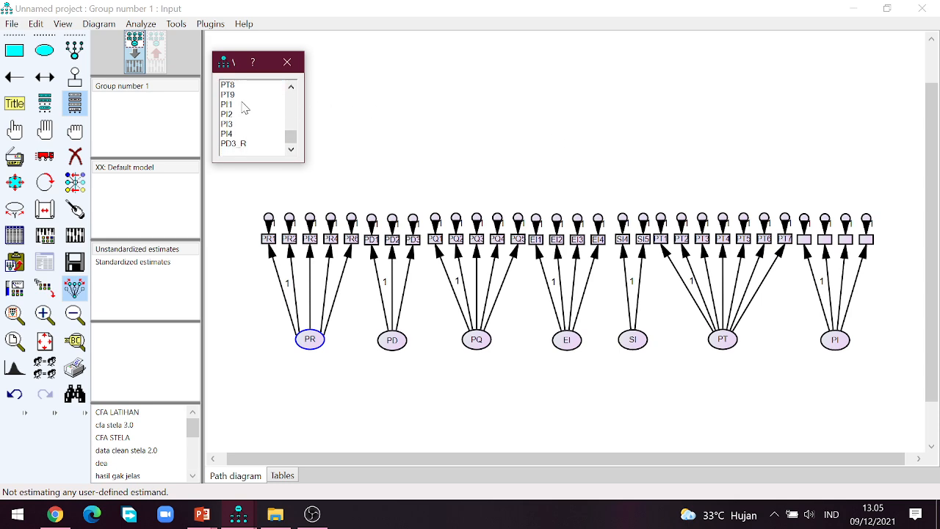
Assign the dataset variables PI1, PI2, PI3 and PI4 to the four empty indicator boxes of the PI construct.
drag(235, 104, 810, 248)
click(250, 117)
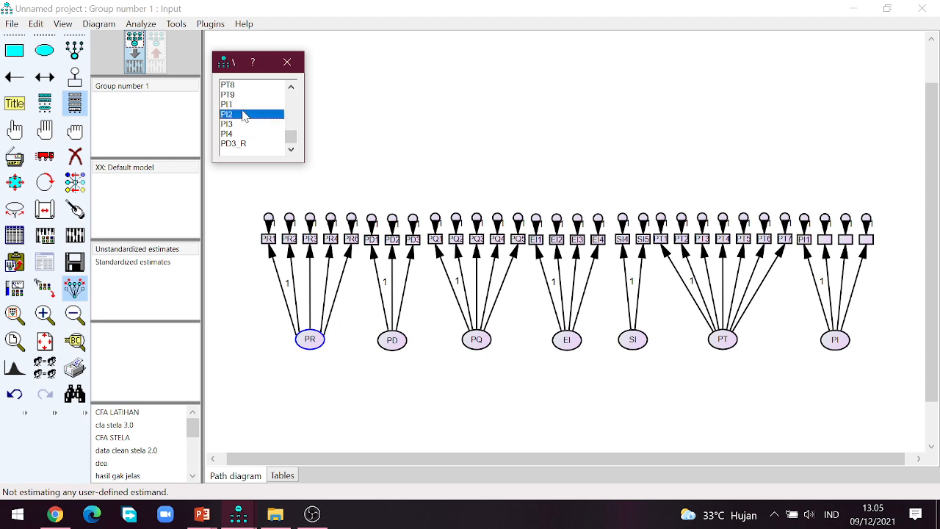
drag(245, 117, 807, 242)
drag(826, 252, 825, 248)
drag(242, 125, 848, 250)
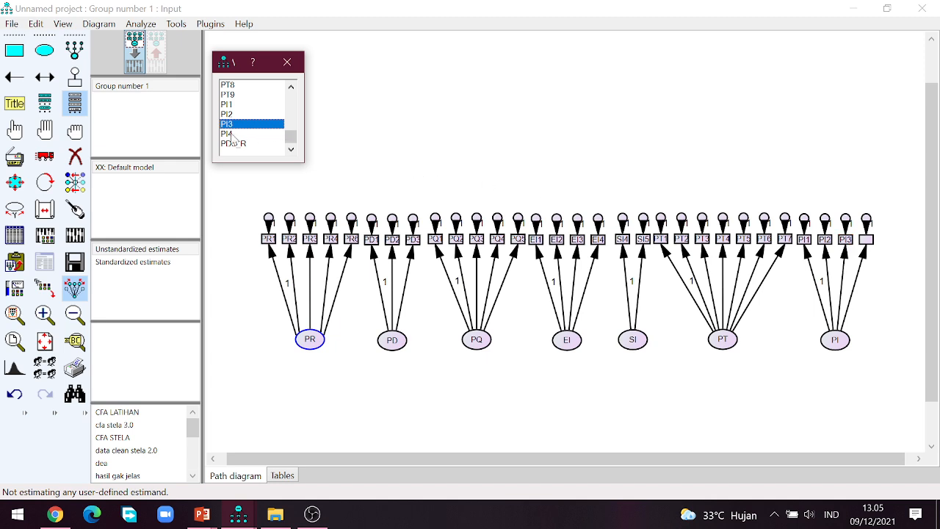
drag(232, 134, 874, 252)
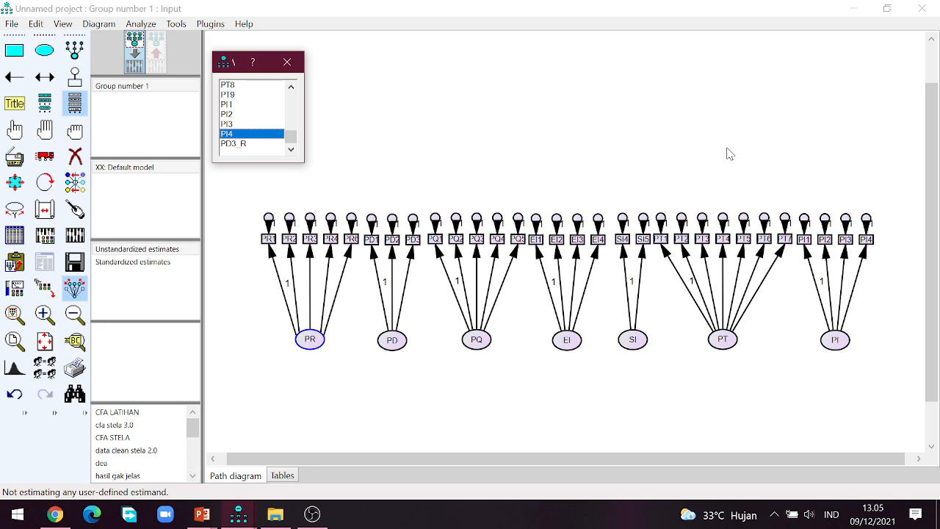
click(288, 62)
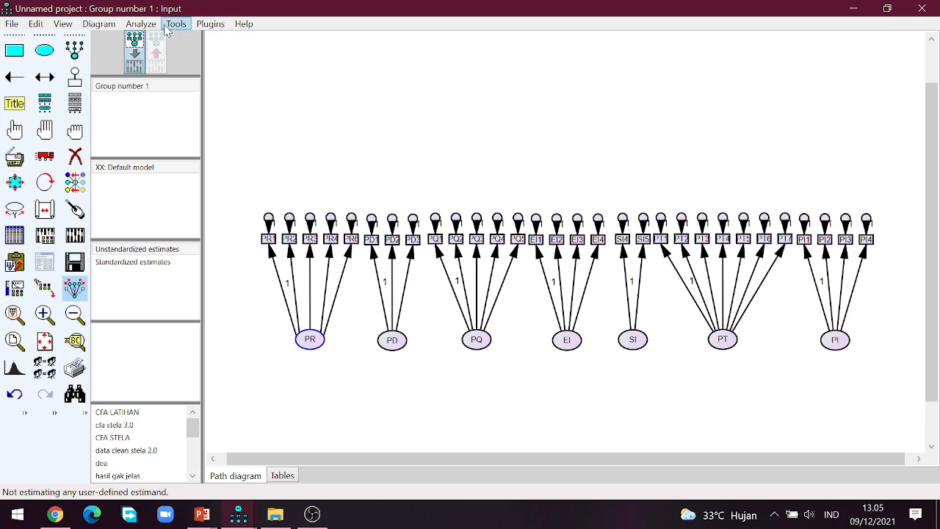
Name all unobserved variables in the path diagram automatically, leaving no objects selected.
click(211, 24)
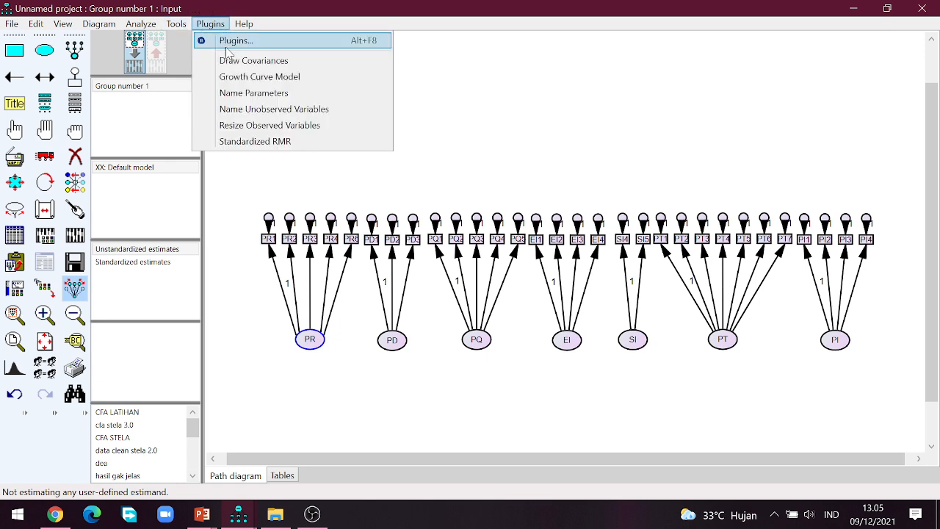
click(249, 110)
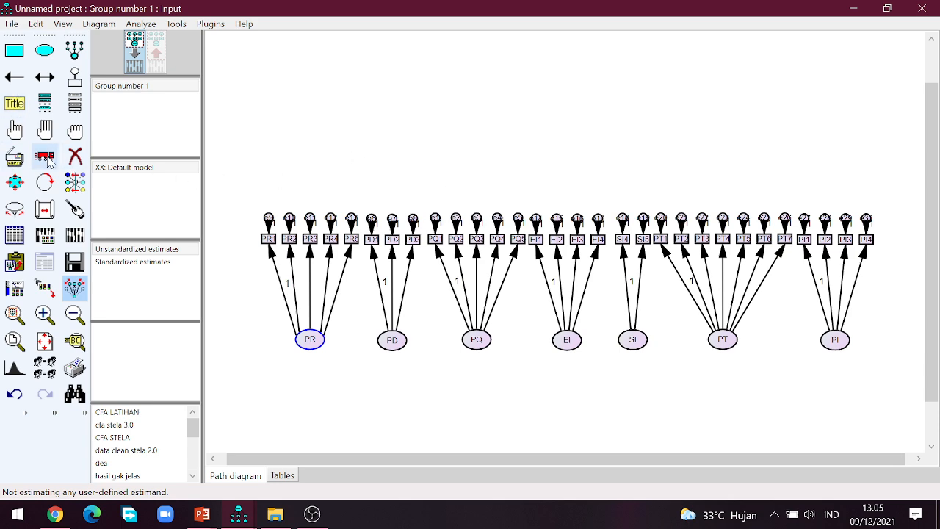
click(44, 130)
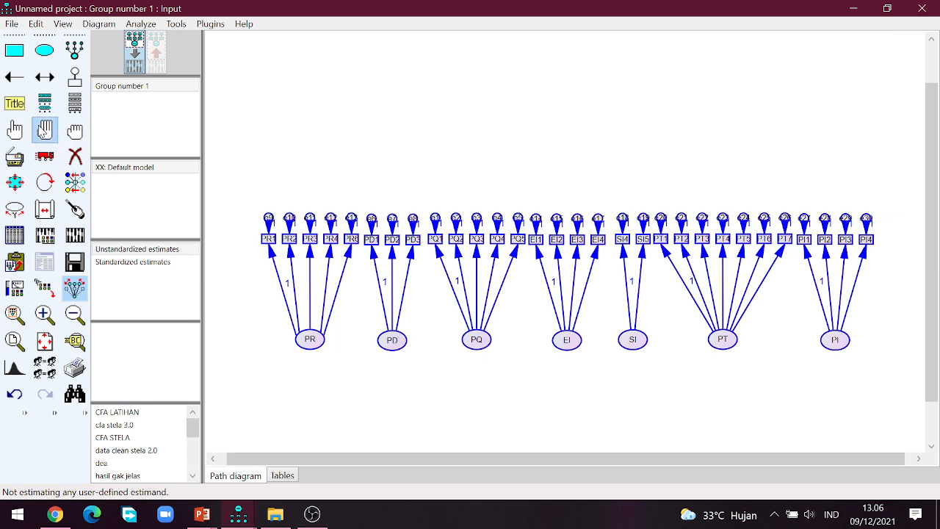
click(75, 136)
Select every error term above the indicators and move them all upward together to lengthen their arrows.
click(22, 135)
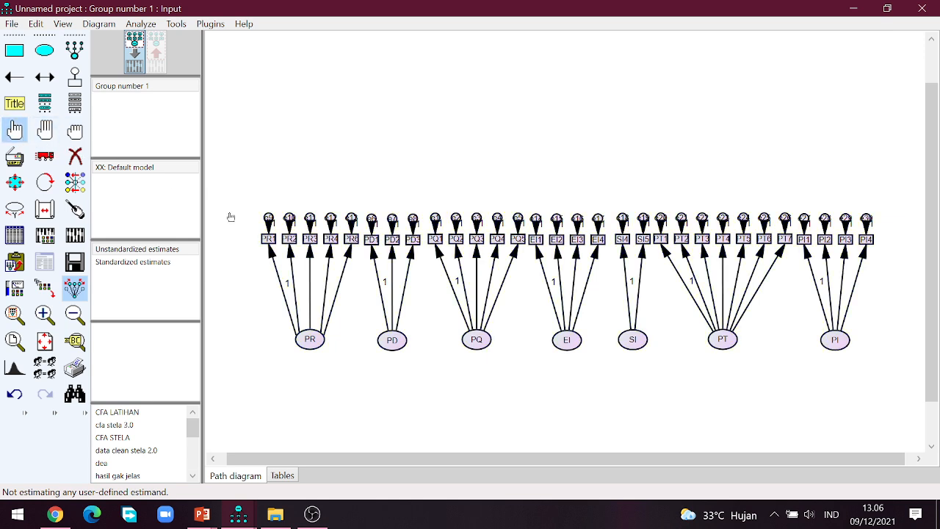
click(270, 218)
click(290, 218)
click(330, 218)
click(351, 218)
click(372, 219)
click(392, 218)
click(412, 218)
click(477, 220)
click(497, 218)
click(520, 219)
click(557, 218)
click(597, 220)
click(622, 219)
click(643, 219)
click(661, 219)
click(683, 220)
click(702, 219)
click(722, 219)
click(743, 219)
click(765, 219)
click(784, 219)
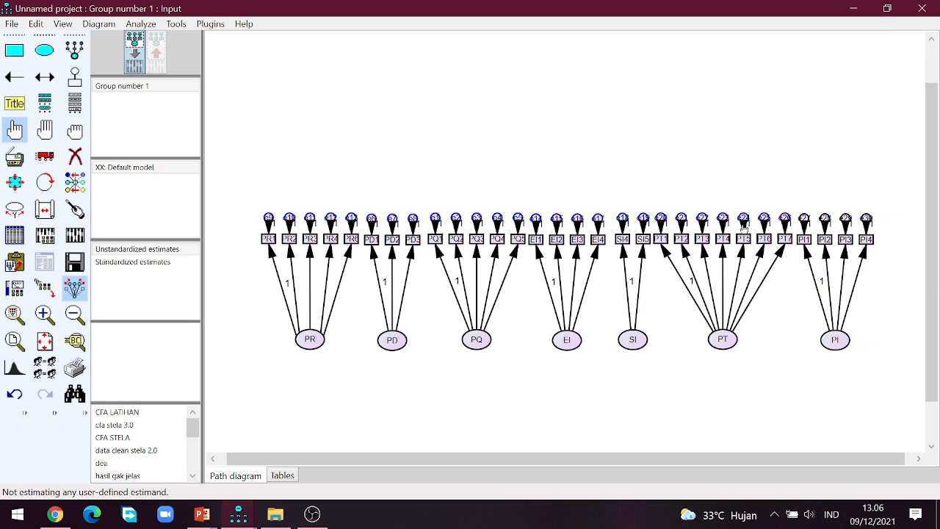
click(804, 220)
click(825, 219)
click(845, 219)
click(866, 218)
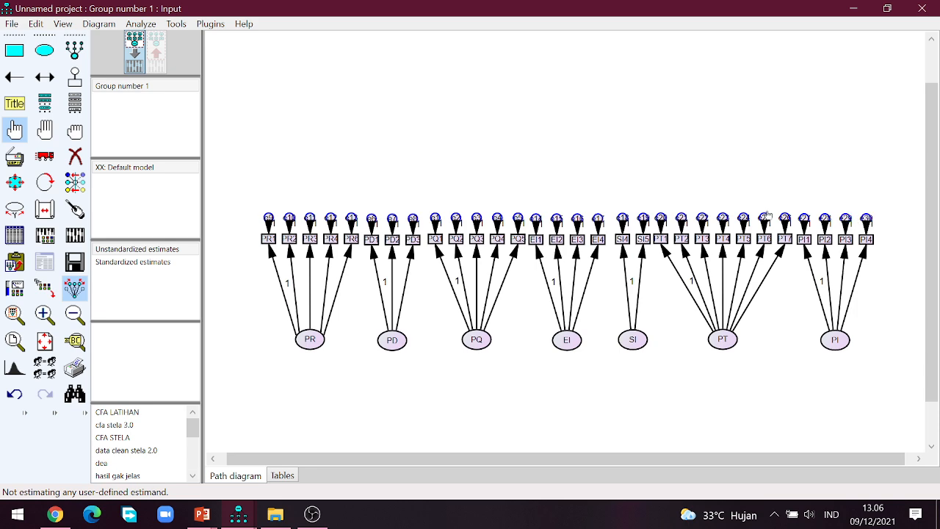
click(47, 160)
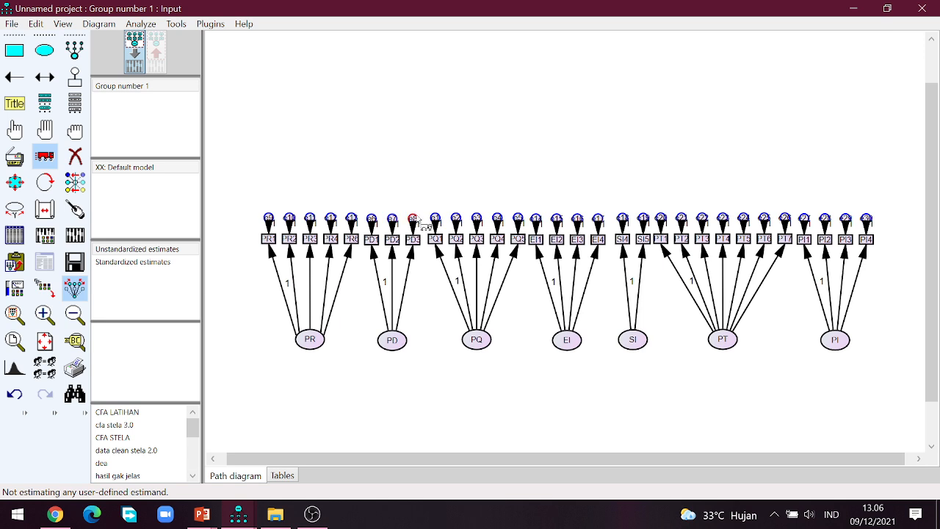
drag(420, 224, 424, 190)
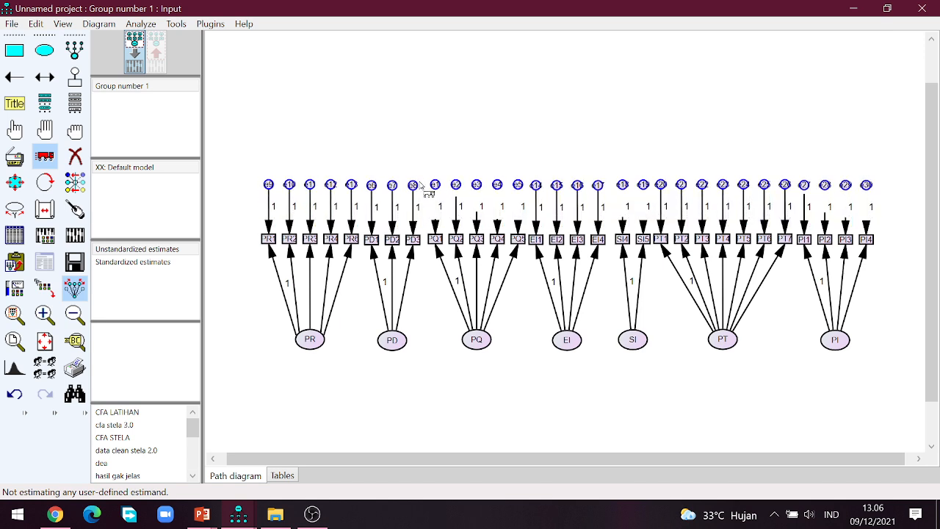
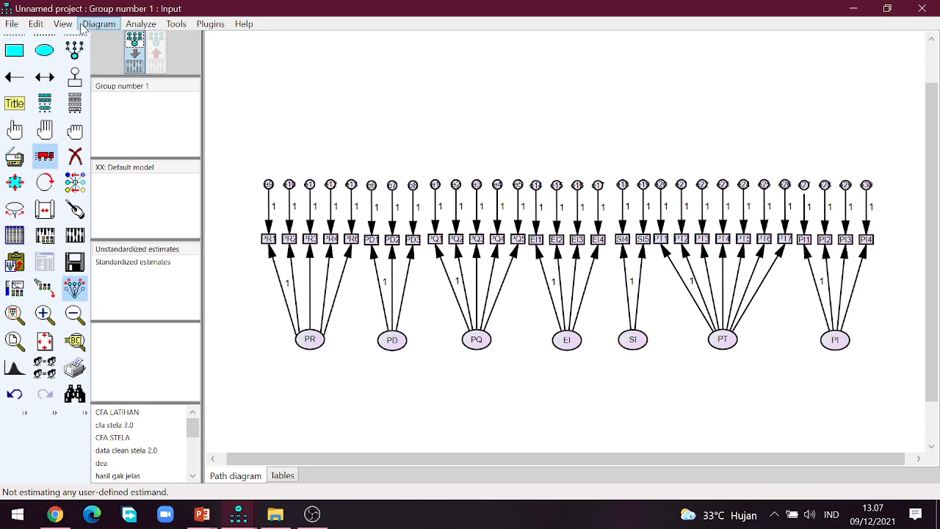
Save the path diagram in the stela tesis folder as DATA MENTAH.
click(12, 25)
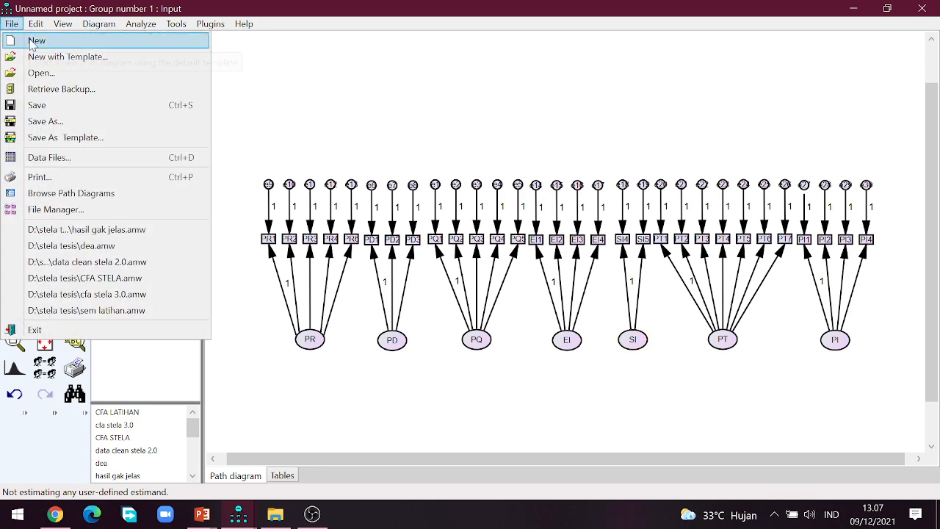
click(70, 105)
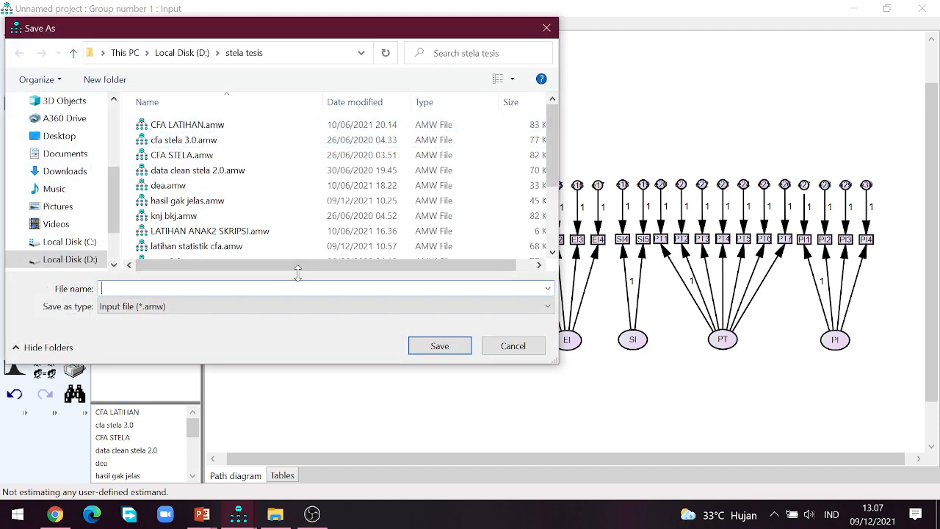
text(DATA MENTAH)
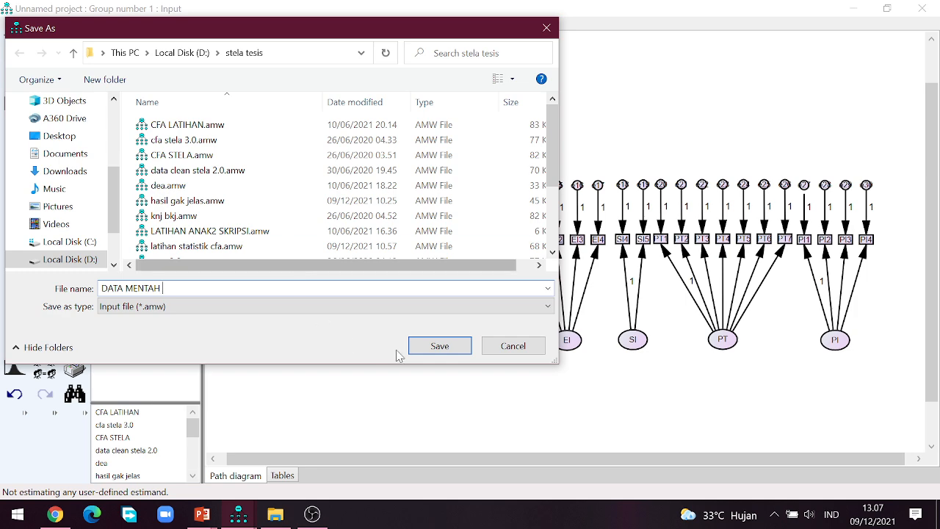
click(436, 348)
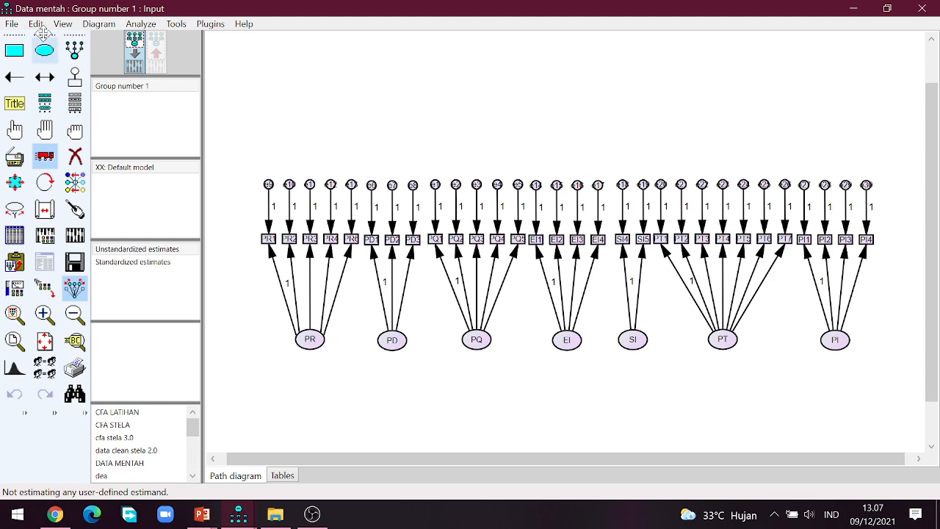
Save a copy of the path diagram in the stela tesis folder as CFA STATISTIK NEW.
click(12, 24)
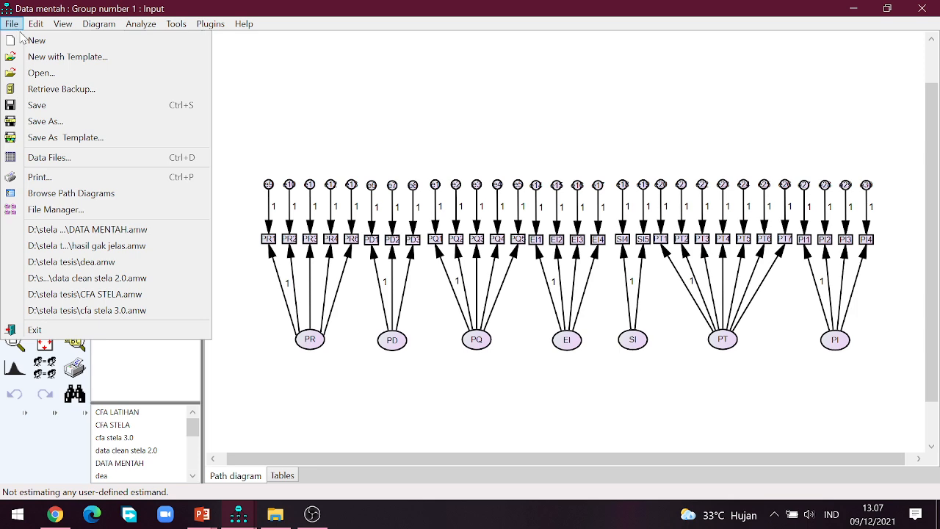
click(59, 129)
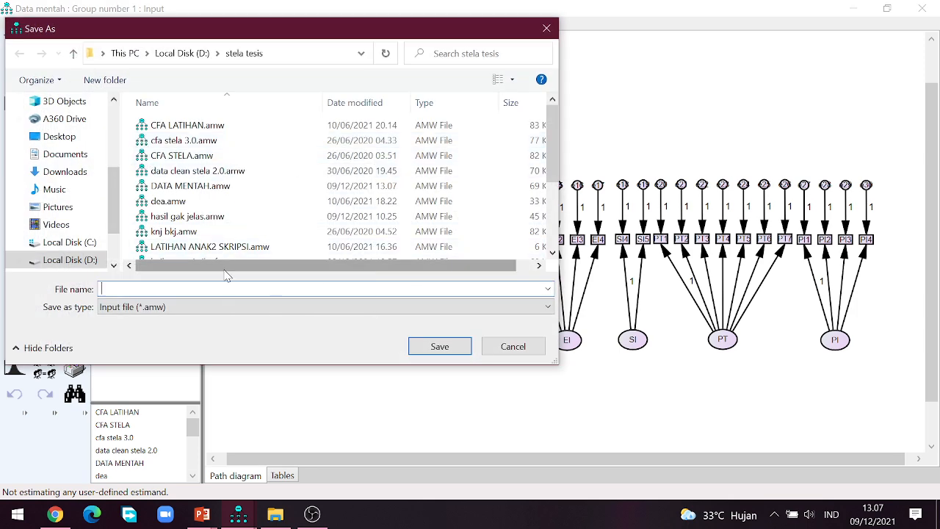
text(CFA)
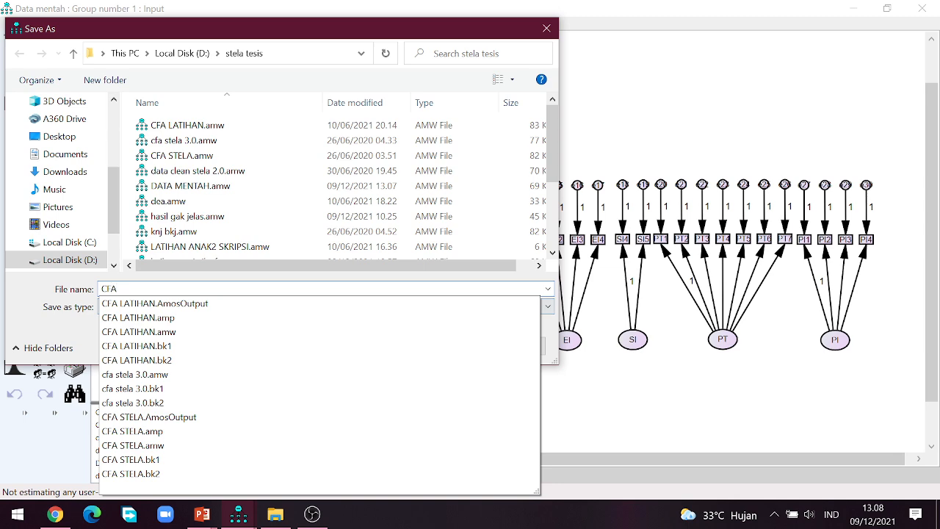
text( LATIHAN)
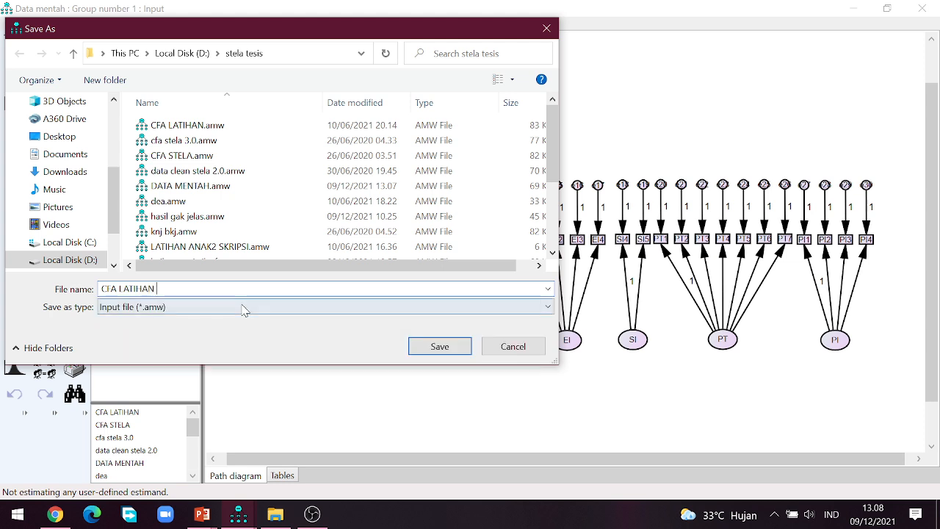
click(446, 355)
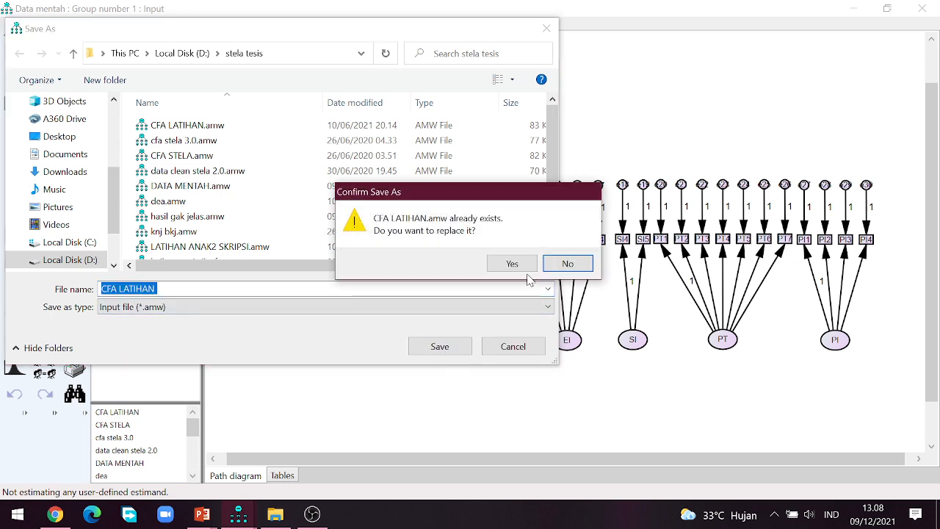
click(568, 264)
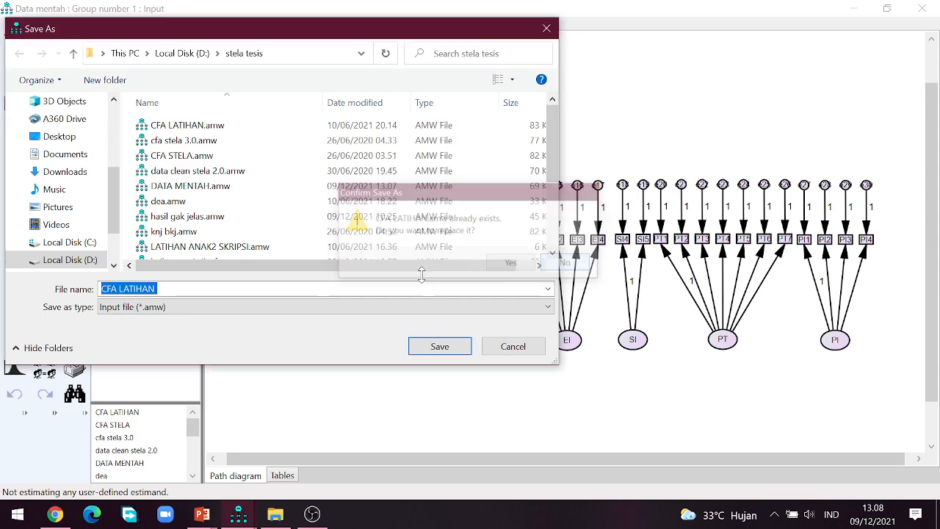
click(163, 288)
double_click(132, 288)
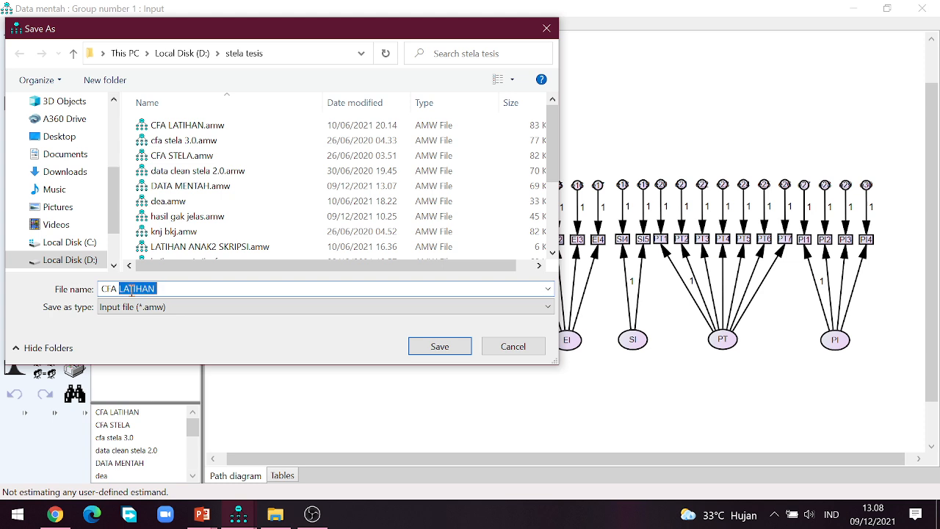
text(STA)
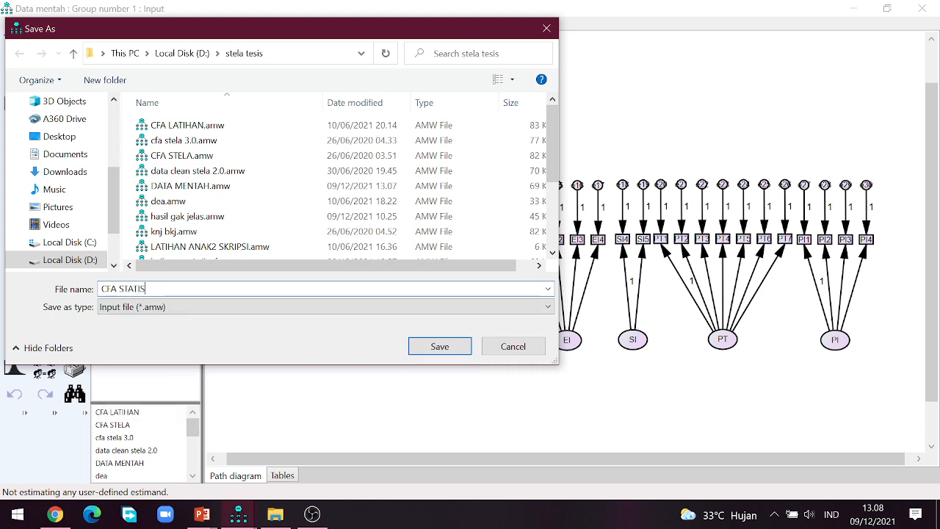
text(TISTIK NI)
text(W)
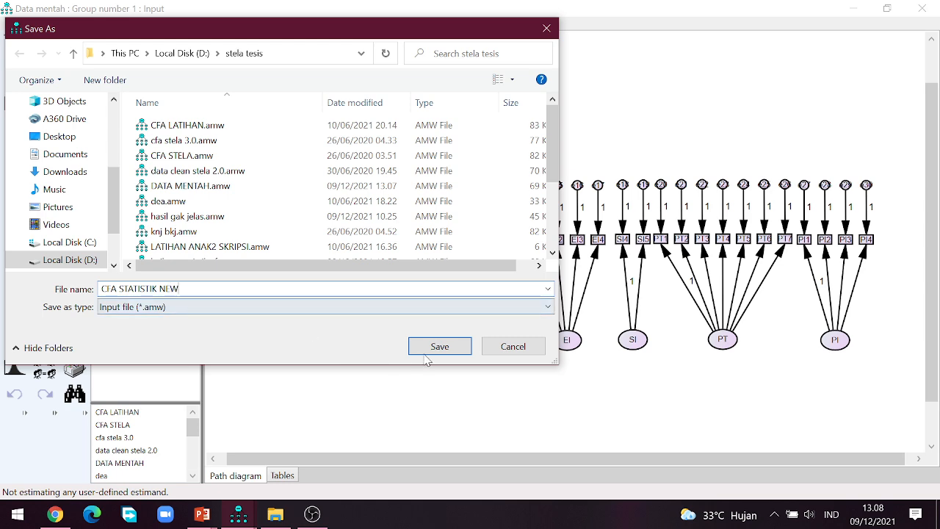
click(440, 346)
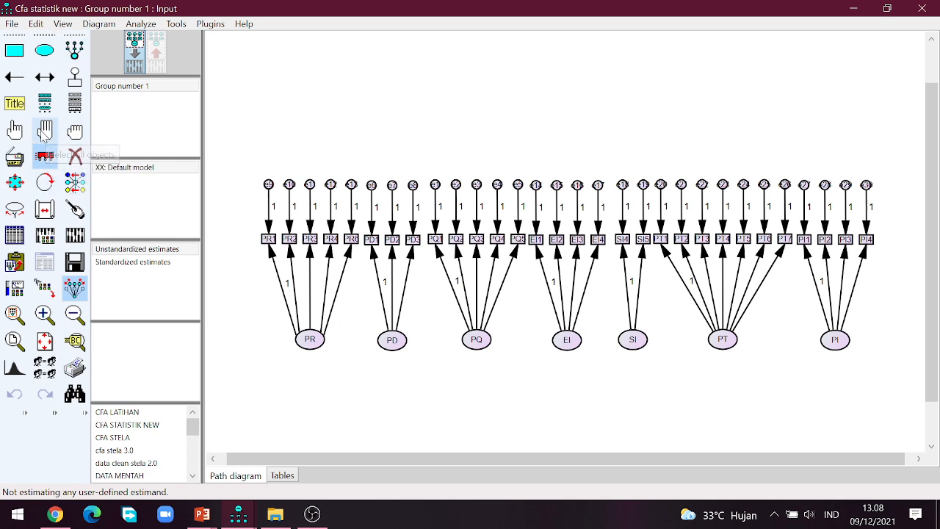
Try to draw covariances with all objects in the path diagram selected.
click(45, 130)
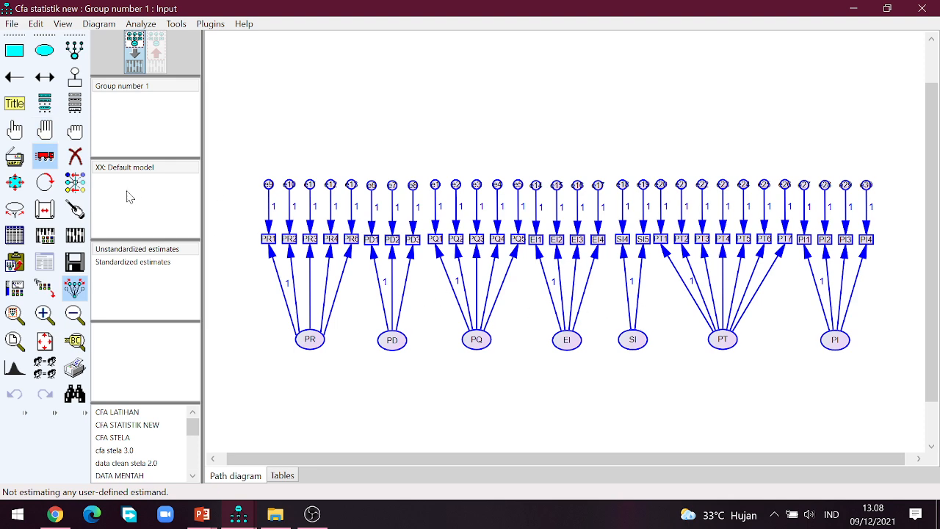
click(210, 23)
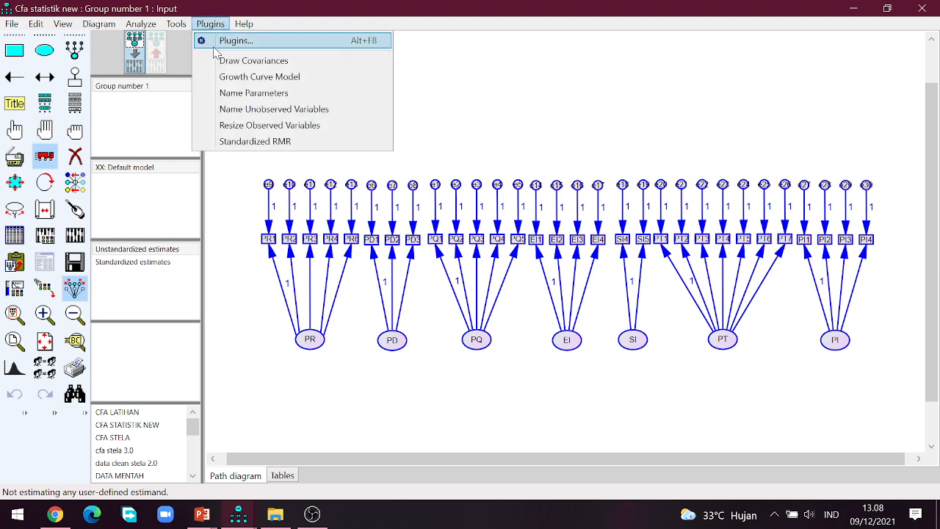
click(231, 64)
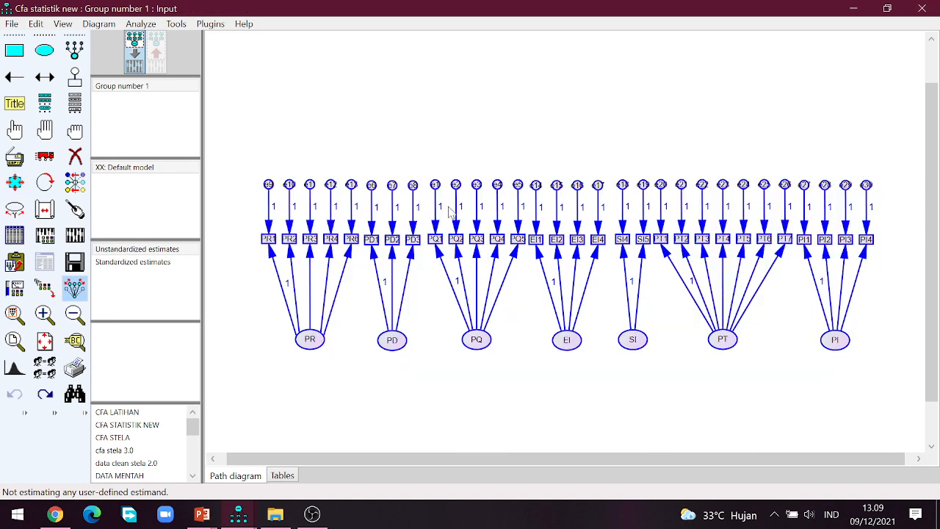
click(78, 135)
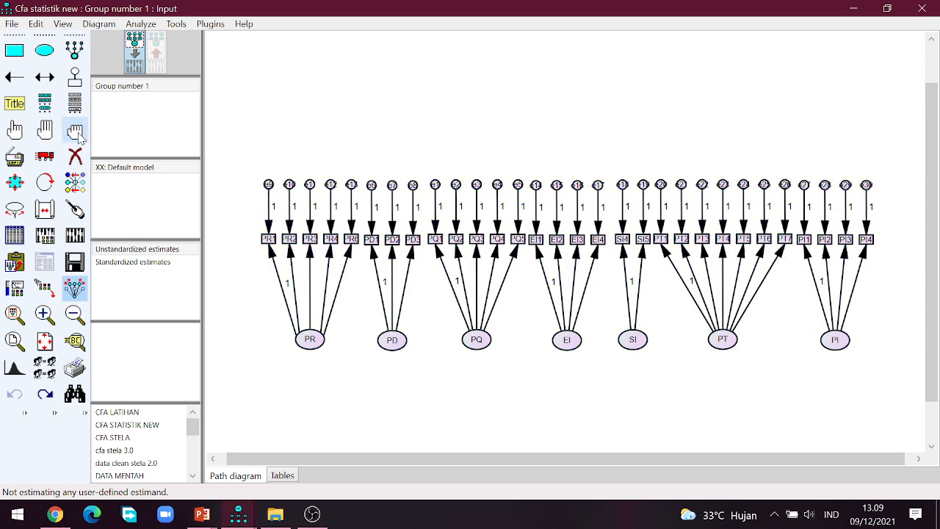
Draw covariances between all seven latent variables: PR, PD, PQ, EI, SI, PT and PI.
click(15, 130)
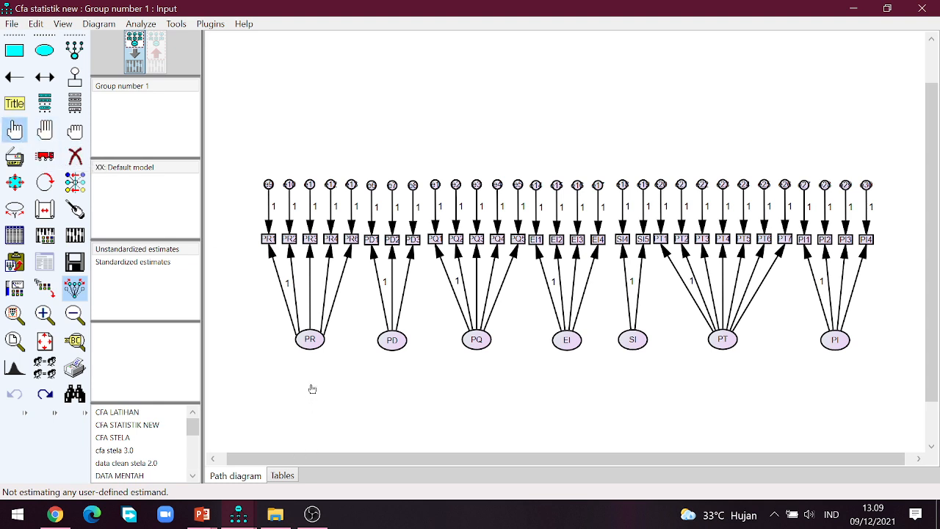
click(315, 350)
click(389, 351)
click(479, 348)
click(574, 348)
click(638, 343)
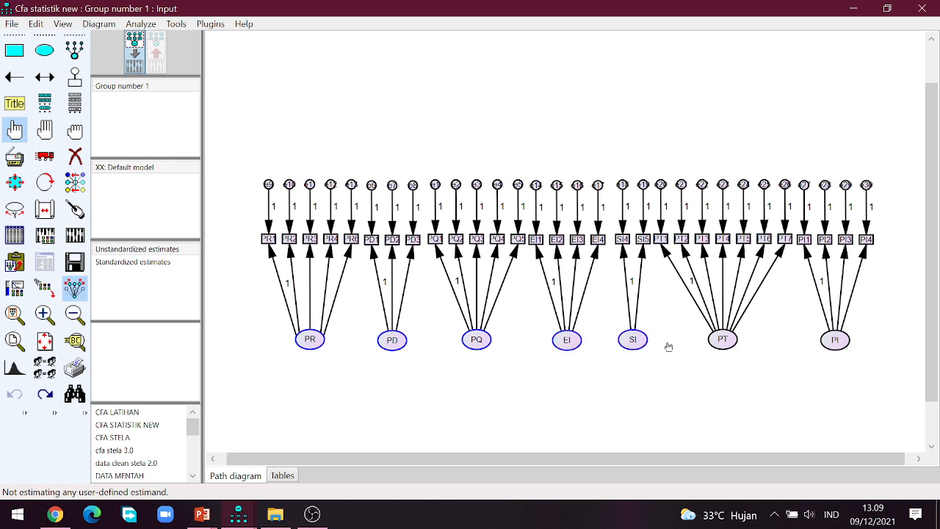
click(720, 343)
click(834, 351)
click(210, 24)
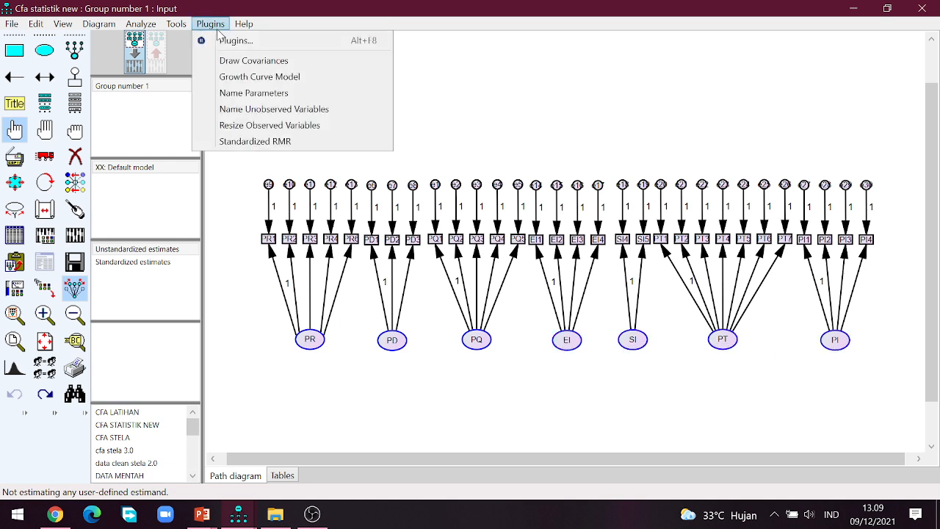
click(246, 62)
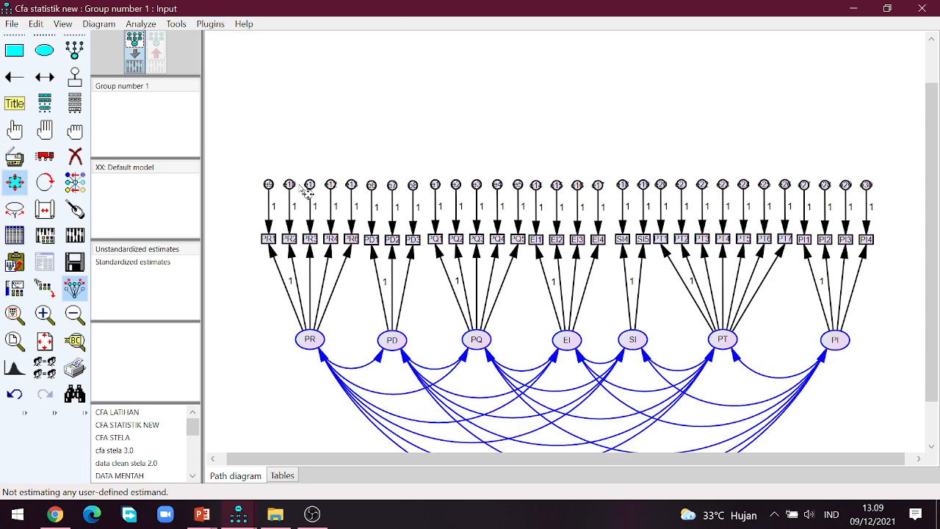
Select all objects of the path diagram and move the whole model slightly upward on the page.
scroll(340, 182, down, 2)
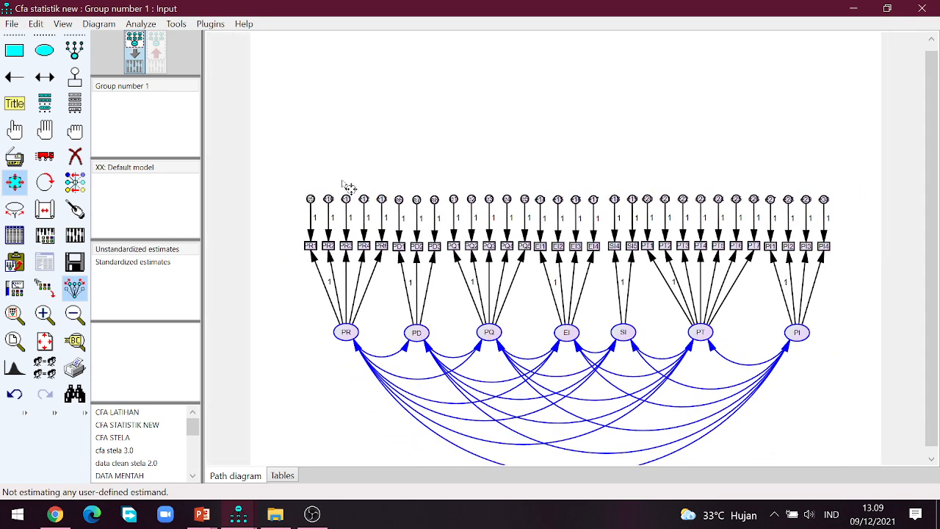
scroll(351, 188, down, 1)
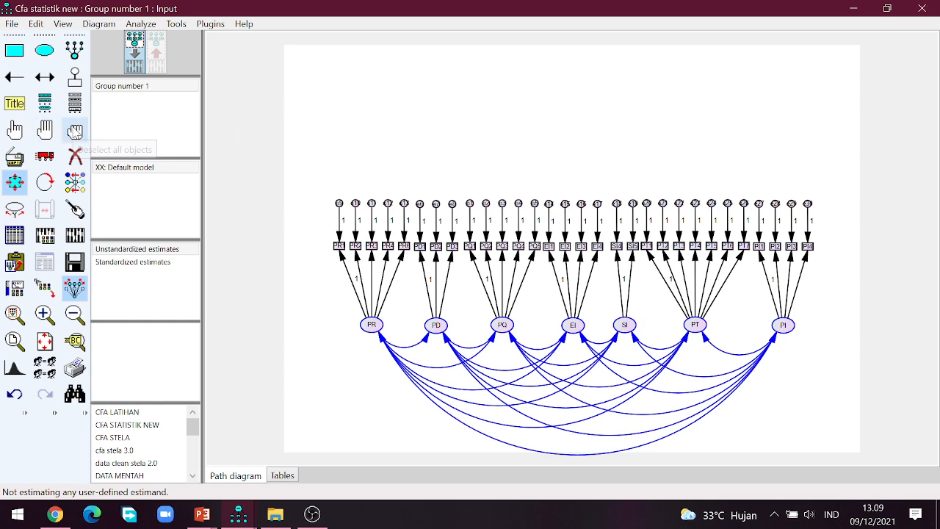
click(45, 132)
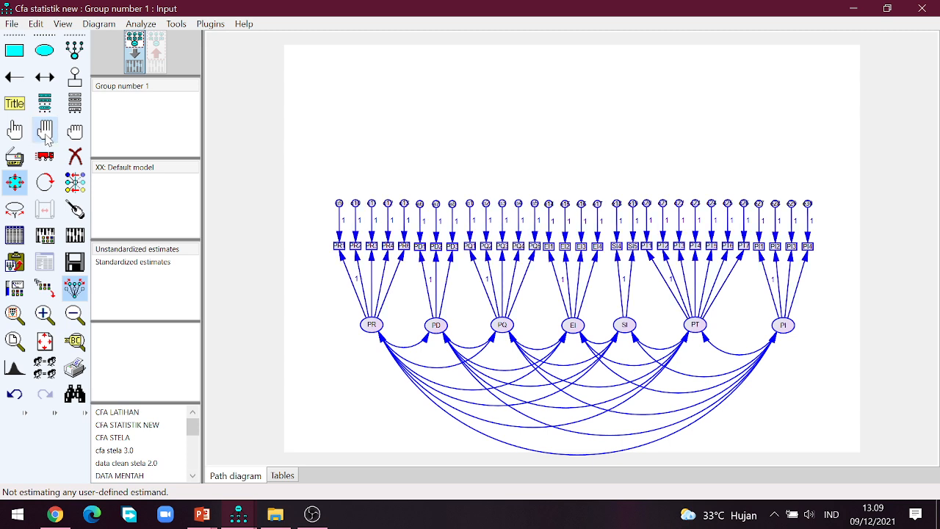
click(45, 155)
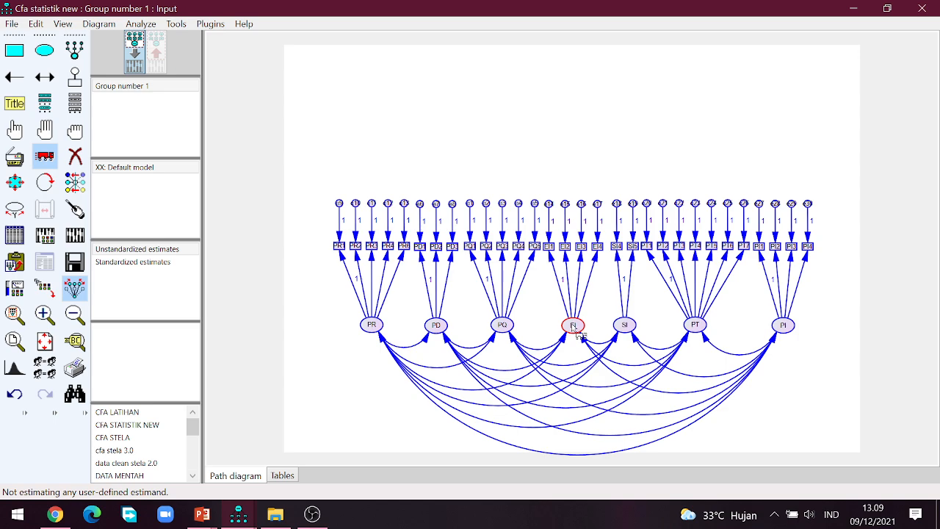
mouse_move(573, 329)
mouse_down()
mouse_move(574, 287)
mouse_move(574, 315)
mouse_up()
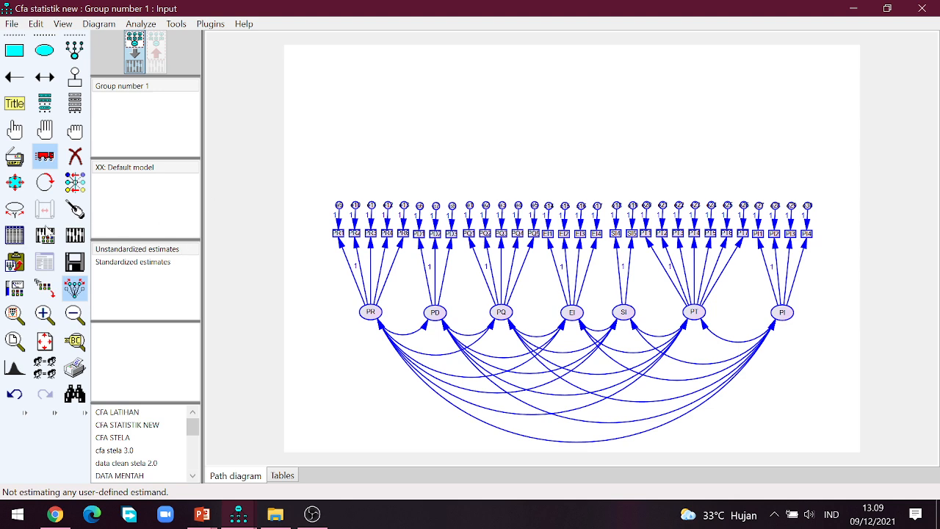
Try to rotate the indicators of PQ and PD so that they sit below their latent variables.
click(46, 184)
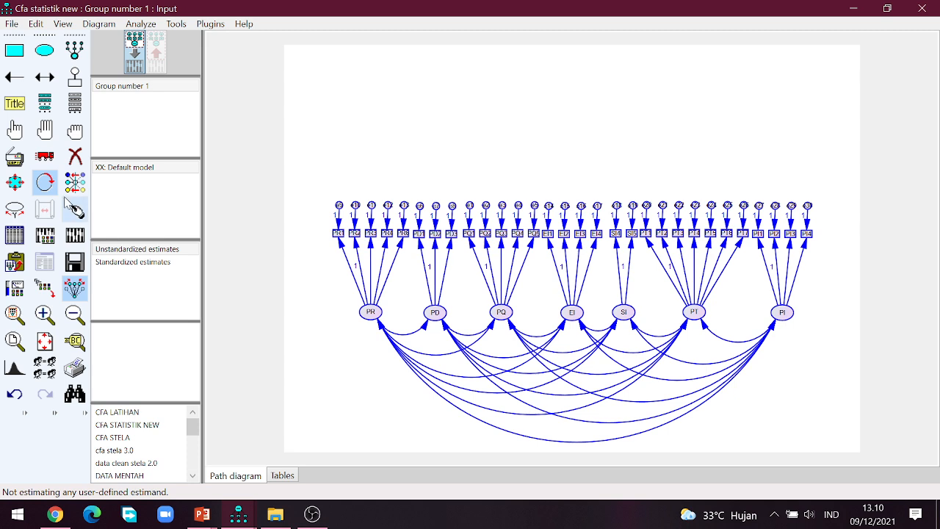
click(500, 314)
click(500, 314)
click(436, 316)
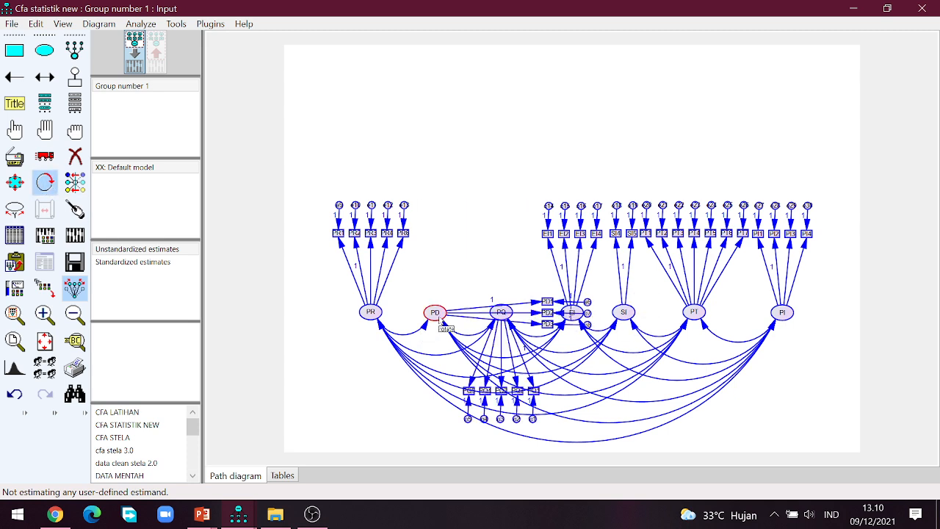
click(437, 318)
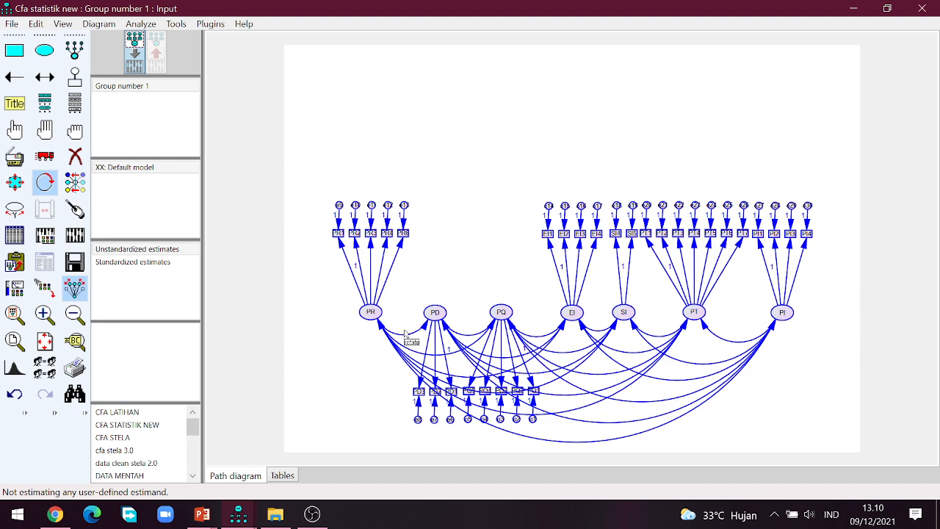
Undo the rotations of the PD and PQ indicators.
key(ctrl+z)
key(ctrl+z)
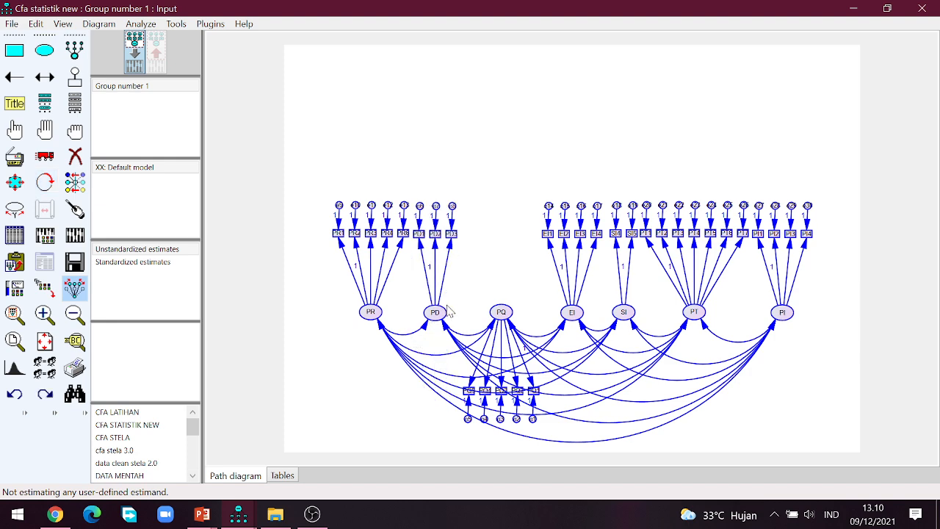
key(ctrl+z)
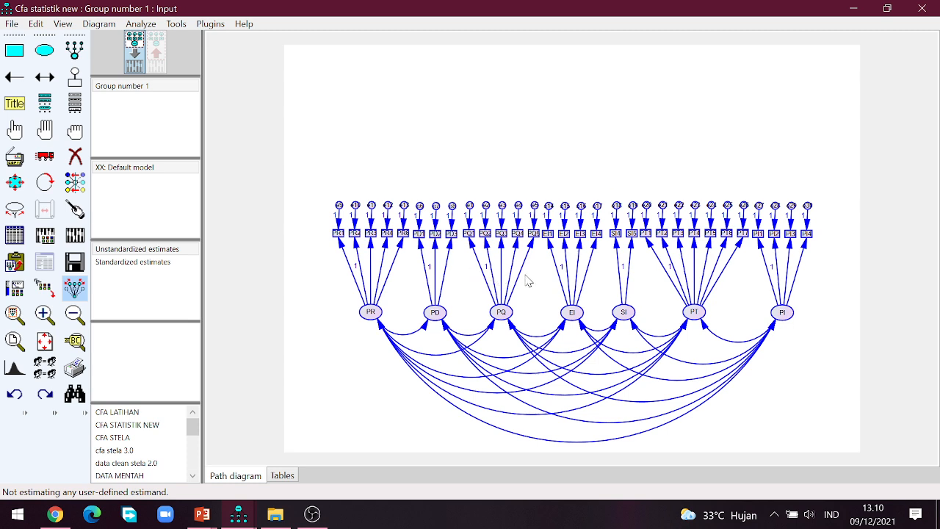
Enable standardized estimates, residual moments, modification indices, and indirect, direct & total effects in the analysis output options.
click(45, 236)
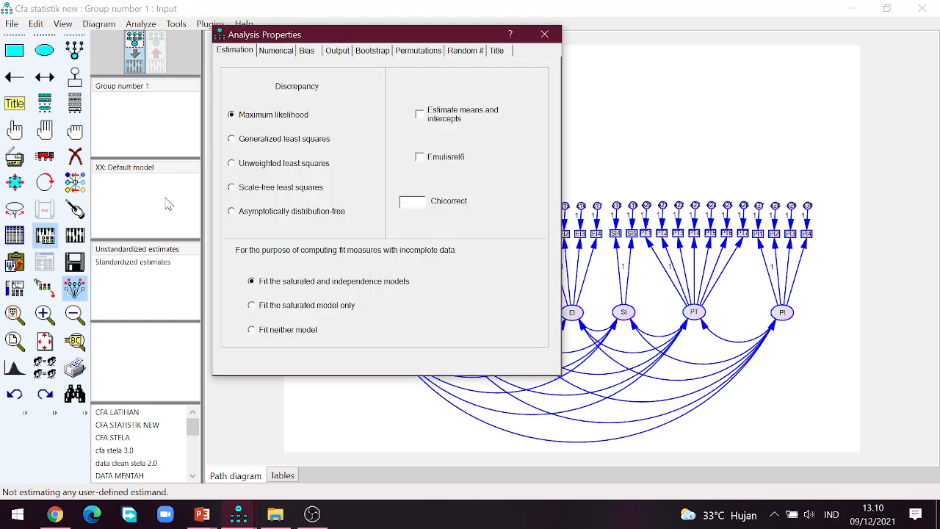
click(337, 50)
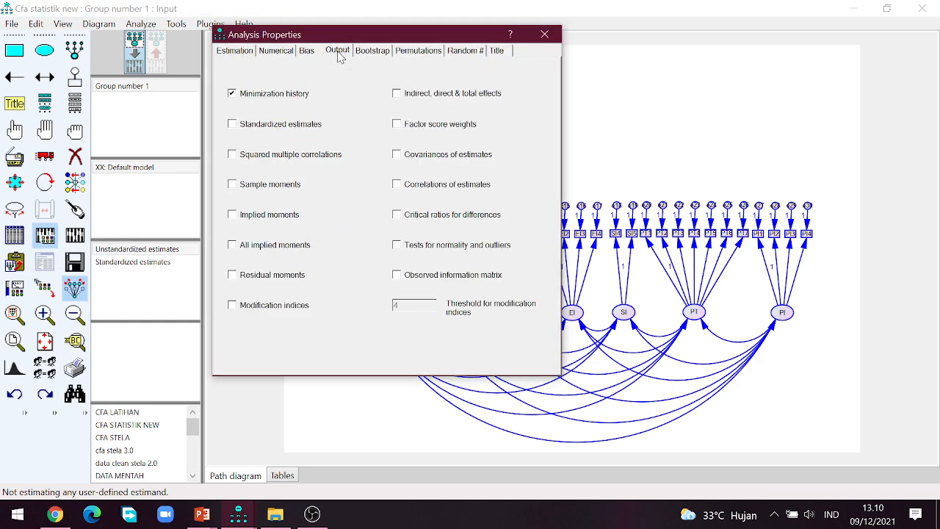
click(232, 124)
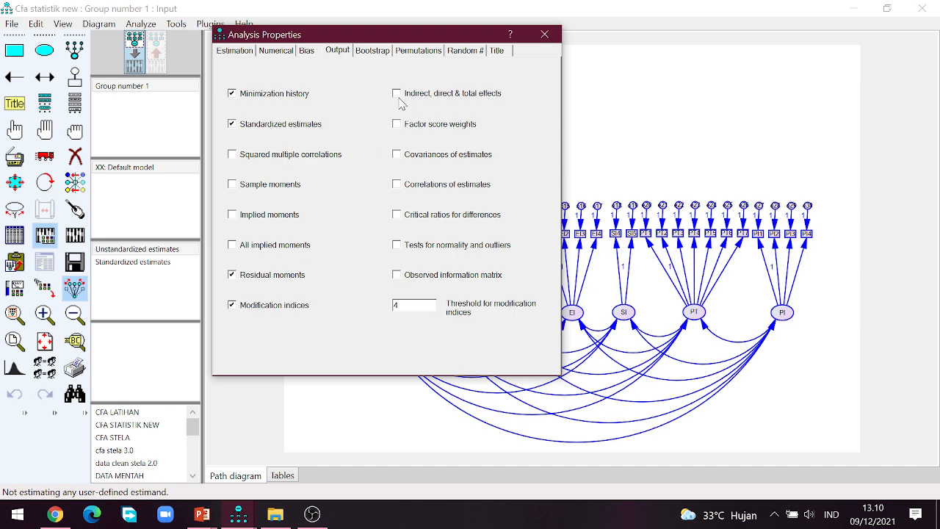
click(396, 93)
click(544, 35)
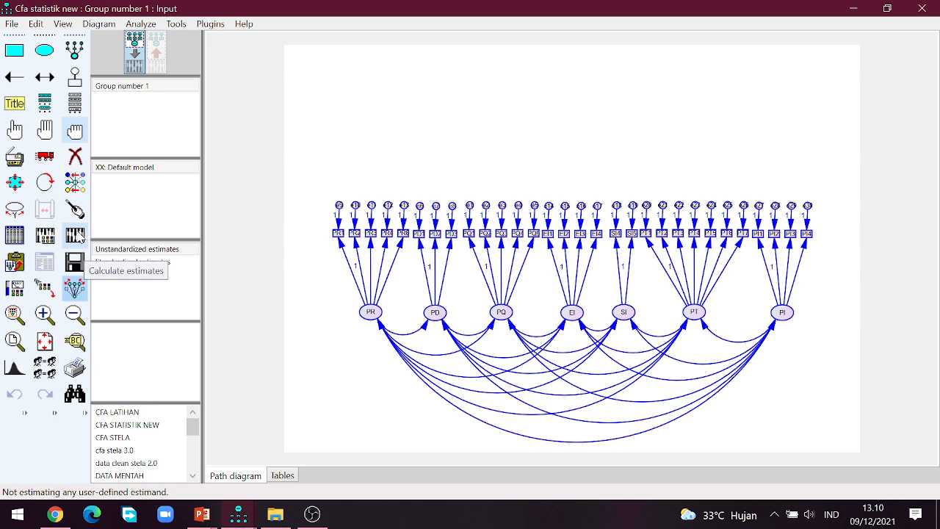
Calculate the model estimates and display them on the path diagram.
click(80, 234)
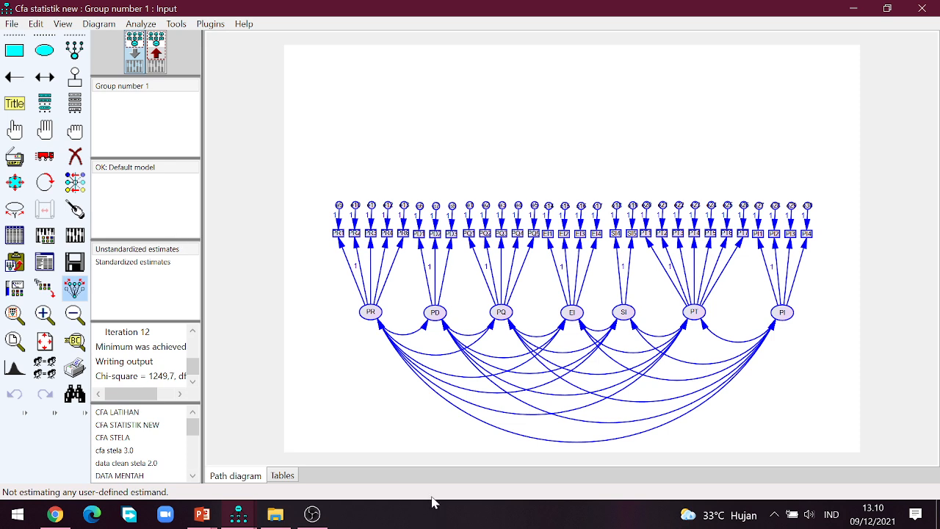
click(161, 61)
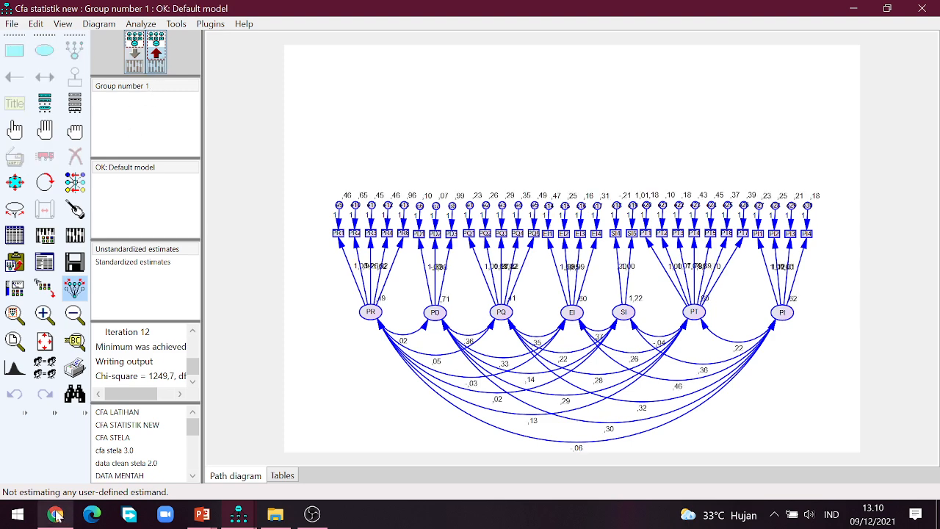
mouse_move(57, 516)
click(64, 459)
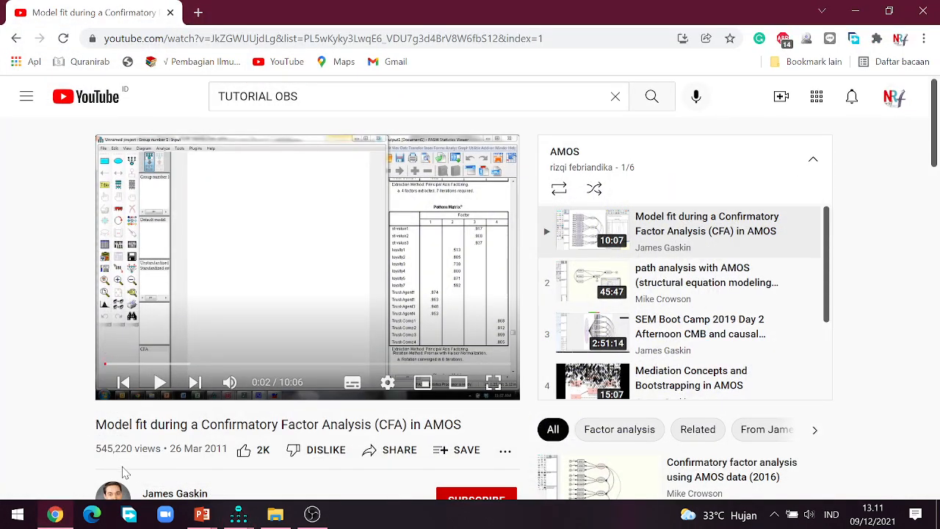
scroll(135, 473, down, 1)
scroll(136, 474, up, 1)
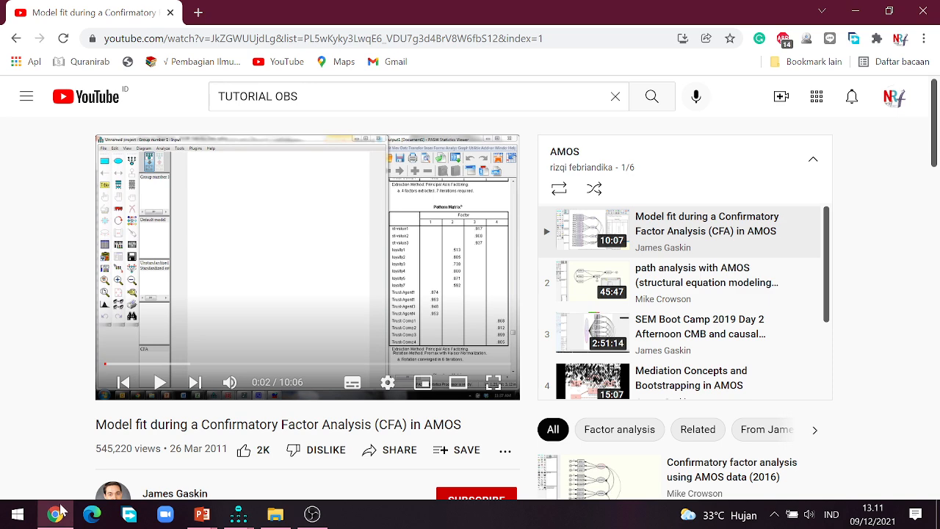
mouse_move(63, 511)
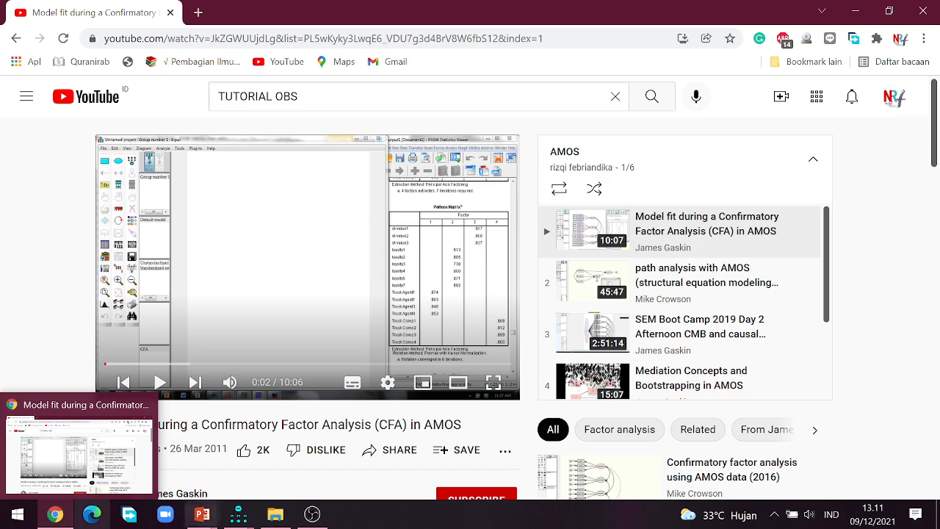
click(55, 514)
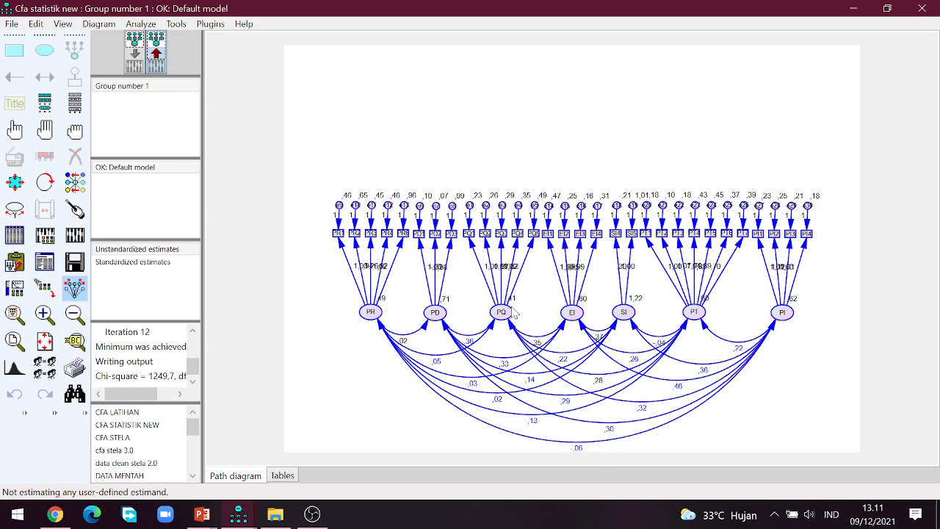
Open the text output and place it beside the Goodness of Fit Indices cut-off slide of 10.+CFA.ppt in PowerPoint.
scroll(372, 273, up, 4)
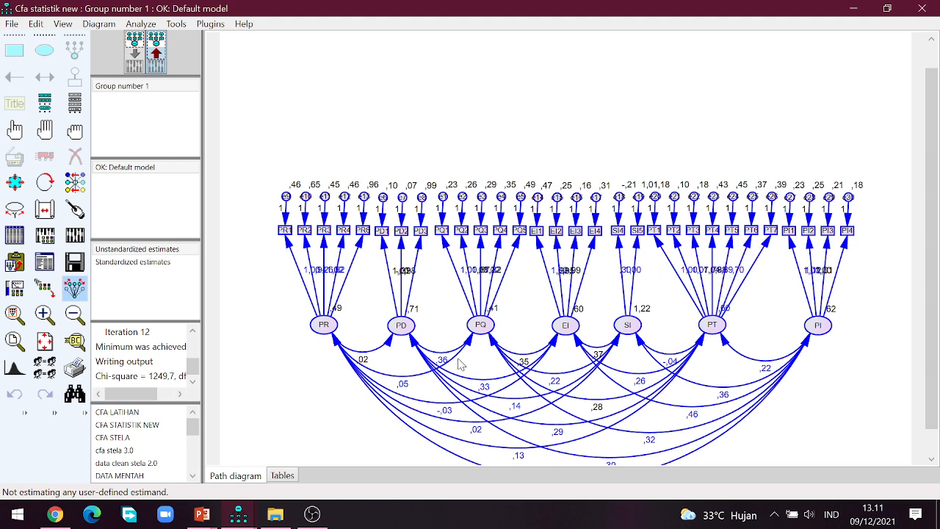
click(44, 264)
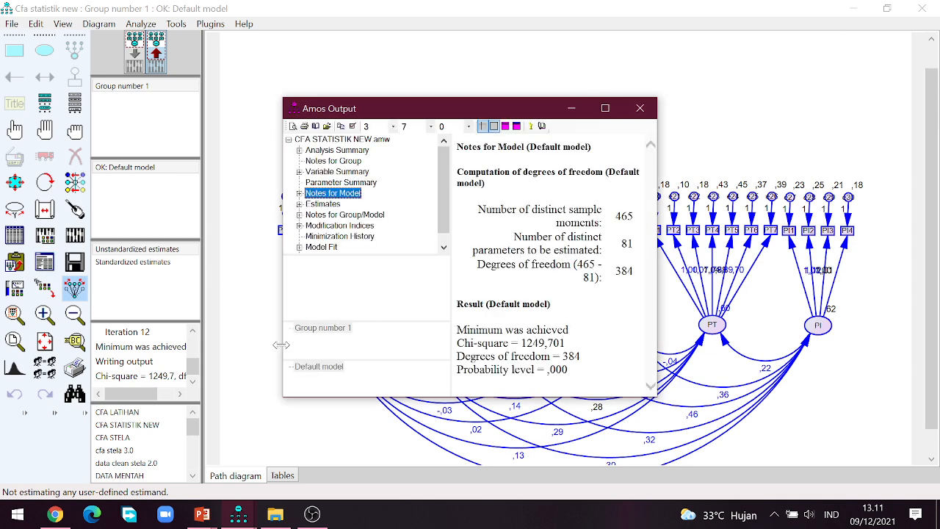
mouse_move(202, 514)
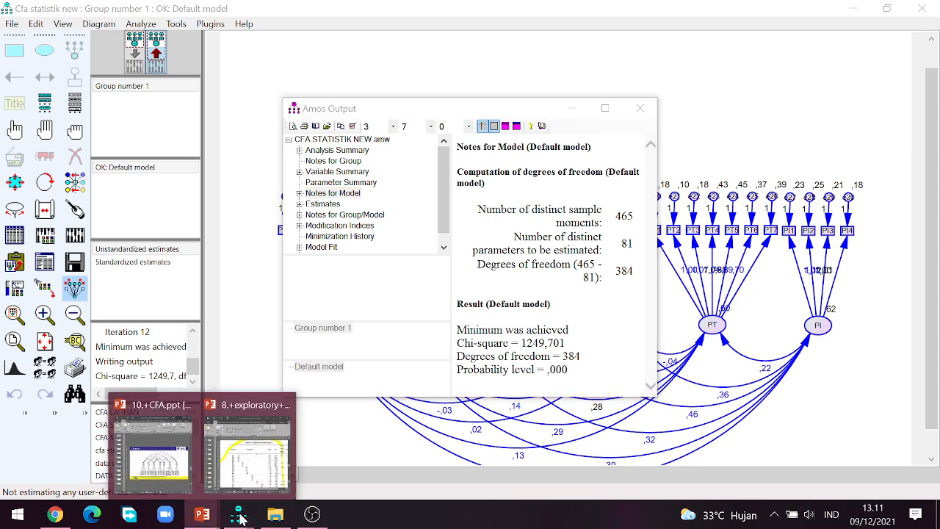
mouse_move(213, 441)
click(153, 452)
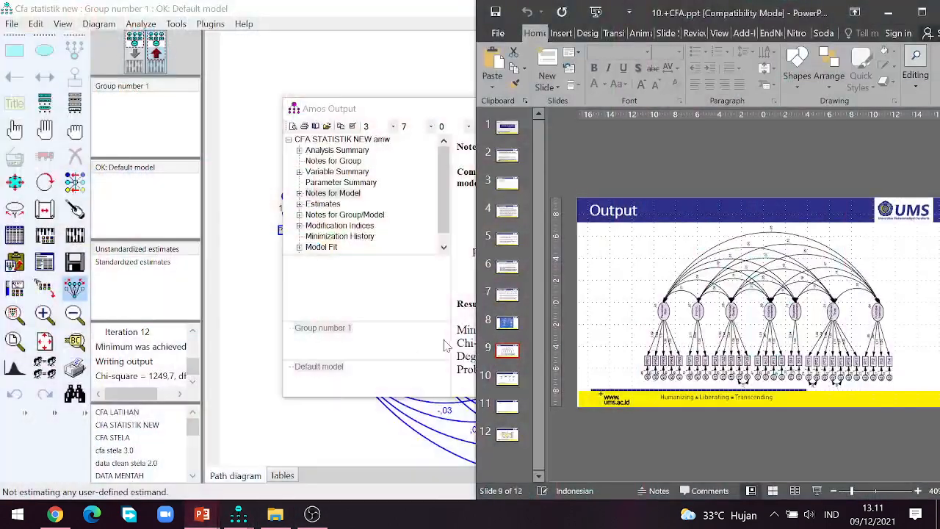
click(510, 323)
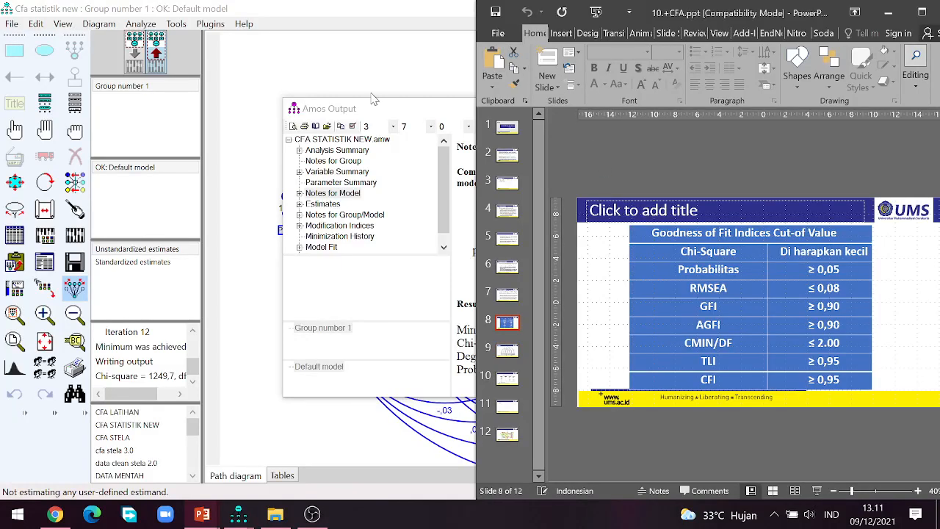
drag(380, 114, 176, 48)
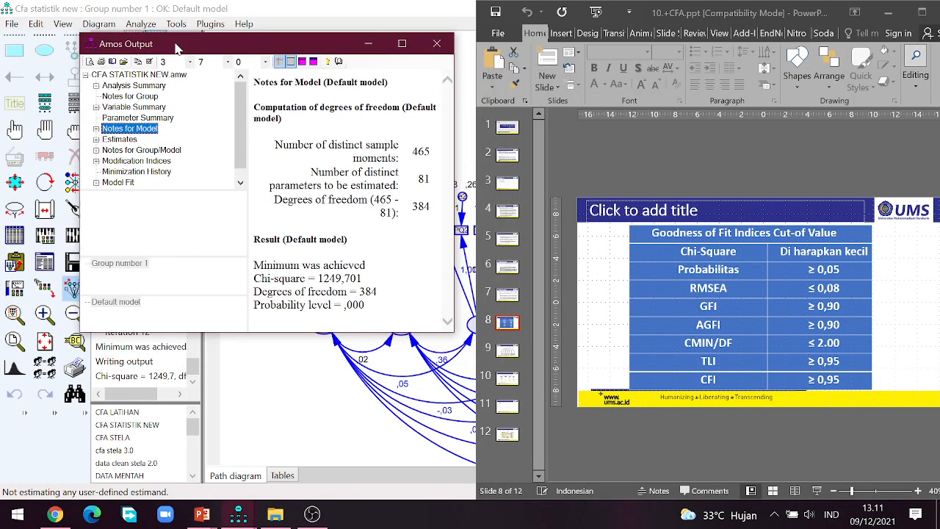
Compare the chi-square and degrees of freedom in Notes for Model with the goodness-of-fit table on slide 10.
scroll(785, 287, down, 1)
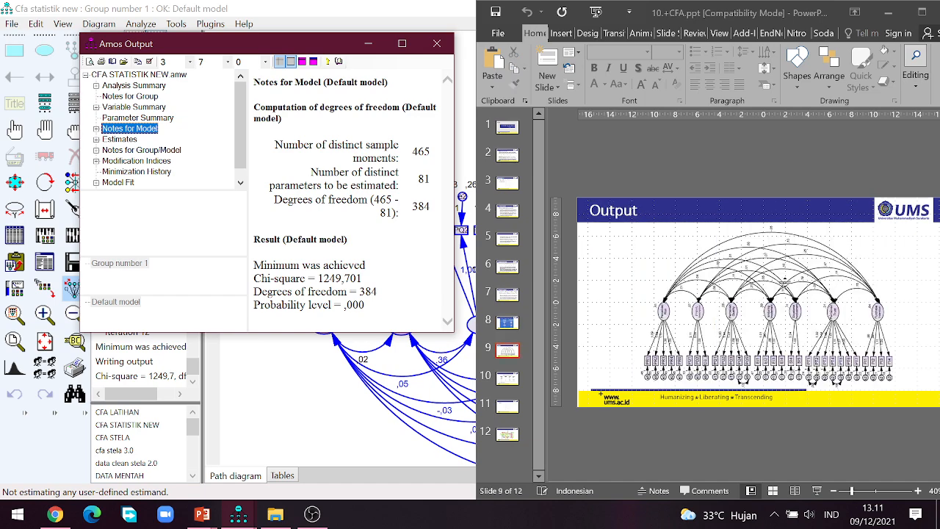
scroll(784, 287, down, 1)
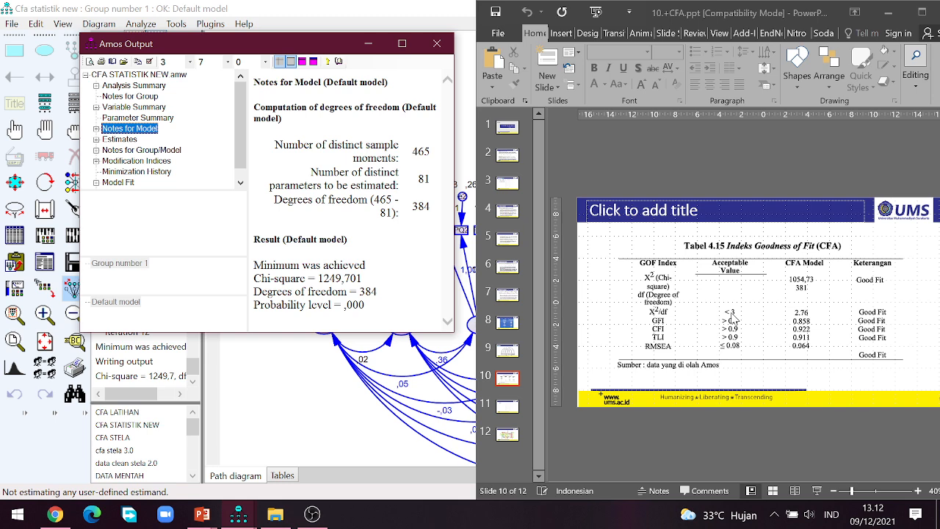
drag(319, 279, 391, 293)
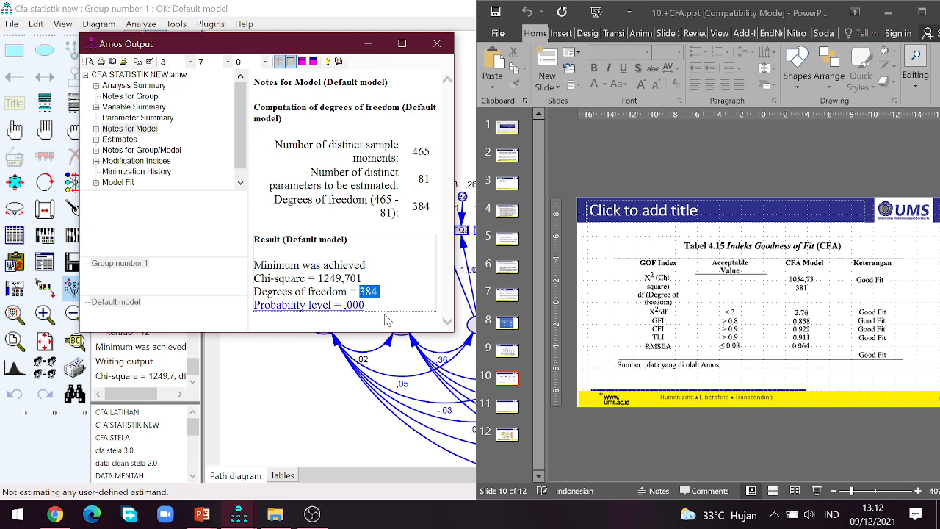
Open the Kalkulator app and reduce its window so that the model output stays in view.
click(18, 517)
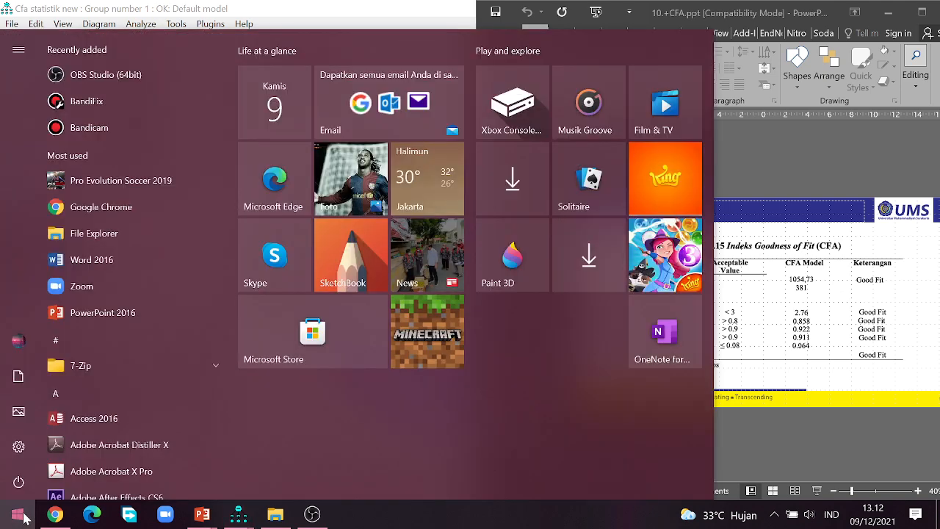
click(18, 517)
click(19, 516)
text(CALCU)
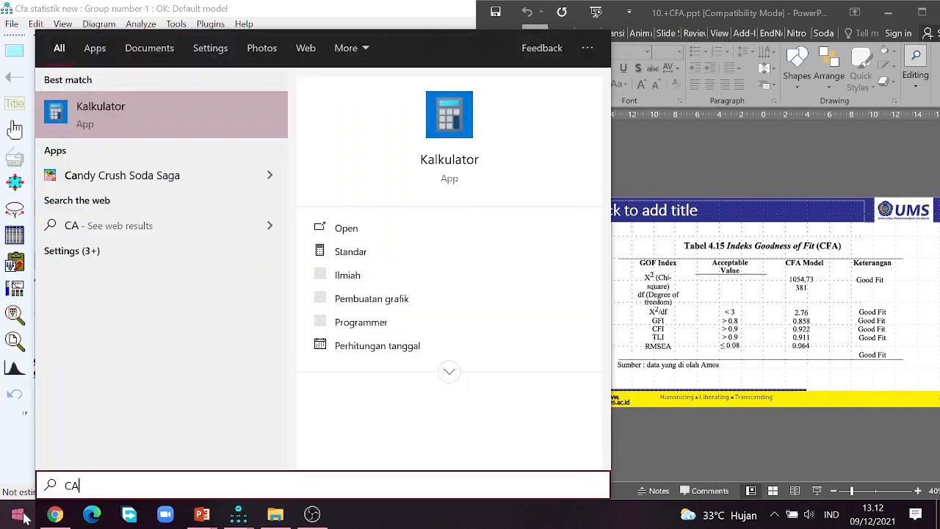
click(87, 122)
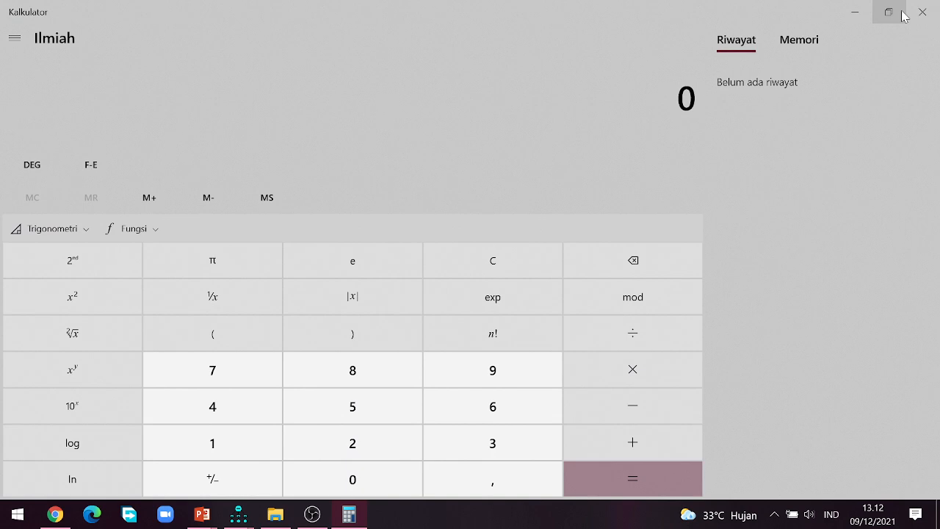
click(888, 12)
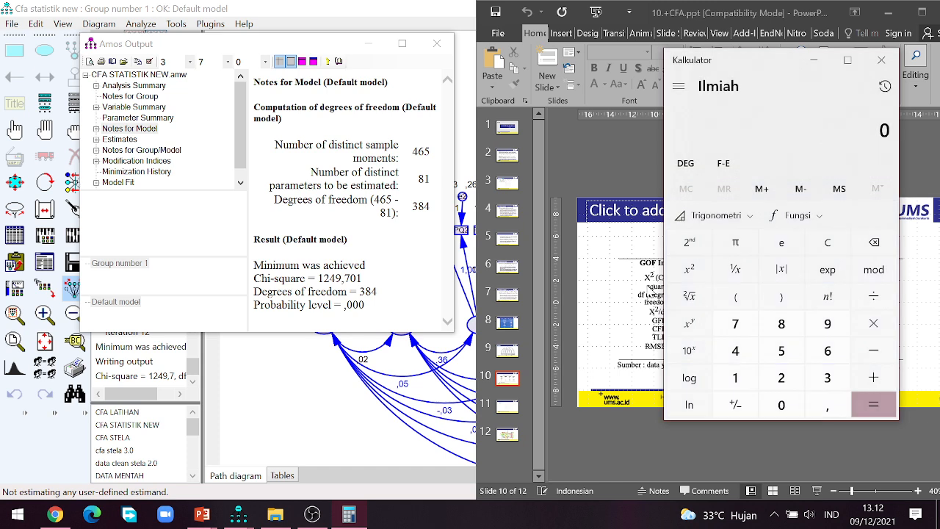
Divide the chi-square by the degrees of freedom (1249 ÷ 384) in Kalkulator, then close it.
click(757, 379)
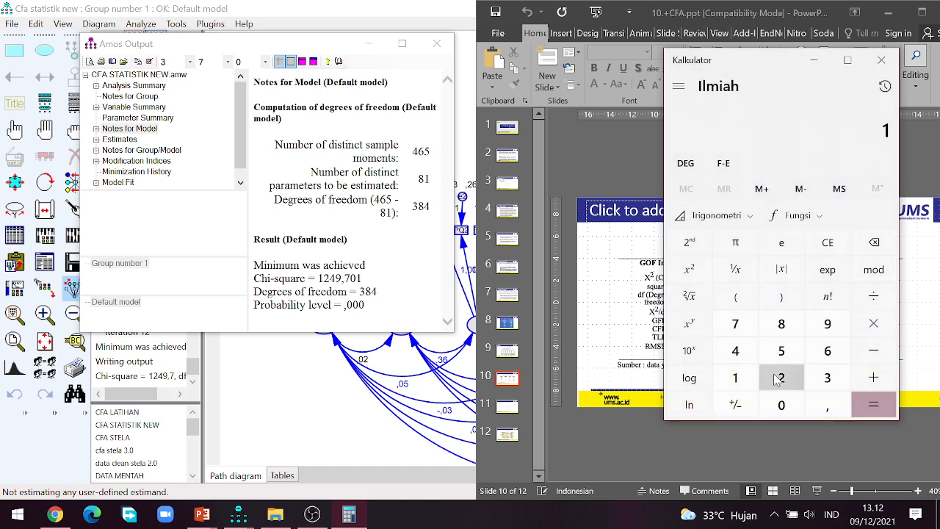
click(779, 378)
click(737, 351)
click(828, 325)
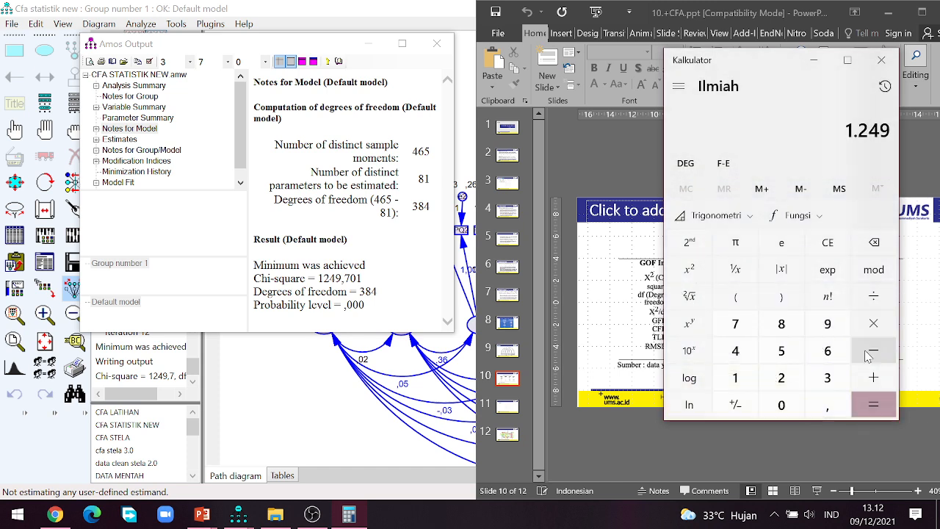
click(877, 298)
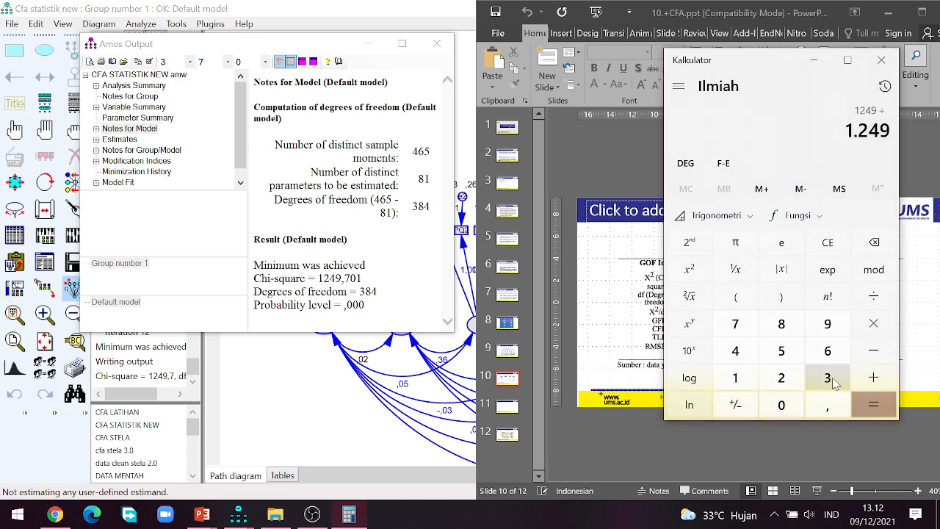
click(833, 379)
click(781, 325)
click(735, 351)
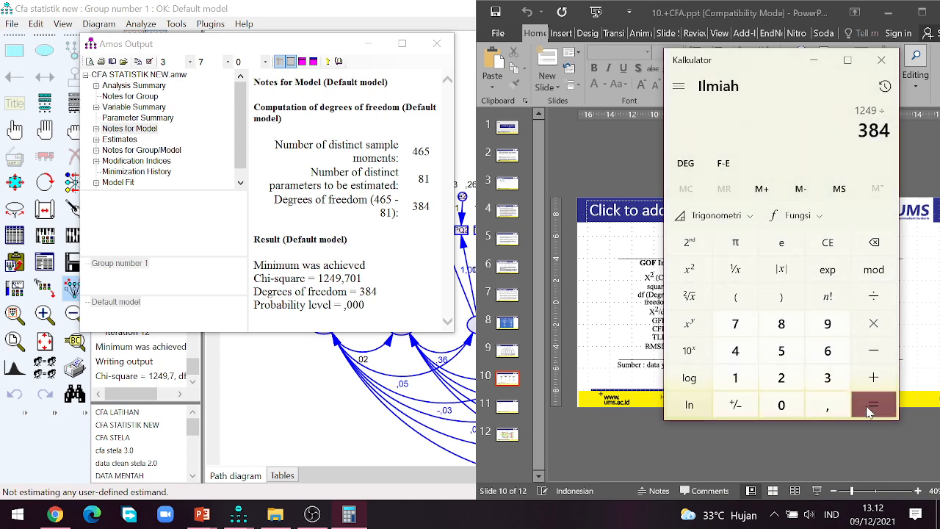
click(873, 404)
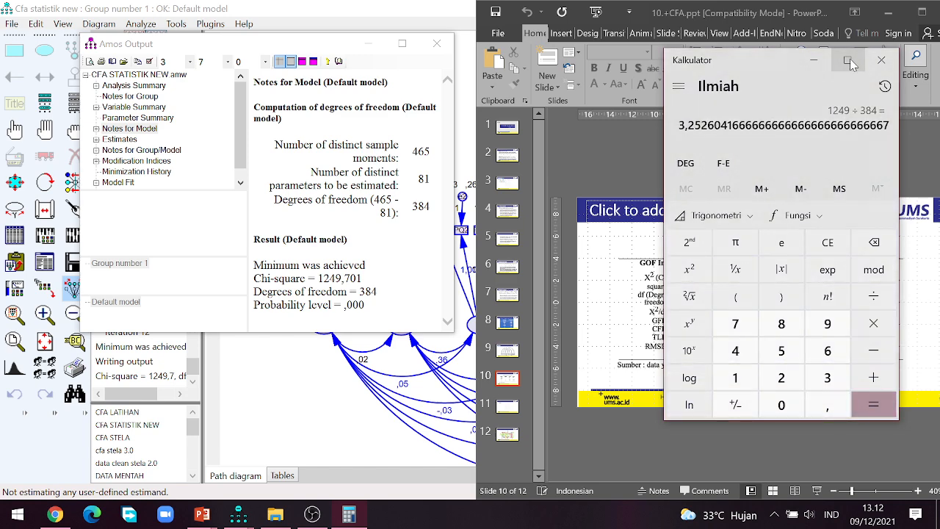
click(881, 60)
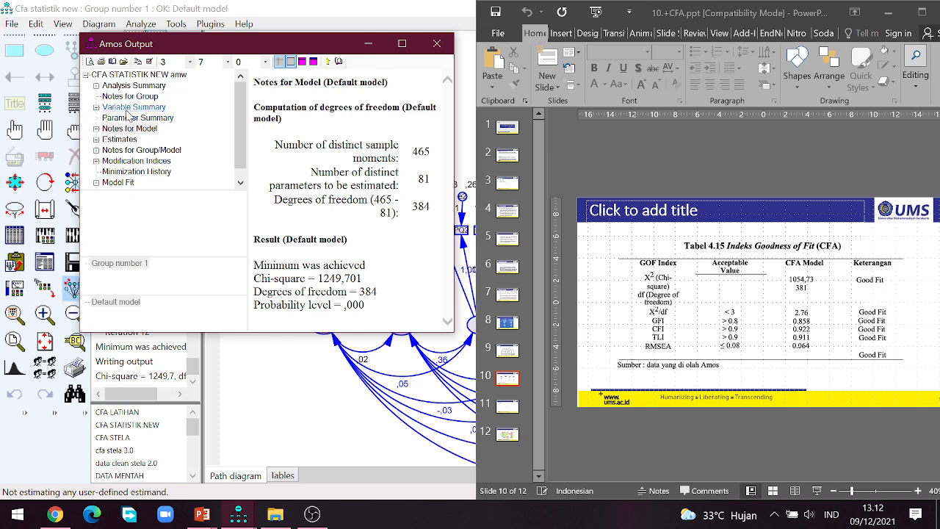
Compare the CMIN/DF, GFI, TLI and CFI of the default model in Model Fit with the acceptable values on slide 10.
click(125, 184)
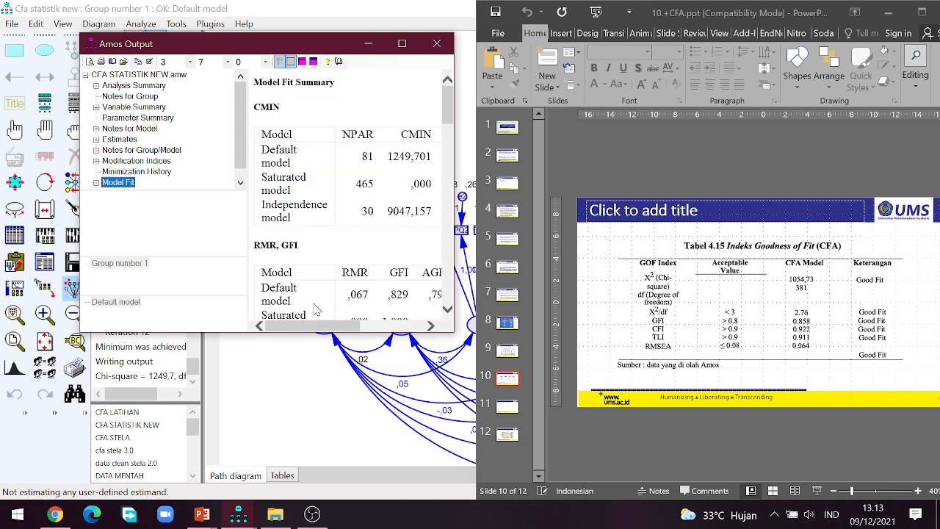
drag(300, 328, 359, 342)
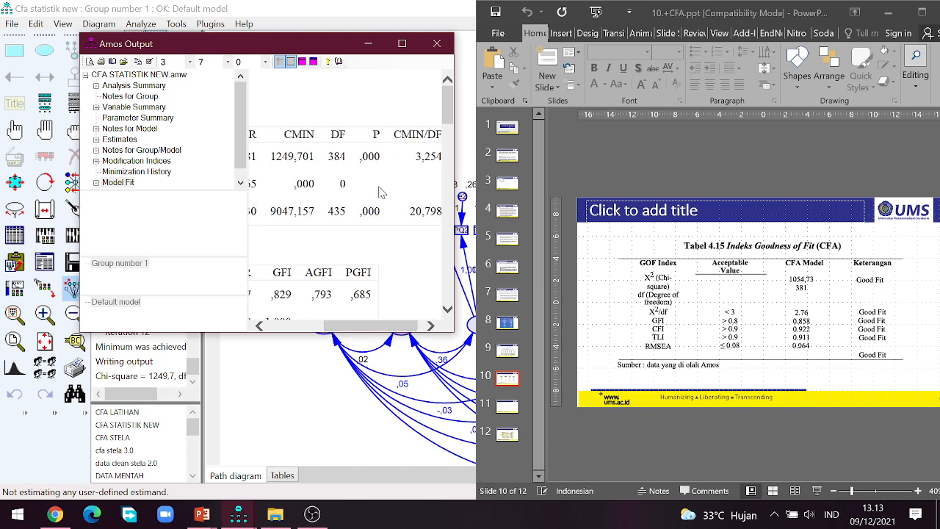
drag(383, 334, 377, 334)
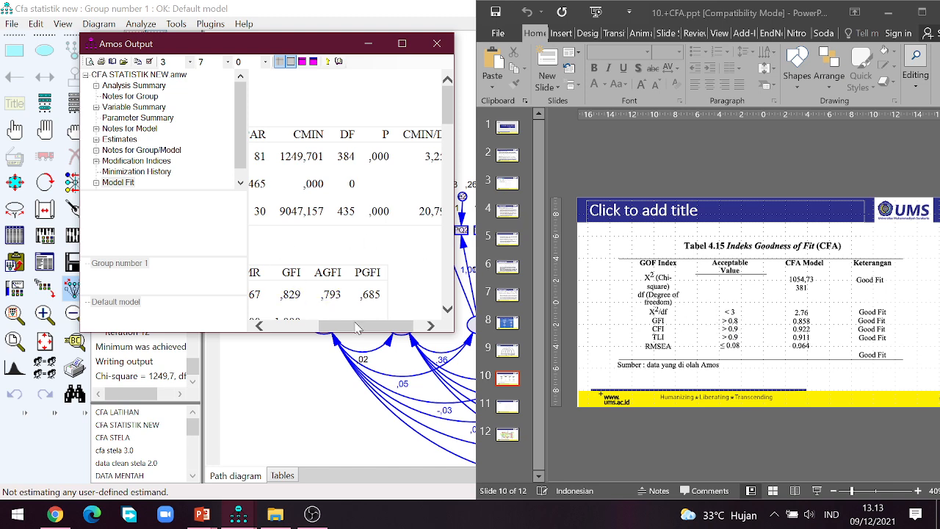
scroll(367, 252, down, 3)
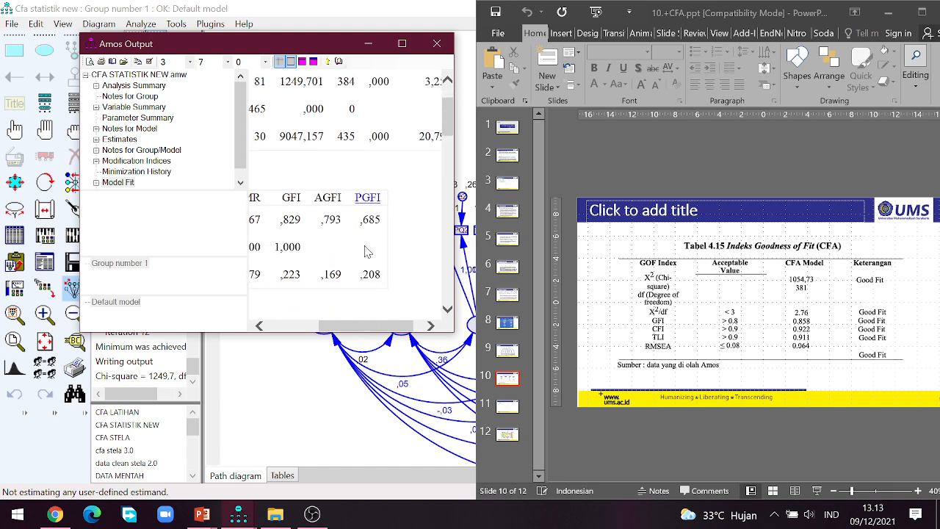
drag(397, 329, 357, 334)
scroll(360, 313, down, 4)
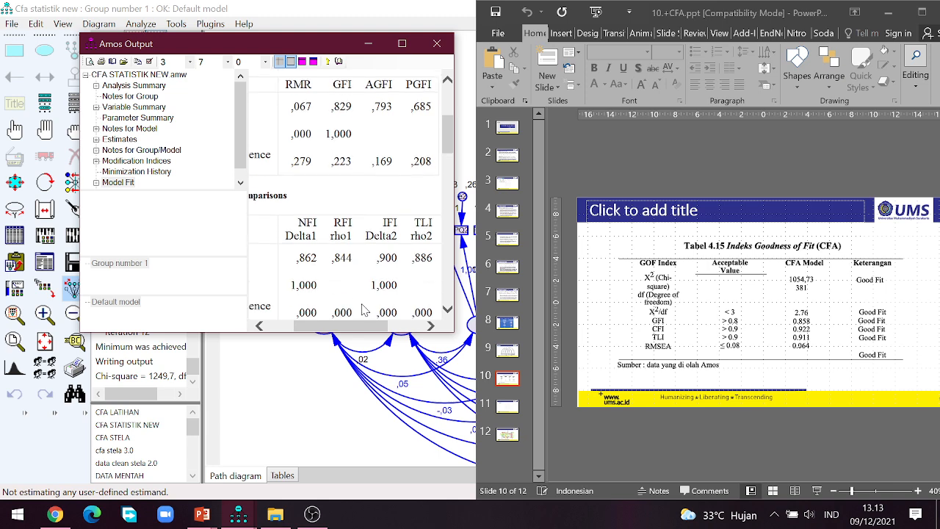
drag(362, 330, 391, 330)
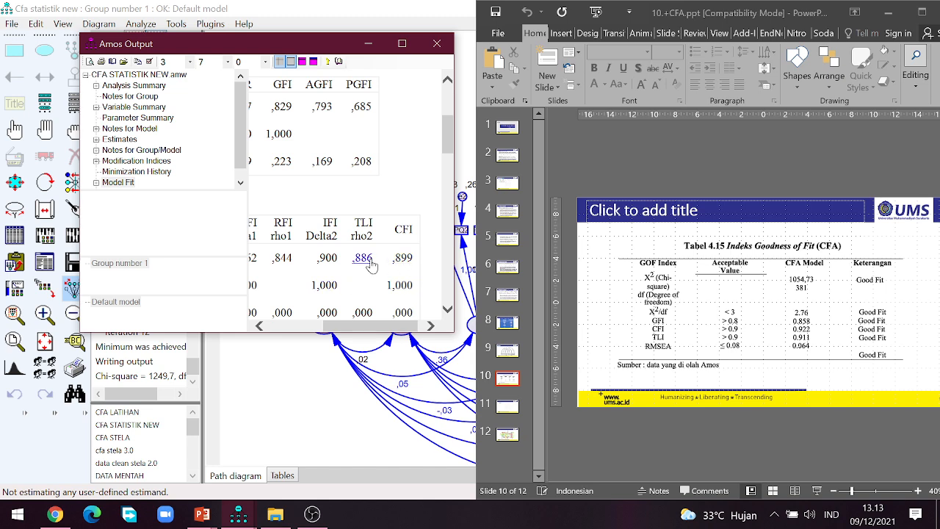
Check the RMSEA table in Model Fit against the slide's cut-off and dismiss the Realtek HD Audio Manager window.
scroll(363, 264, down, 3)
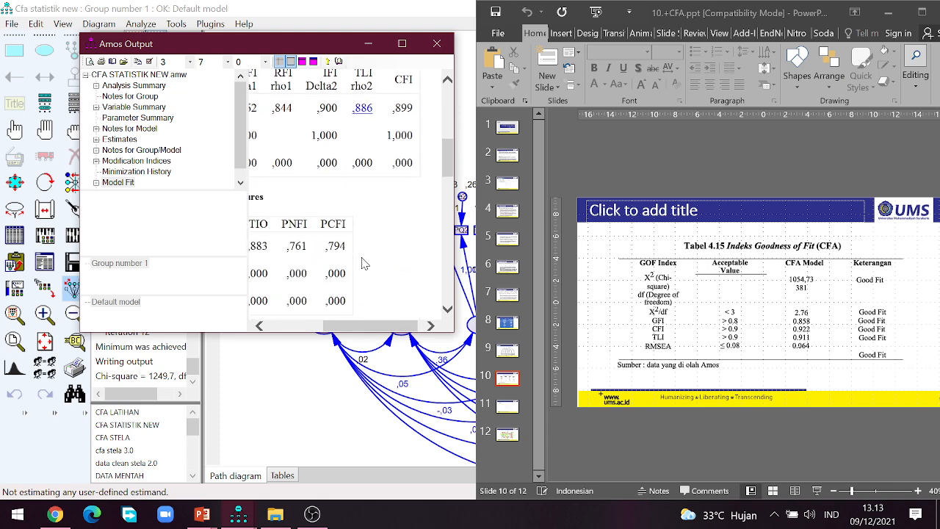
drag(402, 326, 345, 326)
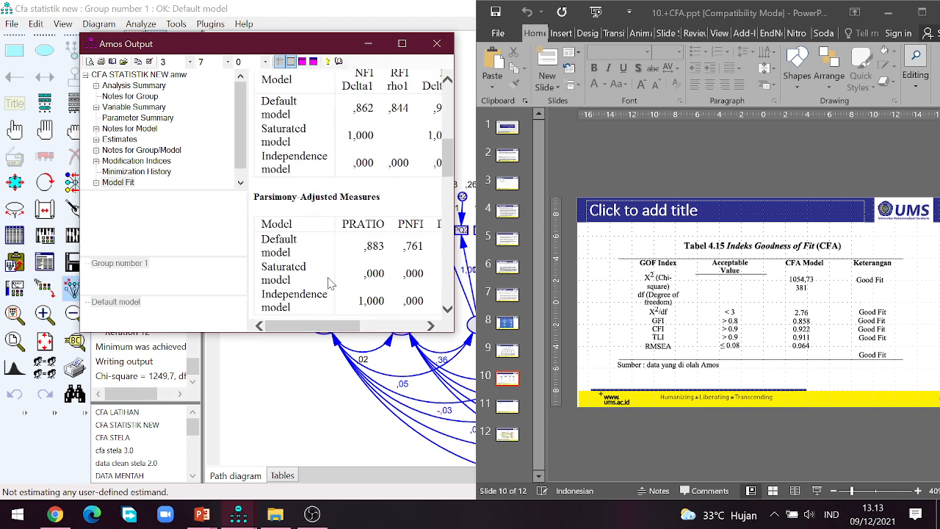
scroll(330, 282, down, 2)
scroll(331, 279, down, 6)
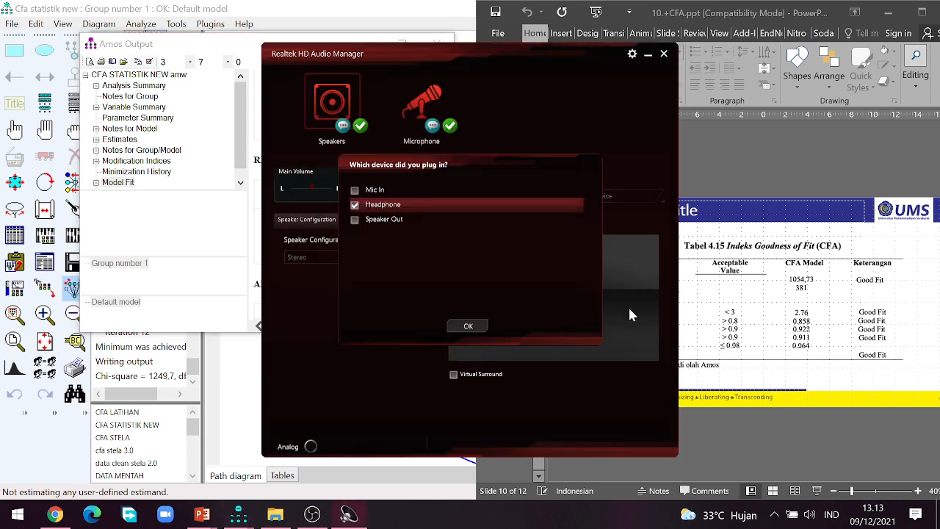
click(664, 54)
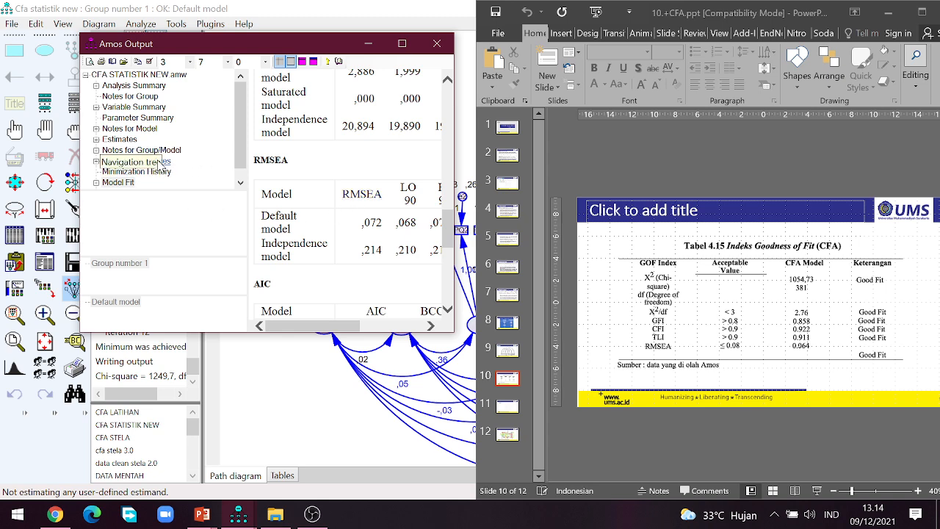
Show the Modification Indices covariances from the beginning in a maximized output window, with PowerPoint minimized.
click(136, 160)
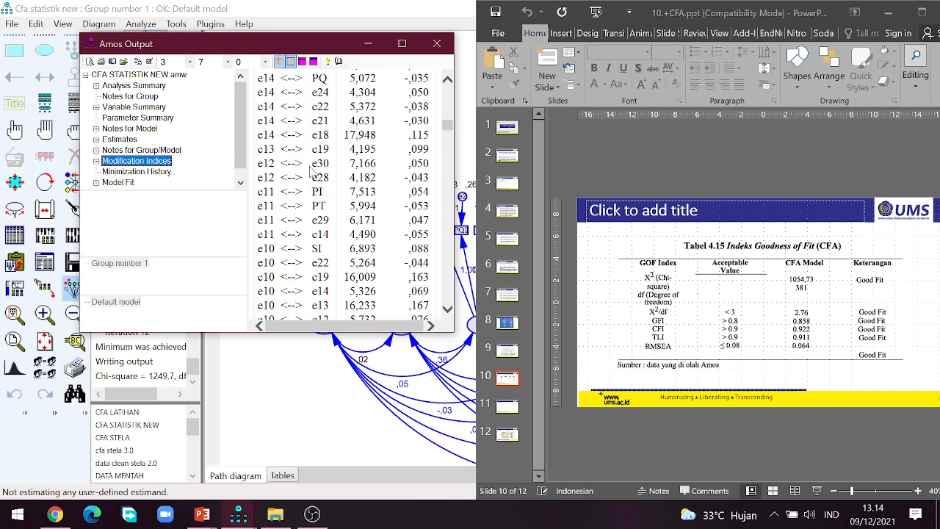
scroll(371, 95, down, 3)
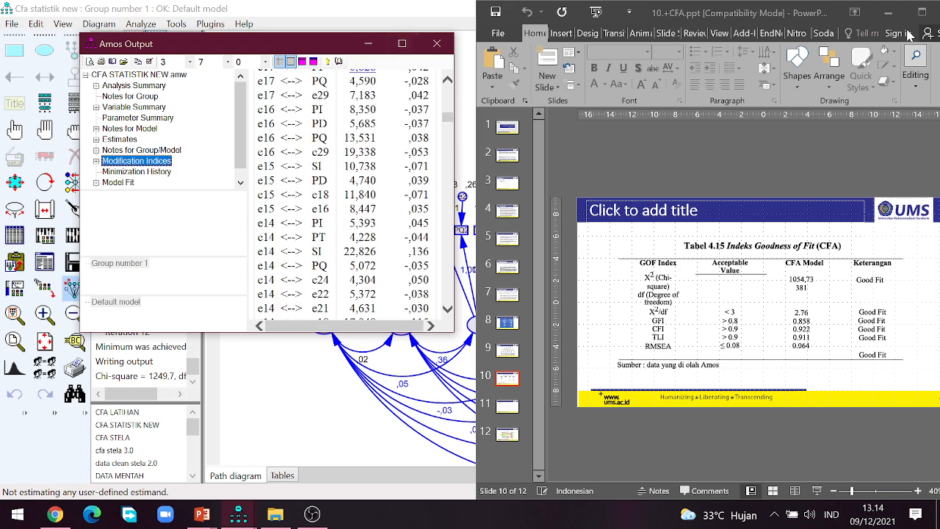
click(887, 15)
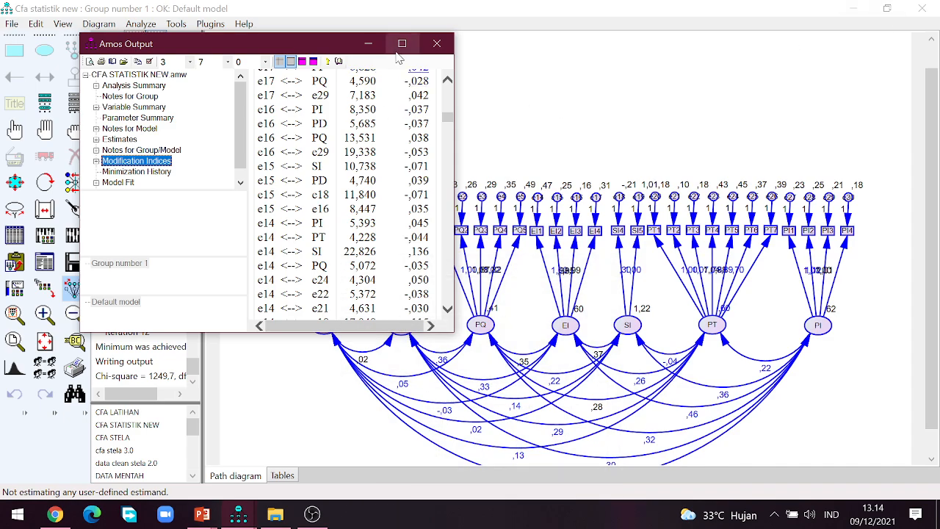
click(403, 45)
scroll(492, 154, up, 10)
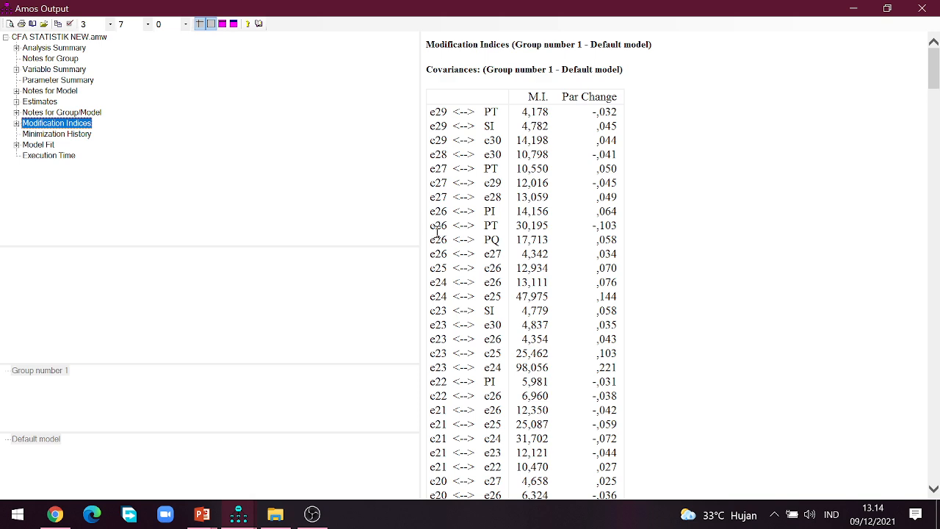
Minimize the output, return to the input path diagram and deselect all its objects.
click(853, 9)
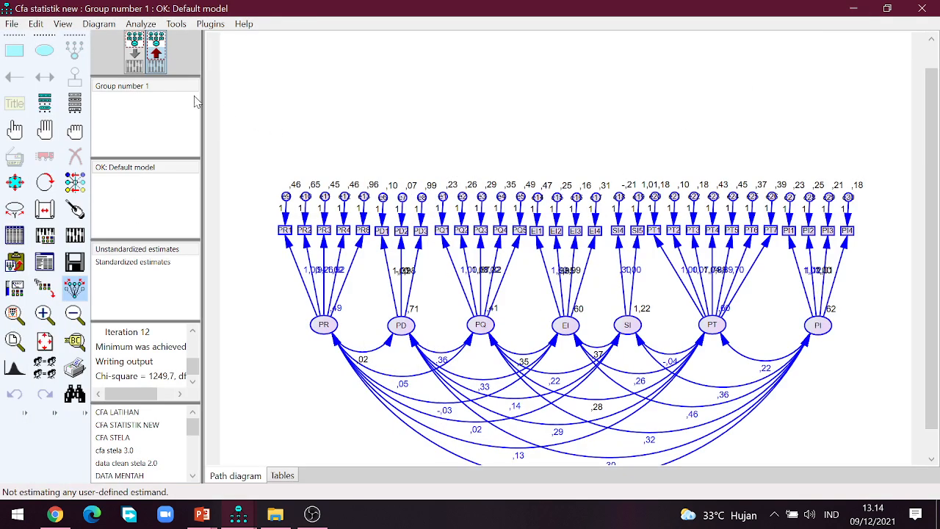
click(76, 242)
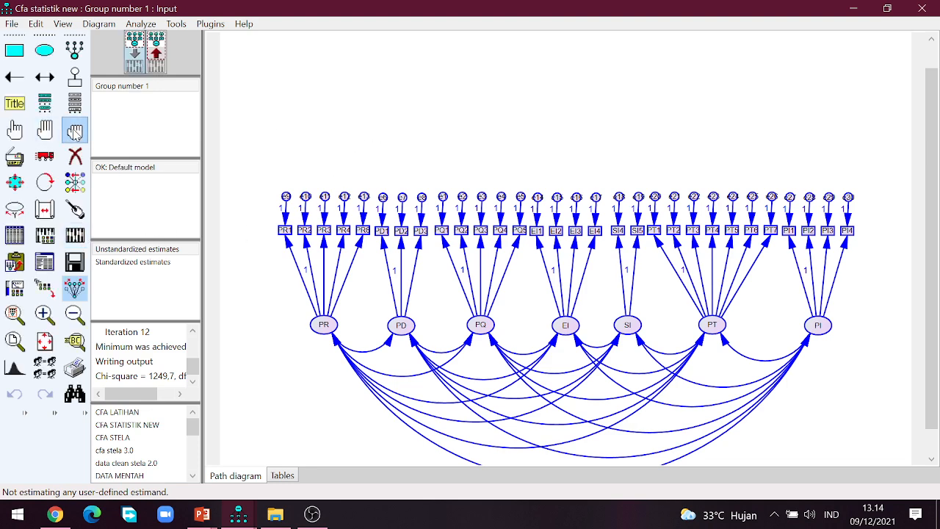
click(75, 130)
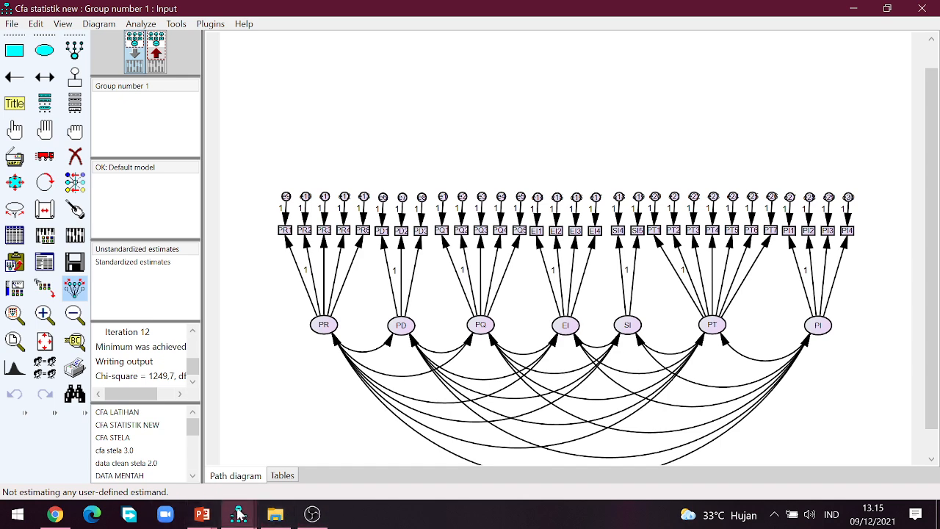
Switch to the Latihan statistik cfa model, calculate its estimates and open the text output.
mouse_move(240, 517)
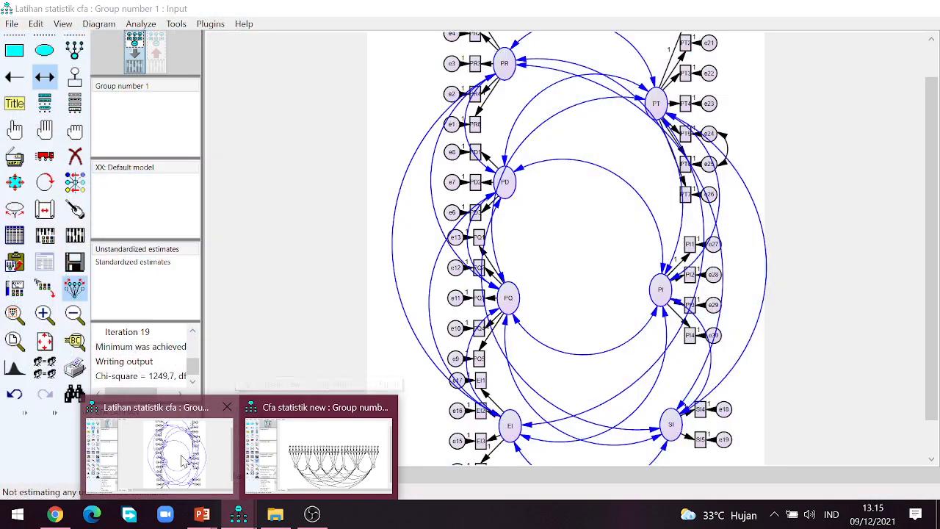
click(181, 461)
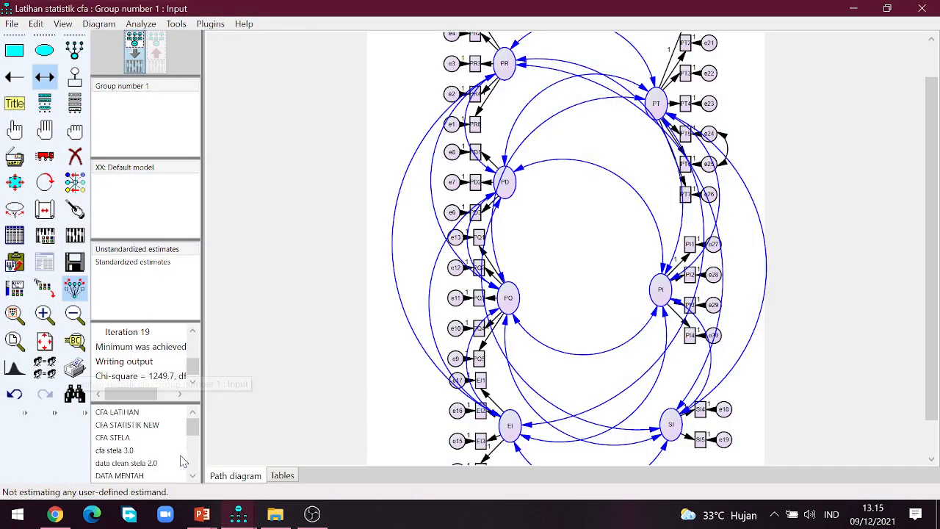
click(83, 241)
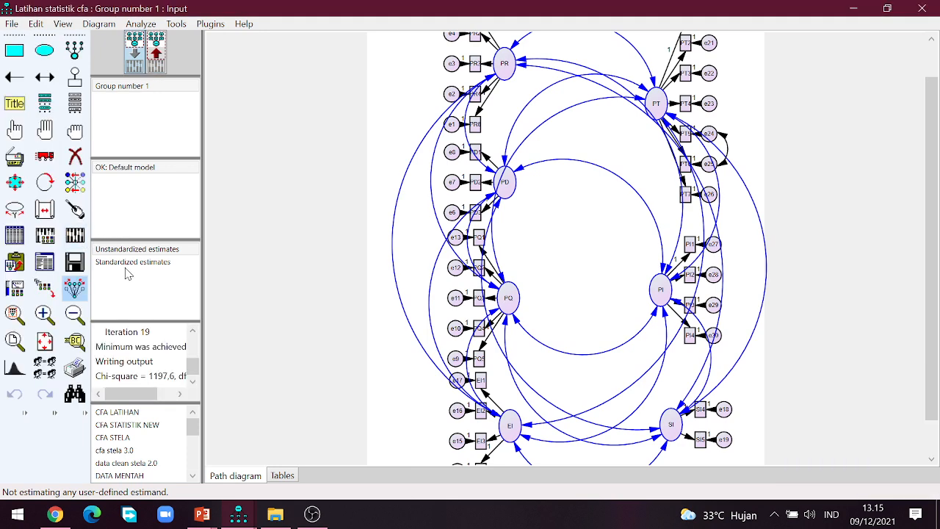
click(44, 262)
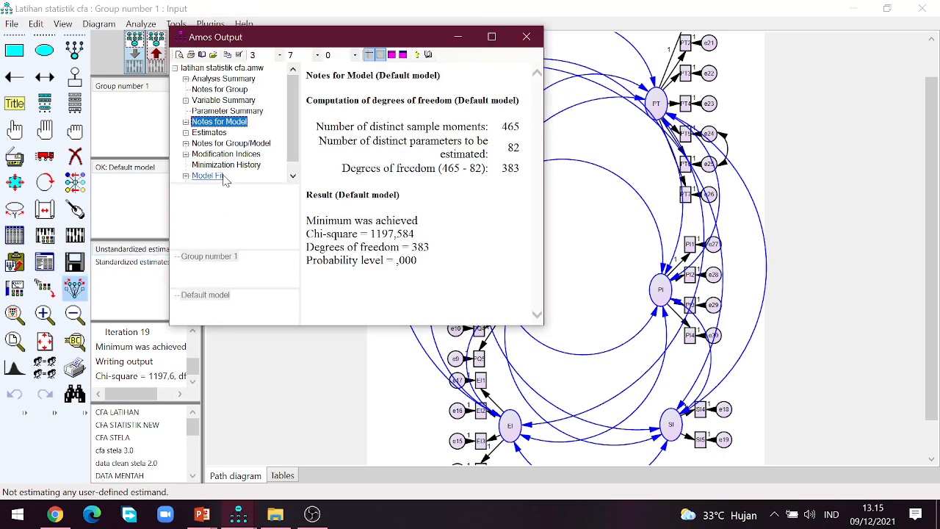
Examine the covariance Modification Indices of the Latihan statistik cfa model for error pairs with the largest M.I. values.
click(230, 153)
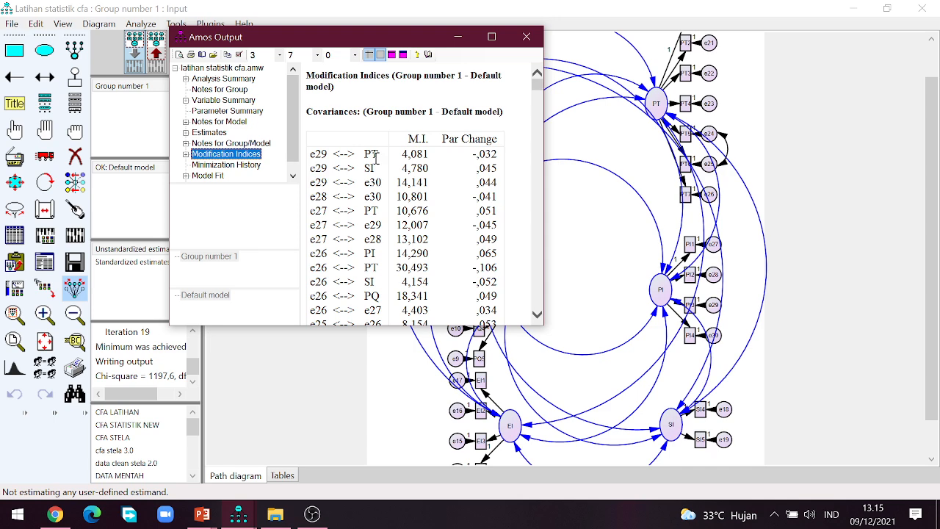
scroll(376, 159, down, 3)
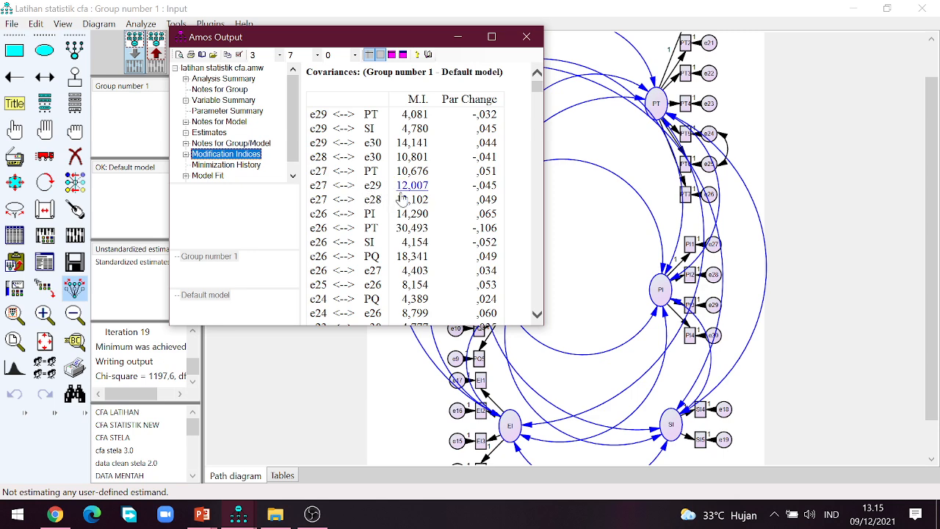
scroll(412, 189, down, 1)
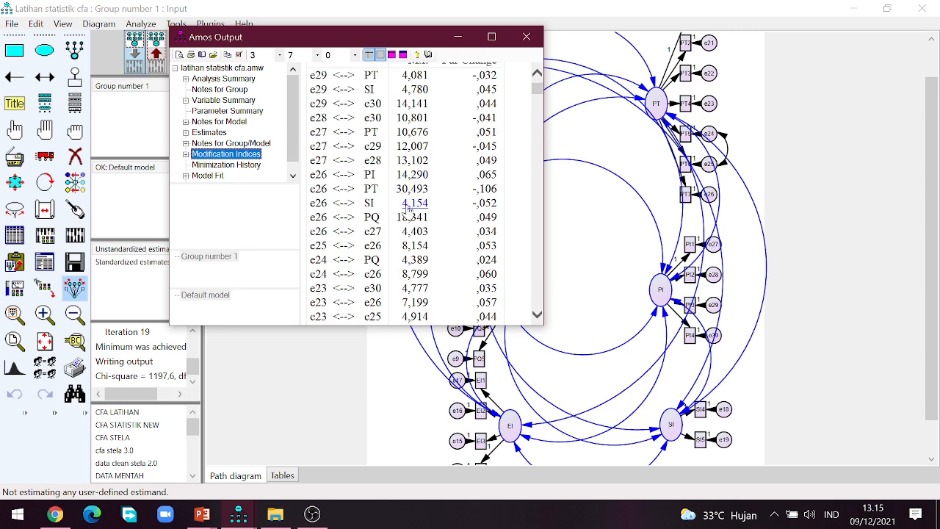
scroll(415, 178, up, 1)
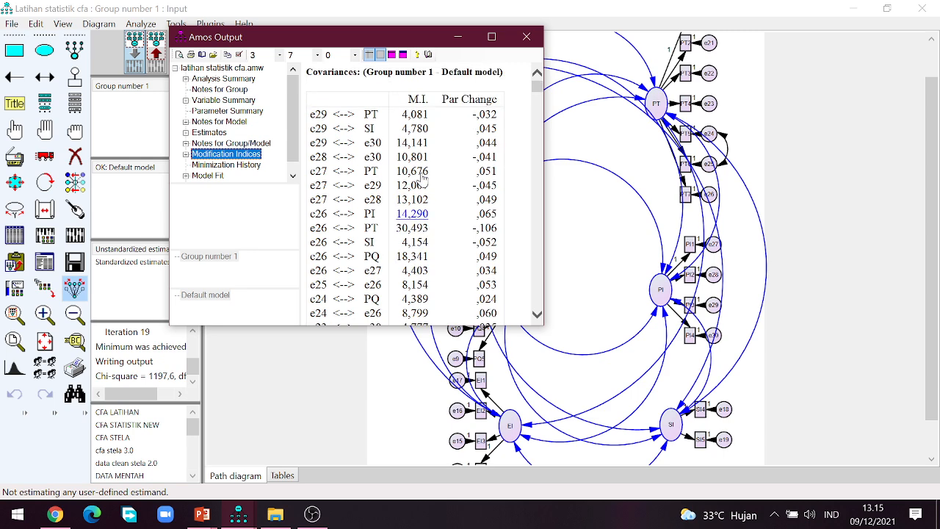
scroll(419, 180, down, 3)
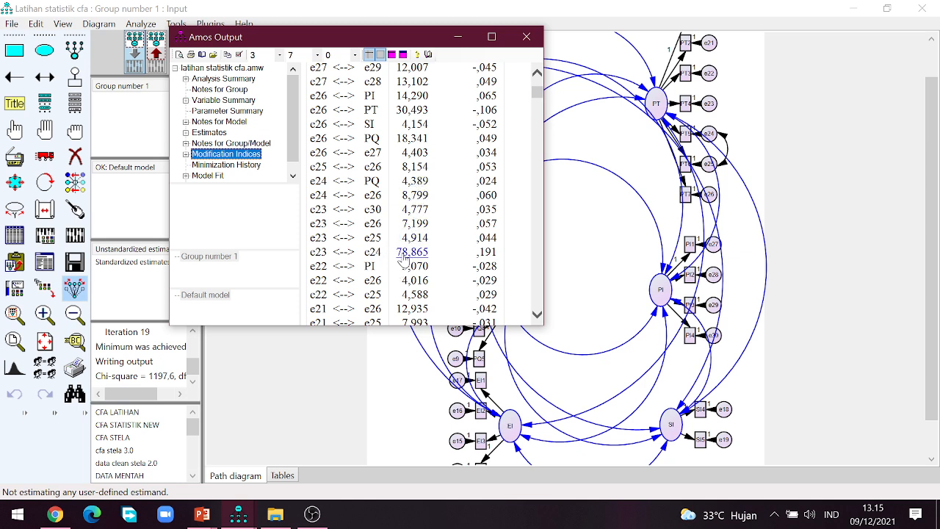
scroll(412, 210, up, 3)
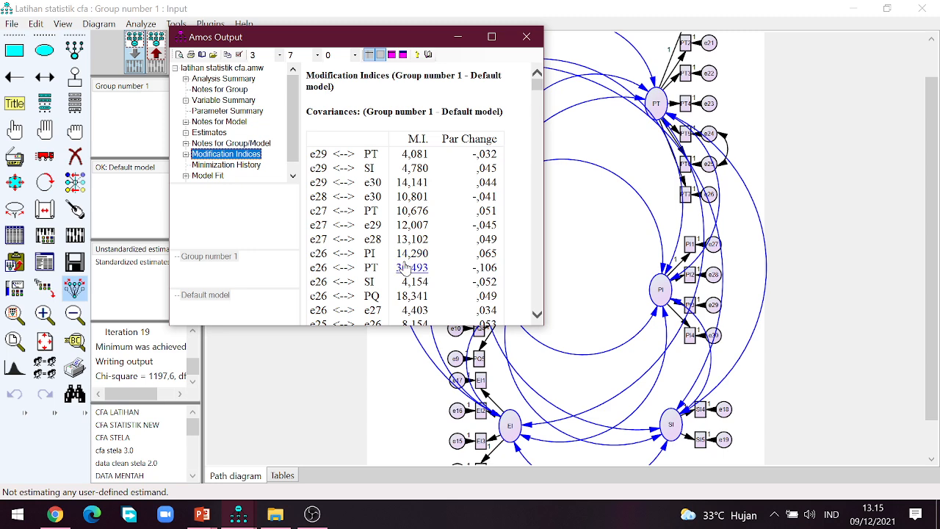
scroll(407, 268, down, 1)
scroll(406, 270, down, 2)
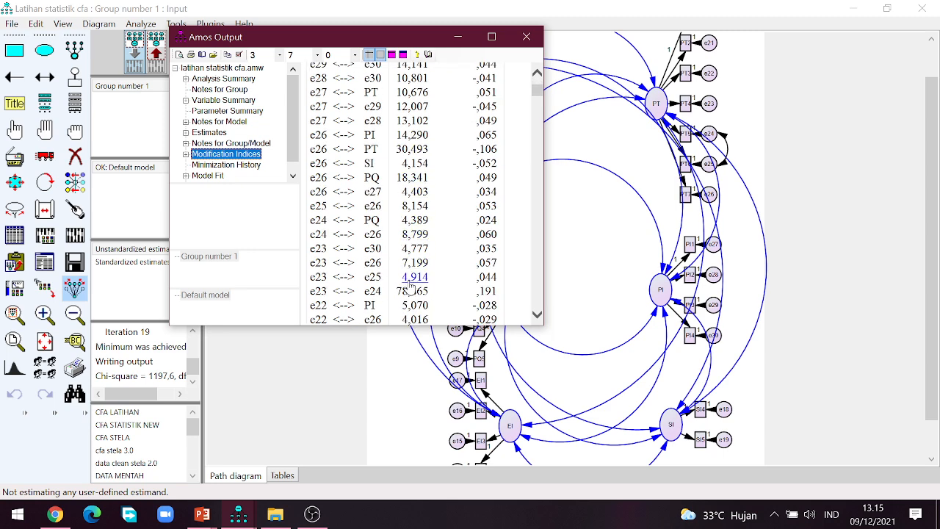
scroll(410, 286, down, 1)
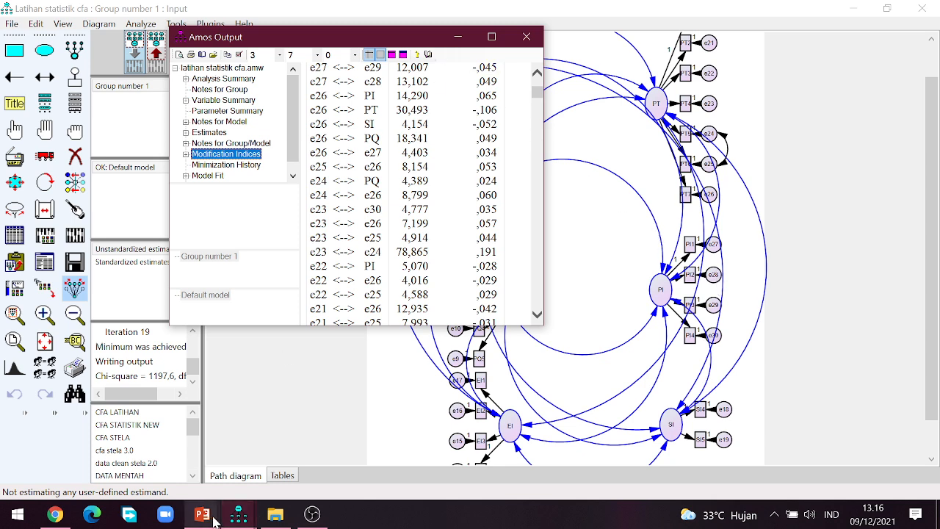
Close the text output and minimize the Latihan statistik cfa model to return to the Cfa statistik new path diagram.
click(528, 38)
scroll(595, 213, down, 3)
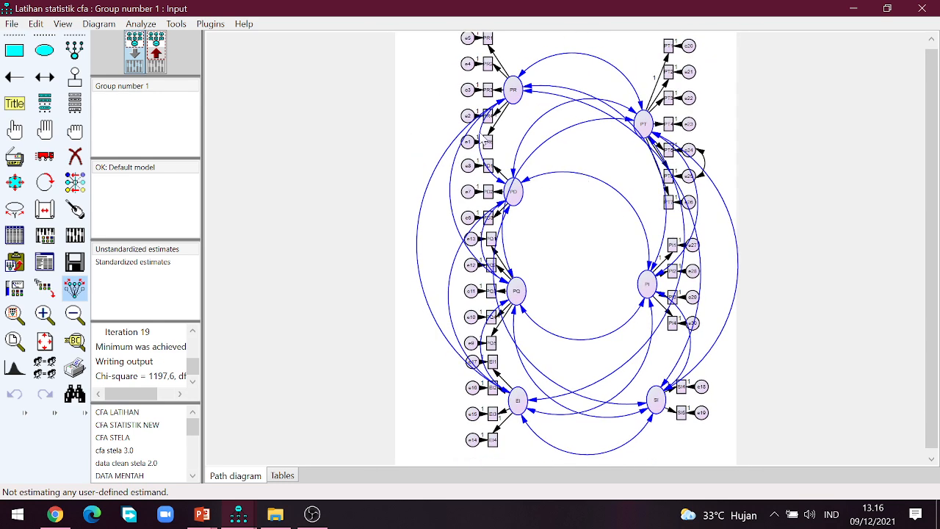
scroll(562, 127, down, 1)
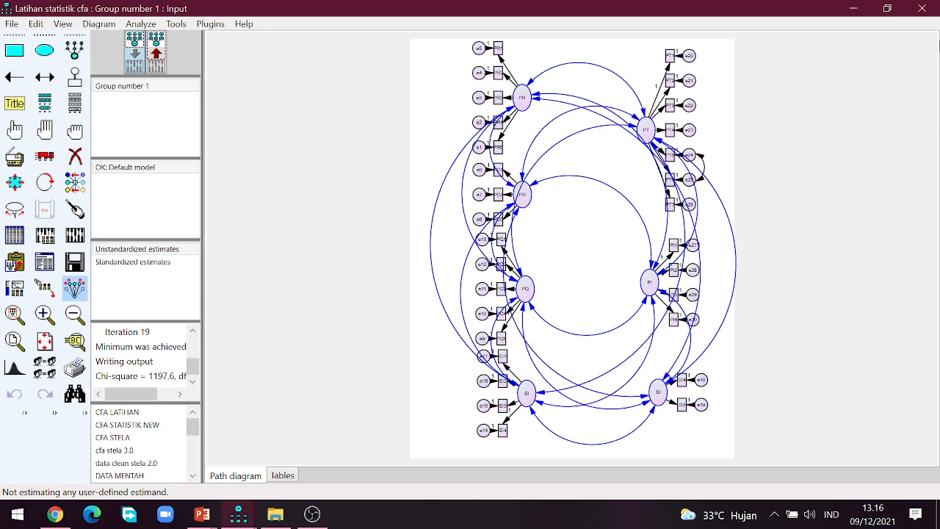
click(851, 10)
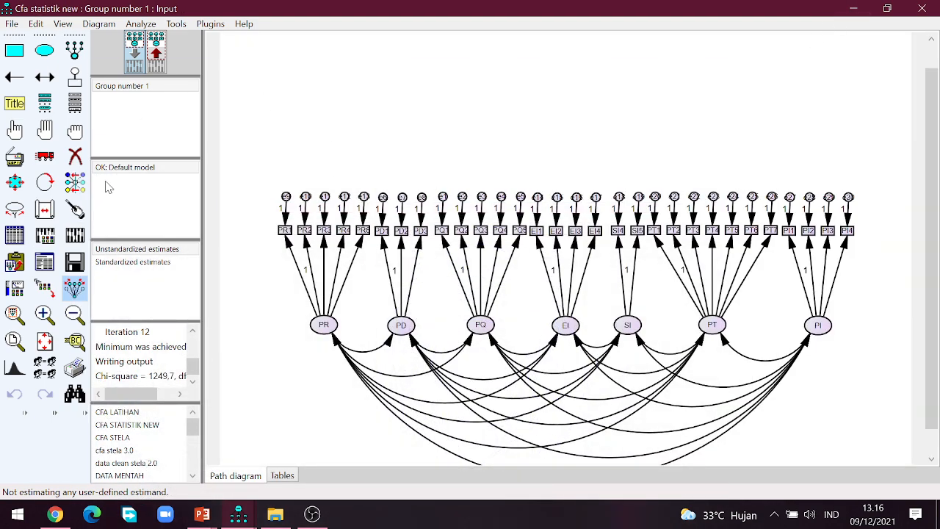
Calculate the estimates of the Cfa statistik new model and bring up its text output.
click(74, 235)
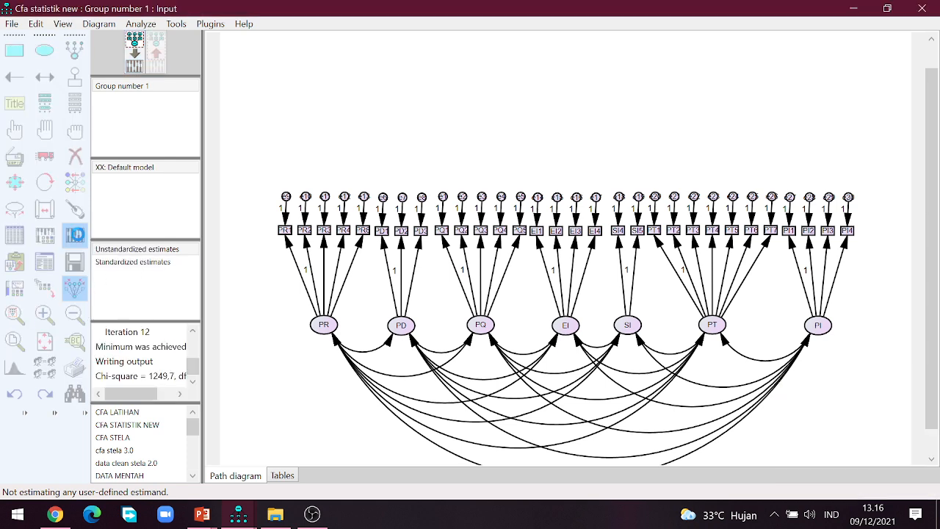
click(46, 262)
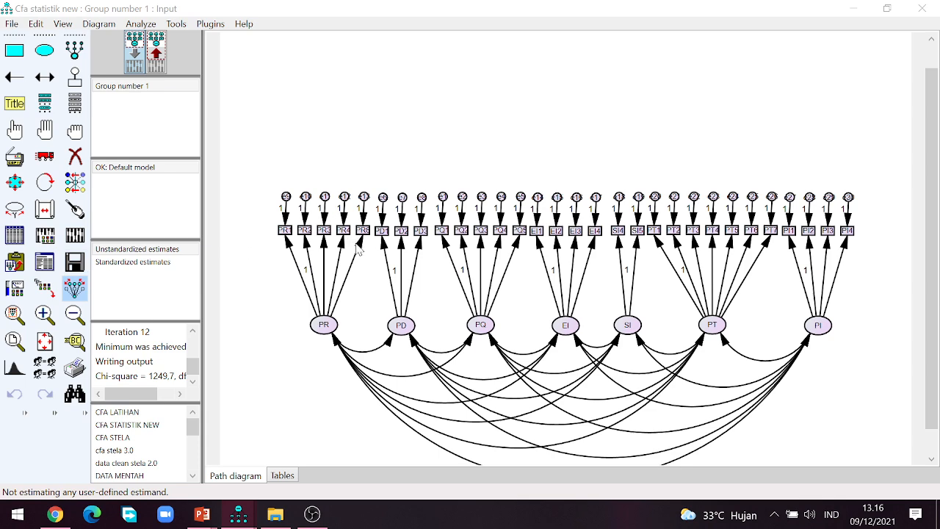
click(46, 260)
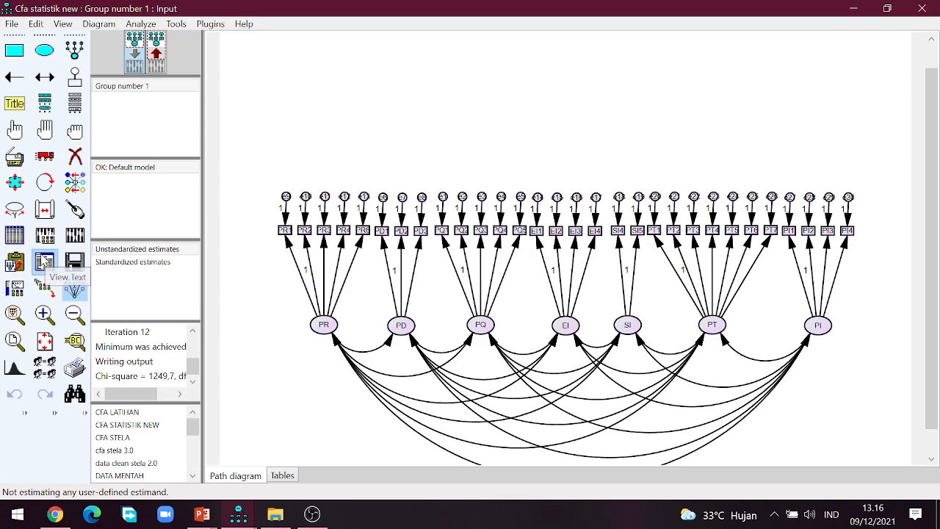
click(240, 518)
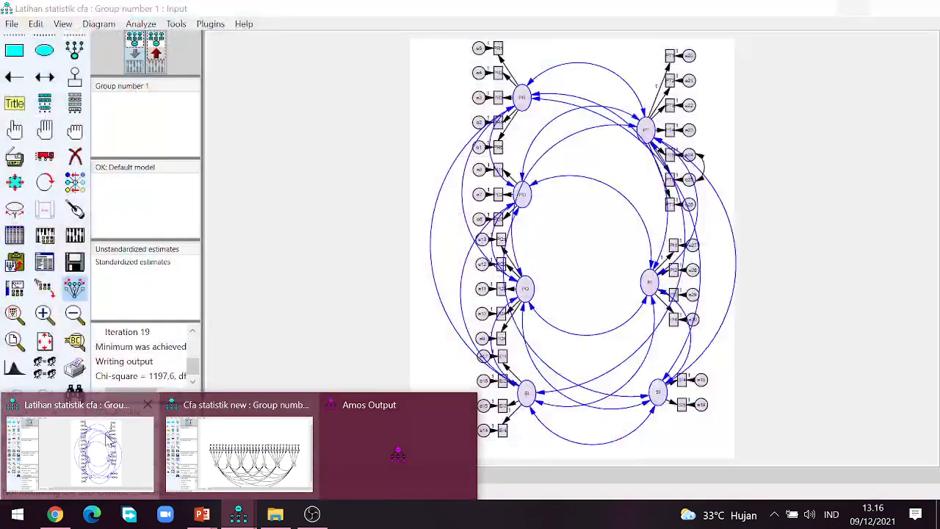
click(107, 436)
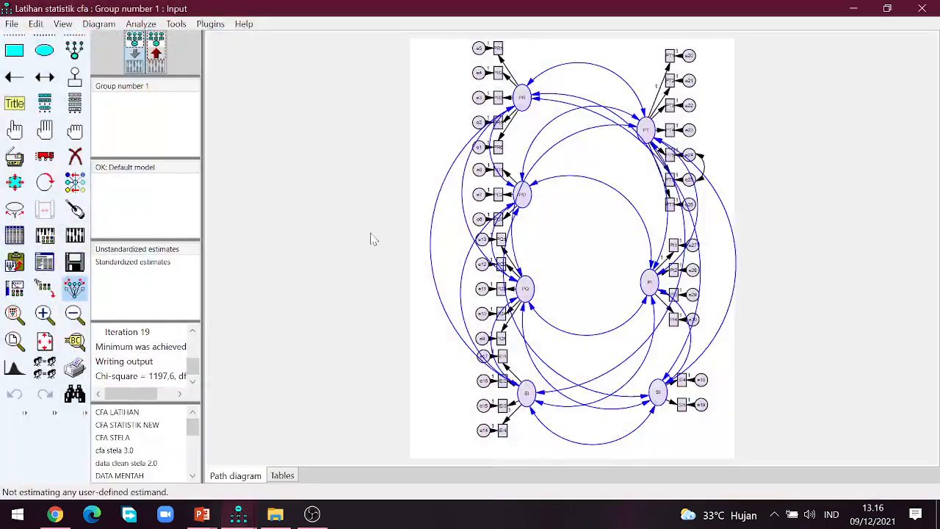
click(853, 8)
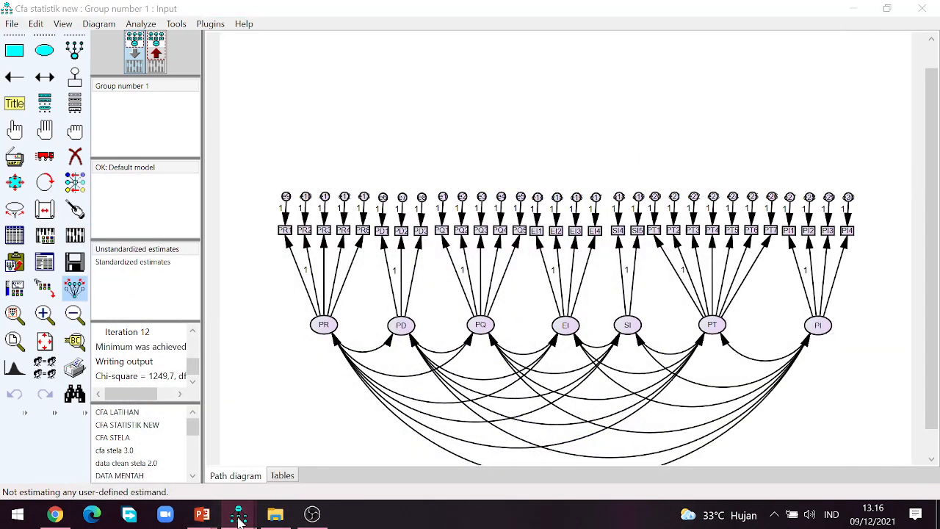
mouse_move(239, 514)
click(430, 433)
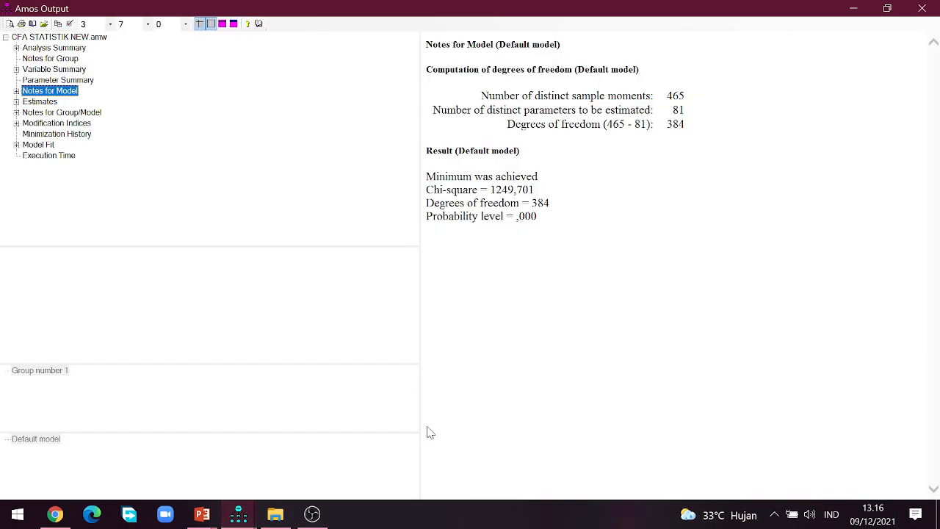
Show the Modification Indices of the Cfa statistik new model in a restored-size output window and look for large M.I. error pairs.
click(61, 123)
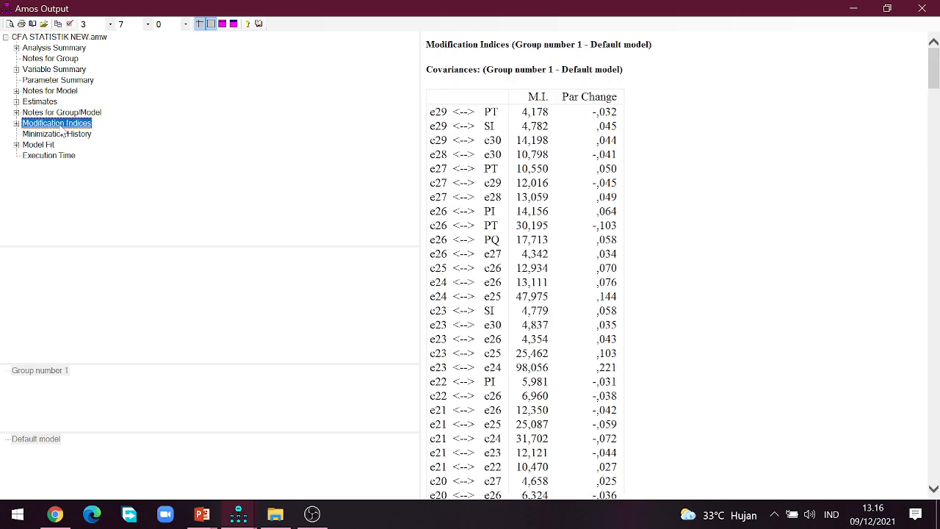
click(887, 8)
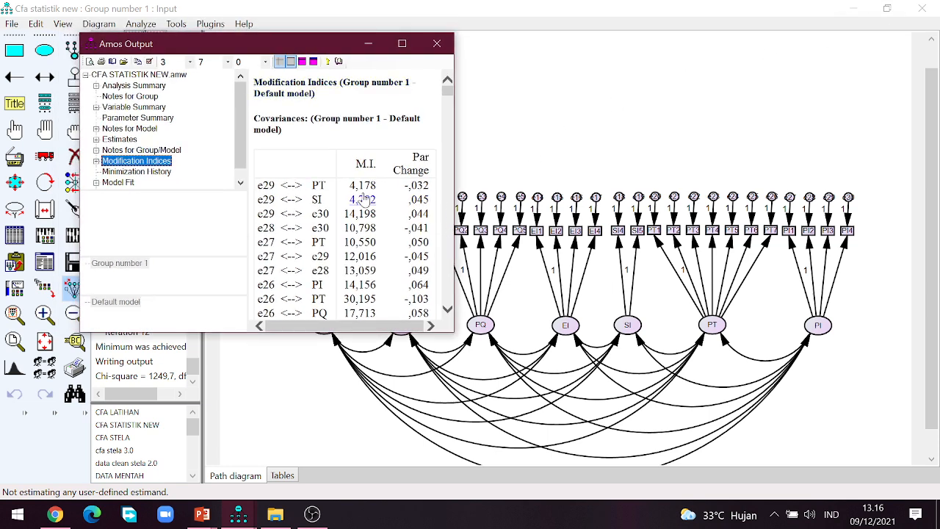
scroll(359, 204, down, 3)
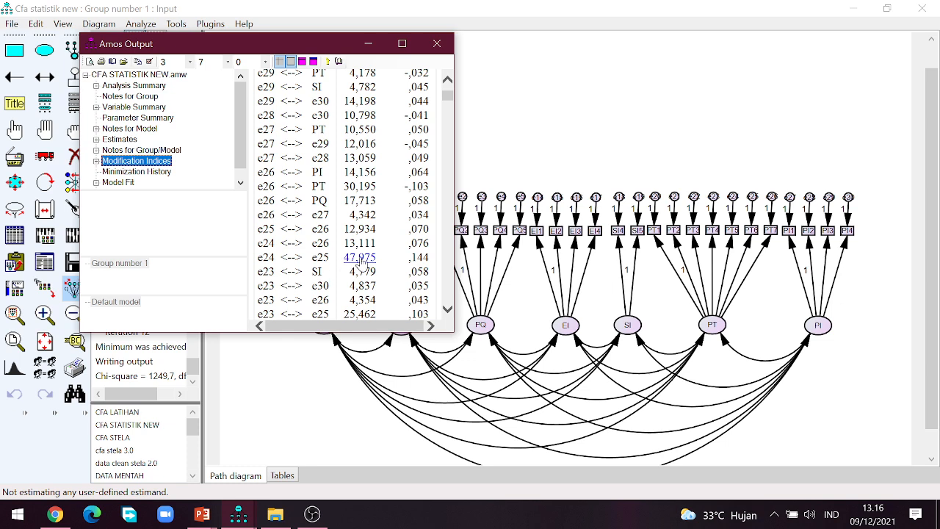
scroll(360, 263, up, 2)
scroll(357, 263, down, 2)
Minimize the output and draw a covariance between the error terms e24 and e25 of indicators PT5 and PT6.
click(370, 47)
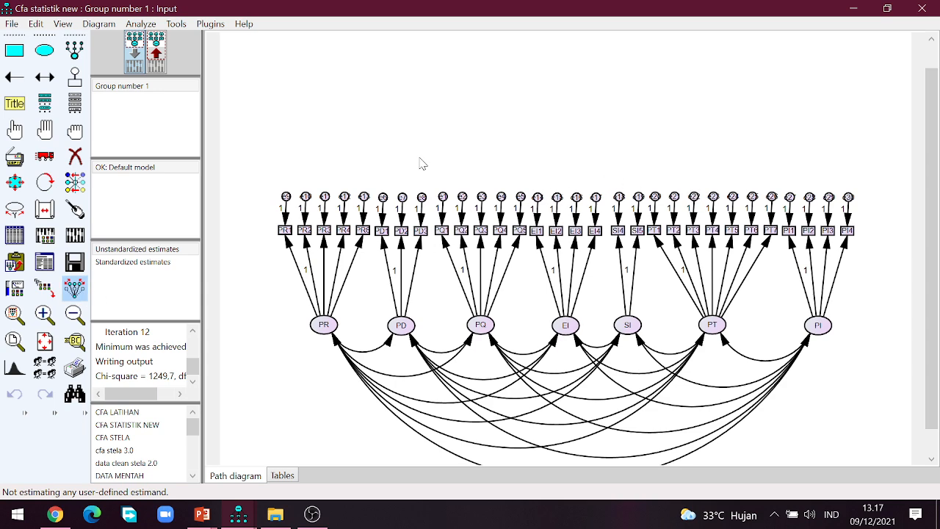
click(45, 76)
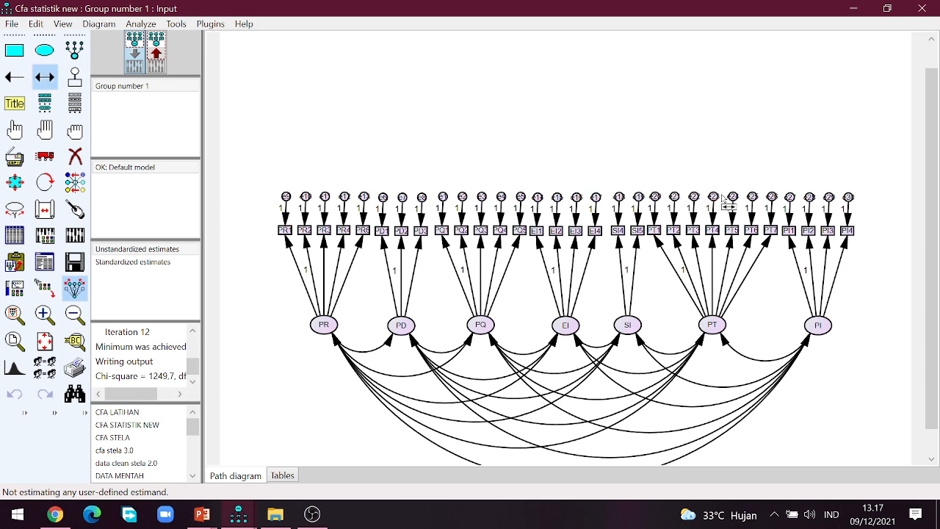
drag(733, 199, 752, 196)
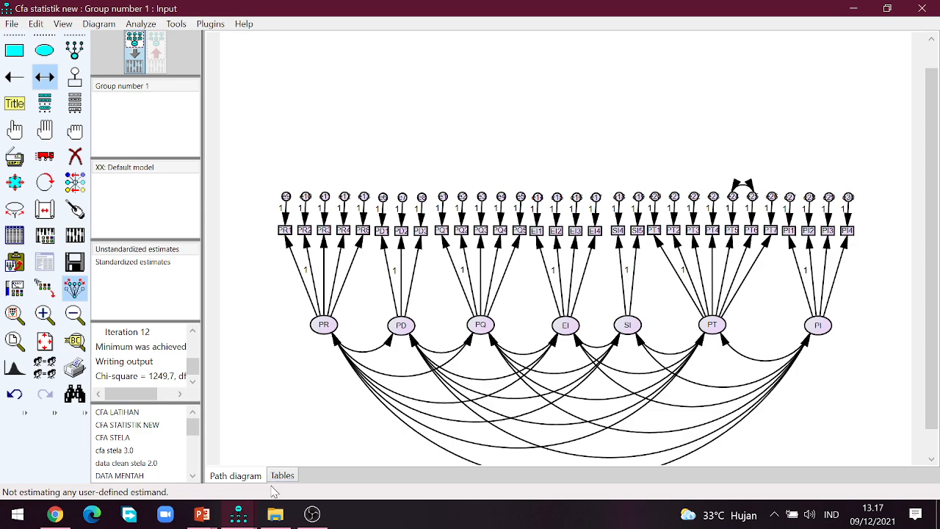
Consult the covariance Modification Indices again and draw a covariance between the error terms e23 and e24 of PT4 and PT5.
click(238, 516)
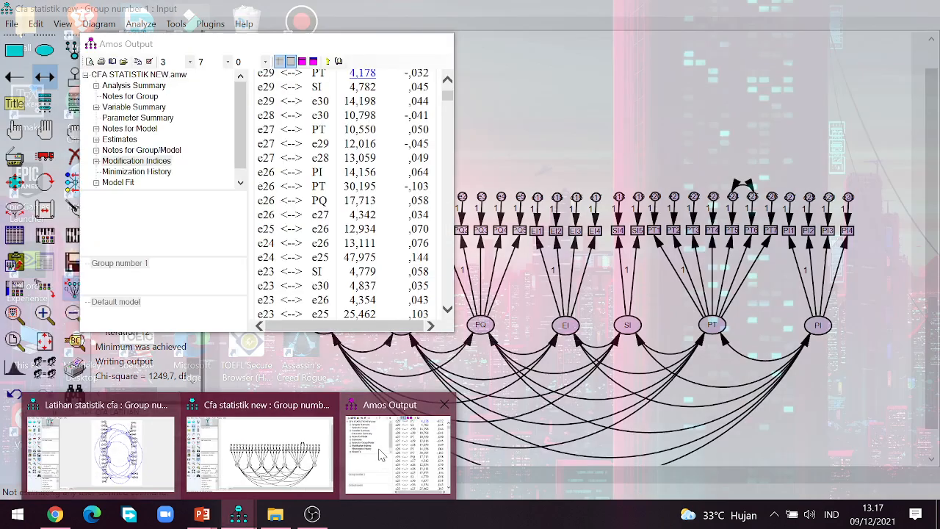
click(379, 451)
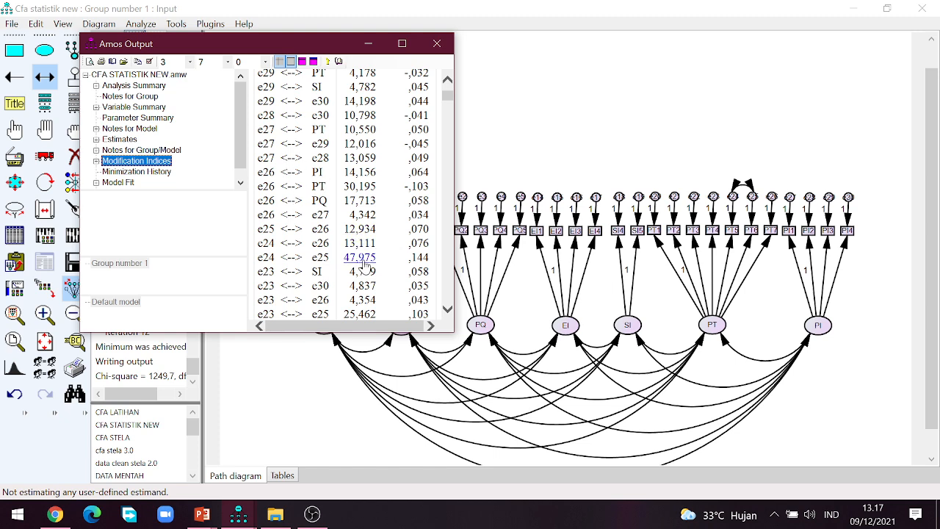
scroll(358, 314, down, 1)
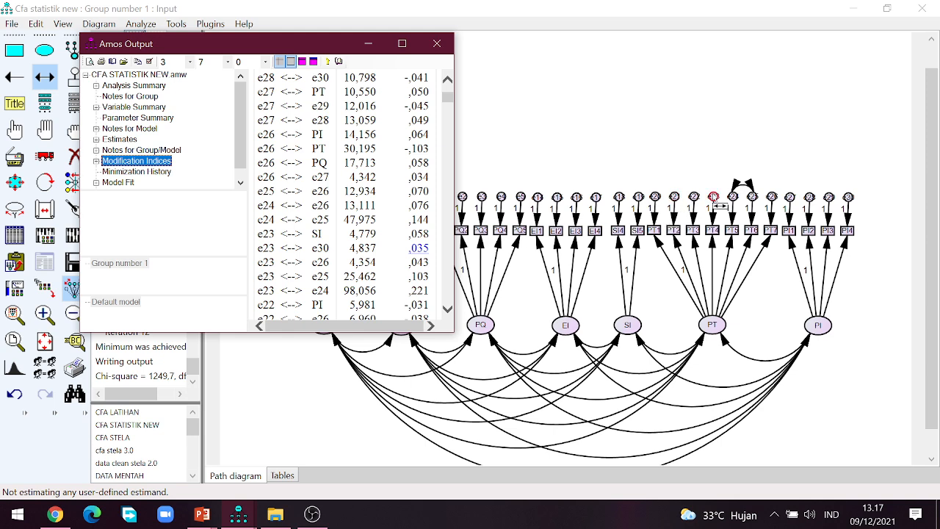
drag(712, 196, 734, 197)
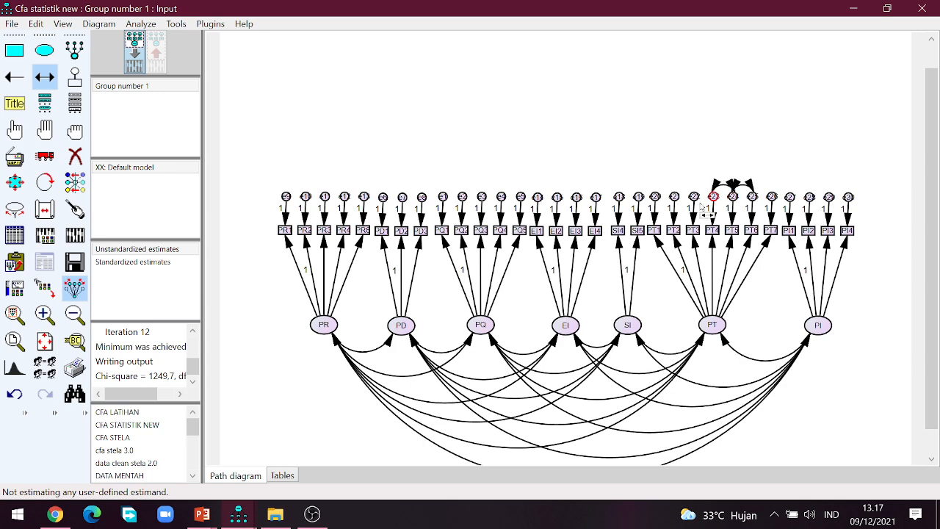
Reopen the output and examine the whole covariance Modification Indices list for further error pairs with large M.I. values.
click(241, 517)
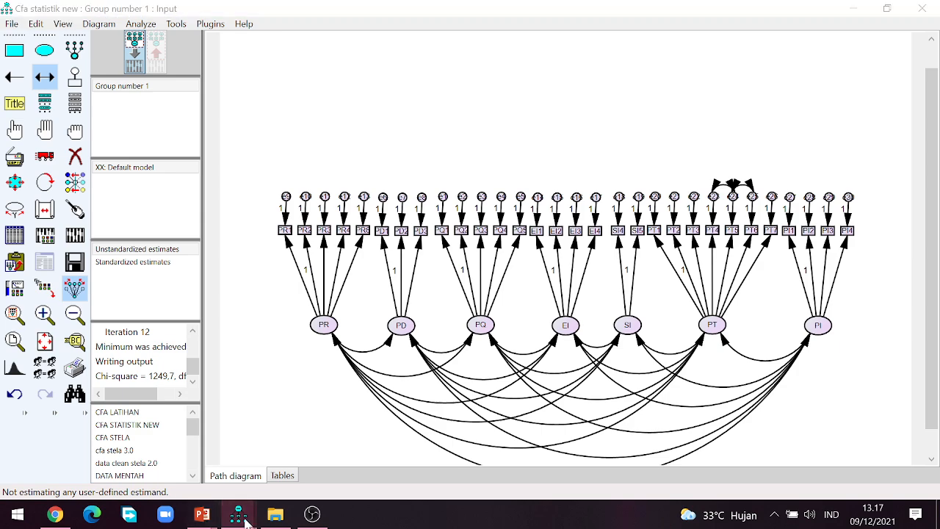
click(353, 470)
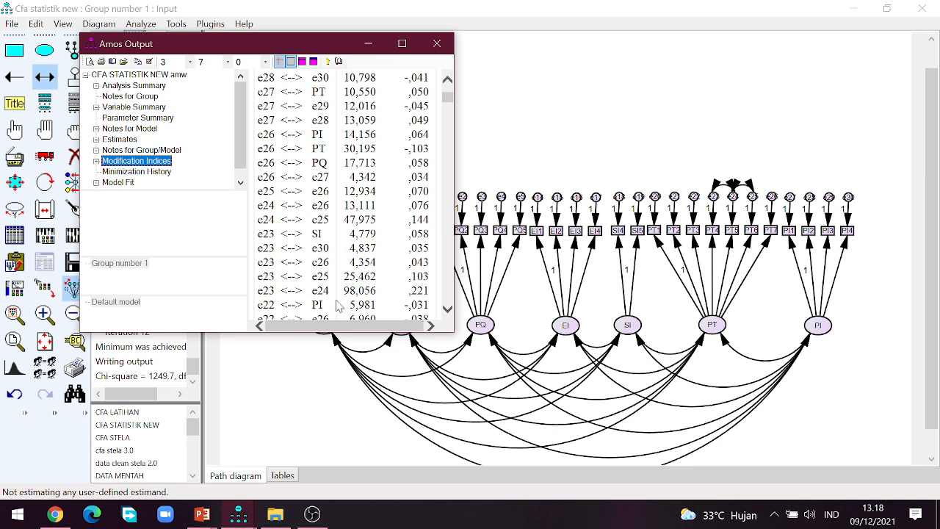
scroll(338, 266, down, 2)
scroll(337, 266, down, 2)
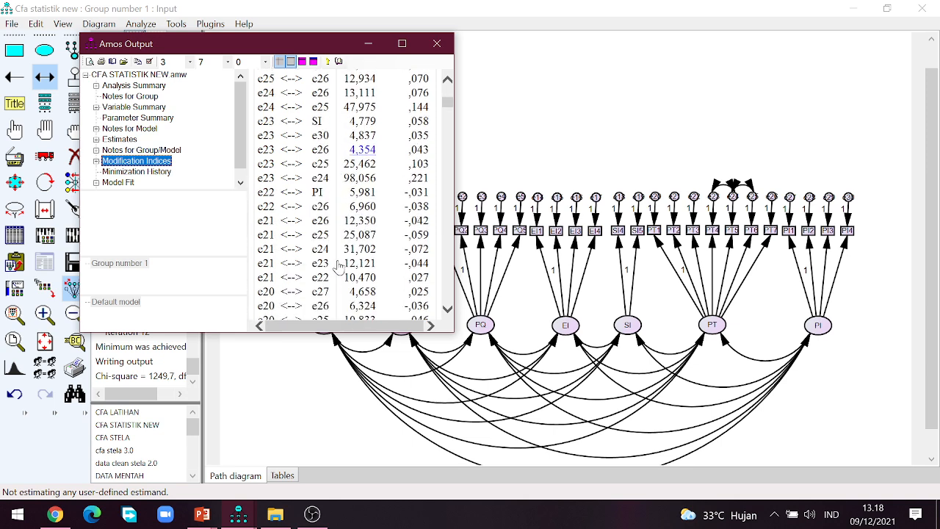
scroll(341, 265, down, 1)
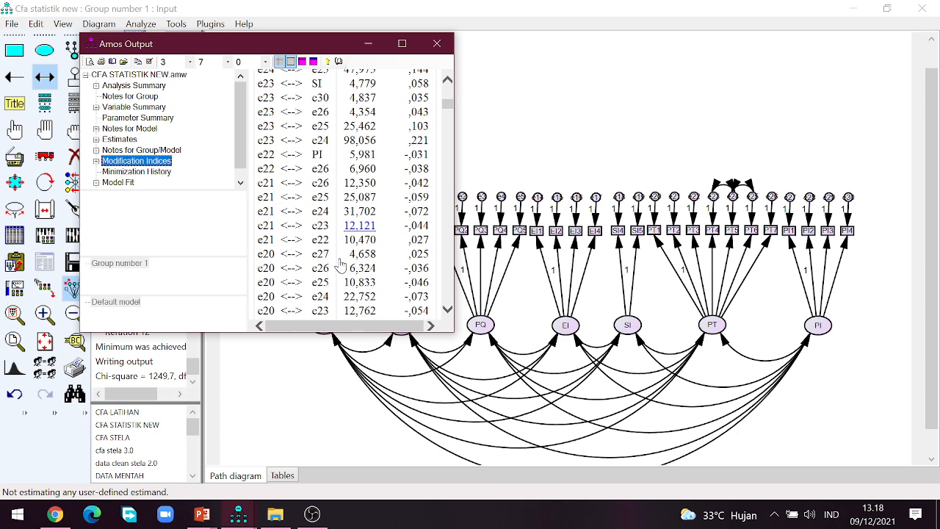
scroll(341, 264, down, 5)
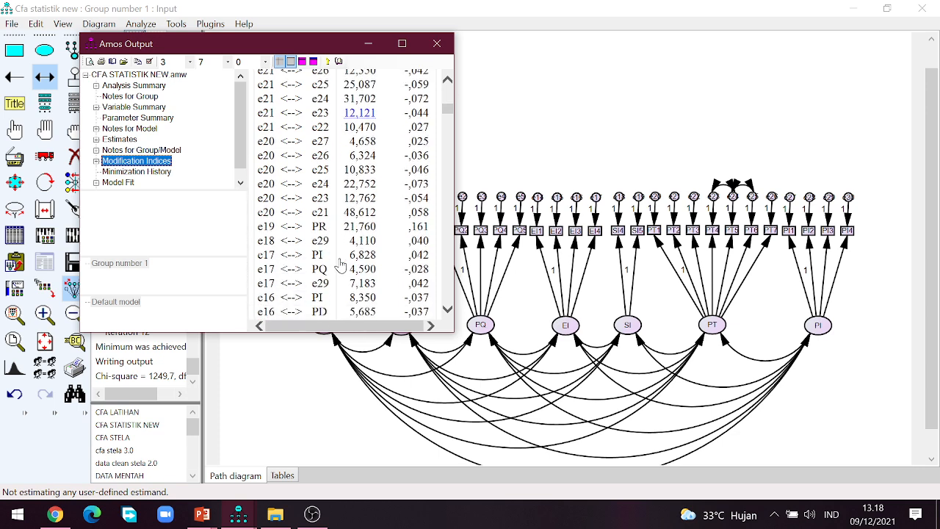
scroll(340, 265, down, 4)
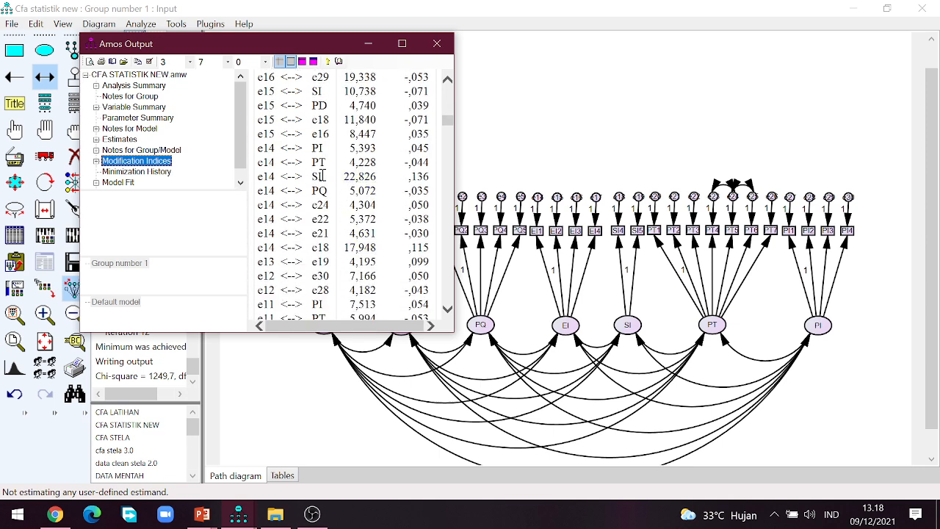
scroll(345, 204, down, 4)
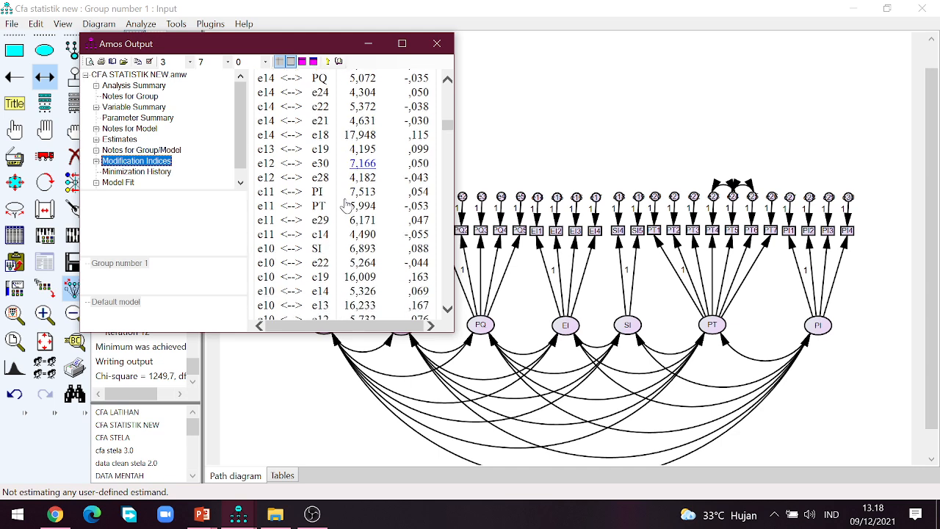
scroll(345, 204, down, 6)
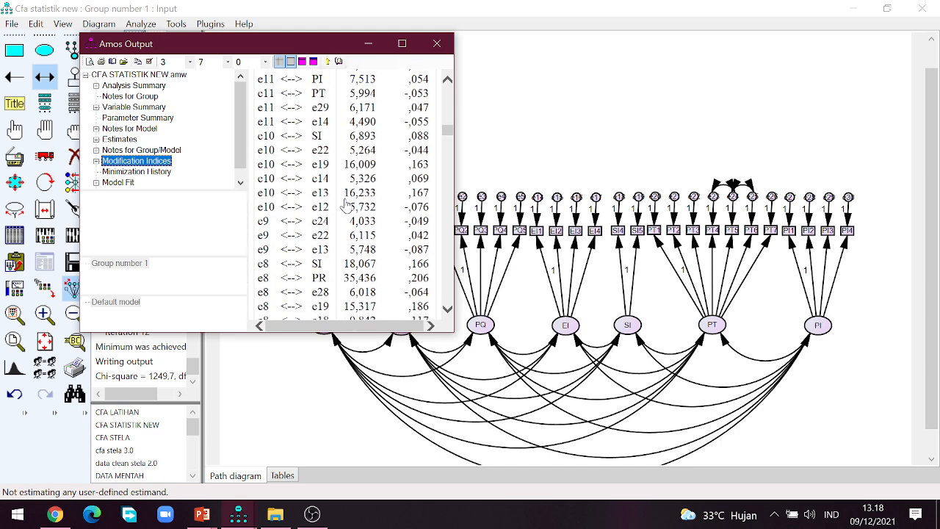
scroll(345, 204, down, 5)
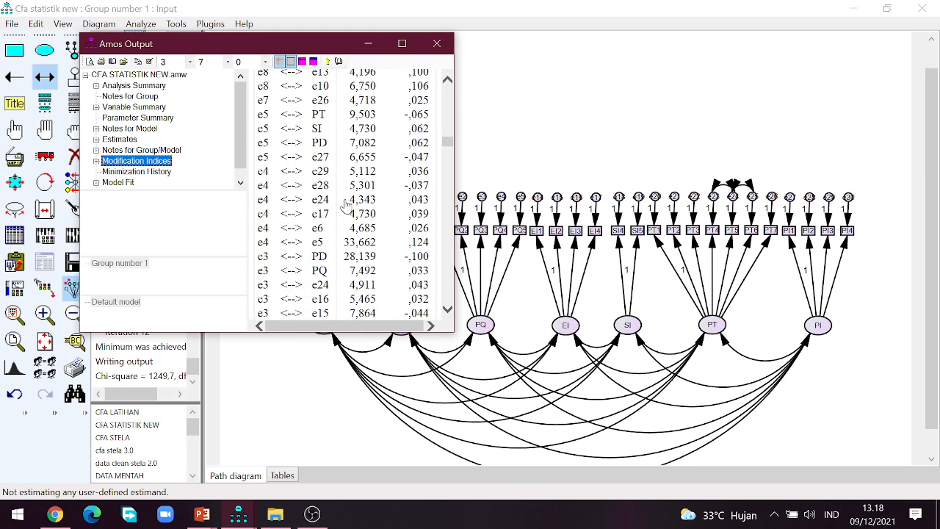
scroll(345, 206, down, 4)
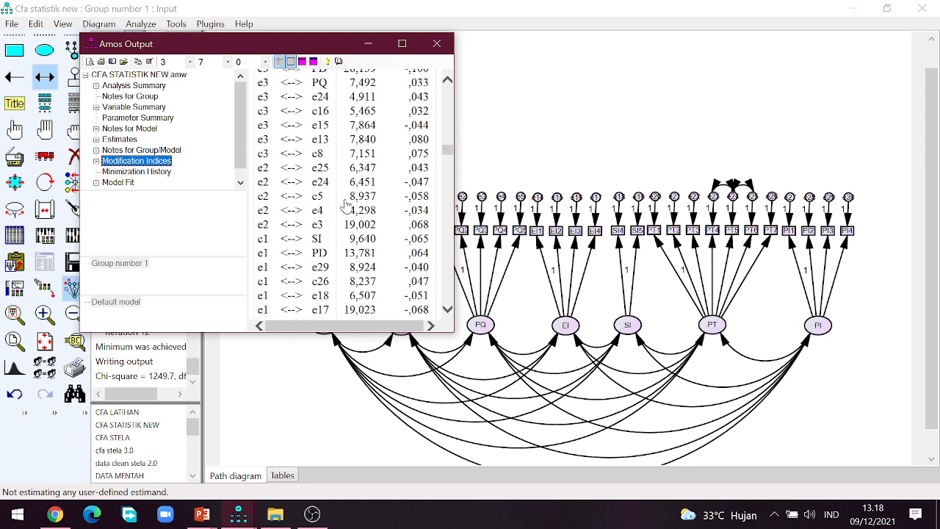
scroll(346, 208, up, 2)
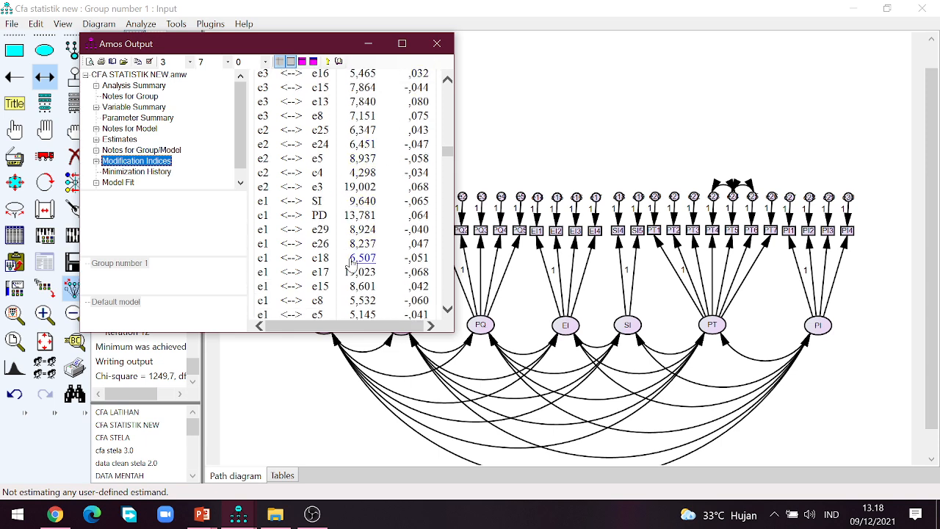
scroll(371, 235, up, 5)
scroll(375, 239, up, 15)
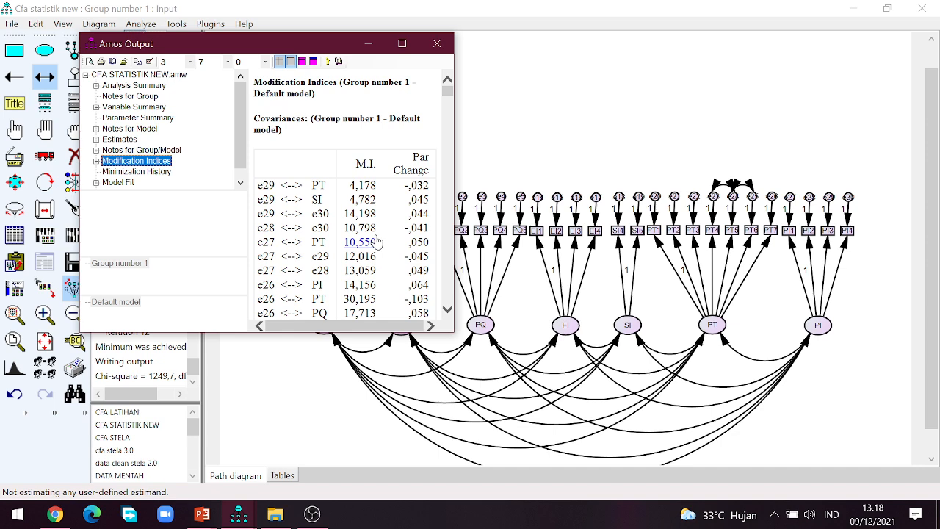
Expand the Modification Indices section and show only its Covariances table.
scroll(376, 242, down, 2)
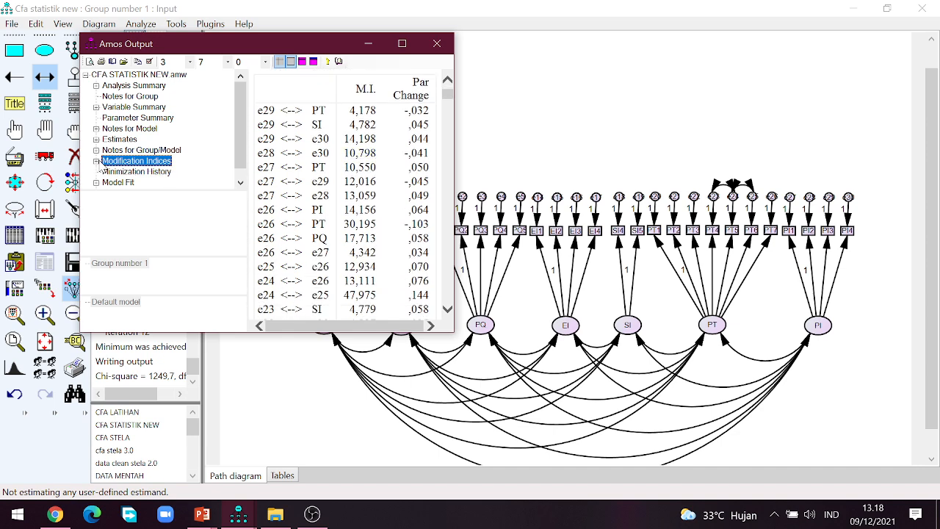
click(96, 162)
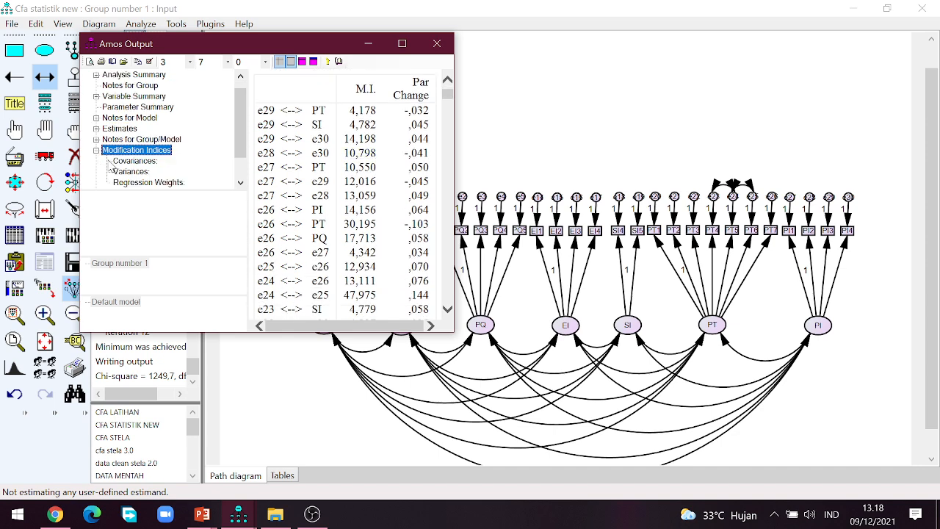
click(146, 162)
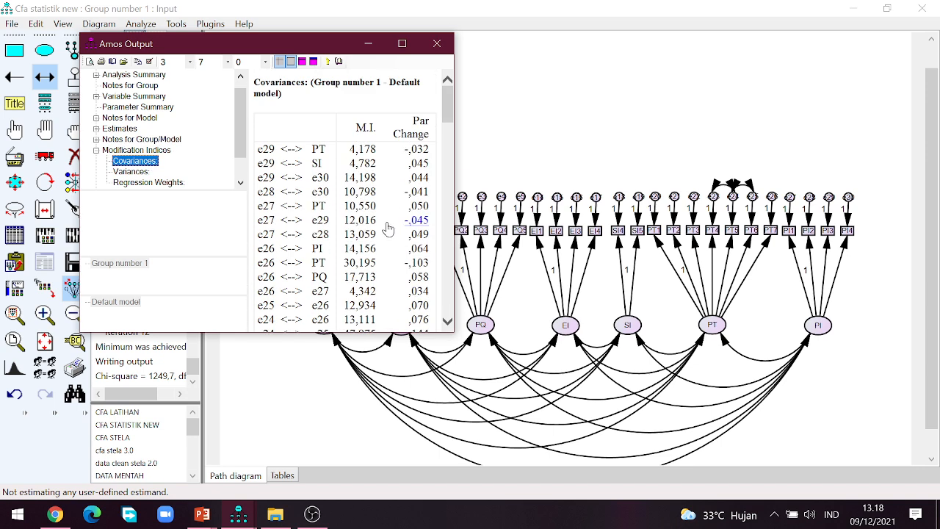
Examine the covariance Modification Indices list for the error pairs with the largest M.I. values.
scroll(388, 229, down, 2)
scroll(387, 230, down, 5)
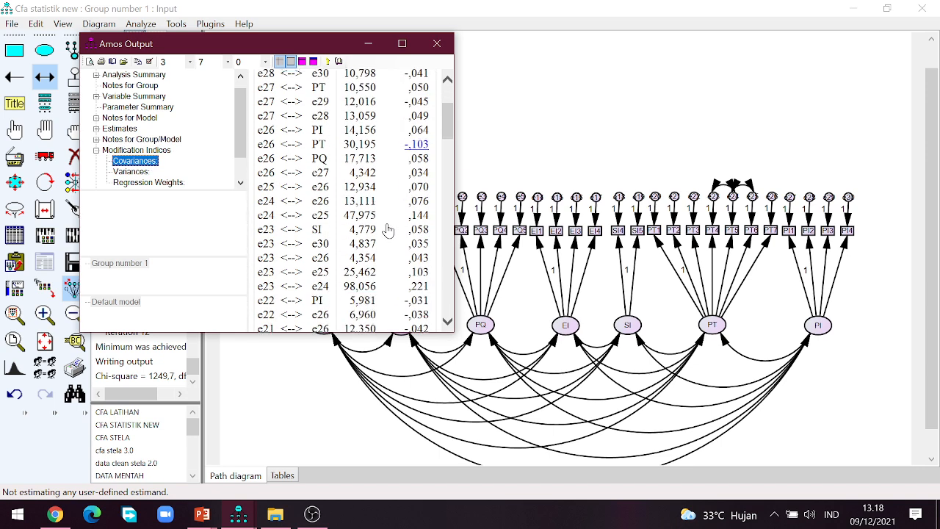
scroll(388, 230, down, 2)
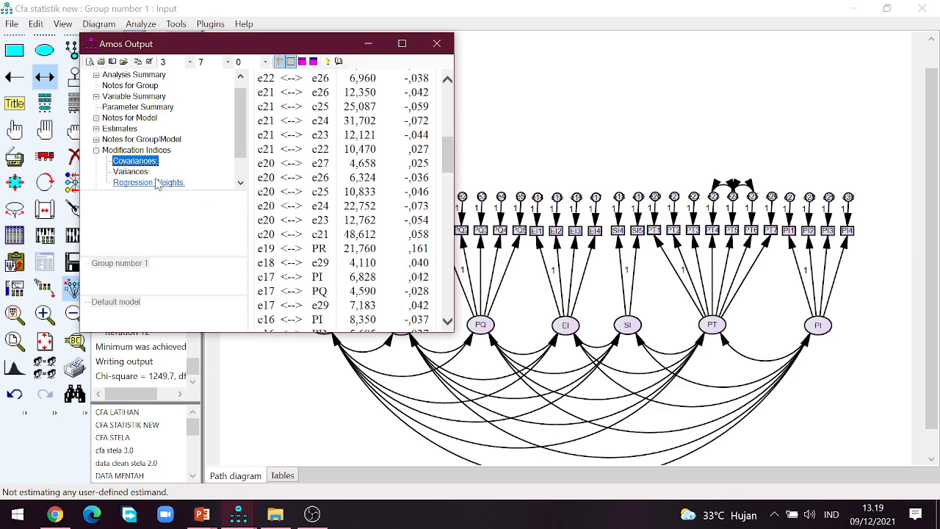
click(144, 172)
click(136, 160)
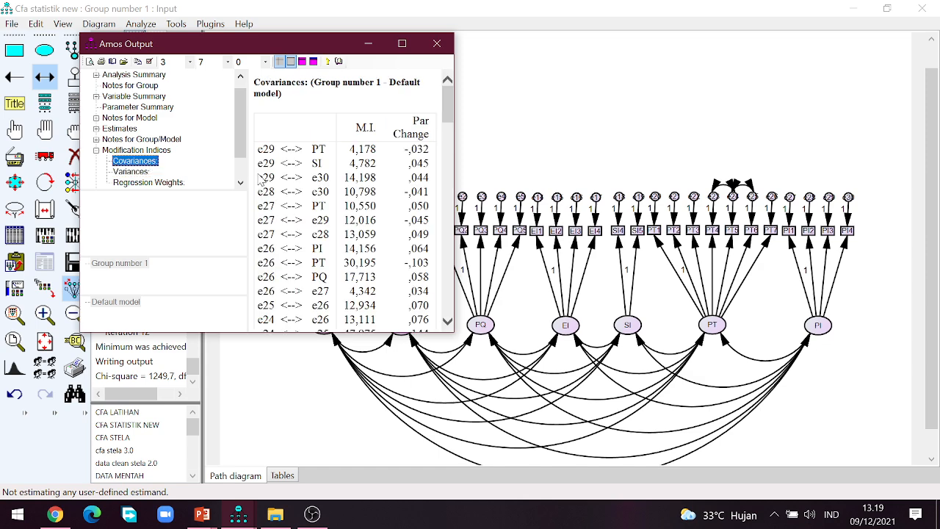
scroll(403, 213, down, 3)
scroll(403, 213, down, 3)
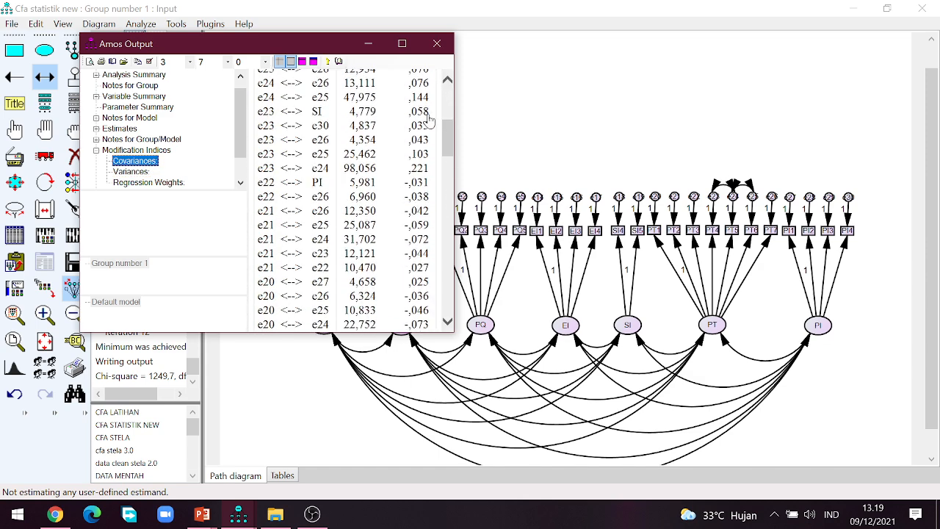
Close the old output, recalculate the estimates with the added error covariances and show the new text output.
click(437, 46)
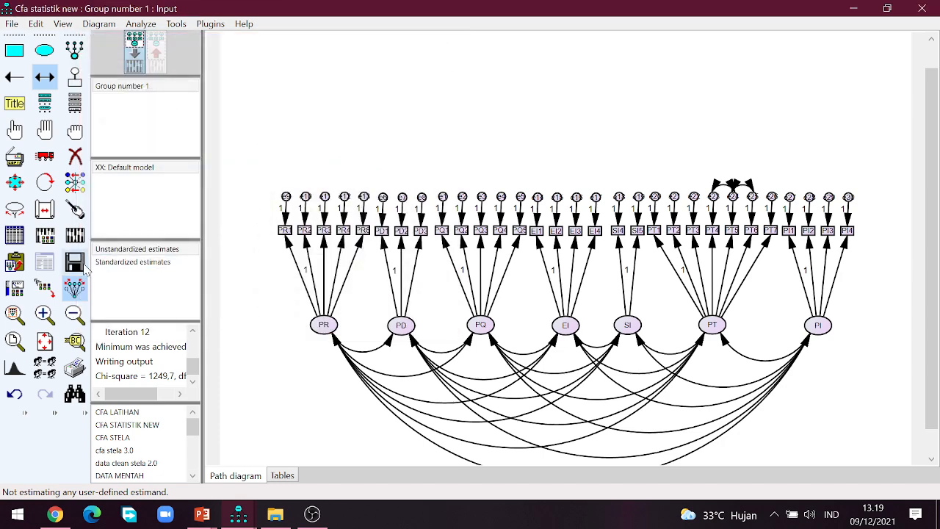
click(76, 235)
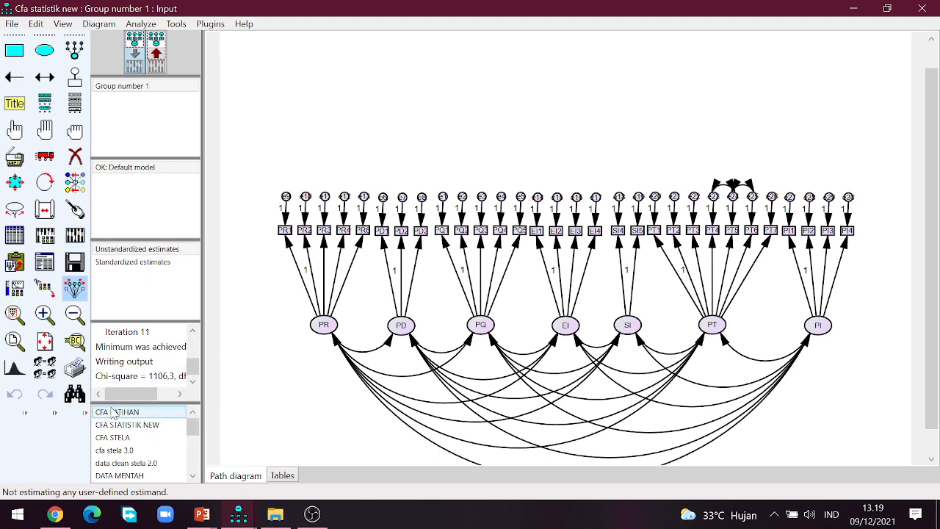
click(75, 287)
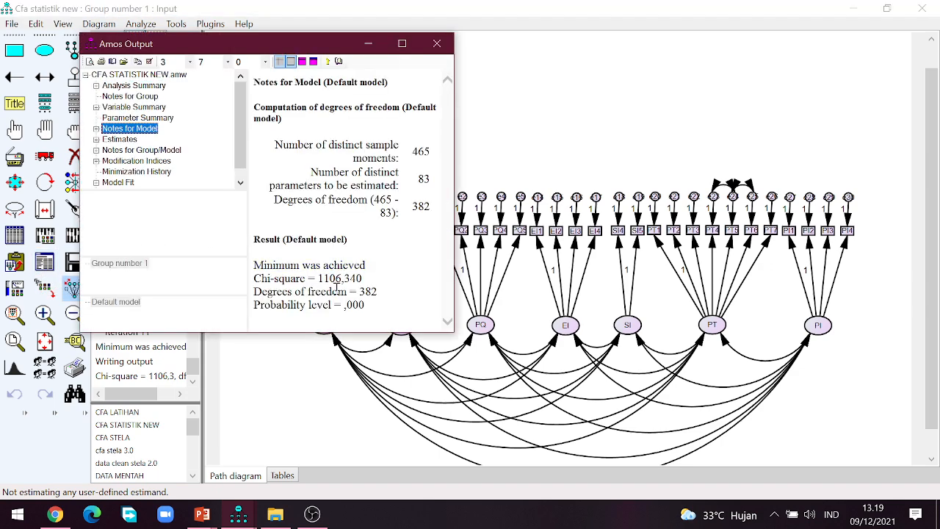
Open the Windows calculator (Kalkulator) and divide the chi-square by its degrees of freedom, 1106 ÷ 382.
click(16, 508)
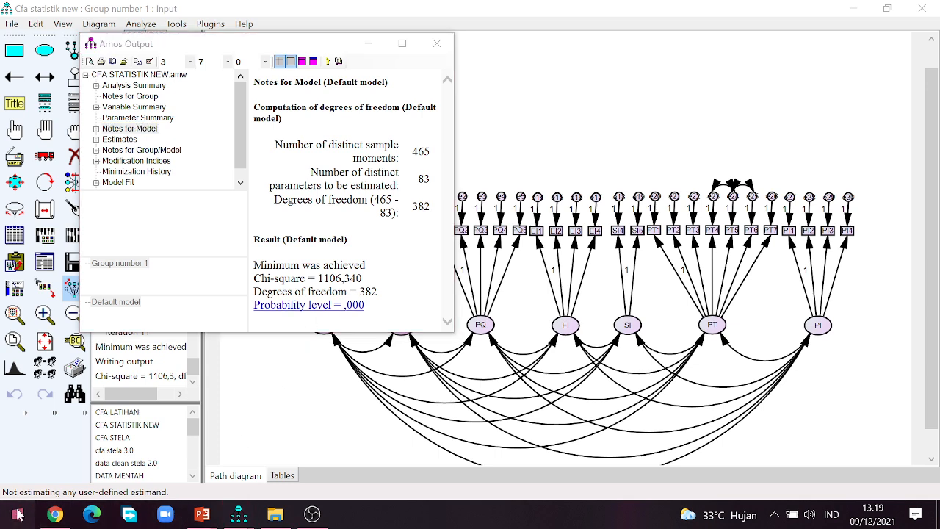
text(KALKU)
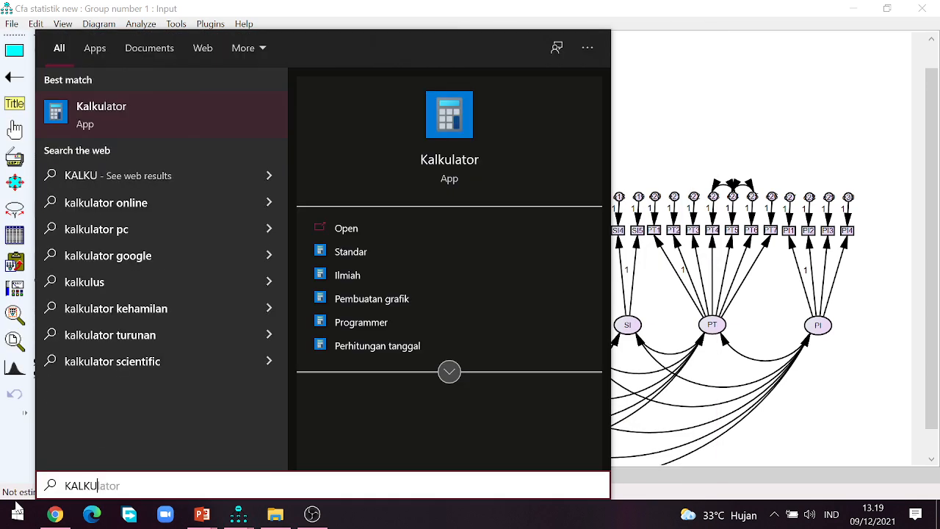
click(126, 108)
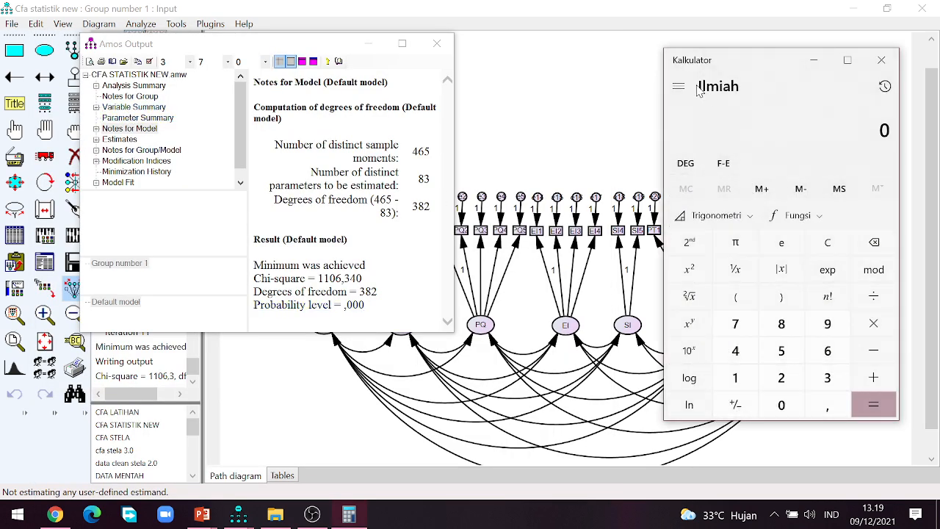
click(736, 378)
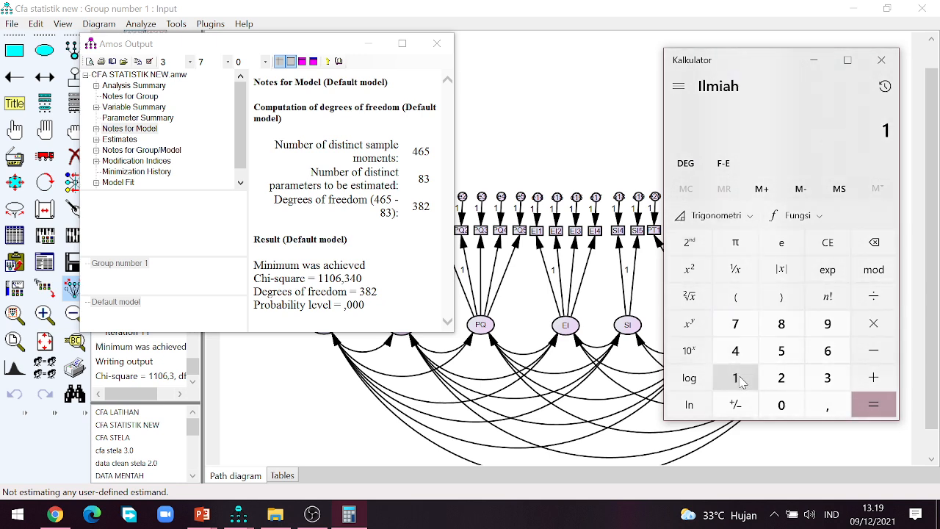
click(738, 378)
click(783, 406)
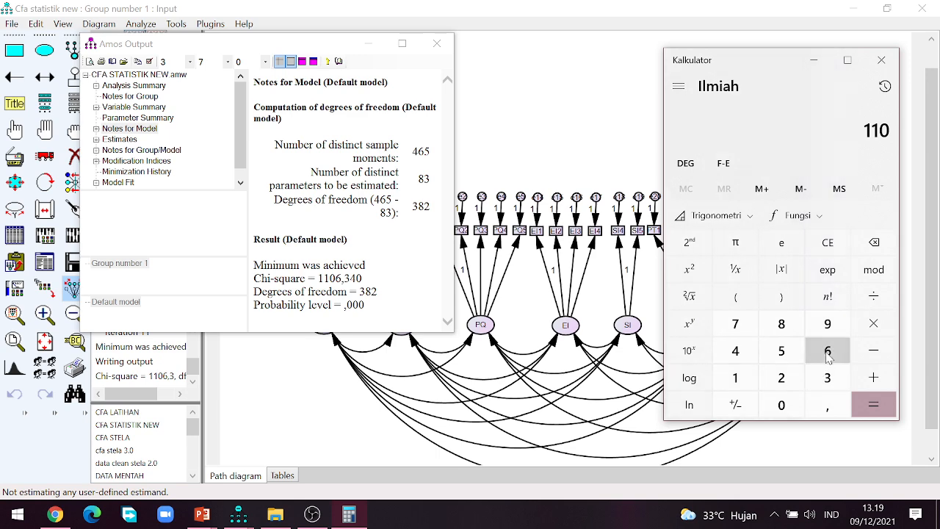
click(828, 351)
click(875, 298)
click(828, 377)
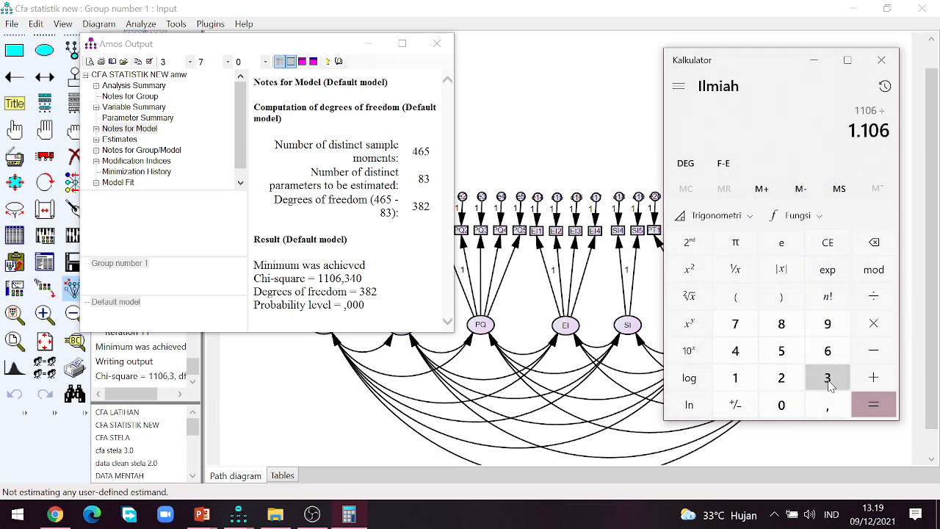
click(782, 337)
click(781, 377)
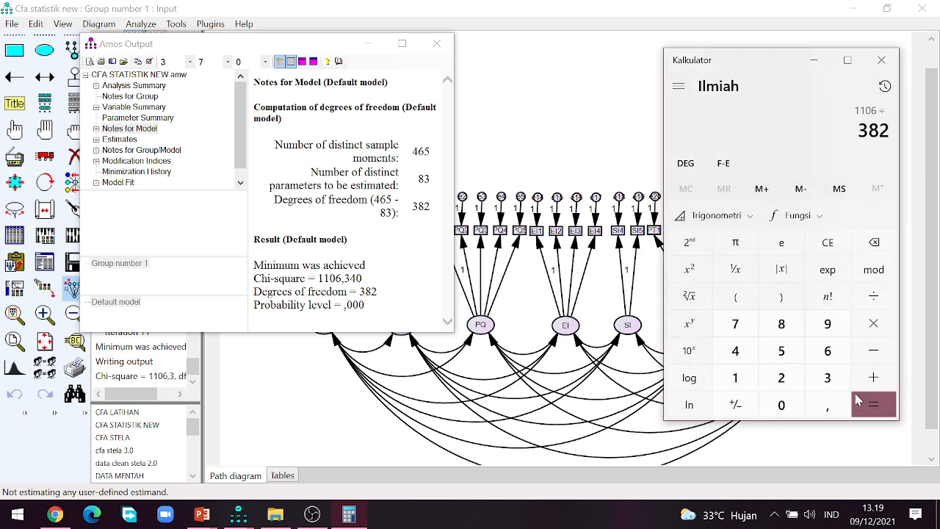
click(876, 411)
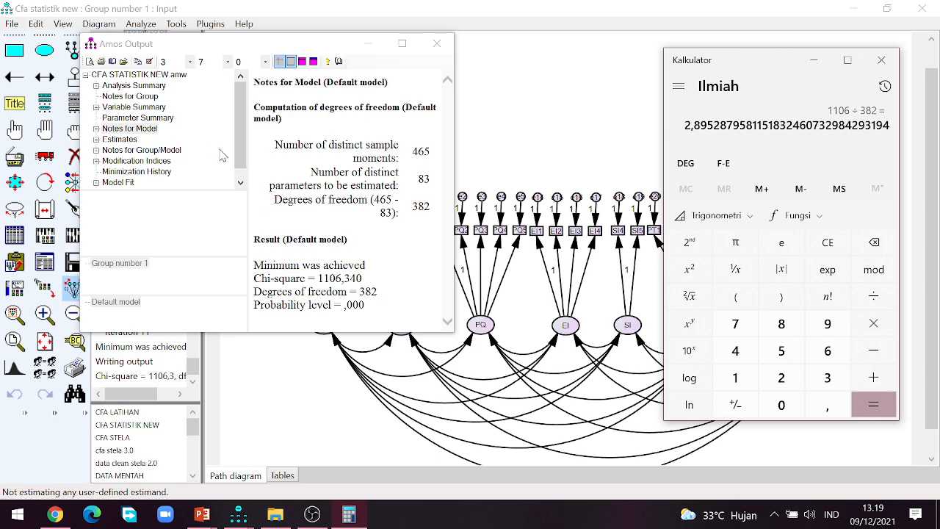
Show the Model Fit summary and read the default model's CMIN, GFI, AGFI, TLI and CFI values.
click(123, 182)
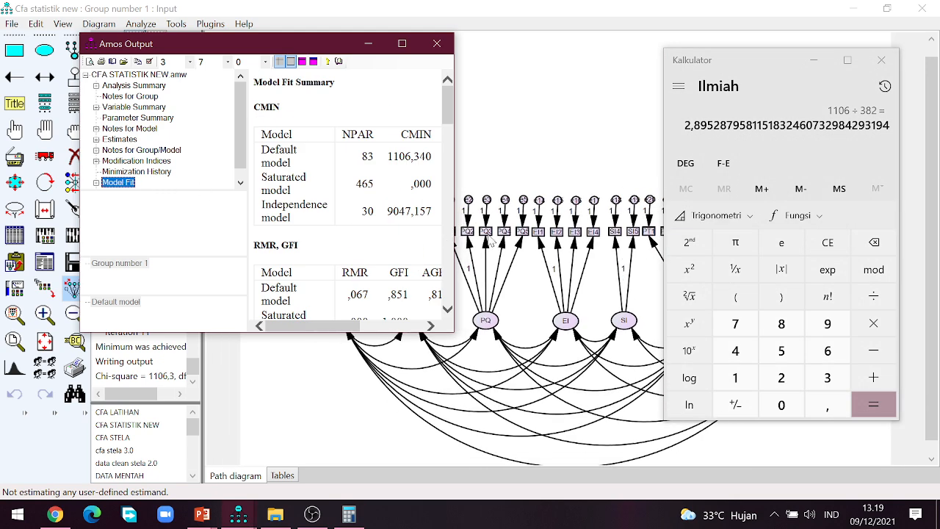
scroll(637, 272, up, 2)
drag(342, 327, 389, 327)
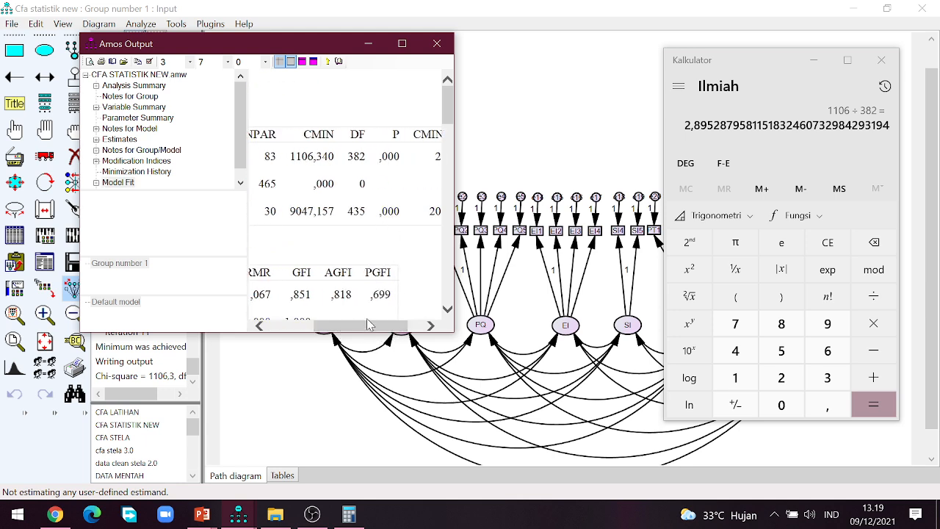
scroll(370, 259, down, 3)
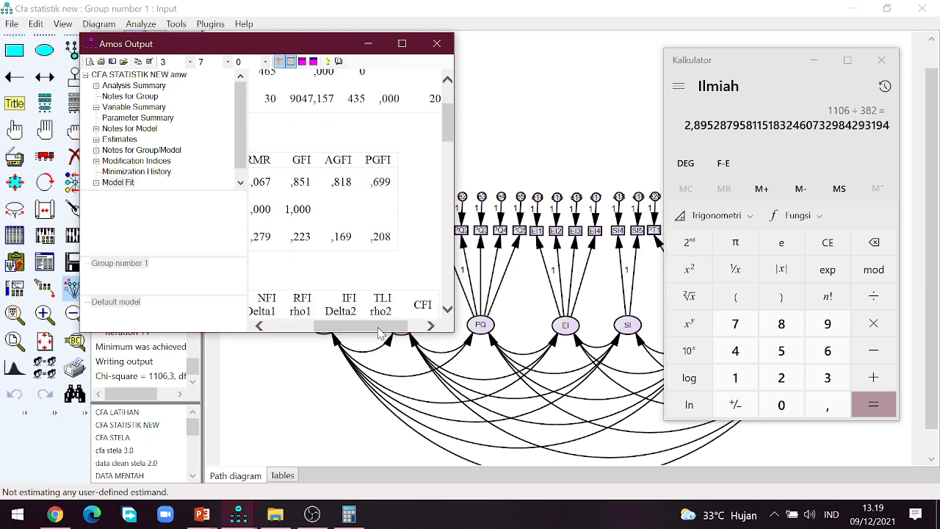
drag(380, 333, 397, 332)
scroll(393, 279, down, 2)
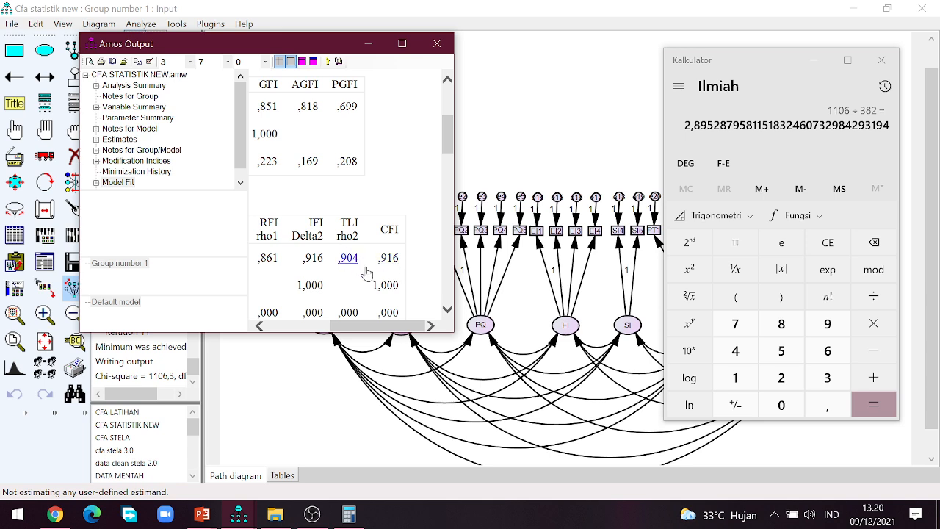
scroll(357, 290, down, 2)
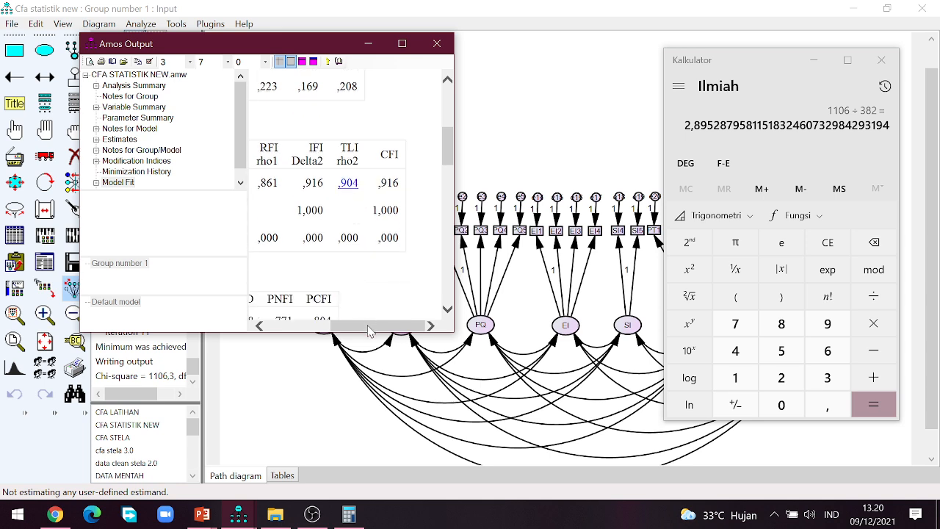
Read on through the Parsimony-Adjusted Measures of the Model Fit summary to the RMSEA table.
drag(368, 327, 323, 327)
scroll(331, 296, down, 3)
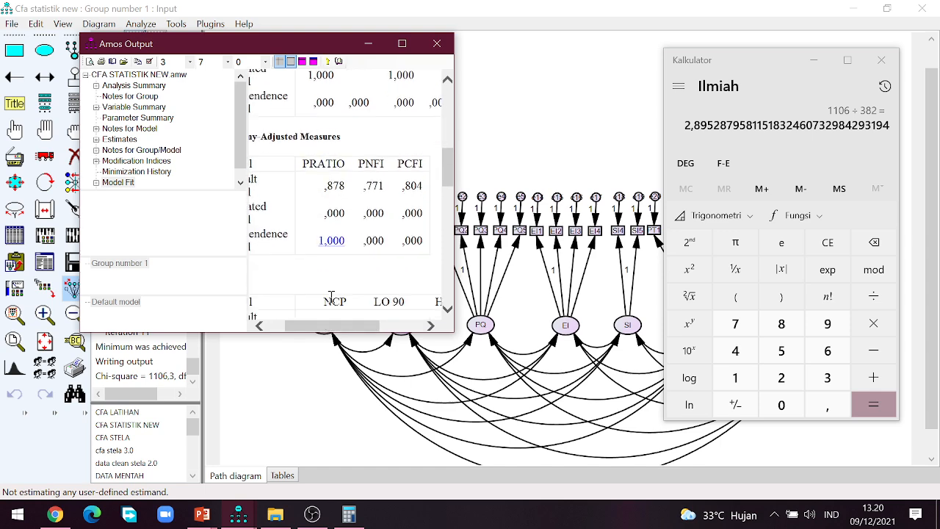
scroll(331, 296, down, 3)
drag(346, 326, 312, 322)
scroll(312, 298, up, 3)
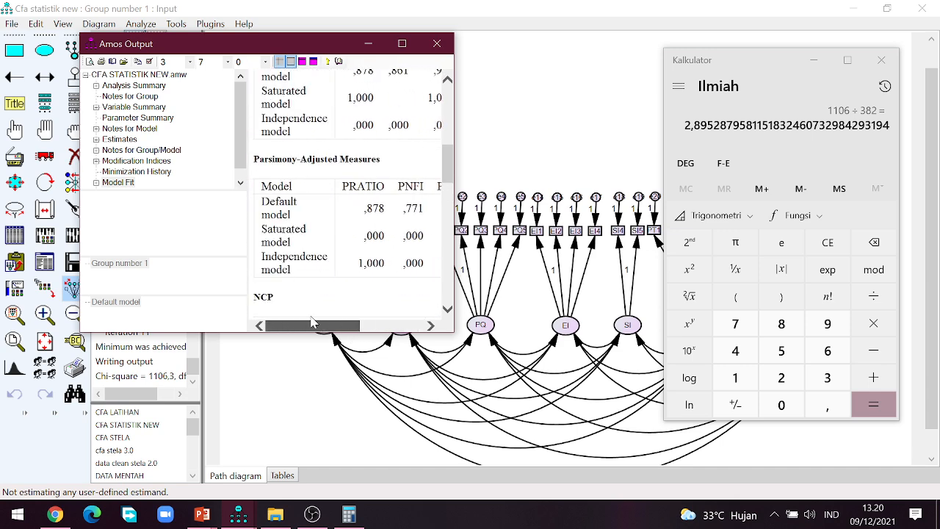
scroll(321, 309, down, 6)
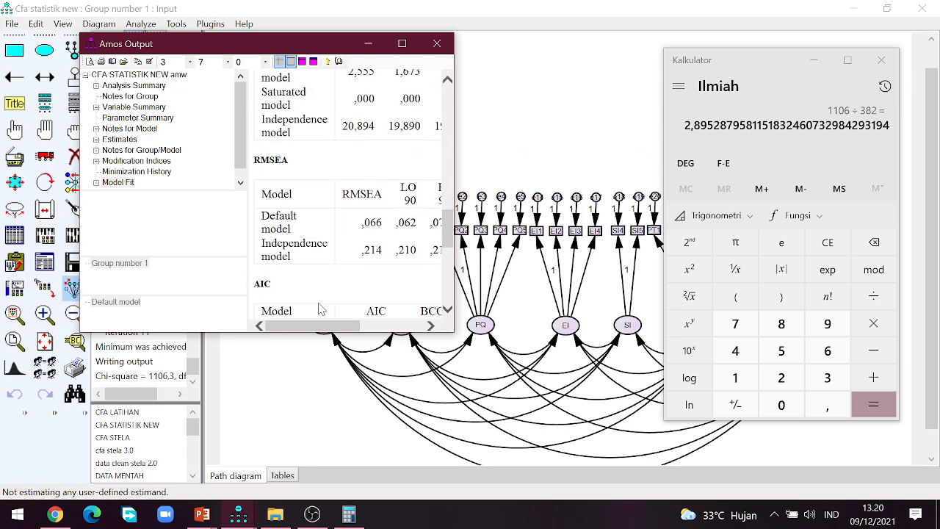
Maximize the output to review the fit tables from CMIN/DF to RMSEA, then minimize it and close the calculator.
click(402, 43)
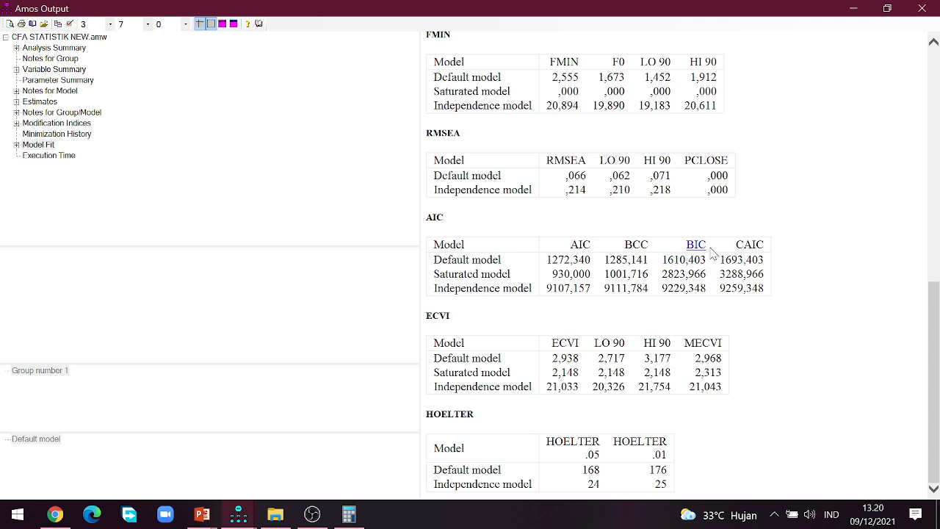
scroll(711, 253, up, 5)
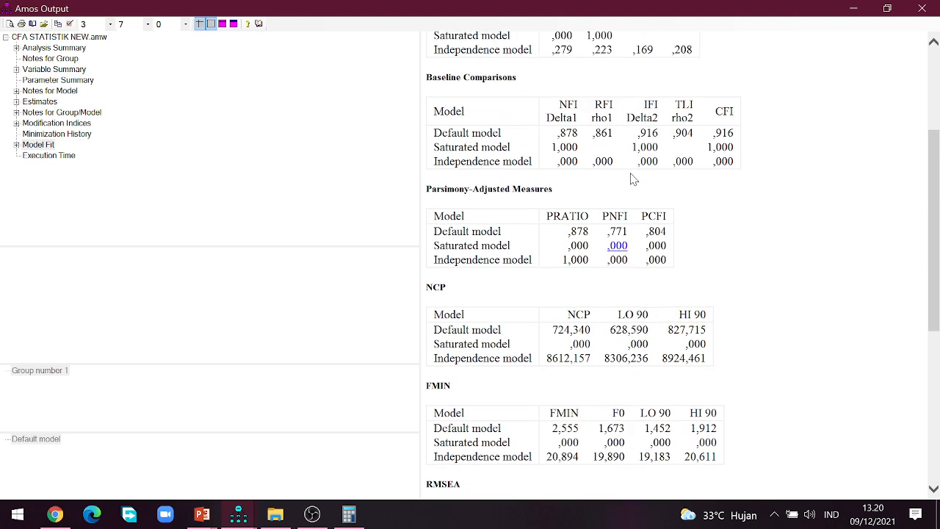
scroll(633, 179, up, 2)
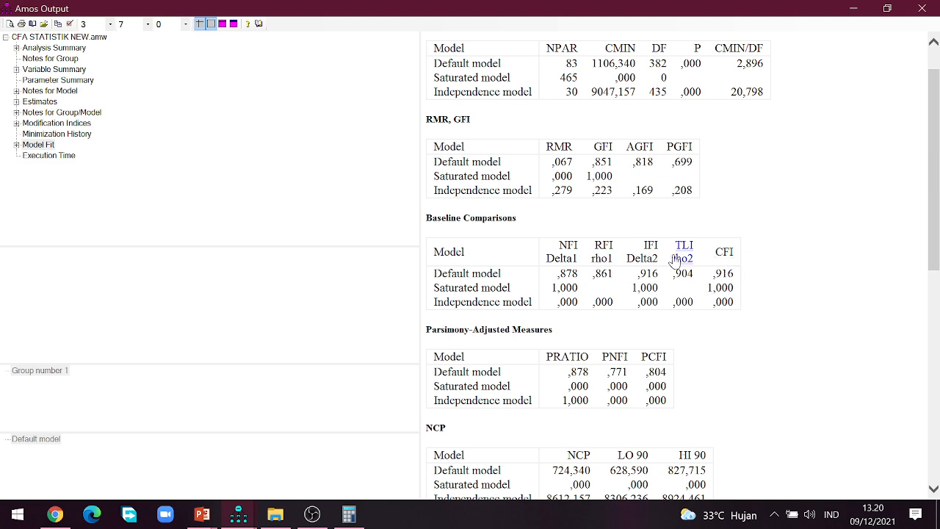
scroll(683, 264, up, 1)
scroll(687, 294, down, 3)
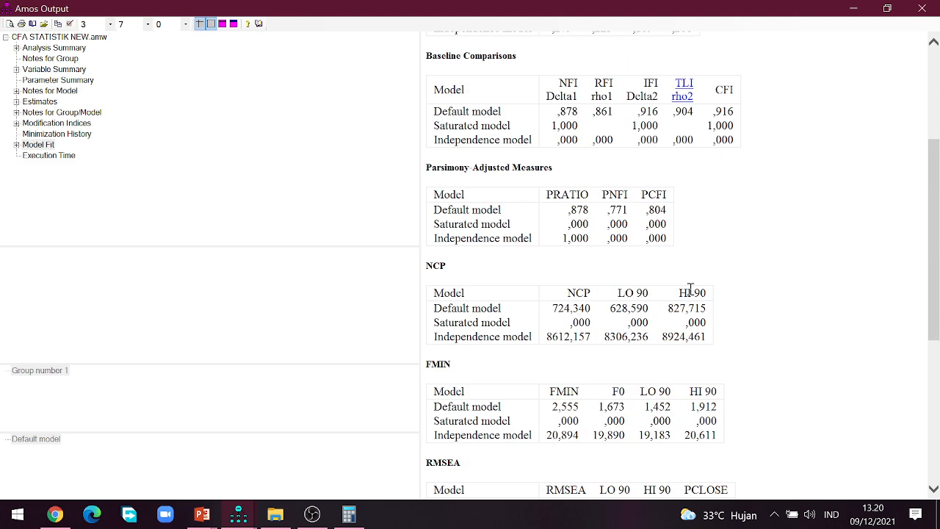
scroll(604, 372, down, 3)
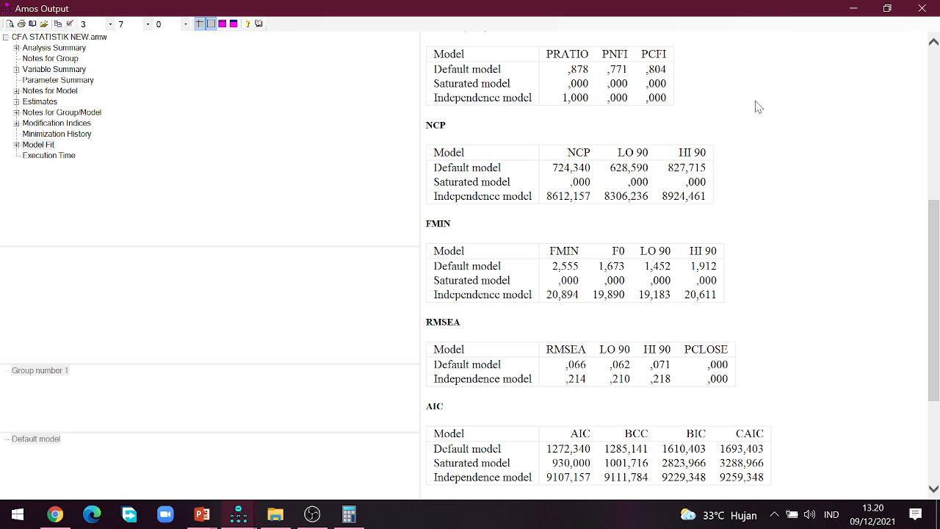
click(853, 9)
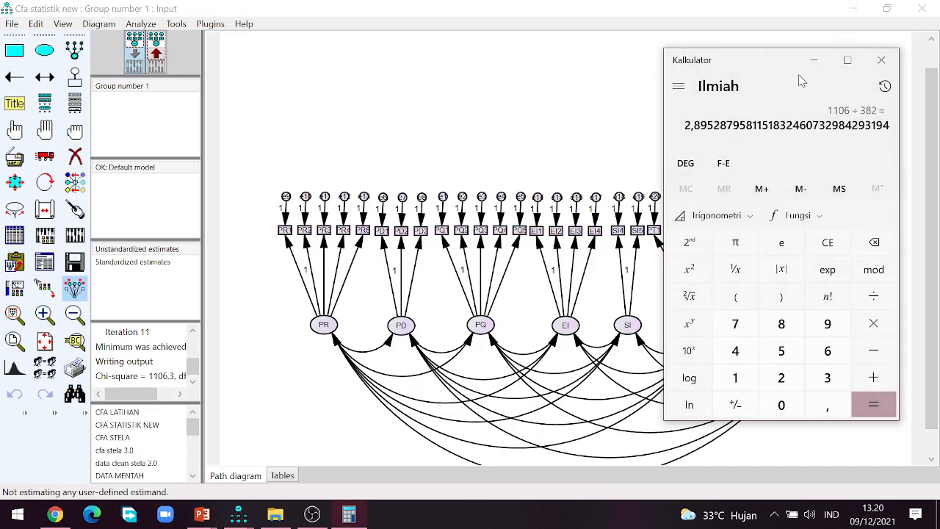
click(881, 59)
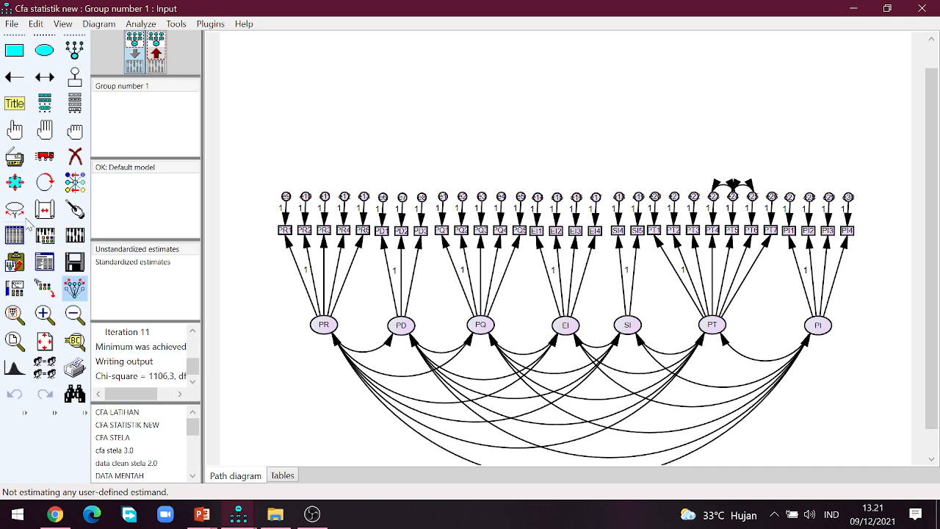
Switch to the PowerPoint file 10.+CFA.ppt and consult the acceptable values in the Goodness of Fit table.
click(203, 517)
click(259, 490)
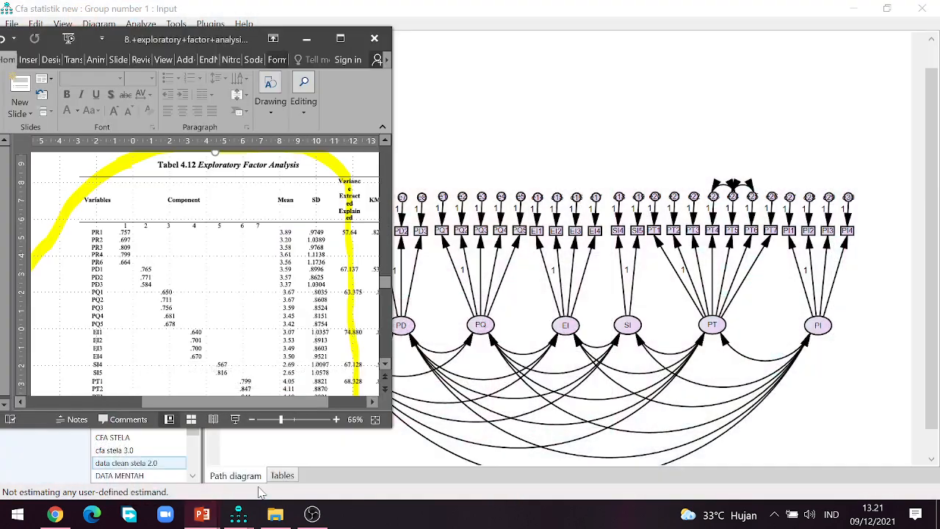
click(192, 511)
click(151, 448)
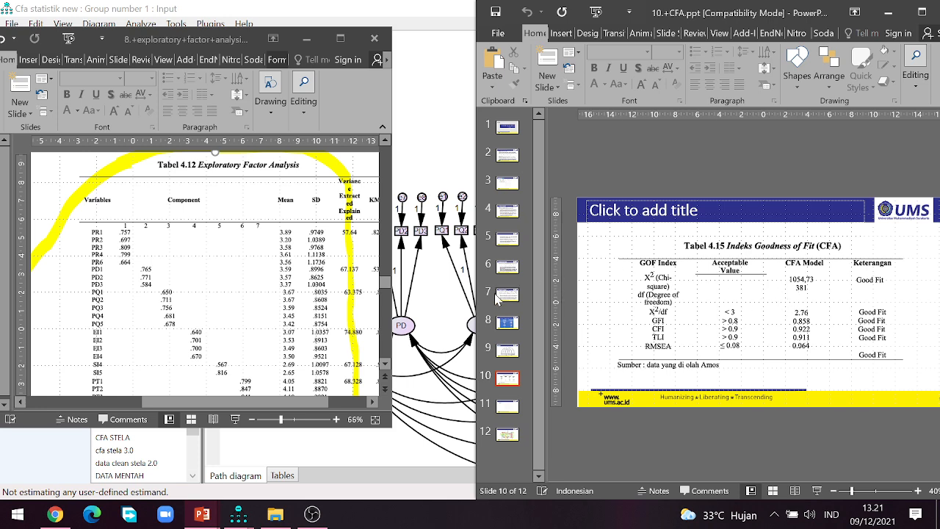
Return to the Amos path diagram and bring up the text output of the current model again.
click(444, 132)
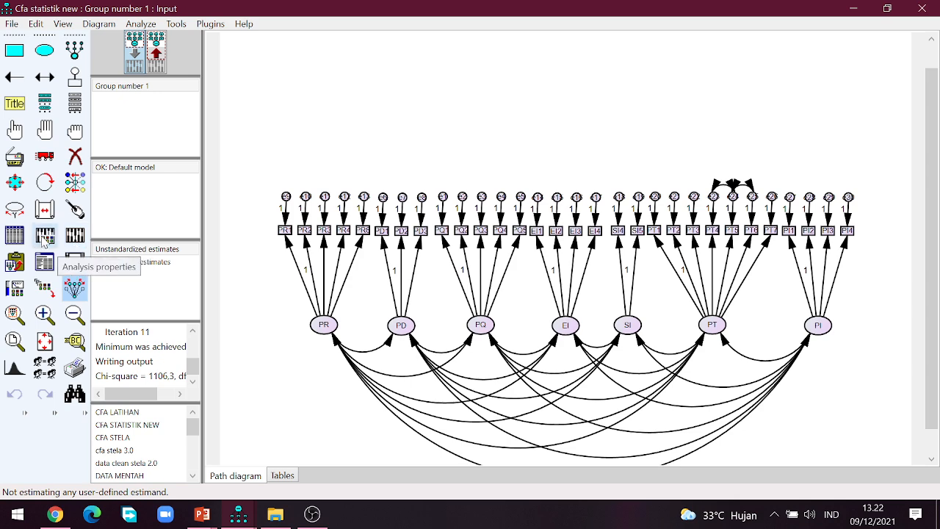
click(49, 259)
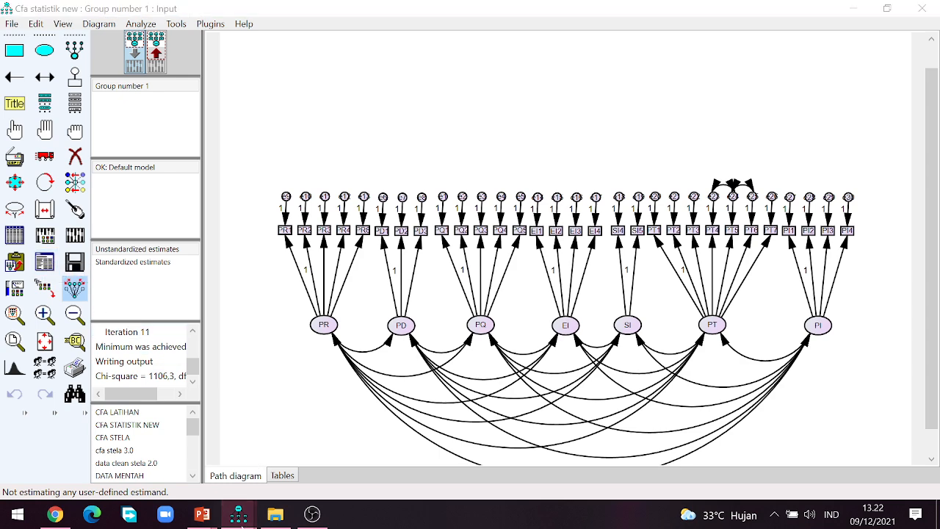
mouse_move(238, 514)
click(401, 469)
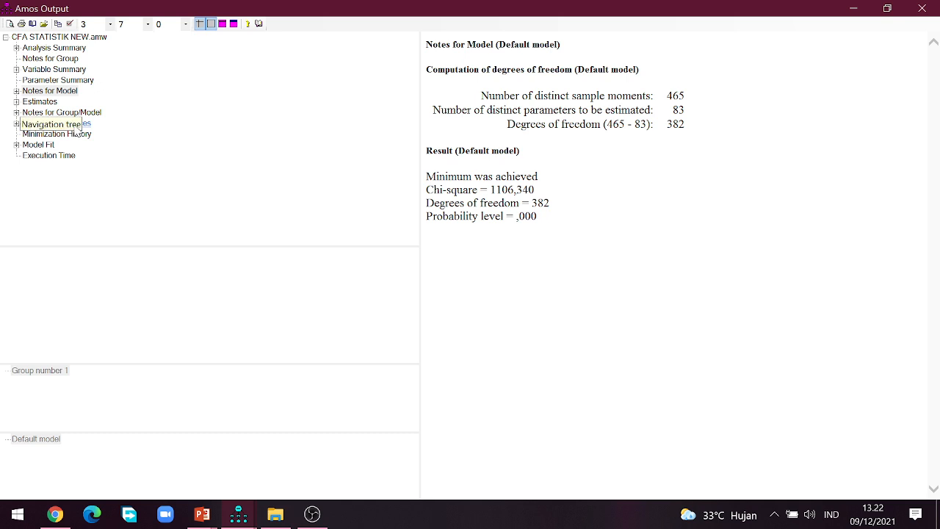
Look through the output sections from Modification Indices back up to Analysis Summary.
click(77, 126)
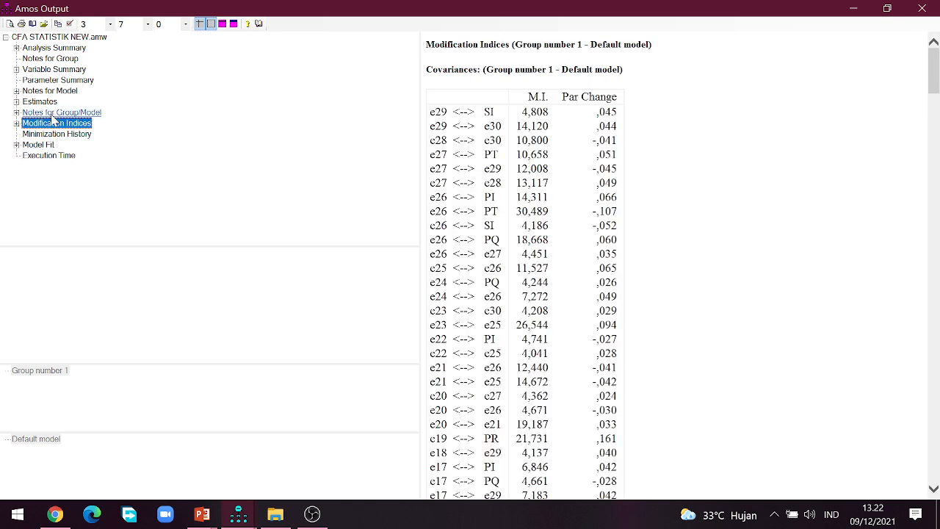
click(49, 112)
click(48, 104)
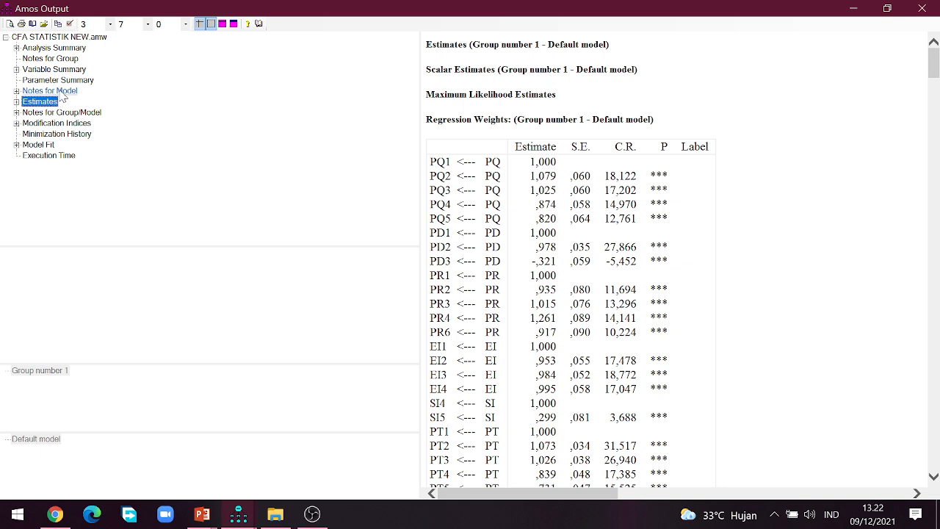
click(55, 80)
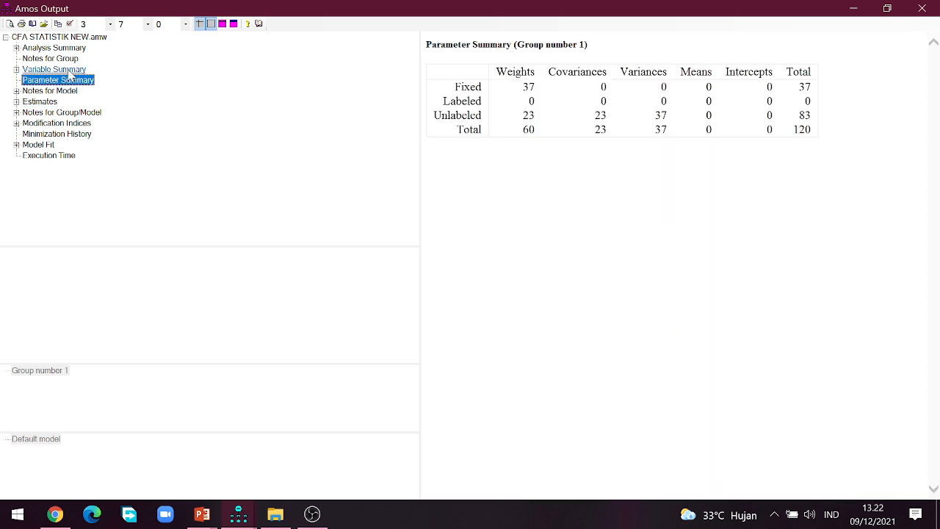
click(63, 70)
click(73, 59)
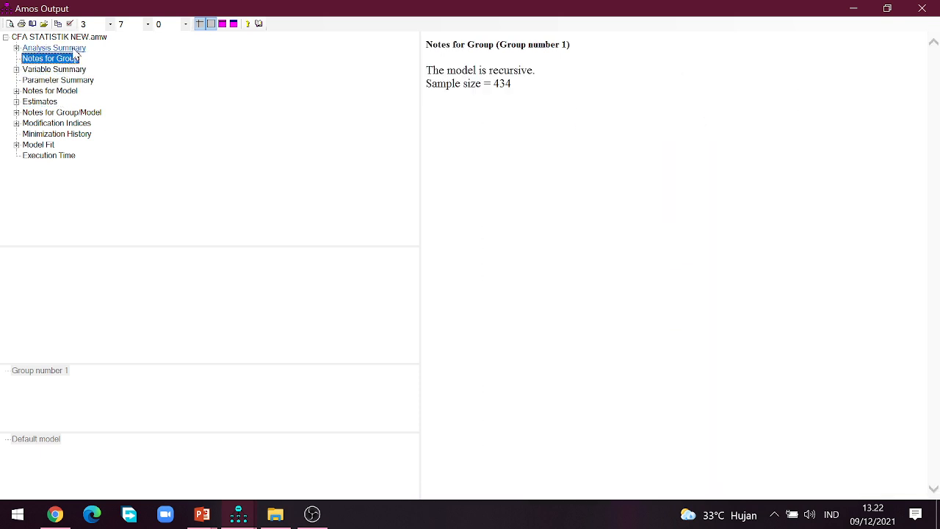
click(73, 49)
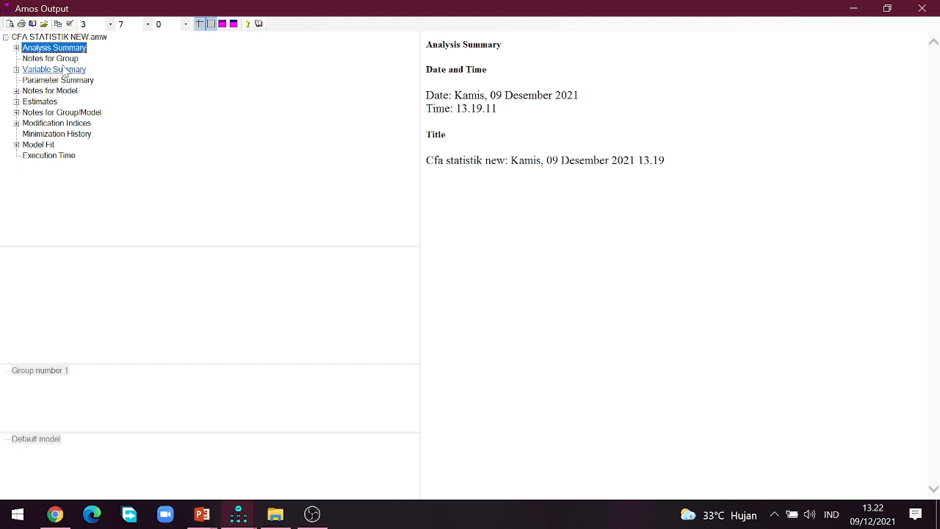
Review the Variable Summary, Parameter Summary, Notes for Model, Estimates and Notes for Group/Model sections of the output.
click(64, 70)
click(52, 80)
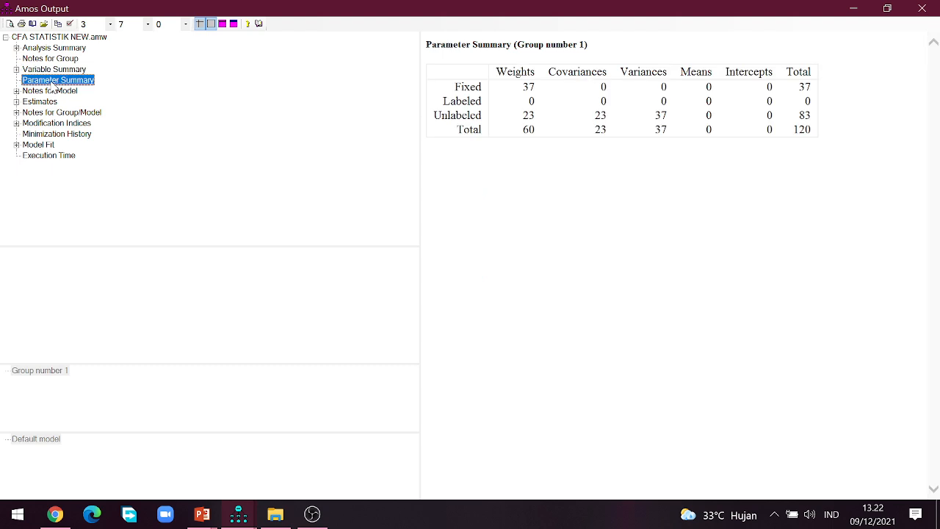
click(65, 100)
click(65, 91)
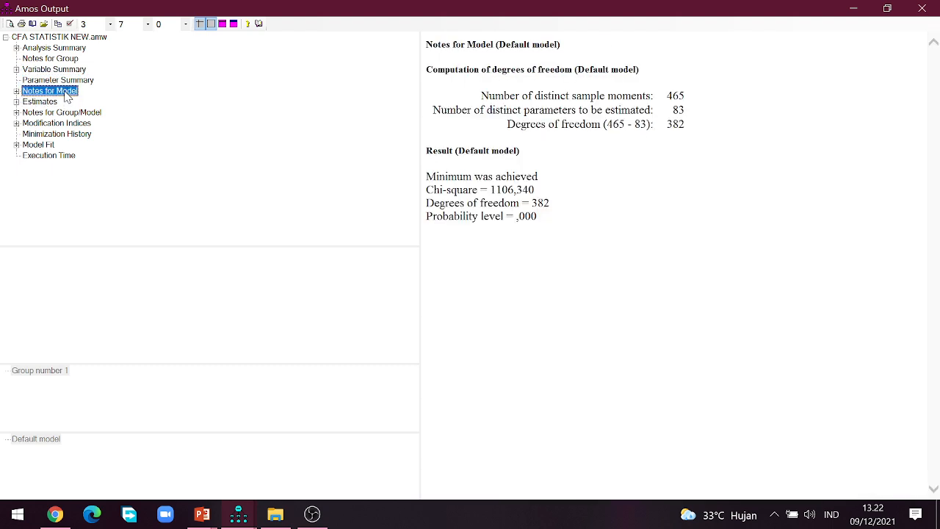
click(44, 101)
scroll(595, 228, down, 10)
scroll(595, 224, down, 10)
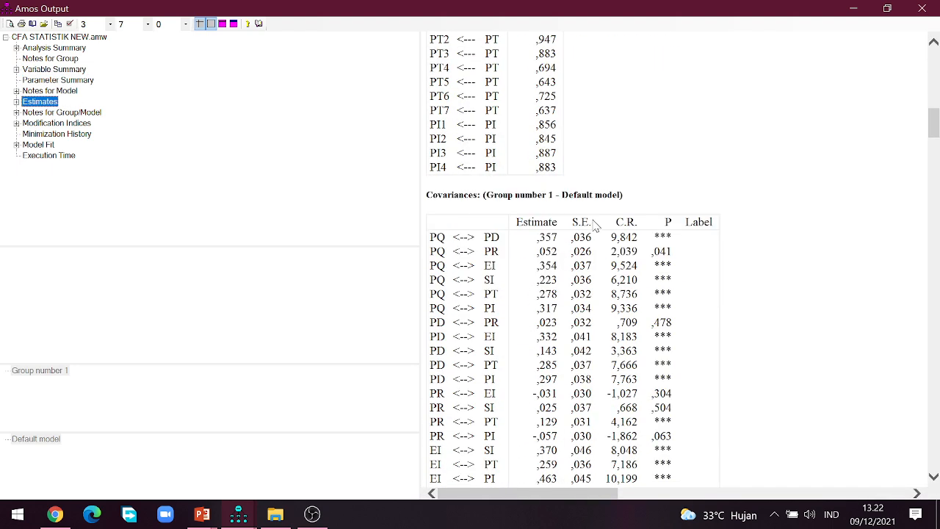
click(62, 113)
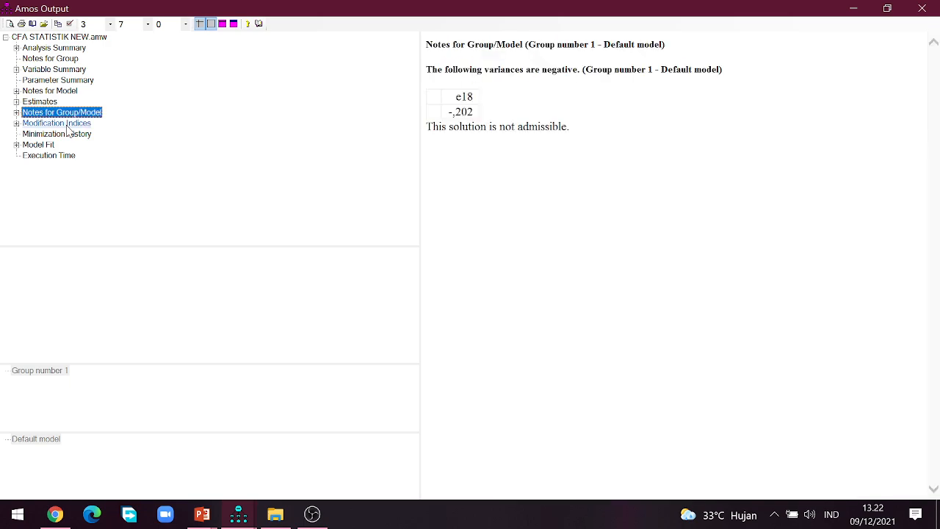
Skim the entire Modification Indices section, from the covariances to the end of the regression weights and back.
click(68, 125)
scroll(661, 250, down, 15)
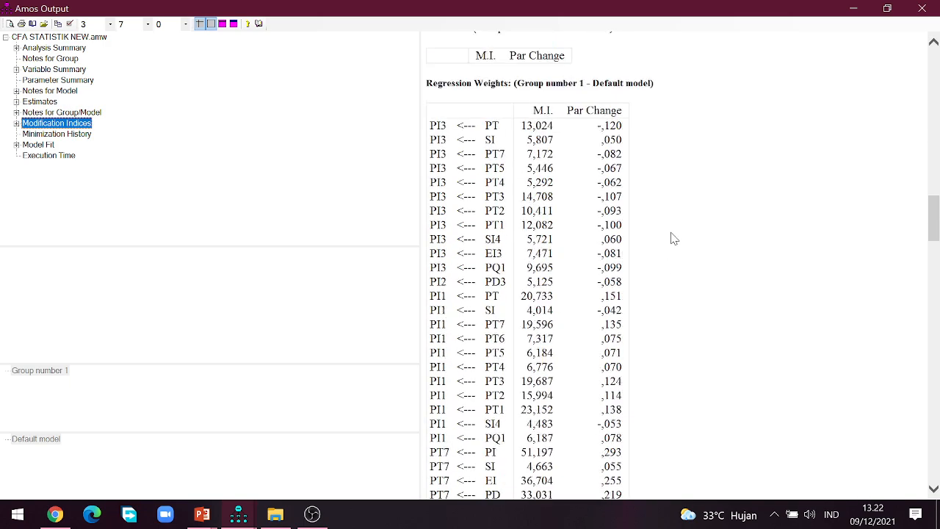
scroll(674, 239, down, 20)
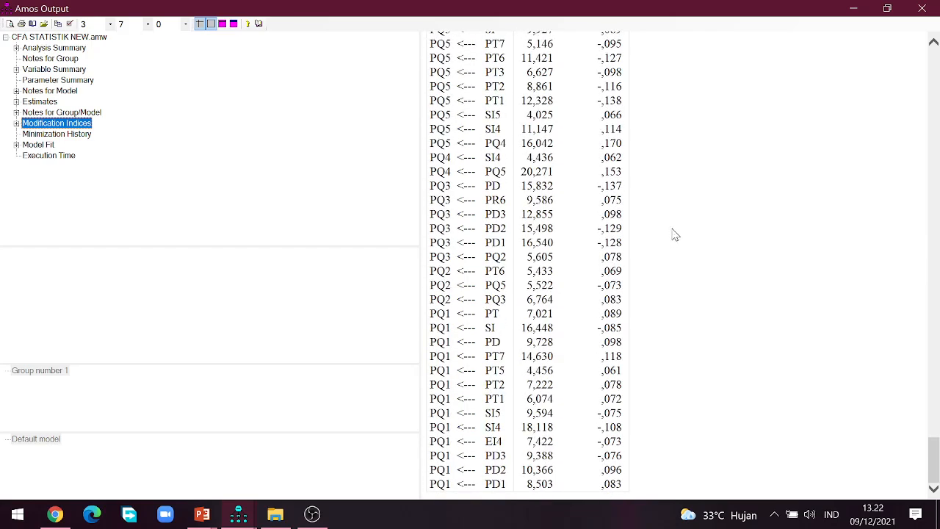
scroll(673, 239, up, 20)
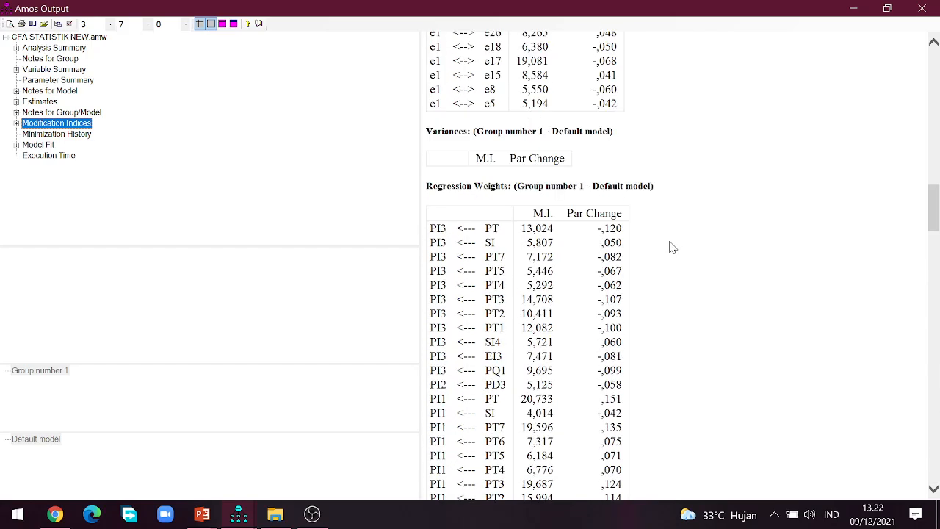
scroll(670, 243, up, 20)
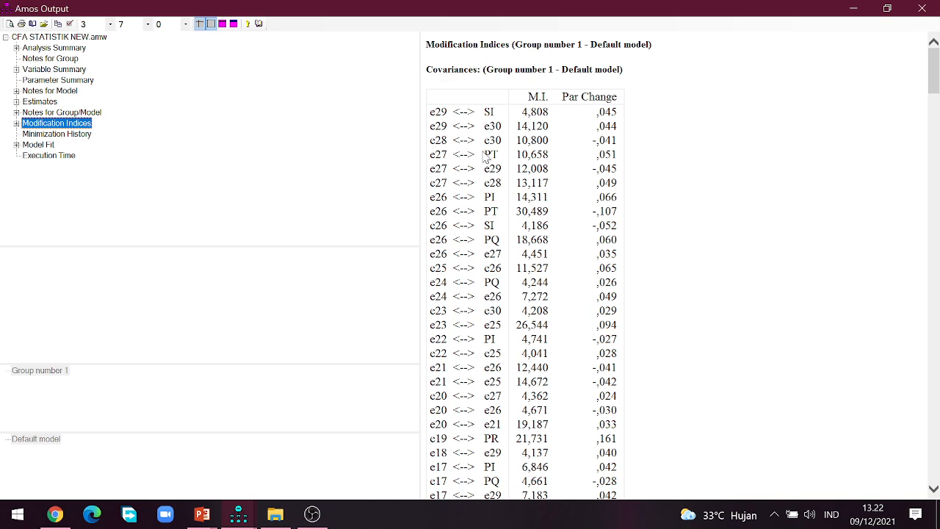
Examine the M.I. values in the Covariances and Regression Weights tables for pairs with large modification indices.
scroll(542, 314, down, 4)
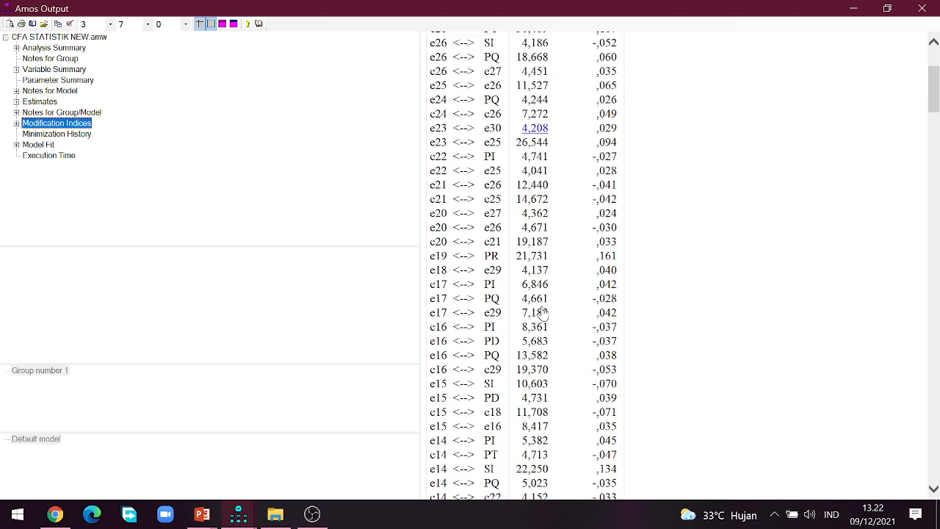
scroll(543, 314, down, 2)
scroll(531, 300, up, 3)
scroll(533, 257, down, 9)
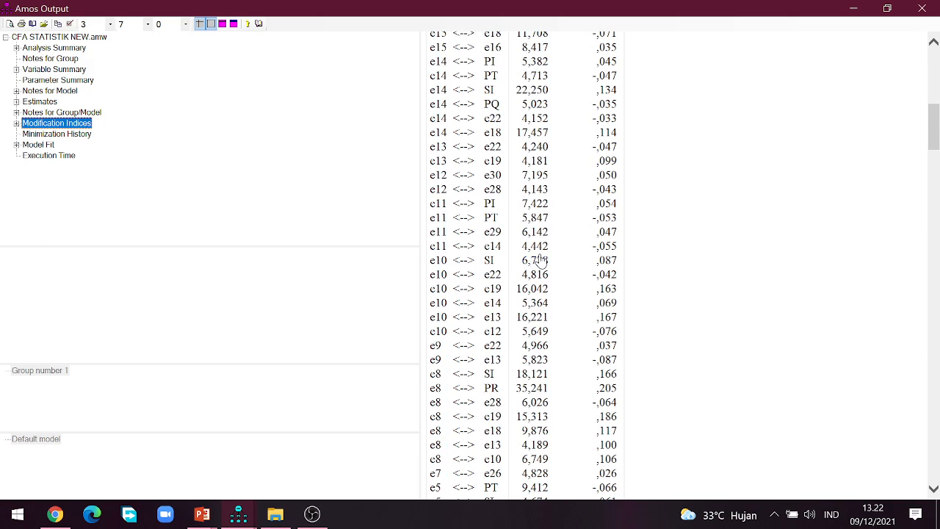
scroll(547, 257, down, 3)
scroll(547, 257, down, 3)
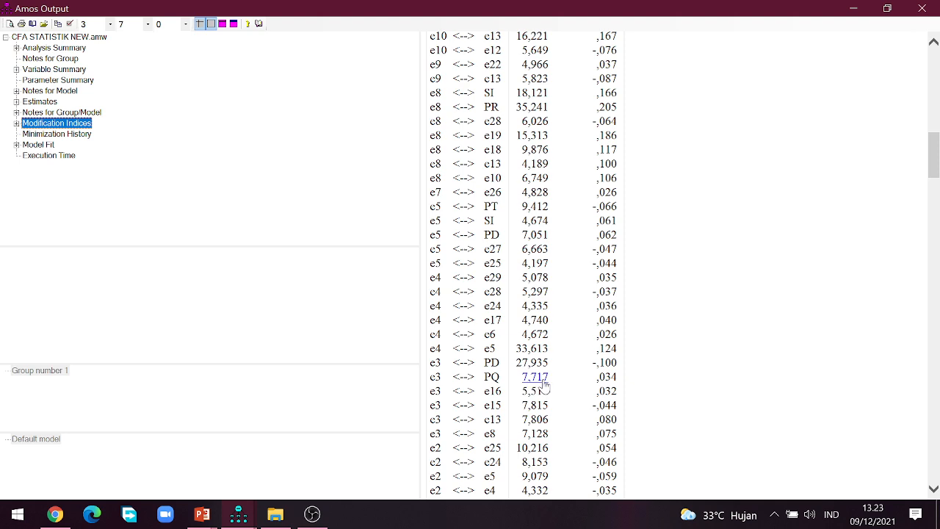
scroll(527, 379, down, 6)
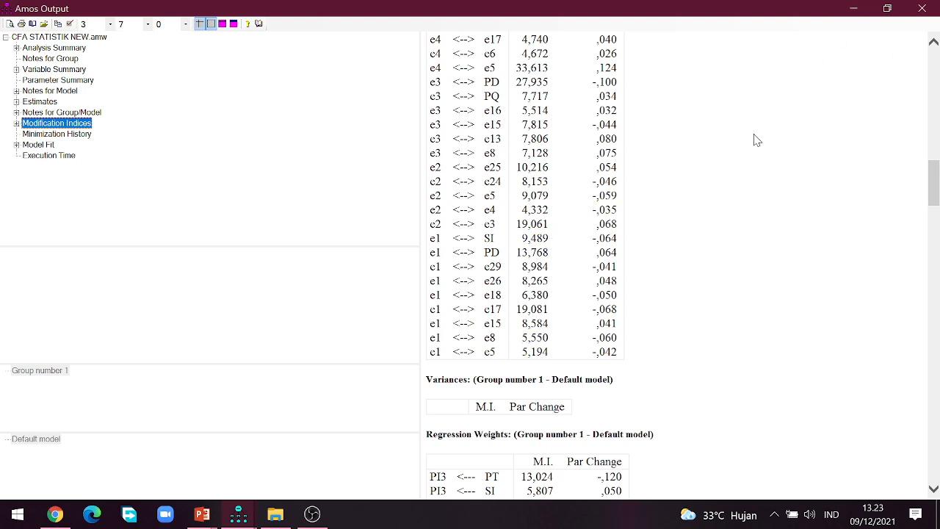
scroll(757, 140, down, 6)
scroll(757, 140, down, 6)
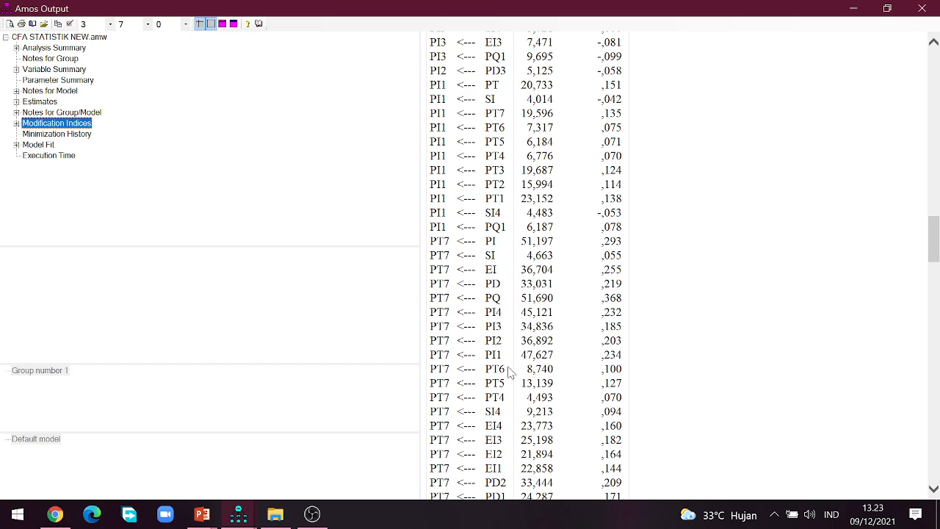
scroll(512, 373, up, 7)
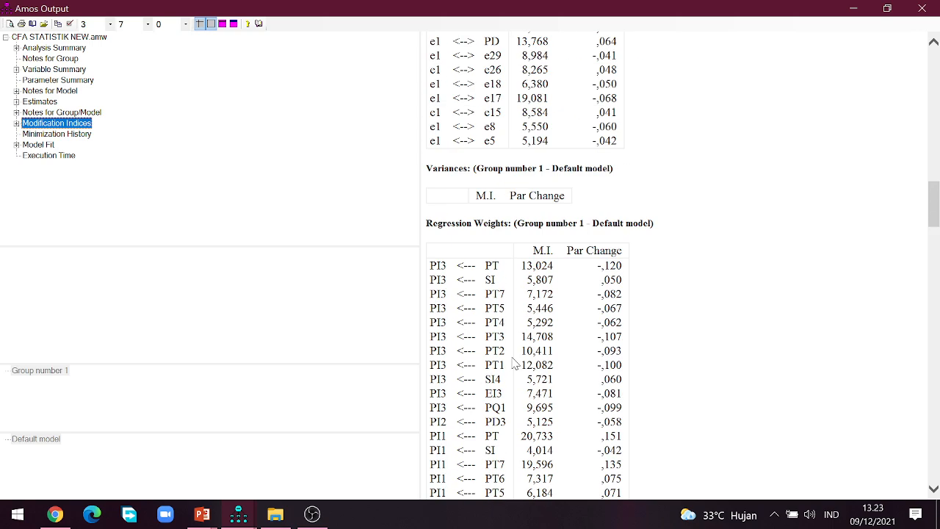
scroll(514, 364, up, 12)
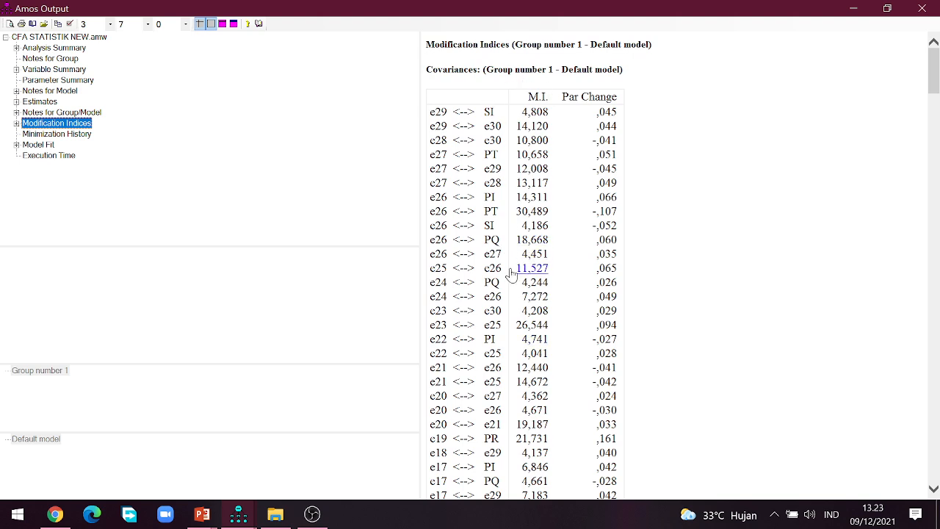
scroll(514, 272, down, 2)
scroll(518, 331, down, 6)
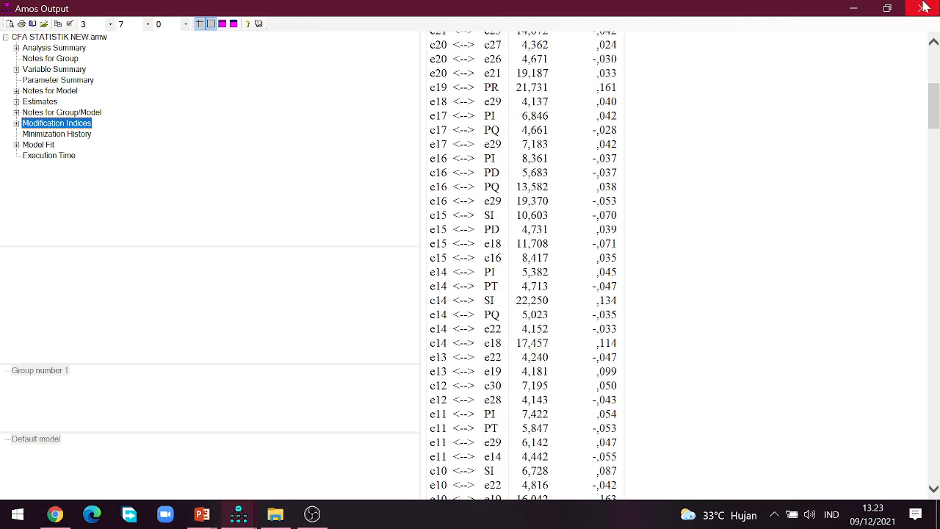
Minimize the text output and display the unstandardized estimates on the whole path diagram.
click(852, 11)
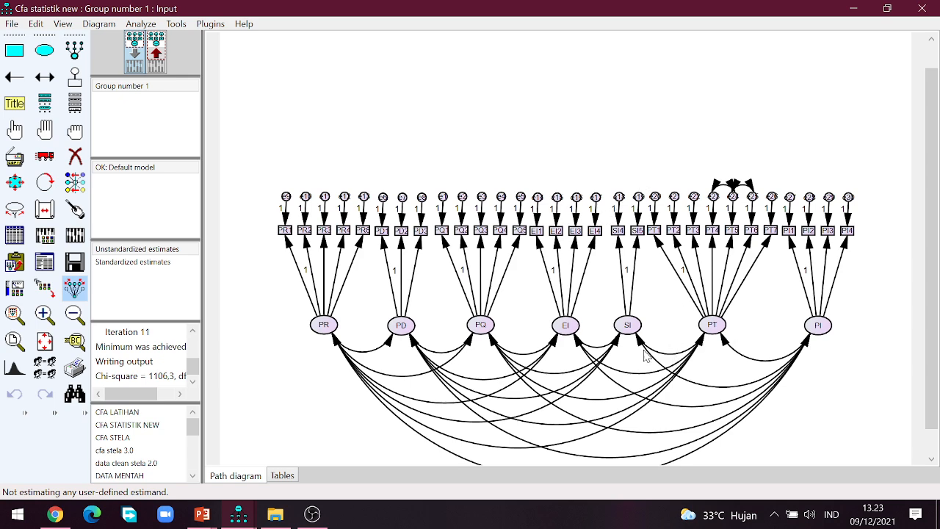
scroll(565, 362, down, 1)
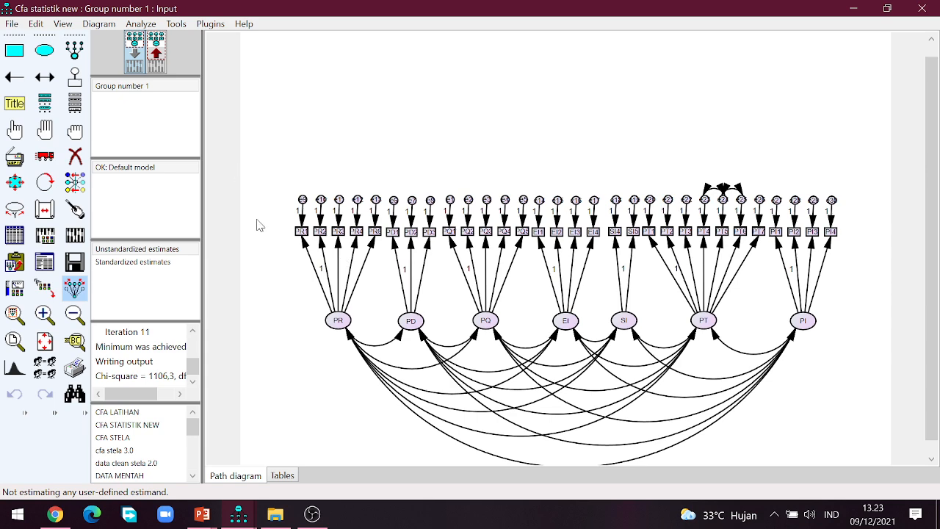
click(157, 59)
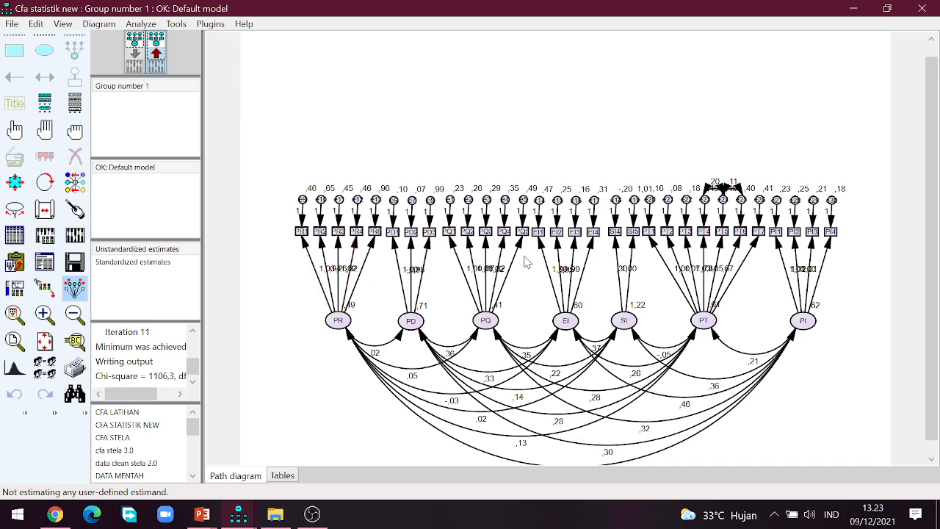
scroll(524, 258, down, 2)
scroll(607, 168, down, 1)
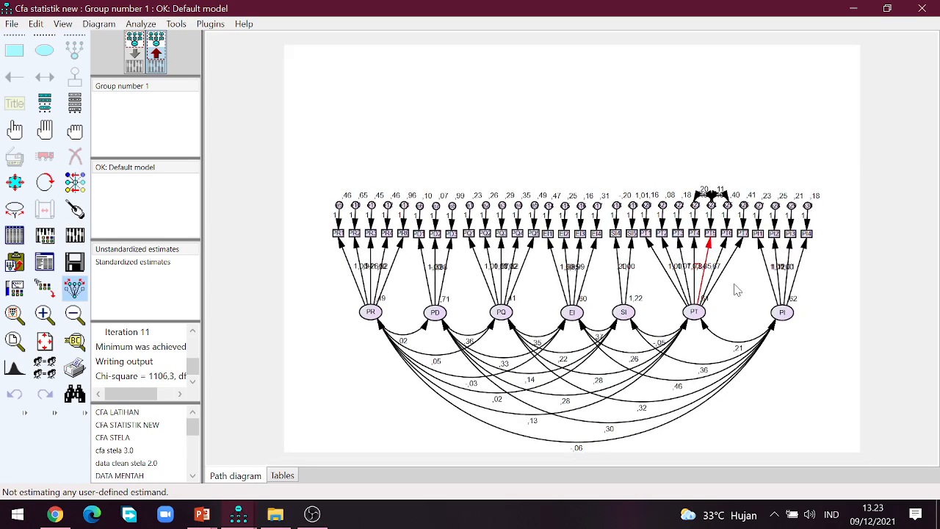
Switch to 10.+CFA.ppt in PowerPoint, consult the Output diagram and Goodness of Fit slides, and return to the Amos path diagram.
click(202, 514)
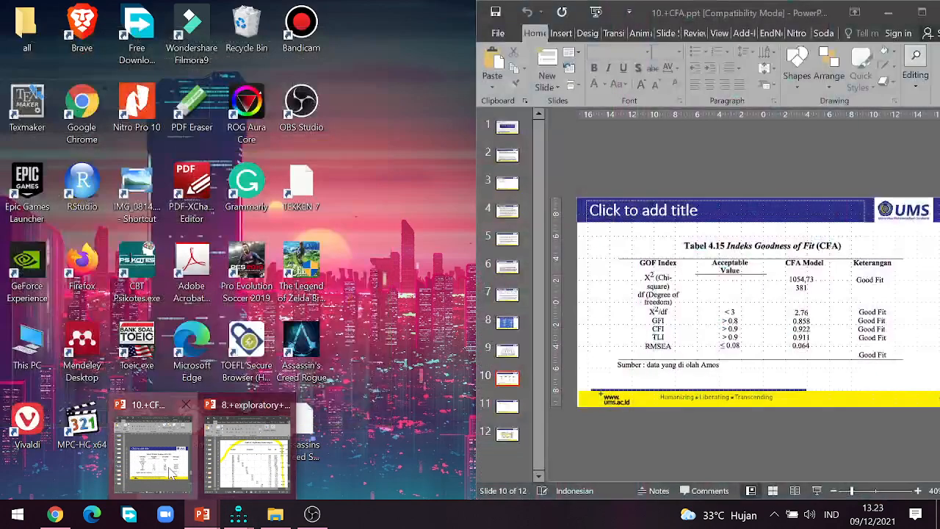
click(152, 448)
click(504, 351)
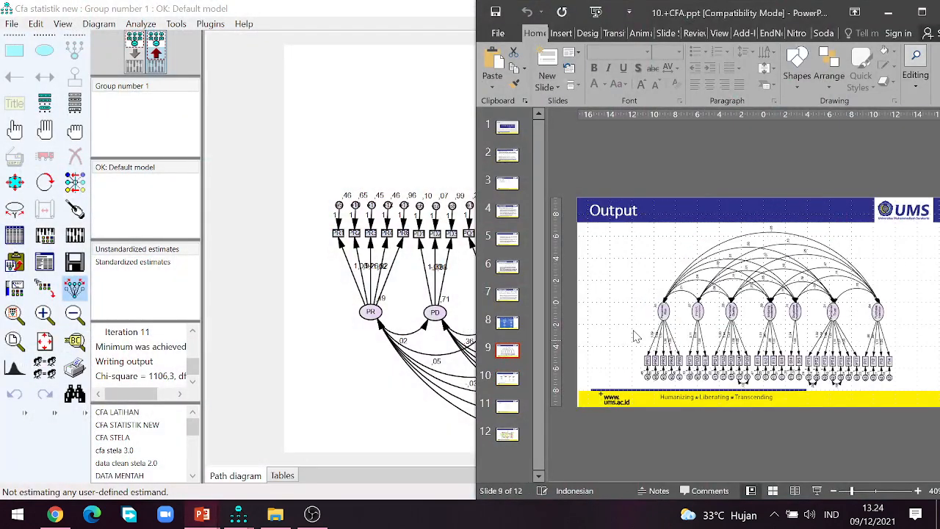
scroll(793, 303, up, 3)
scroll(793, 302, down, 1)
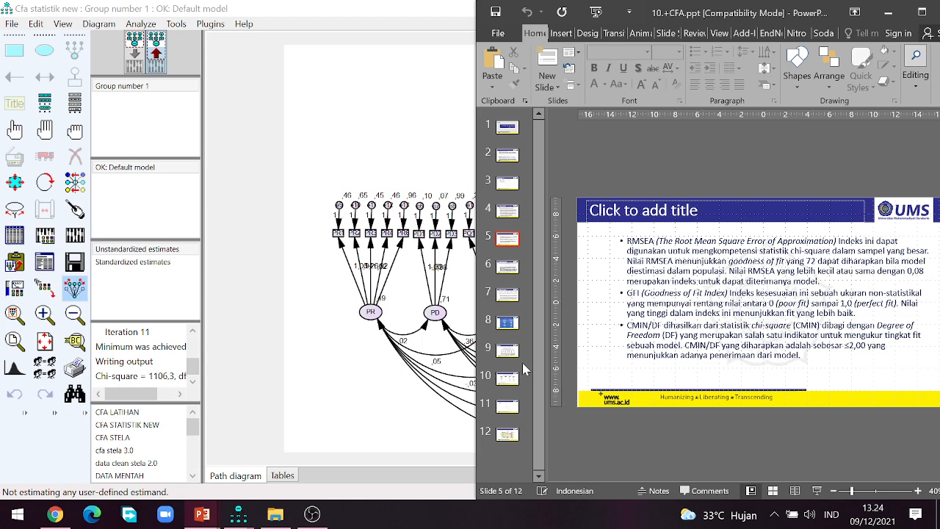
click(508, 352)
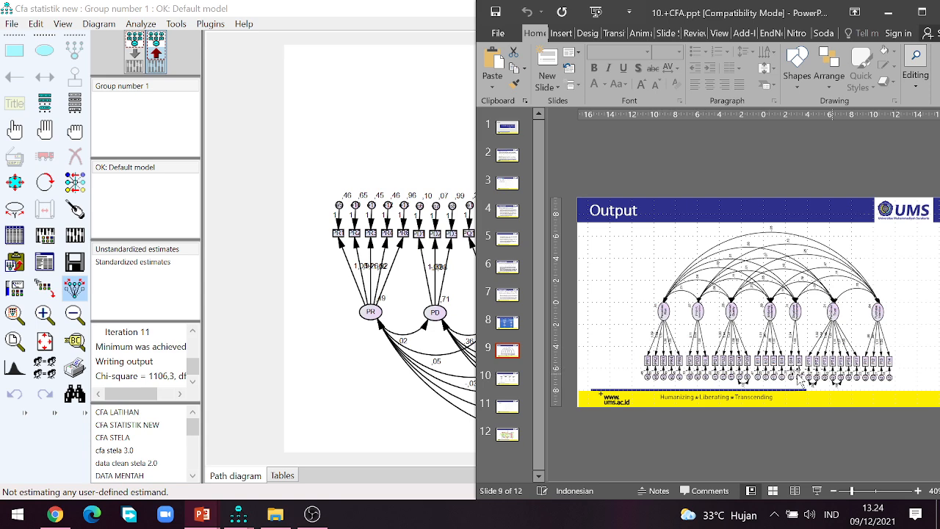
click(506, 376)
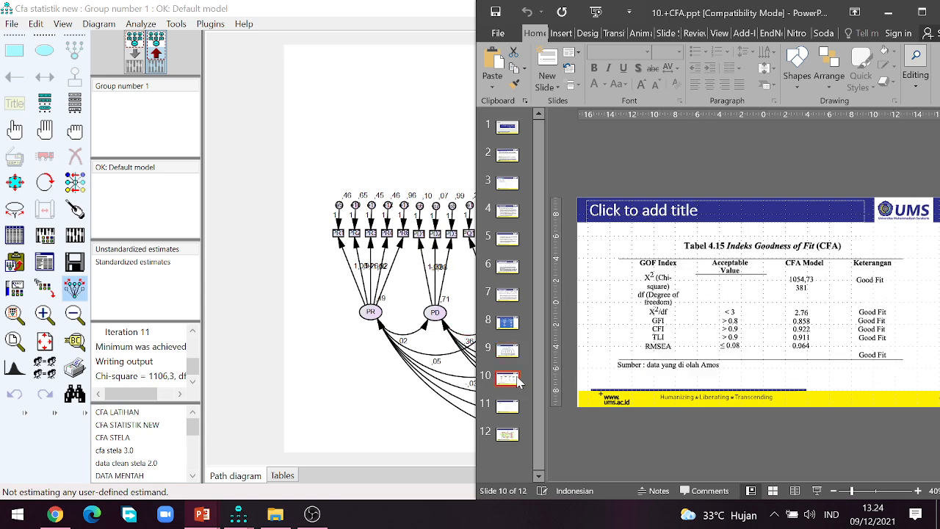
click(517, 355)
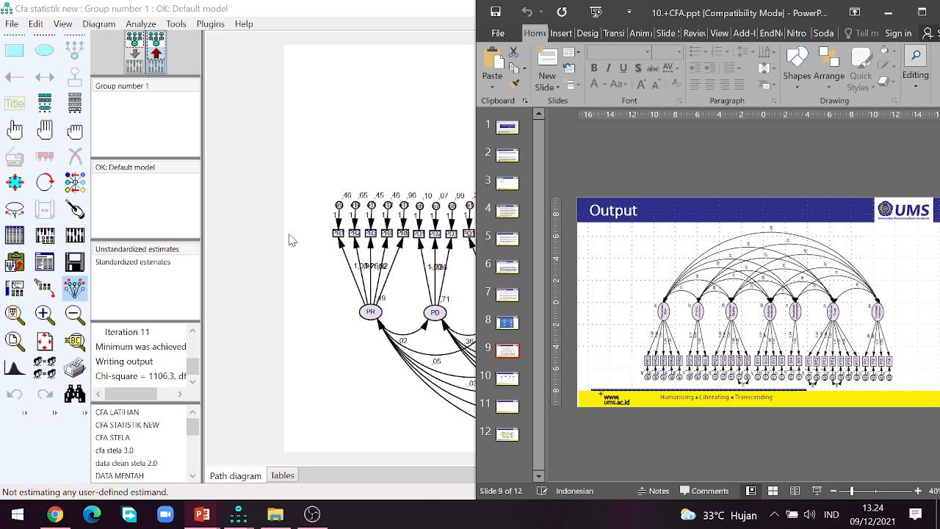
click(318, 123)
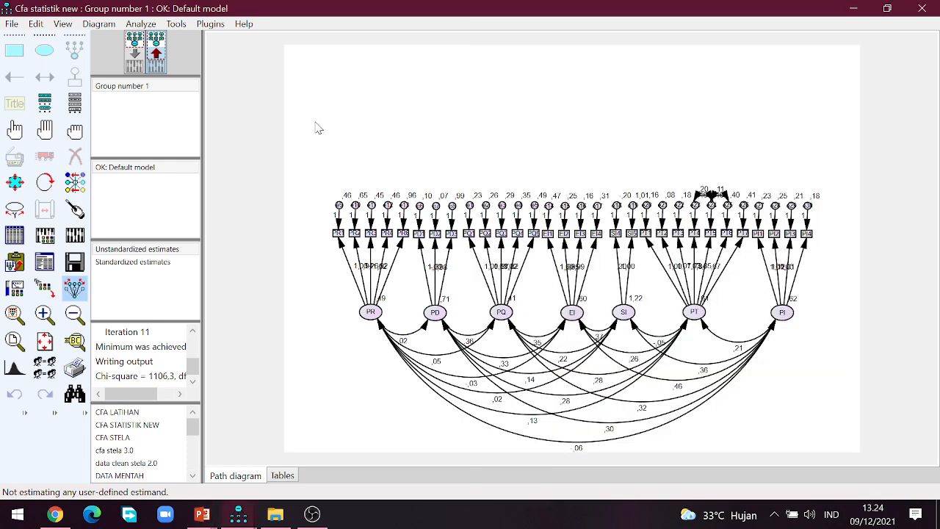
click(312, 514)
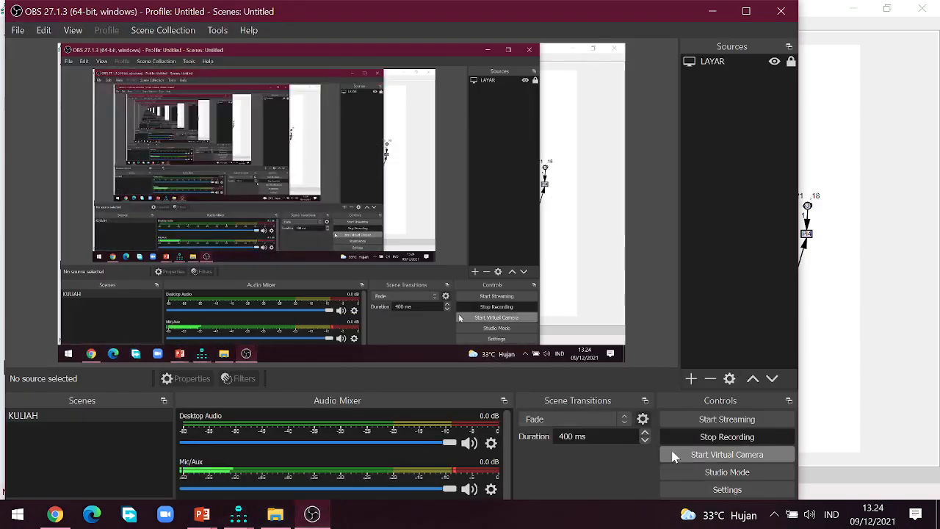